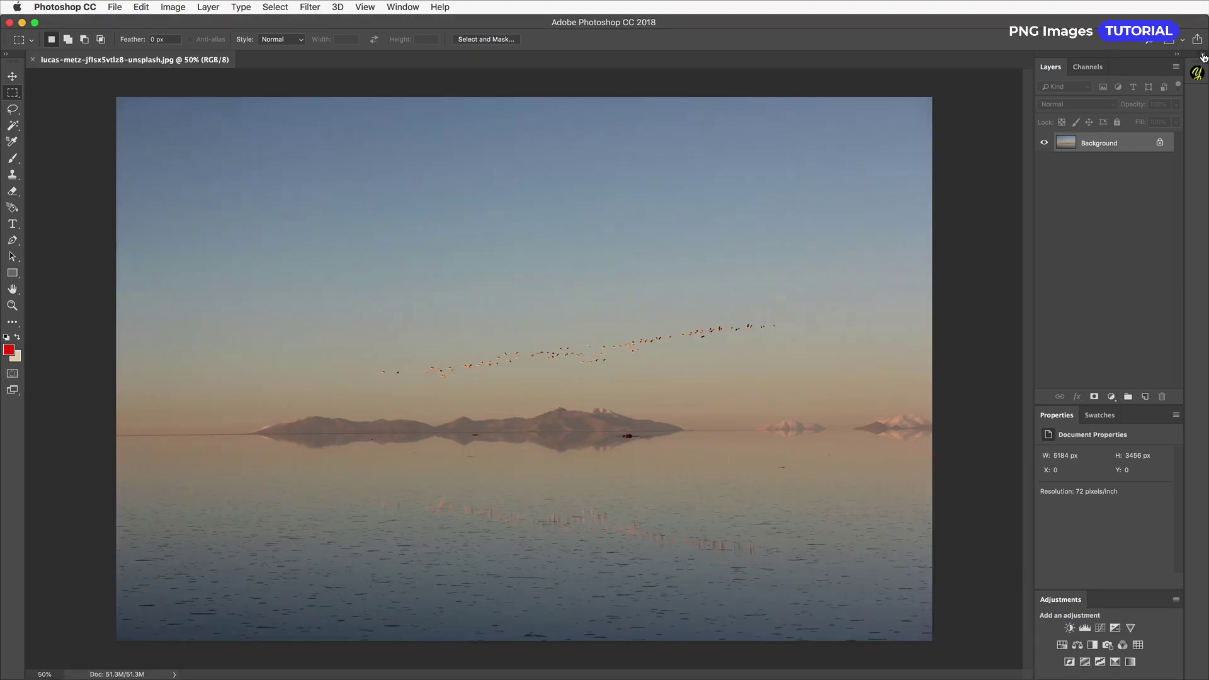
# - Open the PNG Images plug-in and sign in with the account e-mail and password
pyautogui.click(1203, 56)
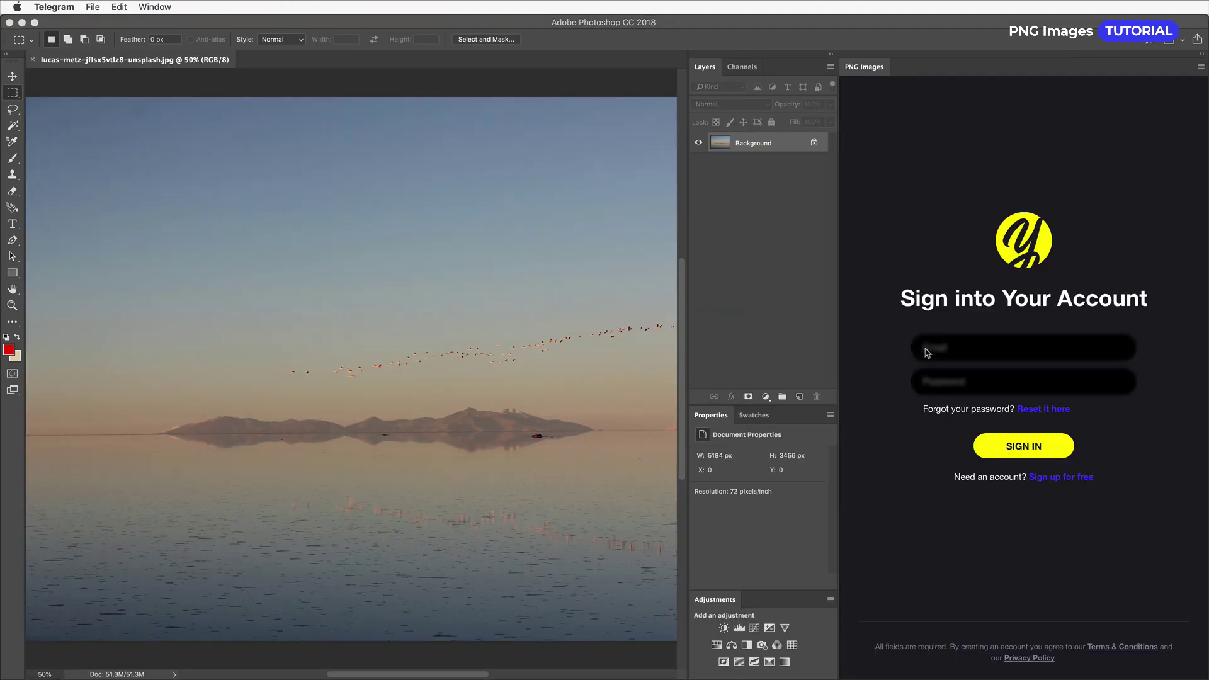
pyautogui.click(926, 348)
pyautogui.press('super+v')
pyautogui.press('super+Tab')
pyautogui.click(937, 381)
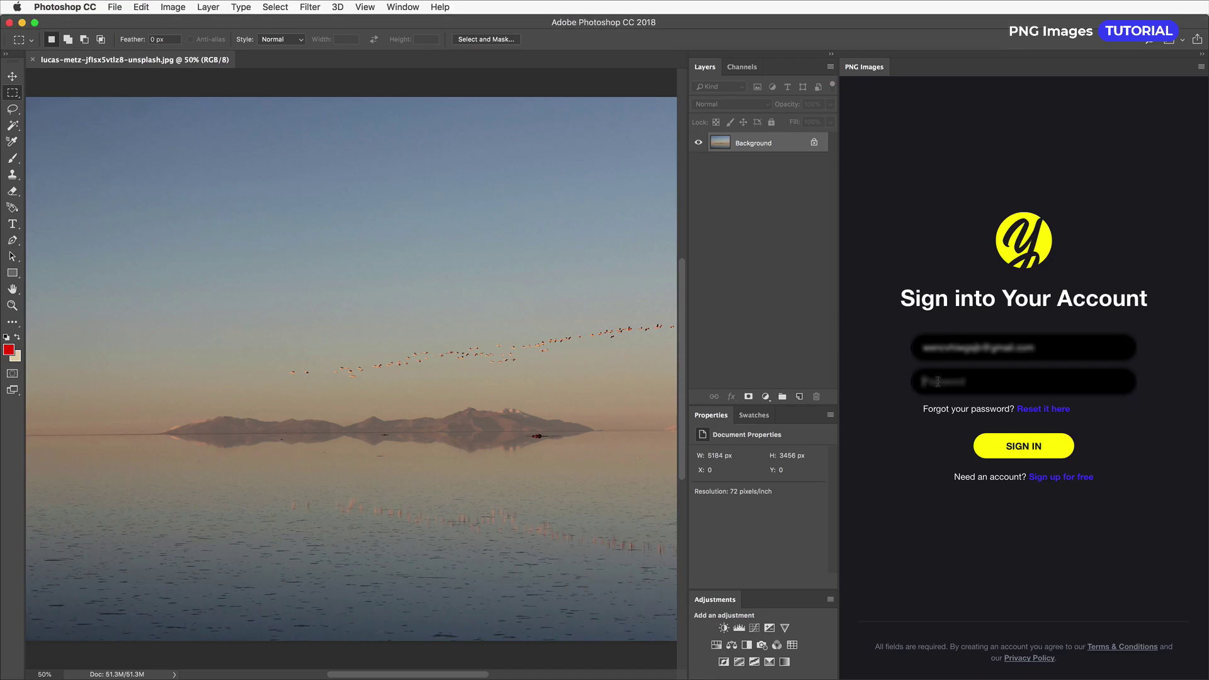
pyautogui.click(1018, 448)
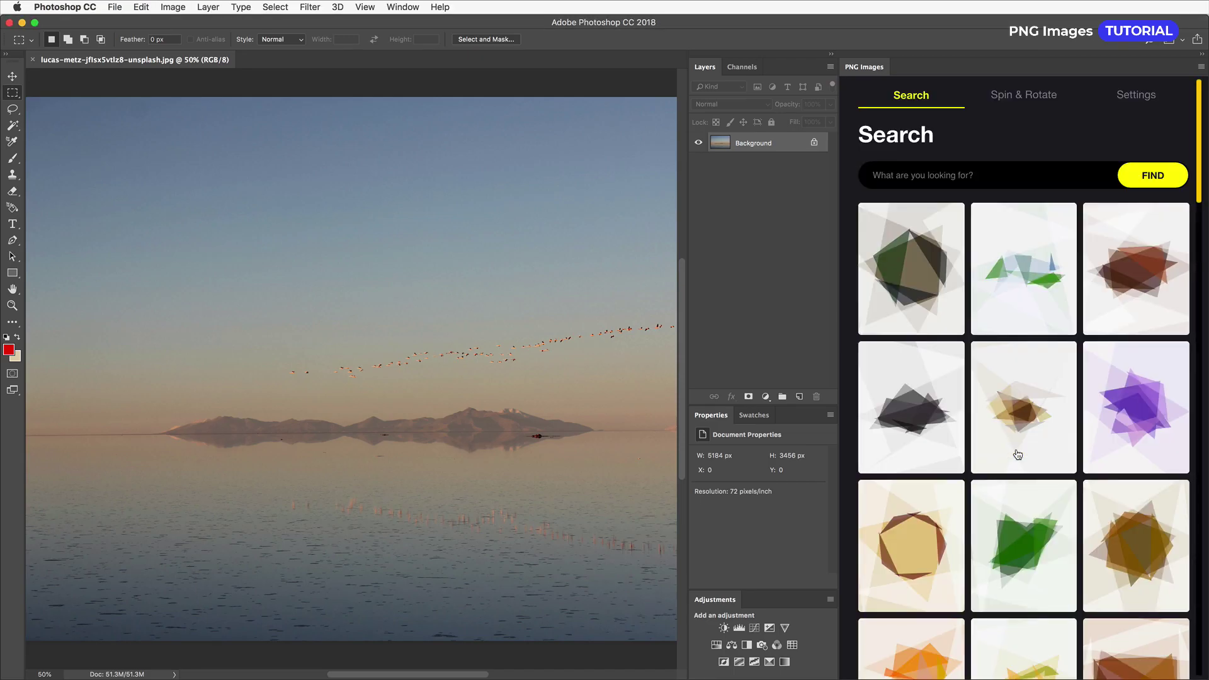
# - Search the PNG Images library for "abstract white form"
pyautogui.click(911, 178)
pyautogui.write('abstr')
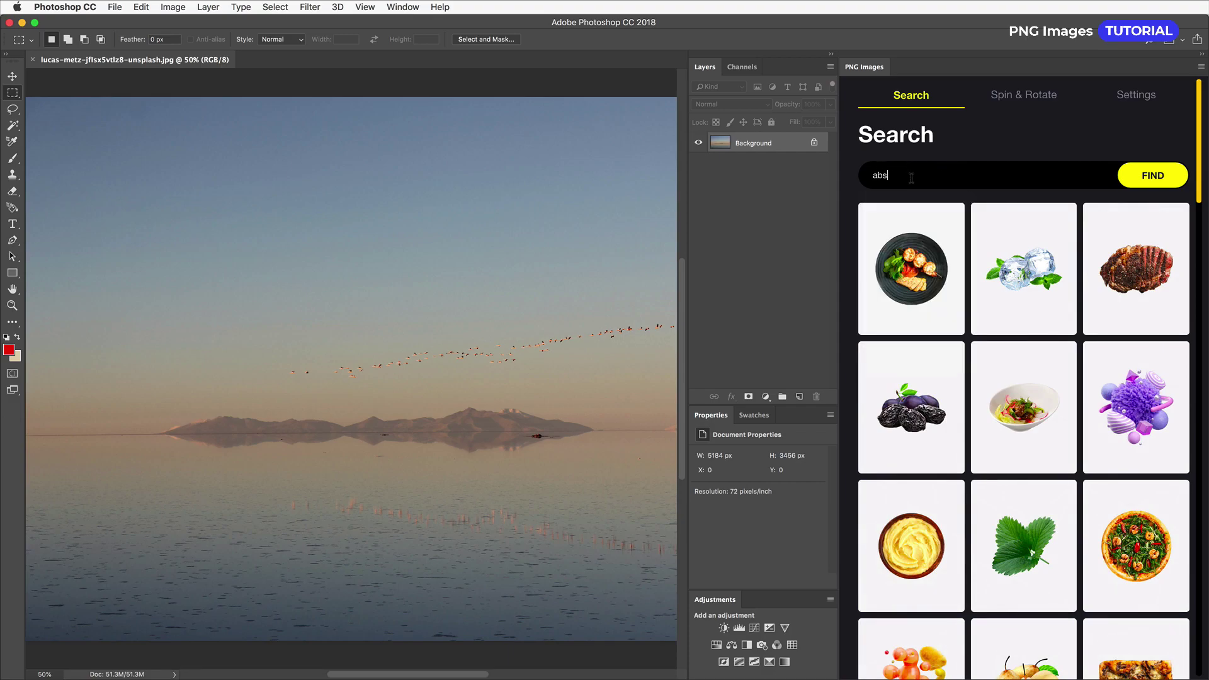
pyautogui.write('act white form')
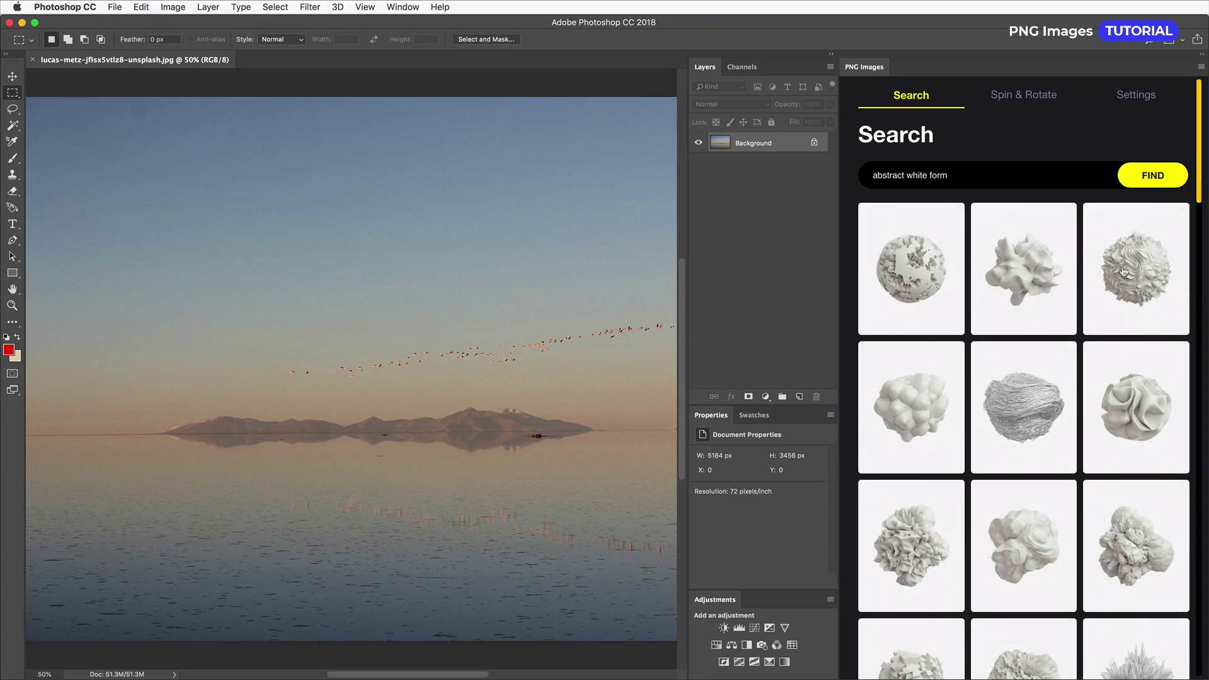
# - Open an abstract white form from the results, rotate it to view V4H14, and insert it as a new object
pyautogui.moveTo(1199, 137); pyautogui.dragTo(1192, 255)
pyautogui.click(1014, 519)
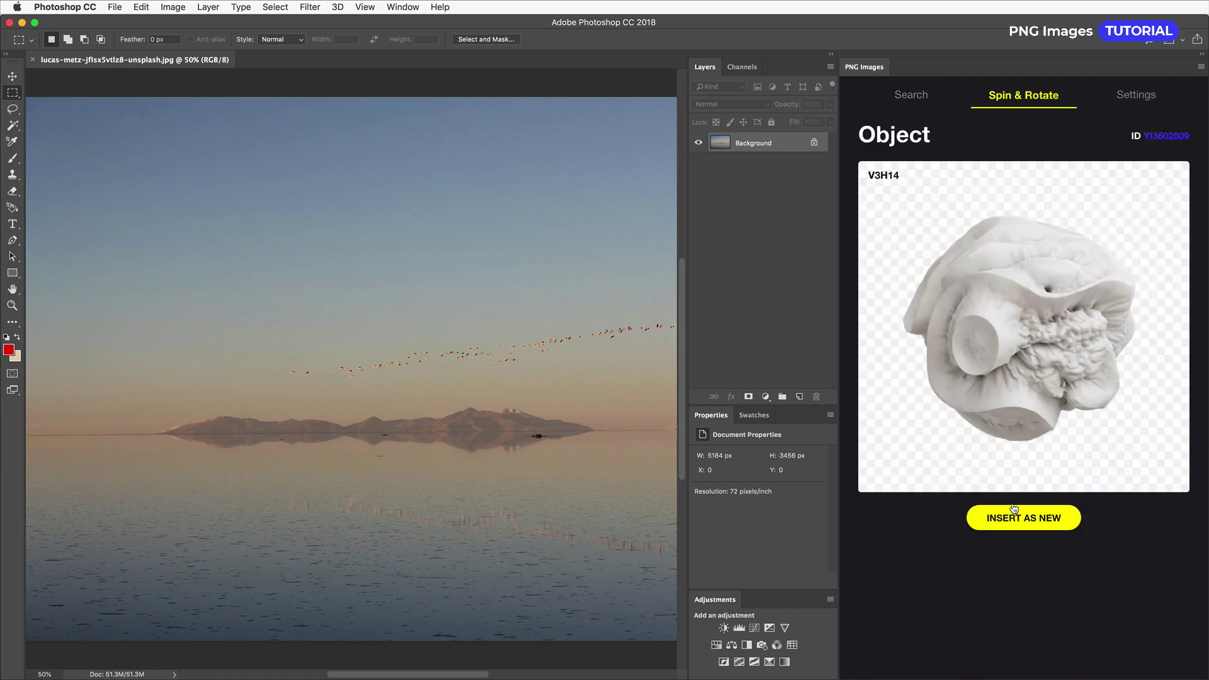
pyautogui.moveTo(1017, 388); pyautogui.dragTo(1117, 370)
pyautogui.click(1033, 523)
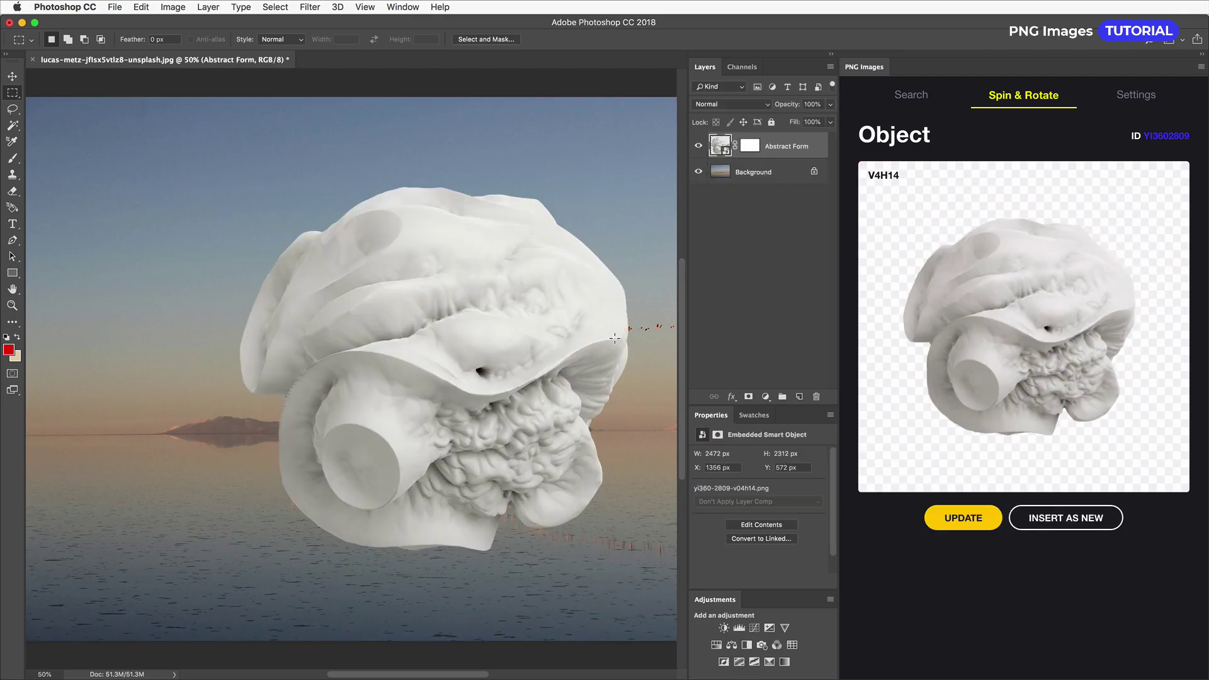
# - Resize the image to 2560 px wide and crop the canvas height to 1440 px
pyautogui.press('super+0')
pyautogui.press('super+alt+i')
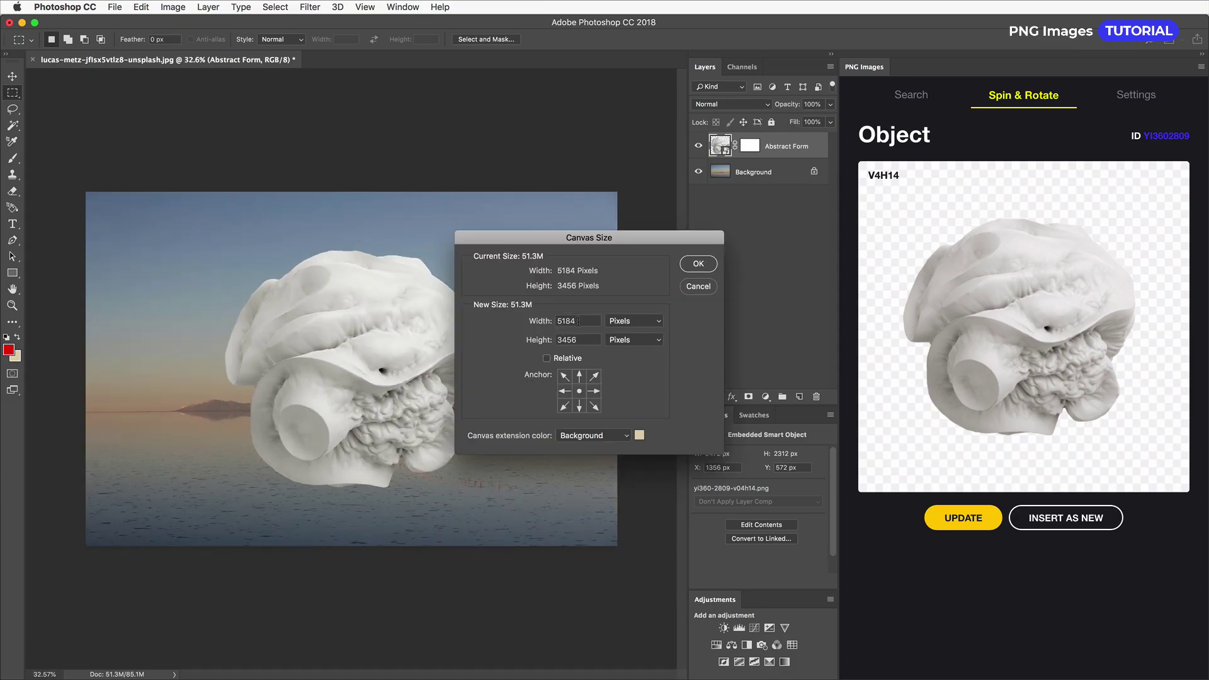
pyautogui.write('2560')
pyautogui.press('Return')
pyautogui.press('m')
pyautogui.press('super+alt+c')
pyautogui.write('1440')
pyautogui.press('Return')
pyautogui.press('super+0')
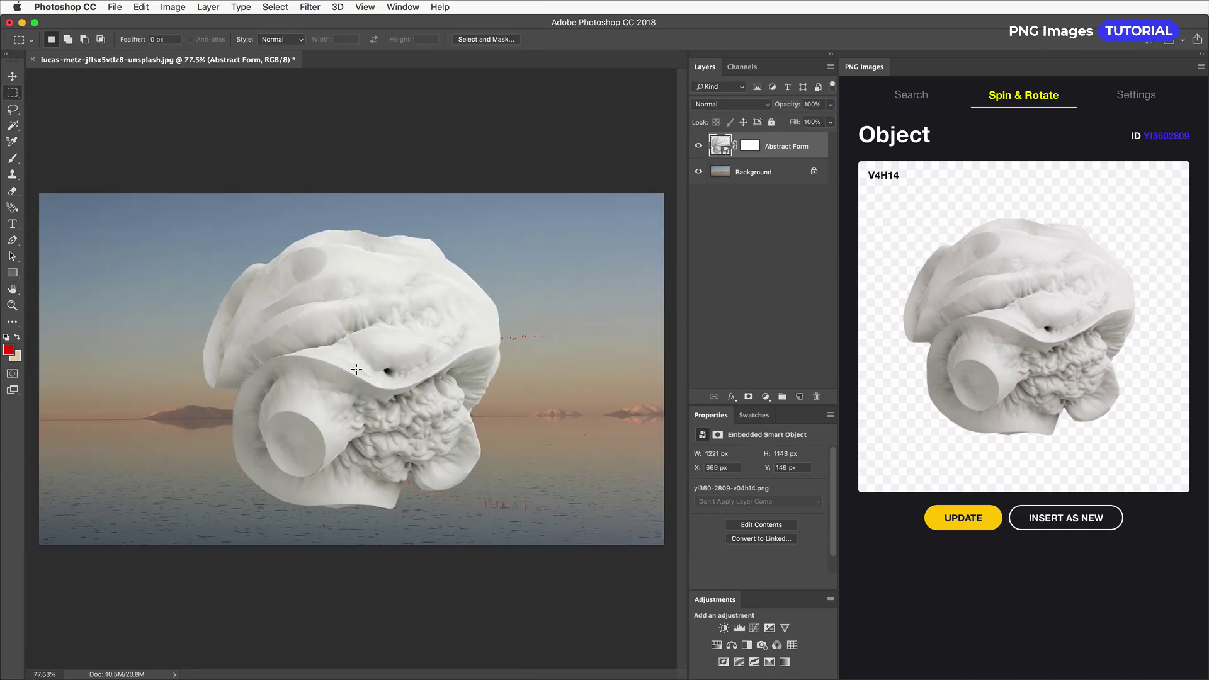
# - Return the PNG Images plug-in to its object search results
pyautogui.scroll(10, 392, 402)
pyautogui.click(1126, 99)
pyautogui.click(911, 212)
pyautogui.click(1005, 211)
pyautogui.click(1005, 210)
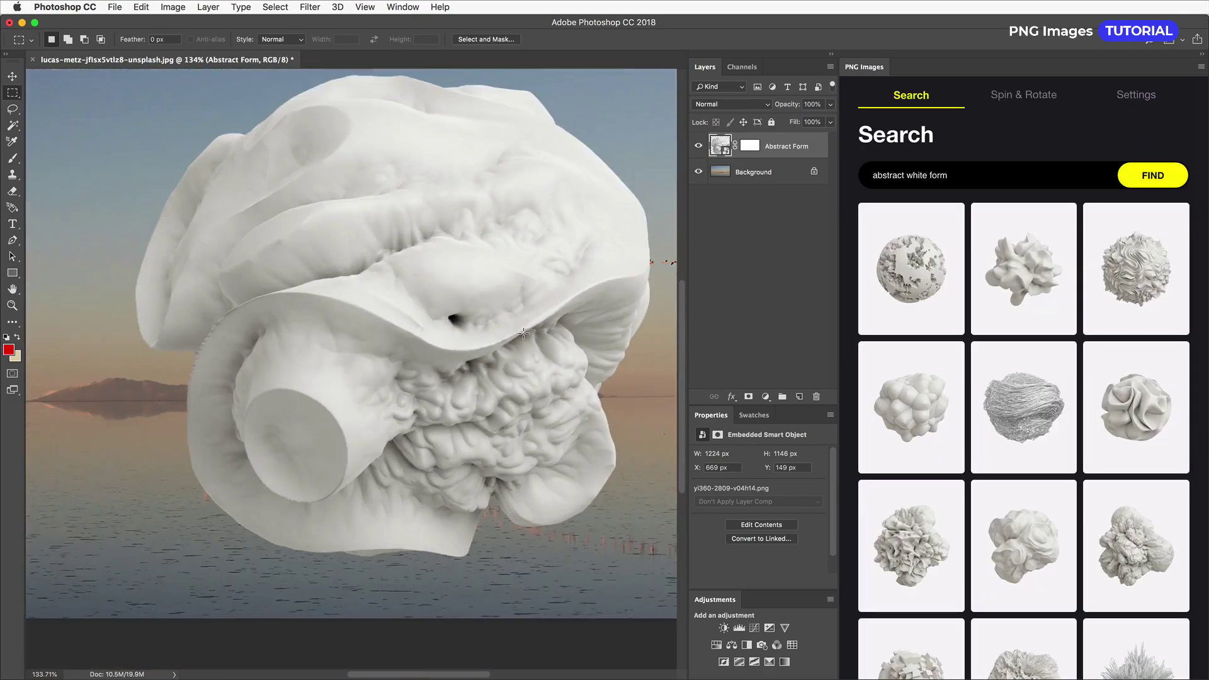
# - Scale the inserted form down to about 878 × 822 px and move it to the left part of the scene
pyautogui.scroll(-8, 523, 334)
pyautogui.press('super+0')
pyautogui.press('super+t')
pyautogui.moveTo(507, 514); pyautogui.dragTo(471, 482)
pyautogui.moveTo(417, 441); pyautogui.dragTo(284, 424)
pyautogui.press('Return')
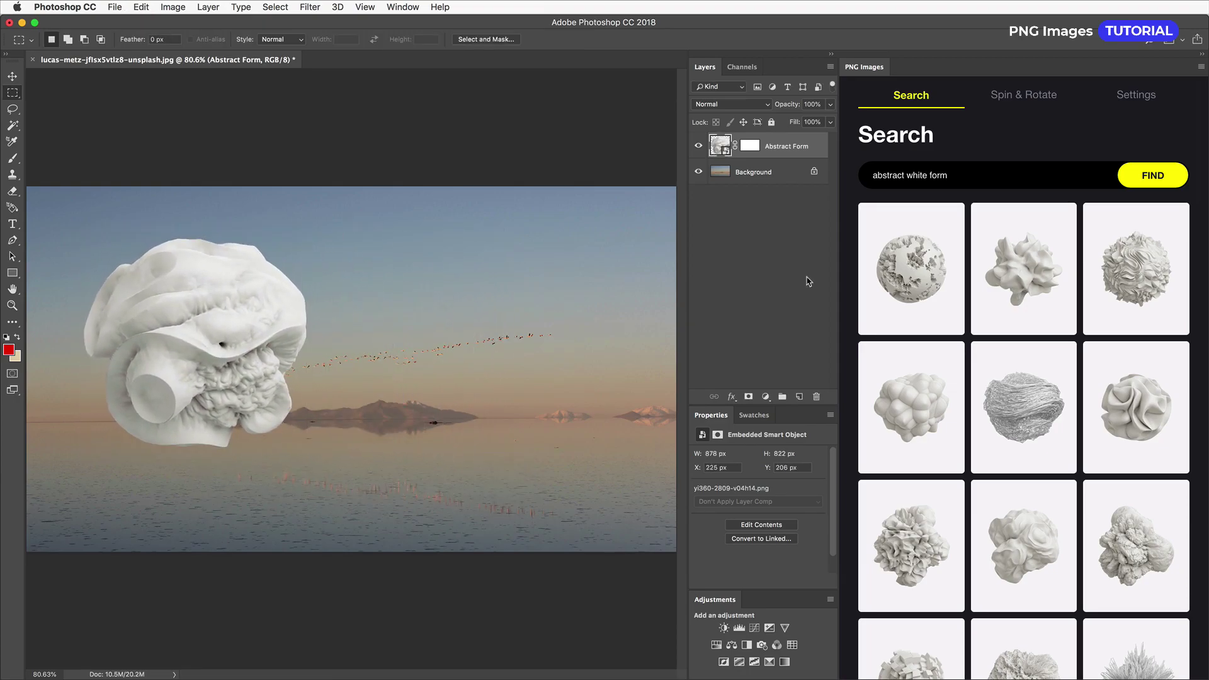
# - Open a rounded folded form from the results, rotate it to view V5H16, and insert it as a new object
pyautogui.scroll(-2, 1115, 371)
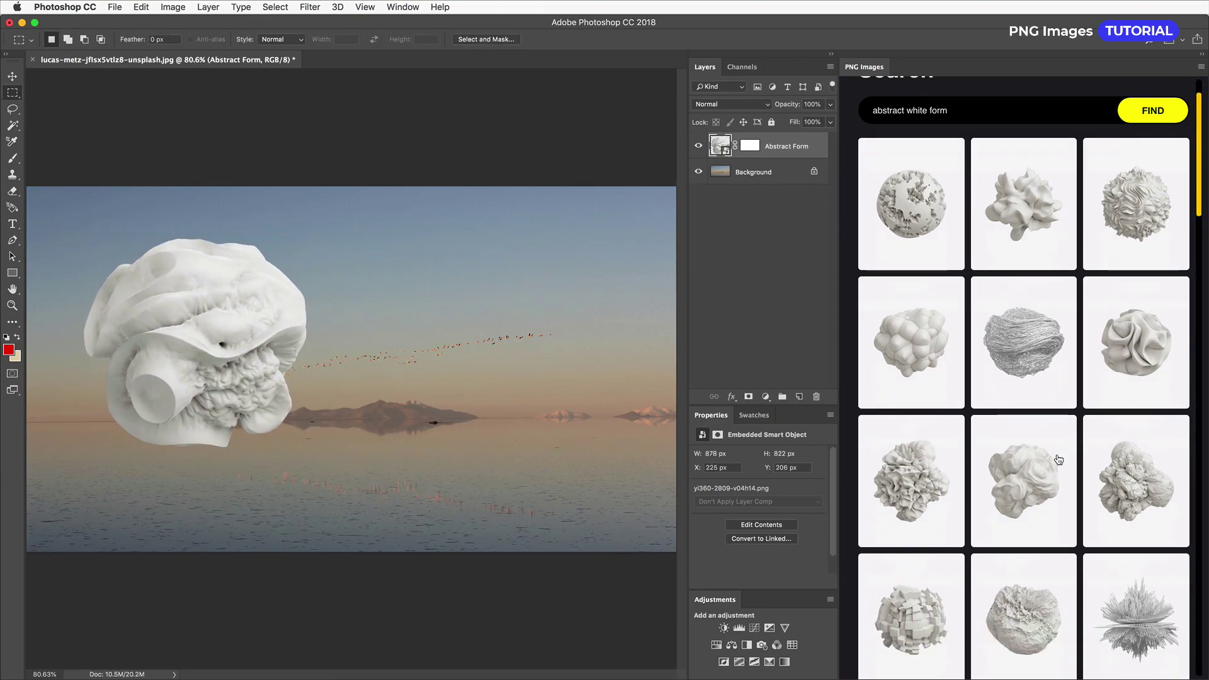
pyautogui.click(1059, 460)
pyautogui.moveTo(1065, 407); pyautogui.dragTo(937, 422)
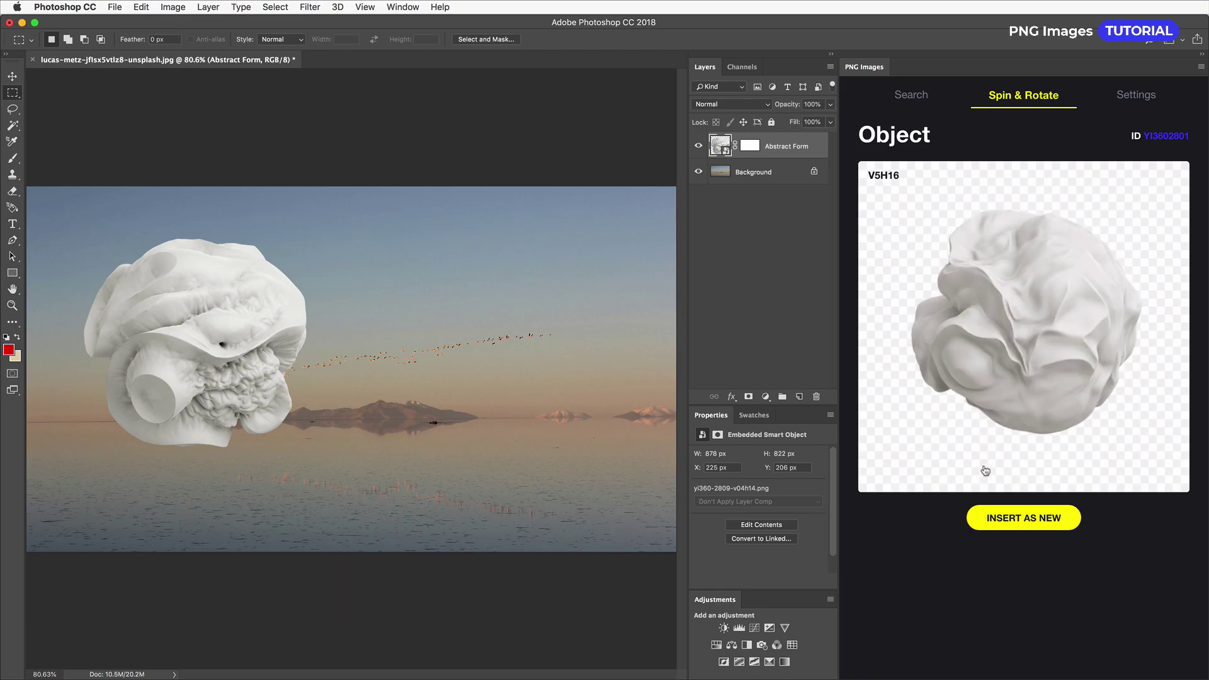
pyautogui.click(1016, 522)
pyautogui.click(1010, 518)
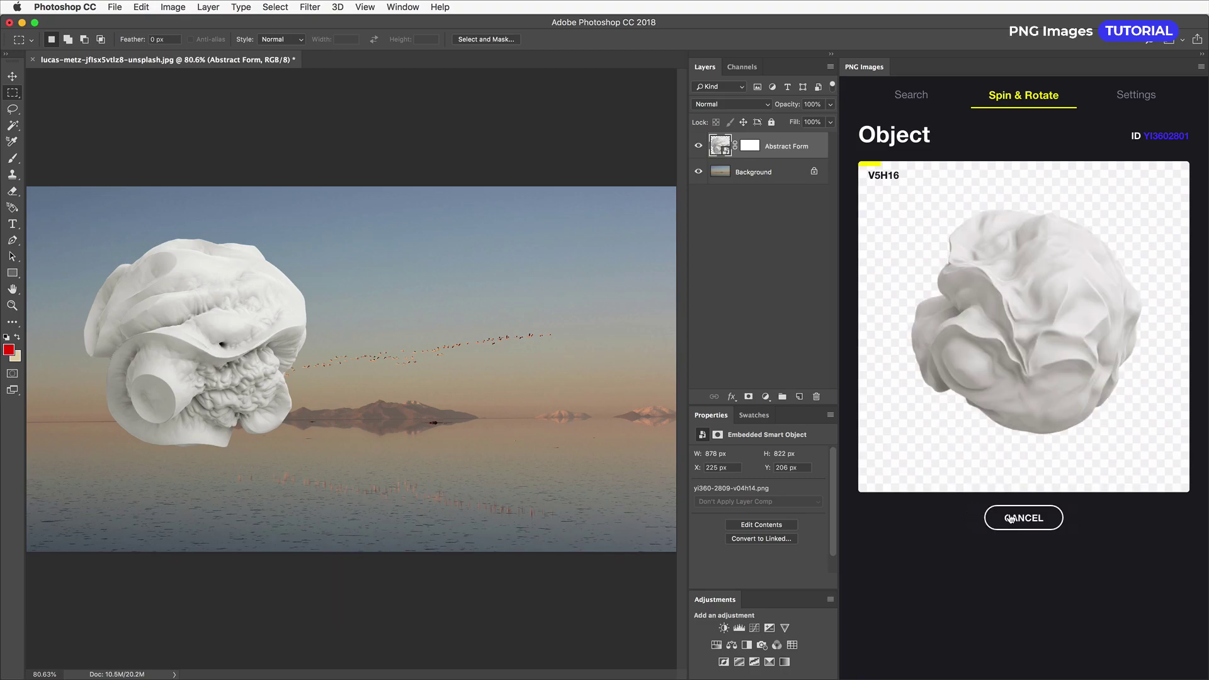
# - Scale the second form smaller, move it to the right part of the scene, and put each form in its own group
pyautogui.press('super+t')
pyautogui.moveTo(220, 496); pyautogui.dragTo(269, 450)
pyautogui.moveTo(308, 429); pyautogui.dragTo(511, 422)
pyautogui.press('Return')
pyautogui.press('super+g')
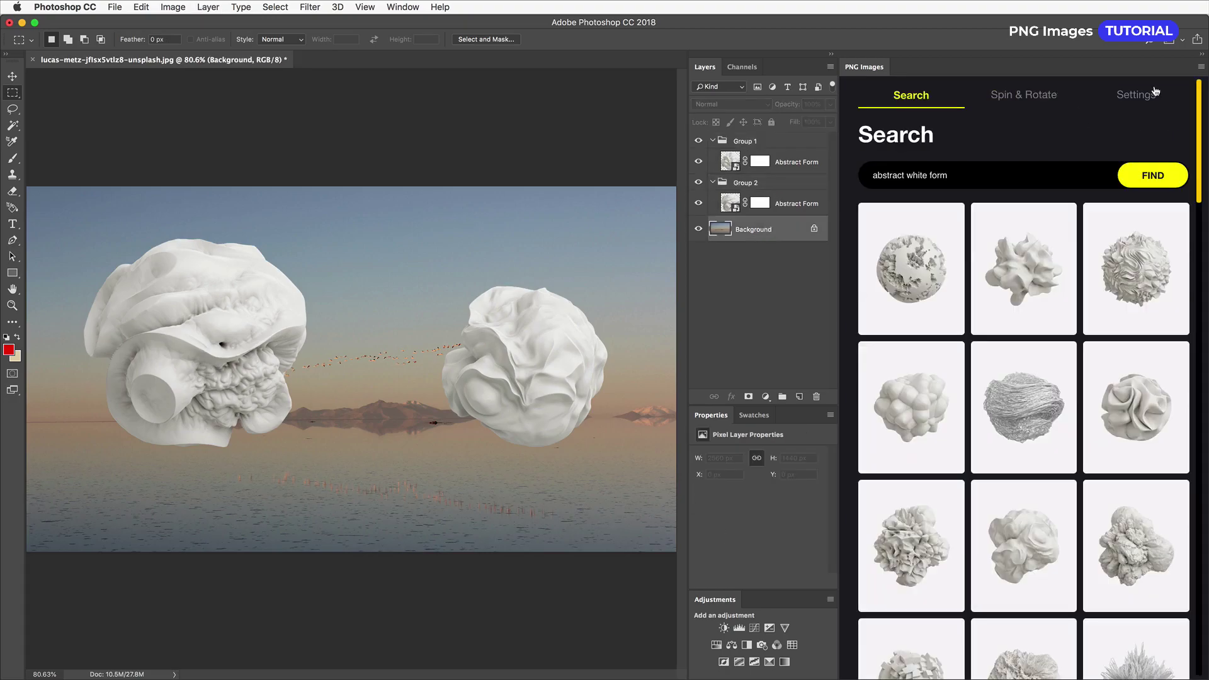
# - Duplicate the background, move the copy into Group 2, clip it to the large form, and set it to Multiply
pyautogui.click(1200, 55)
pyautogui.hotkey('ctrl', 'j')
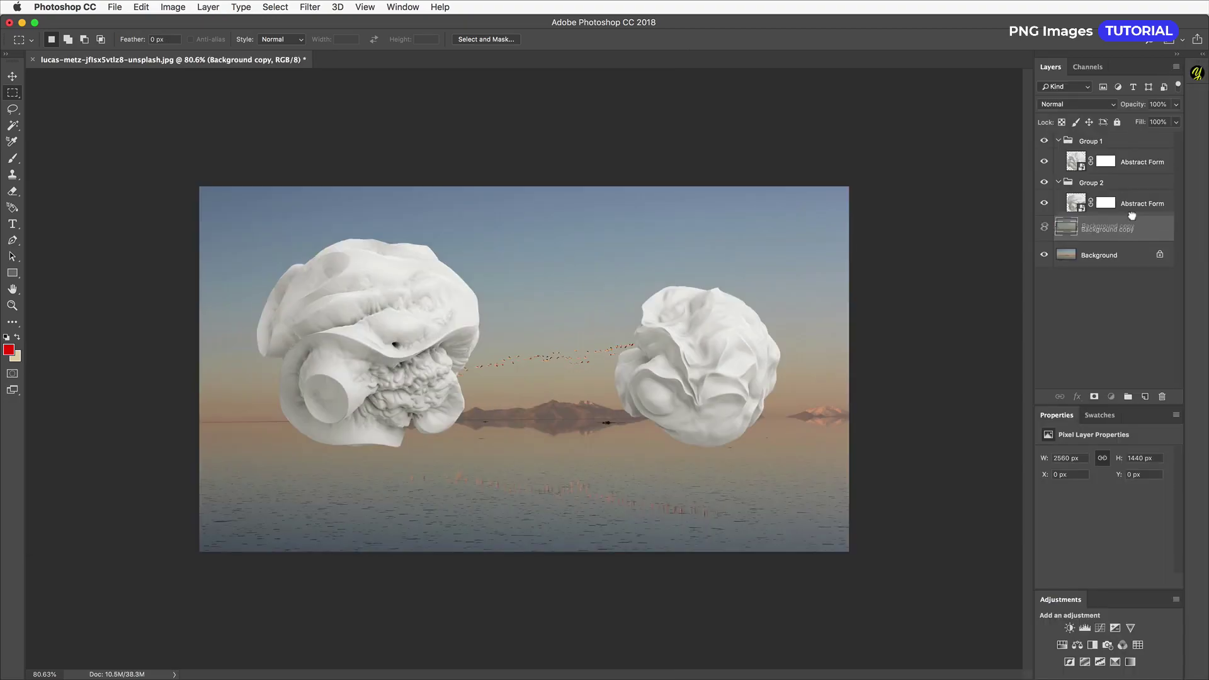
pyautogui.moveTo(1121, 227); pyautogui.dragTo(1103, 207)
pyautogui.hotkey('ctrl', 'alt', 'g')
pyautogui.click(1077, 104)
pyautogui.click(1058, 141)
# - Blur the clipped background copy and place a clipped duplicate of it above the form in Group 1
pyautogui.click(316, 12)
pyautogui.moveTo(351, 154)
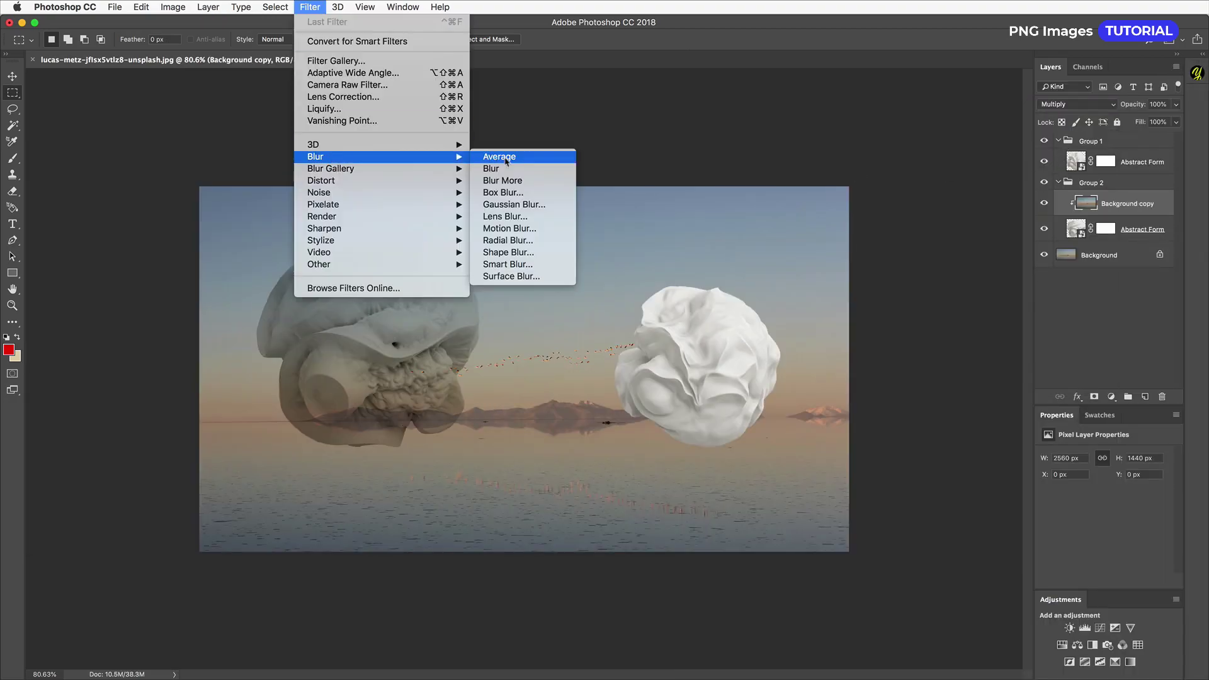
pyautogui.click(513, 211)
pyautogui.moveTo(977, 114); pyautogui.dragTo(743, 114)
pyautogui.click(864, 135)
pyautogui.keyDown('alt'); pyautogui.moveTo(1124, 205); pyautogui.dragTo(1117, 158); pyautogui.keyUp('alt')
pyautogui.keyDown('alt'); pyautogui.click(1118, 174); pyautogui.keyUp('alt')
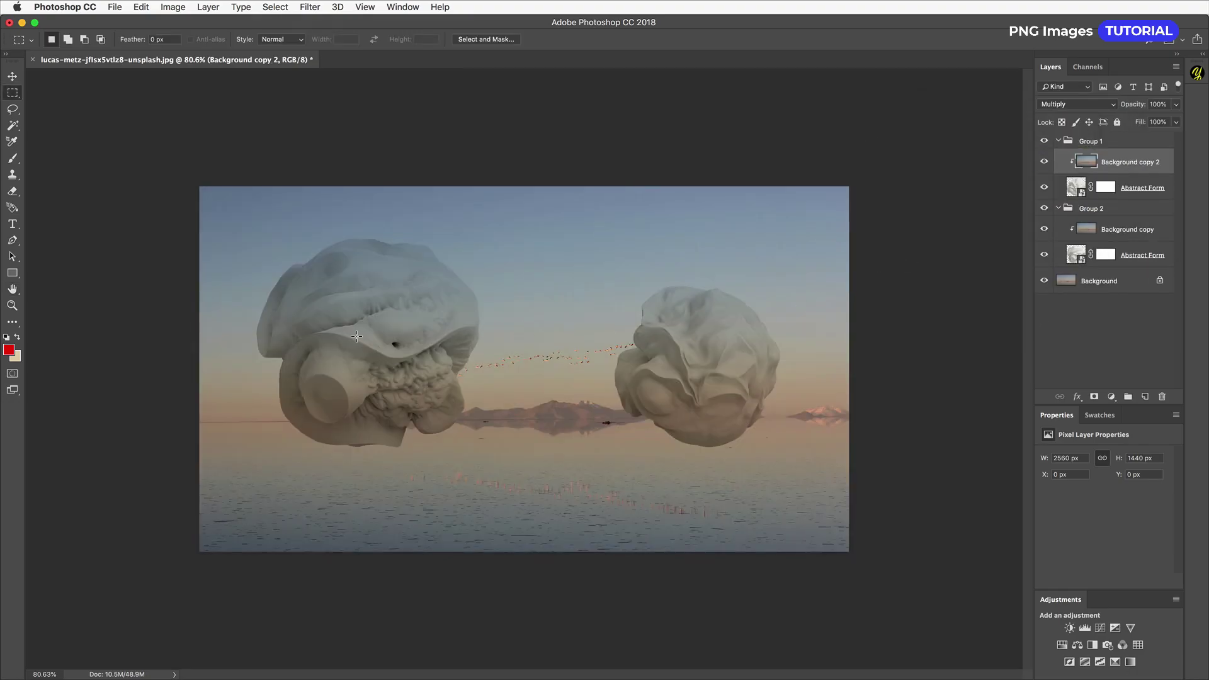
# - Set the foreground color to a light orange sampled from the flying birds
pyautogui.scroll(10, 463, 354)
pyautogui.press('b')
pyautogui.click(9, 350)
pyautogui.scroll(4, 609, 378)
pyautogui.hscroll(5, 591, 336)
pyautogui.click(633, 350)
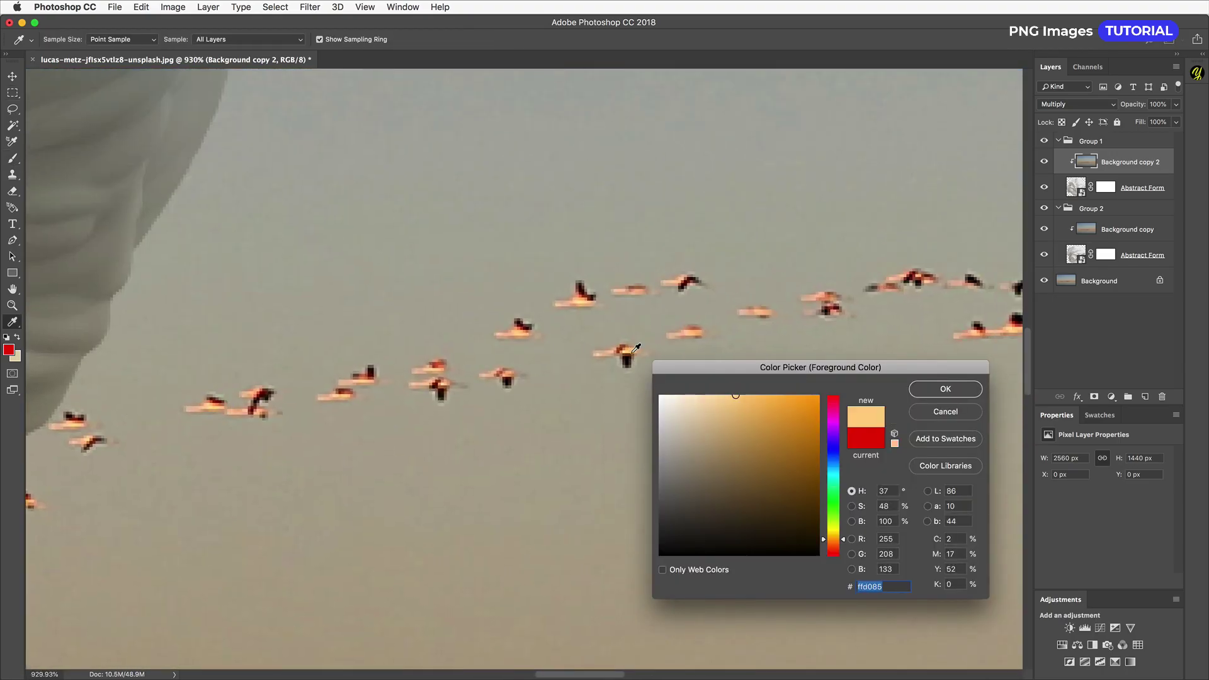
pyautogui.click(691, 332)
pyautogui.click(945, 389)
# - Create a new layer above the blurred background copy in Group 2
pyautogui.click(1136, 231)
pyautogui.press('super+shift+n')
pyautogui.press('Return')
# - Paint a thin light-orange highlight along the large form's left edge and clip the layer to the form
pyautogui.moveTo(488, 337); pyautogui.dragTo(687, 280)
pyautogui.scroll(-6, 585, 248)
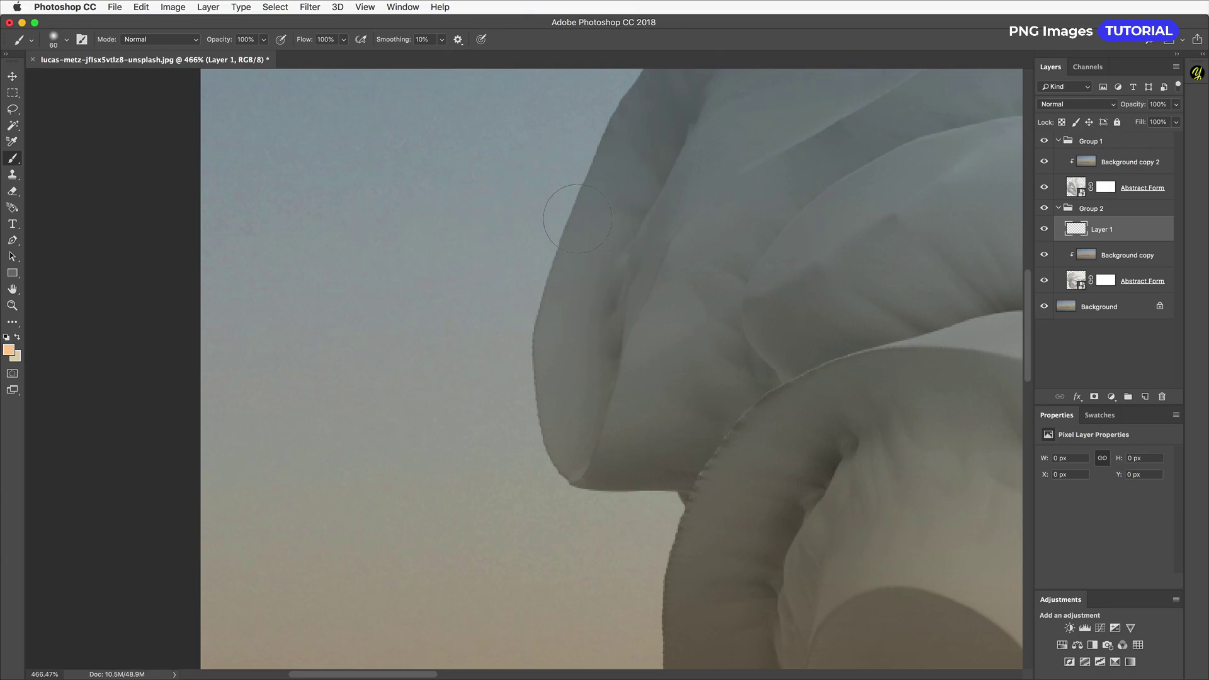
pyautogui.press('[')
pyautogui.press('[')
pyautogui.moveTo(572, 218); pyautogui.dragTo(602, 135)
pyautogui.moveTo(581, 182)
pyautogui.mouseDown()
pyautogui.moveTo(532, 350)
pyautogui.moveTo(568, 478)
pyautogui.mouseUp()
pyautogui.hotkey('ctrl', 'alt', 'g')
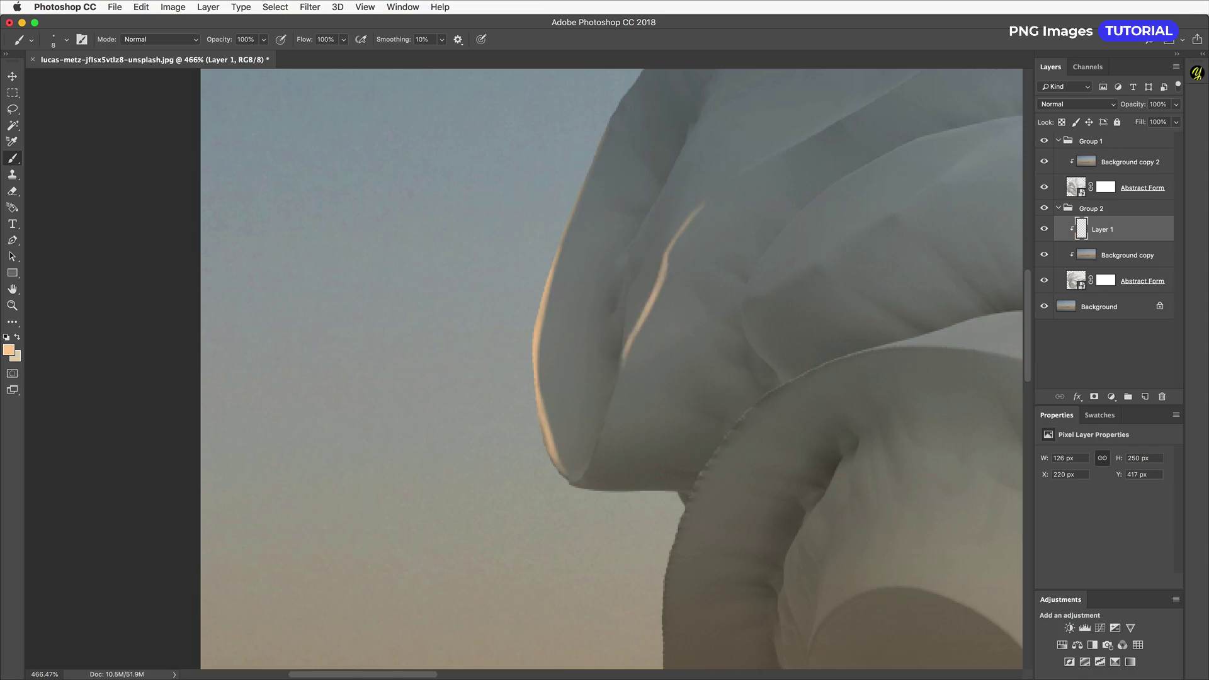
# - Paint light-orange highlight lines along the outer edge and ridges of the large form's upper-left folds
pyautogui.moveTo(818, 169); pyautogui.dragTo(645, 365)
pyautogui.moveTo(889, 160); pyautogui.dragTo(632, 335)
pyautogui.moveTo(742, 276); pyautogui.dragTo(528, 403)
pyautogui.moveTo(755, 253); pyautogui.dragTo(651, 365)
pyautogui.moveTo(740, 314); pyautogui.dragTo(630, 392)
pyautogui.moveTo(655, 302); pyautogui.dragTo(756, 387)
pyautogui.moveTo(839, 259)
pyautogui.mouseDown()
pyautogui.moveTo(750, 275)
pyautogui.moveTo(629, 375)
pyautogui.mouseUp()
pyautogui.moveTo(910, 199)
pyautogui.mouseDown()
pyautogui.moveTo(684, 304)
pyautogui.moveTo(595, 367)
pyautogui.mouseUp()
pyautogui.moveTo(605, 359)
pyautogui.mouseDown()
pyautogui.moveTo(759, 334)
pyautogui.moveTo(796, 212)
pyautogui.mouseUp()
pyautogui.moveTo(796, 213)
pyautogui.mouseDown()
pyautogui.moveTo(666, 379)
pyautogui.moveTo(748, 377)
pyautogui.mouseUp()
pyautogui.moveTo(787, 378); pyautogui.dragTo(665, 289)
pyautogui.moveTo(818, 390); pyautogui.dragTo(678, 293)
# - Hide the background copy in Group 2 and extend the highlight lines along the large form's front fold
pyautogui.click(1044, 255)
pyautogui.moveTo(601, 377); pyautogui.dragTo(602, 211)
pyautogui.moveTo(602, 211)
pyautogui.mouseDown()
pyautogui.moveTo(641, 297)
pyautogui.moveTo(648, 193)
pyautogui.mouseUp()
pyautogui.moveTo(1010, 189); pyautogui.dragTo(879, 287)
pyautogui.moveTo(702, 335); pyautogui.dragTo(511, 396)
pyautogui.press('[')
pyautogui.press('[')
pyautogui.moveTo(547, 403)
pyautogui.mouseDown()
pyautogui.moveTo(712, 287)
pyautogui.moveTo(558, 475)
pyautogui.mouseUp()
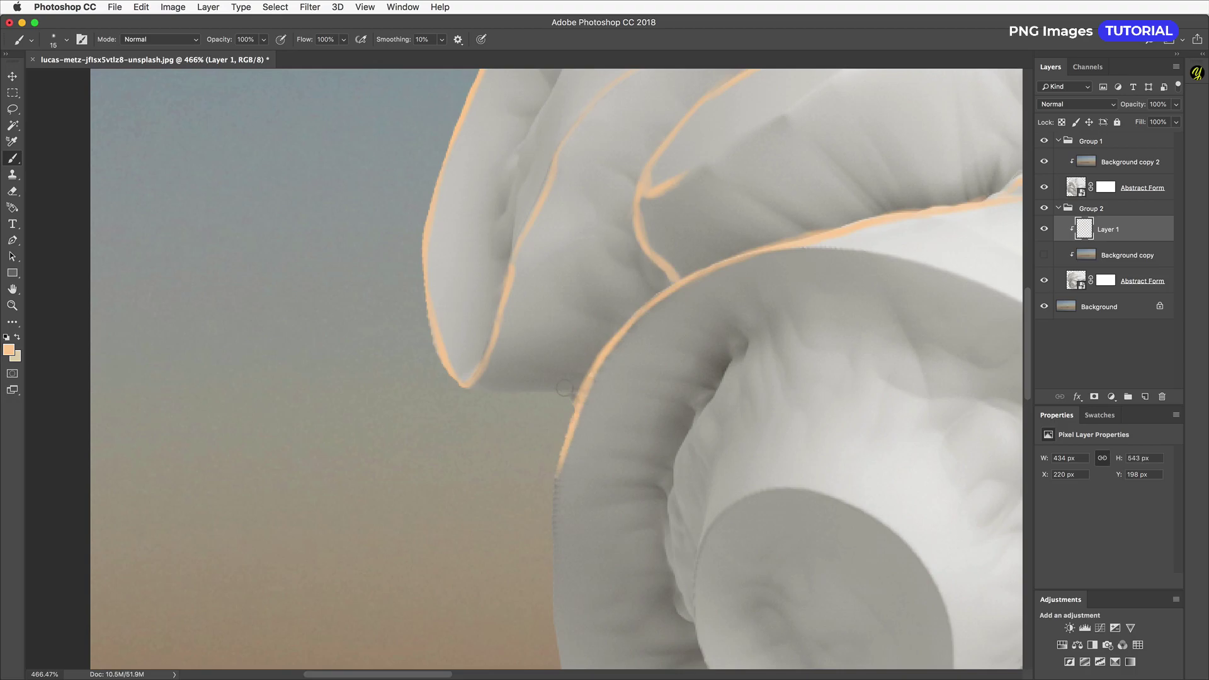
# - Paint the highlight under the upper fold, down the large form's lower-left rim, and around its round stump
pyautogui.moveTo(471, 386); pyautogui.dragTo(569, 388)
pyautogui.moveTo(484, 435); pyautogui.dragTo(517, 207)
pyautogui.moveTo(590, 241); pyautogui.dragTo(608, 478)
pyautogui.moveTo(534, 311); pyautogui.dragTo(457, 247)
pyautogui.moveTo(530, 415); pyautogui.dragTo(741, 585)
pyautogui.moveTo(740, 586)
pyautogui.mouseDown()
pyautogui.moveTo(585, 405)
pyautogui.moveTo(691, 422)
pyautogui.mouseUp()
pyautogui.moveTo(630, 284); pyautogui.dragTo(679, 480)
pyautogui.moveTo(574, 167)
pyautogui.mouseDown()
pyautogui.moveTo(545, 385)
pyautogui.moveTo(638, 482)
pyautogui.mouseUp()
pyautogui.moveTo(630, 378); pyautogui.dragTo(722, 535)
pyautogui.moveTo(688, 390); pyautogui.dragTo(655, 233)
pyautogui.moveTo(862, 378); pyautogui.dragTo(813, 466)
pyautogui.moveTo(748, 143); pyautogui.dragTo(543, 453)
pyautogui.moveTo(542, 586); pyautogui.dragTo(560, 131)
pyautogui.moveTo(592, 474); pyautogui.dragTo(685, 479)
# - Show the background copy in Group 2 again and check the painted highlights over the shaded form
pyautogui.press('super+0')
pyautogui.click(1045, 257)
pyautogui.press('super+equal')
pyautogui.press('super+equal')
pyautogui.moveTo(113, 220); pyautogui.dragTo(975, 420)
pyautogui.moveTo(720, 197); pyautogui.dragTo(497, 338)
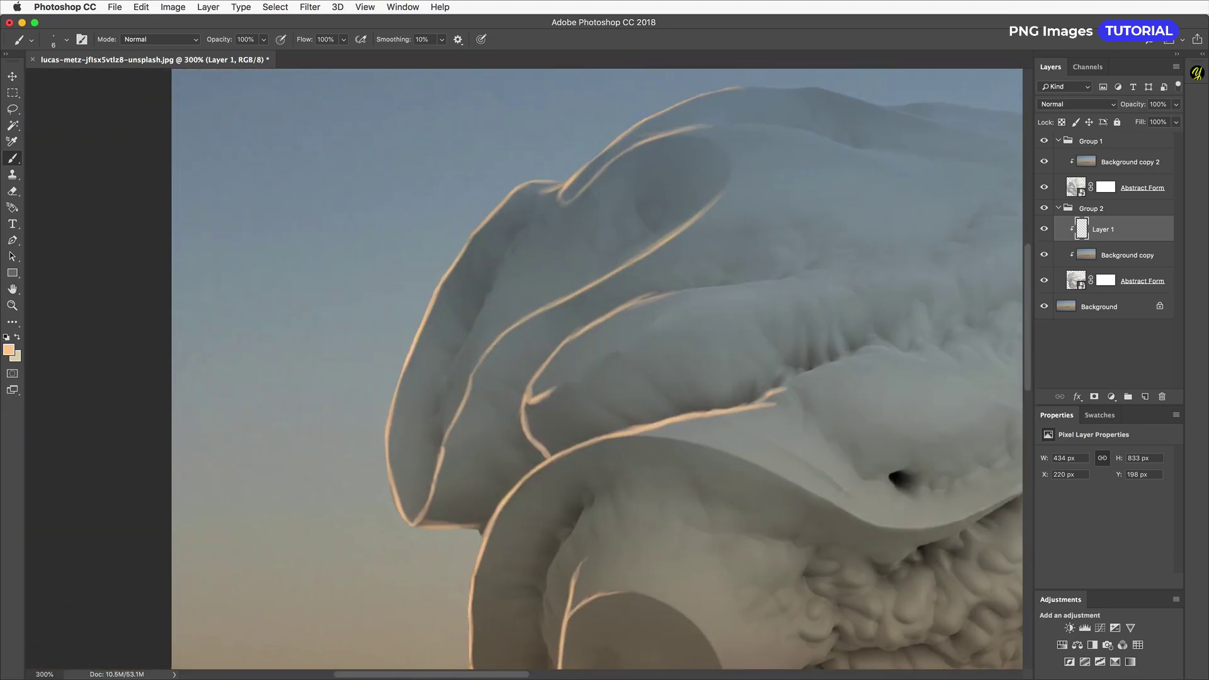
# - Smudge the highlight lines on the large form's upper folds with a 25 px Smudge tool to soften them inward
pyautogui.click(12, 322)
pyautogui.press(']')
pyautogui.press(']')
pyautogui.press(']')
pyautogui.press(']')
pyautogui.press(']')
pyautogui.press('super+equal')
pyautogui.press('super+equal')
pyautogui.press('[')
pyautogui.moveTo(548, 402); pyautogui.dragTo(641, 333)
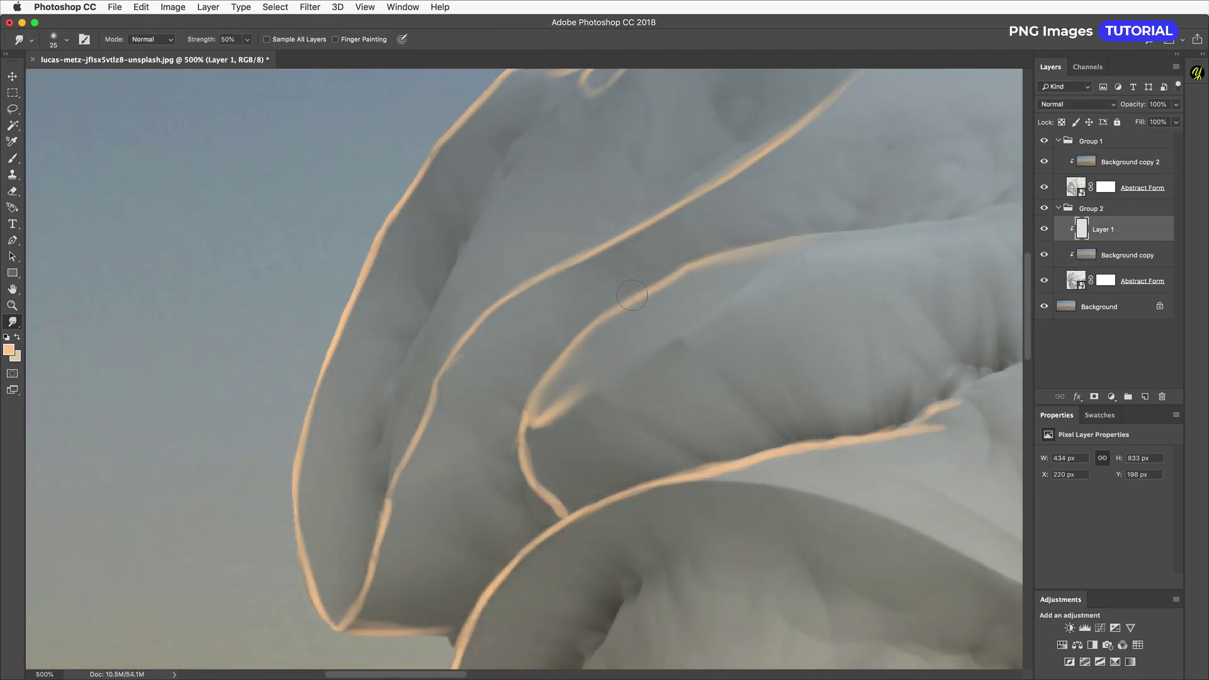
pyautogui.moveTo(545, 407)
pyautogui.mouseDown()
pyautogui.moveTo(690, 379)
pyautogui.moveTo(650, 272)
pyautogui.mouseUp()
pyautogui.moveTo(517, 393); pyautogui.dragTo(560, 358)
pyautogui.moveTo(825, 342)
pyautogui.mouseDown()
pyautogui.moveTo(699, 361)
pyautogui.moveTo(1014, 211)
pyautogui.mouseUp()
pyautogui.moveTo(849, 180); pyautogui.dragTo(773, 359)
# - Smudge the highlights along the large form's top edge, lower rim, and round stump
pyautogui.hscroll(-5, 774, 360)
pyautogui.scroll(-2, 773, 360)
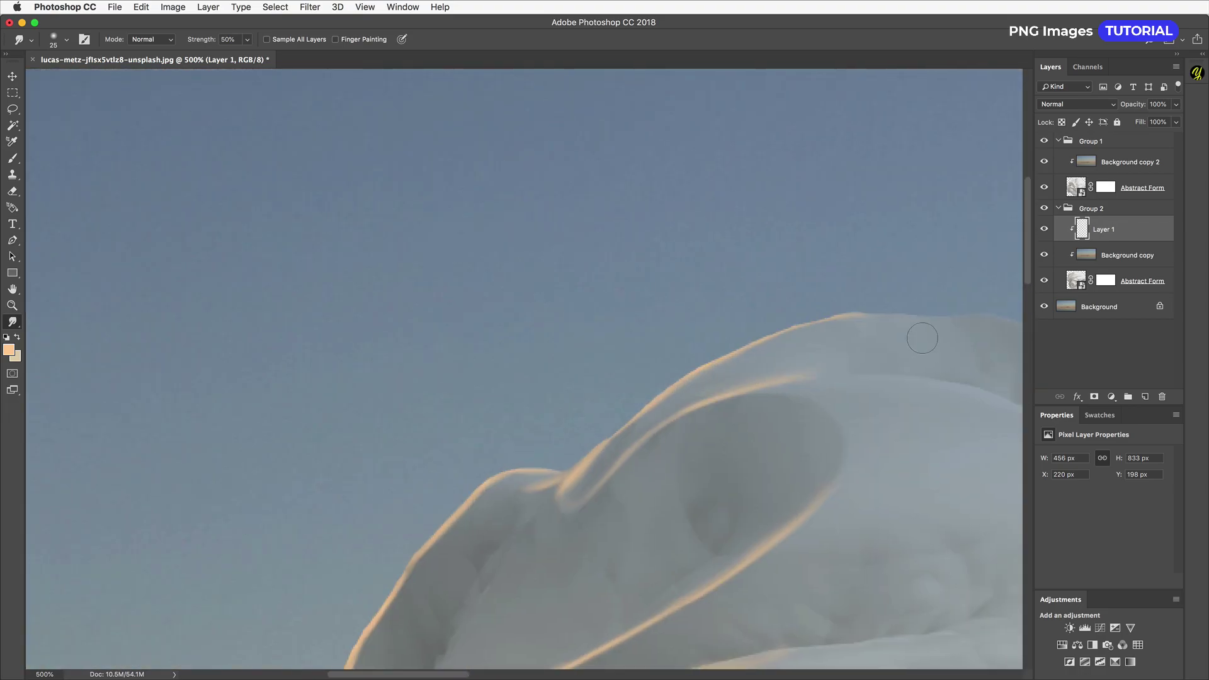
pyautogui.scroll(-8, 616, 469)
pyautogui.hscroll(5, 616, 469)
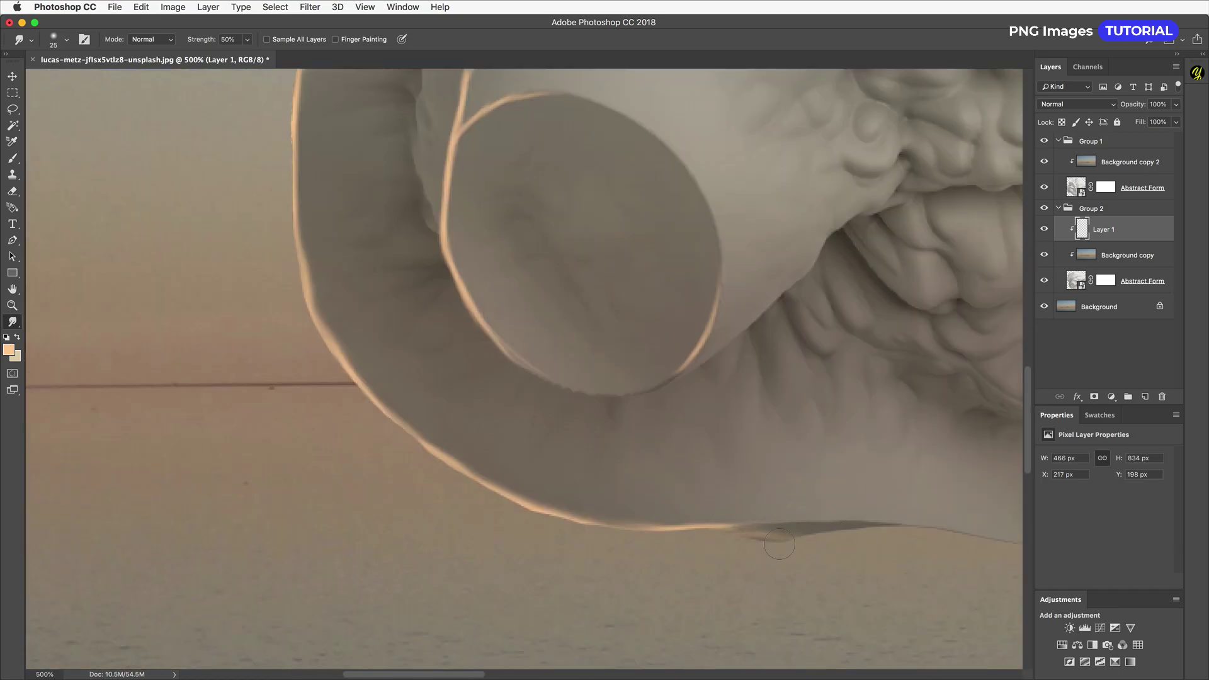
pyautogui.moveTo(780, 543); pyautogui.dragTo(856, 641)
pyautogui.moveTo(541, 200); pyautogui.dragTo(580, 175)
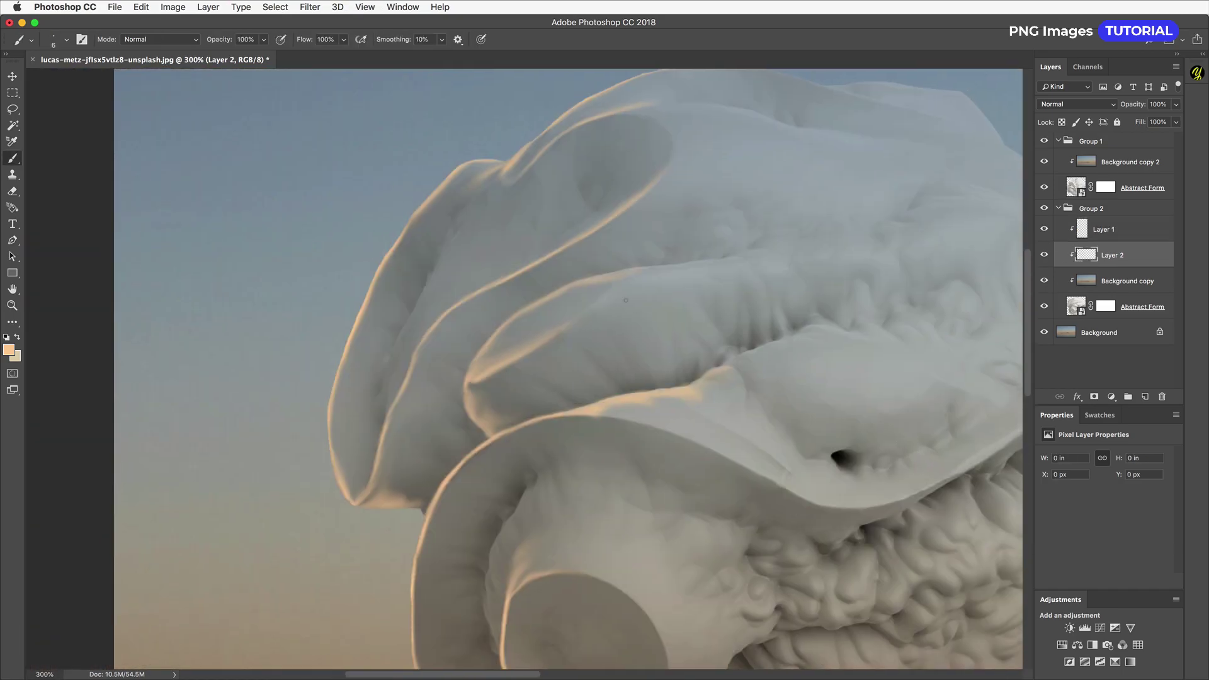
# - Paint short light-orange accent strokes on the large form's inner folds, on a clipped layer beneath the edge highlights
pyautogui.scroll(-5, 522, 371)
pyautogui.hscroll(-5, 522, 371)
pyautogui.moveTo(569, 439); pyautogui.dragTo(585, 400)
pyautogui.moveTo(585, 315)
pyautogui.mouseDown()
pyautogui.moveTo(768, 535)
pyautogui.moveTo(517, 298)
pyautogui.mouseUp()
pyautogui.press('[')
pyautogui.press('[')
pyautogui.press('[')
pyautogui.press('[')
pyautogui.moveTo(526, 367); pyautogui.dragTo(542, 344)
pyautogui.moveTo(516, 364); pyautogui.dragTo(506, 304)
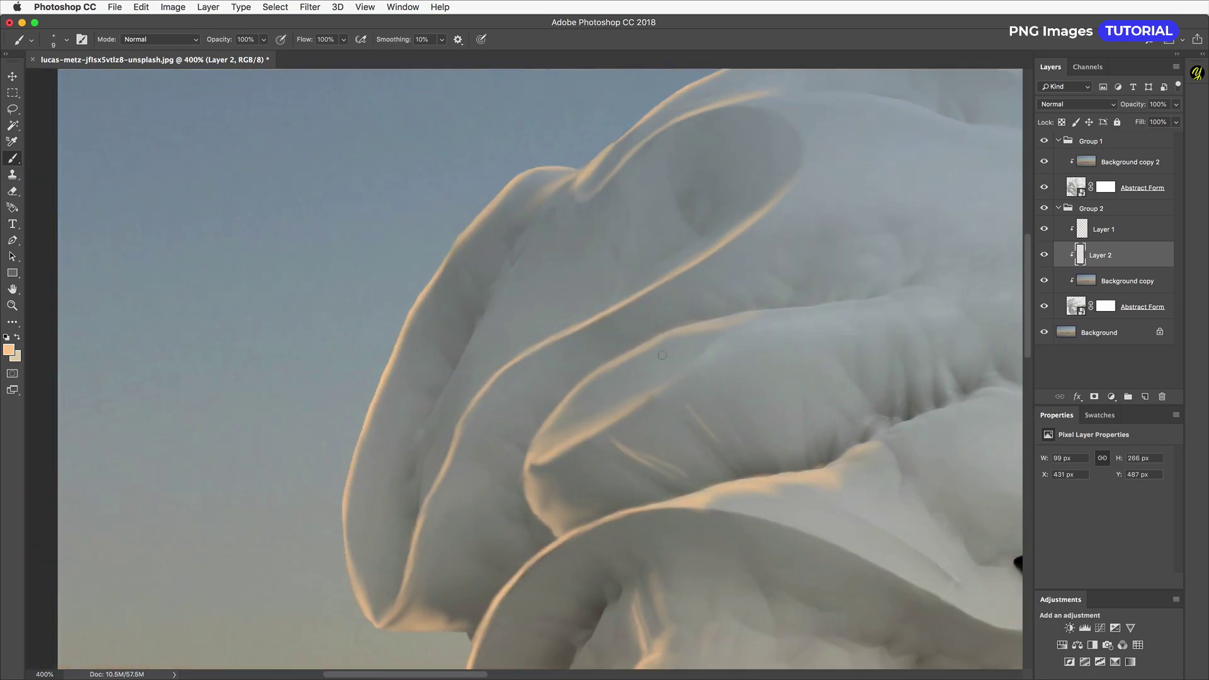
pyautogui.hscroll(-3, 567, 371)
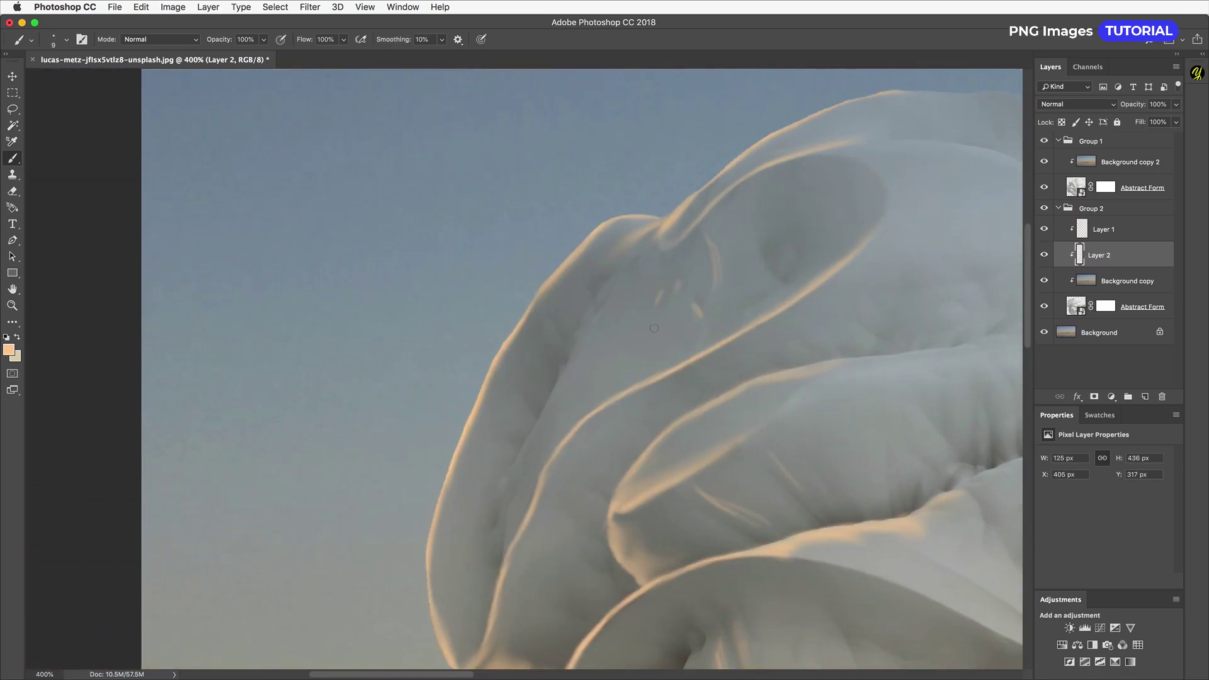
# - Smudge the accent strokes on the inner folds and above the round stump into soft glows
pyautogui.click(12, 322)
pyautogui.click(68, 572)
pyautogui.moveTo(620, 303); pyautogui.dragTo(591, 397)
pyautogui.moveTo(601, 380); pyautogui.dragTo(578, 421)
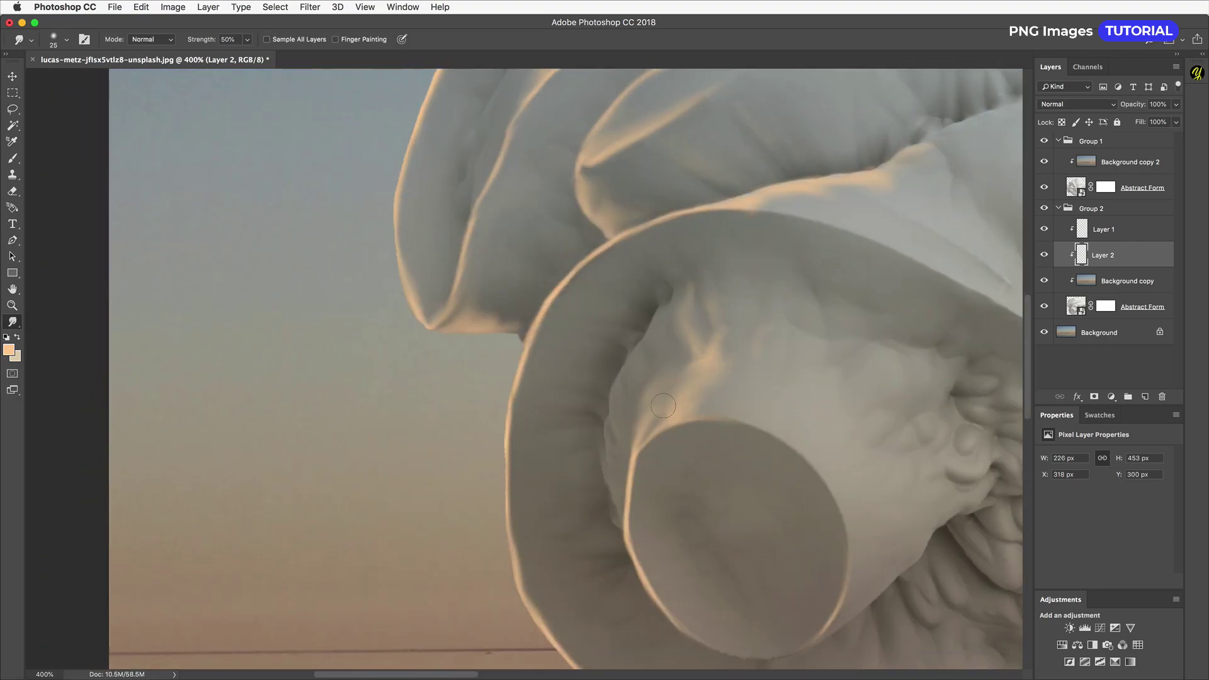
pyautogui.moveTo(718, 379); pyautogui.dragTo(771, 430)
# - Adjust the accent layer's Hue/Saturation to Saturation +57 and Lightness +27
pyautogui.press('super+0')
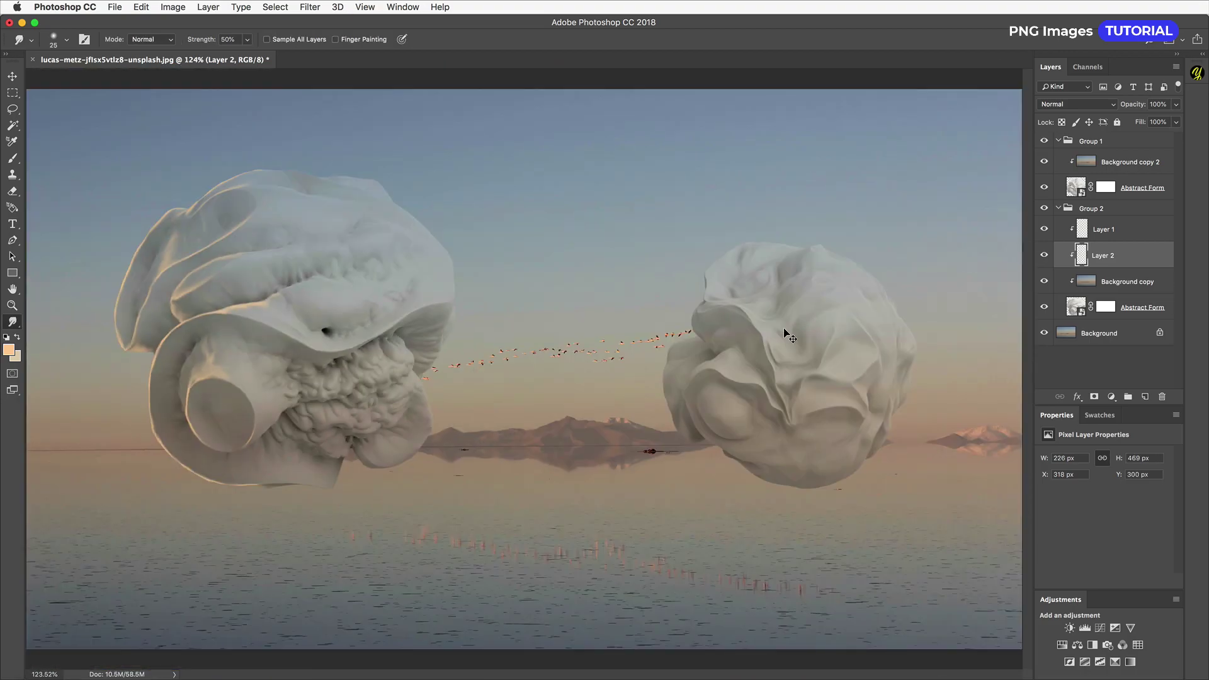
pyautogui.press('super+u')
pyautogui.moveTo(976, 251); pyautogui.dragTo(990, 249)
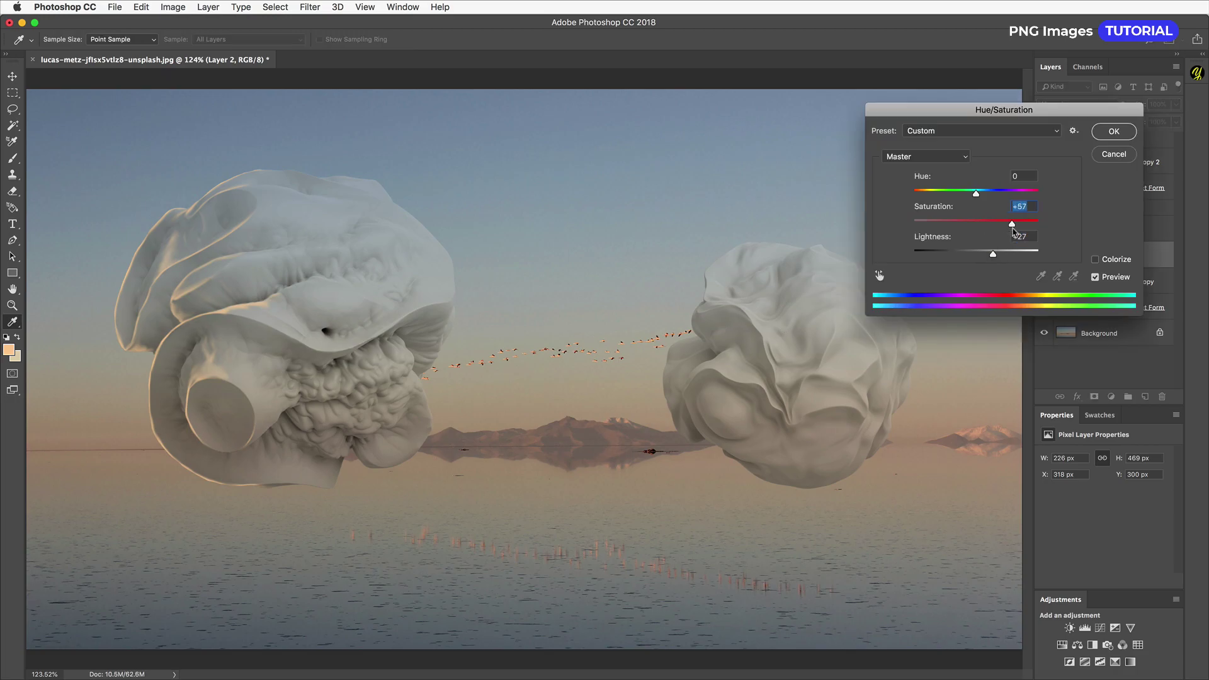
pyautogui.click(1114, 131)
pyautogui.click(1125, 231)
pyautogui.press('super+u')
pyautogui.press('Escape')
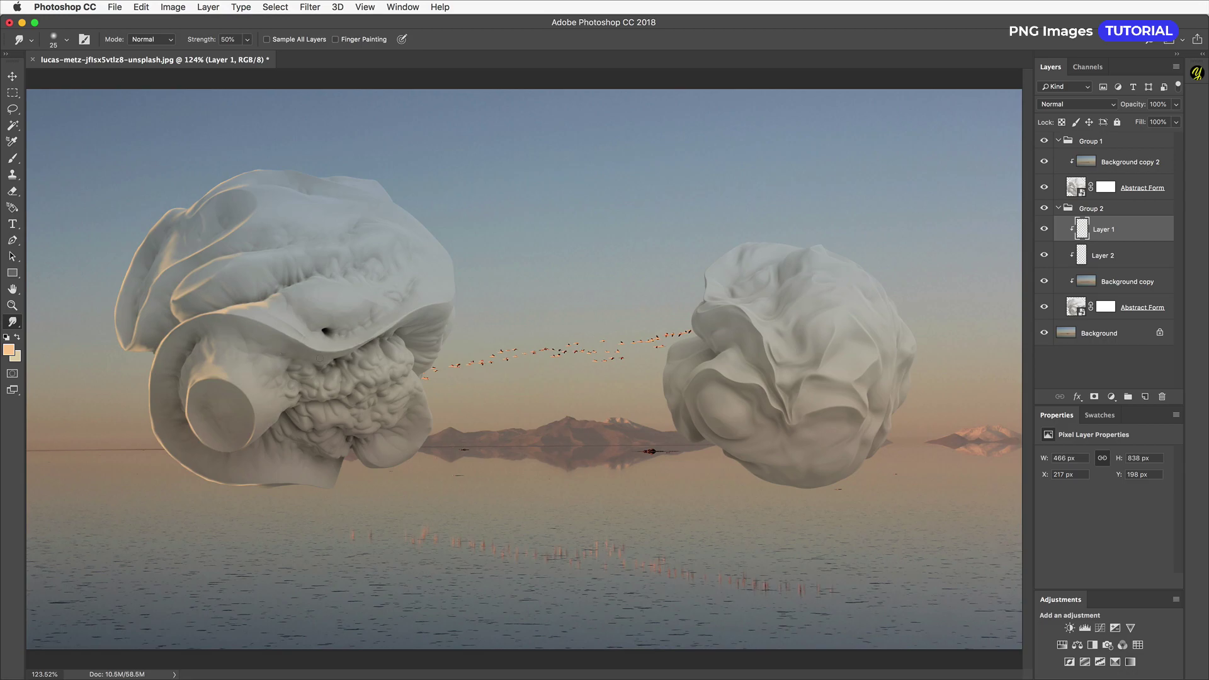
# - Add a new layer above Background copy 2 in Group 1 and clip it for the small form's highlights
pyautogui.press('super+plus')
pyautogui.moveTo(151, 403); pyautogui.dragTo(540, 365)
pyautogui.moveTo(1008, 287); pyautogui.dragTo(554, 357)
pyautogui.click(1112, 165)
pyautogui.press('super+shift+n')
pyautogui.press('Return')
pyautogui.press('super+plus')
pyautogui.press('super+plus')
pyautogui.moveTo(741, 240); pyautogui.dragTo(661, 249)
pyautogui.press('super+Tab')
pyautogui.press('super+Tab')
pyautogui.press('super+Tab')
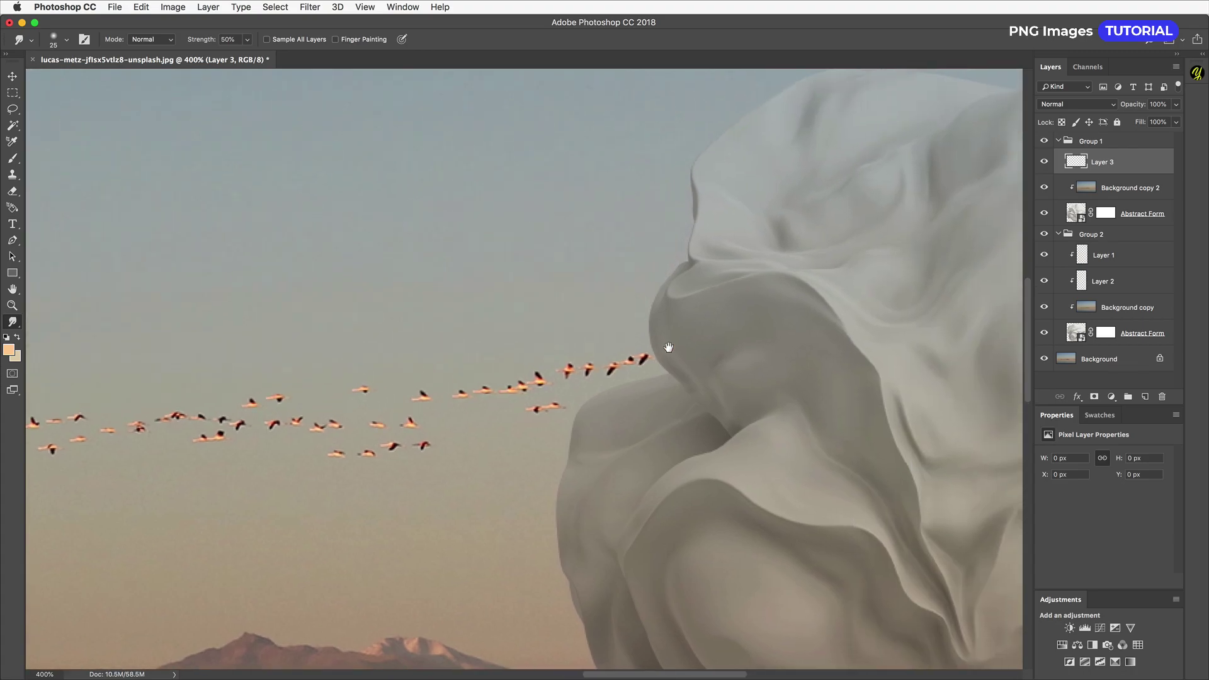
pyautogui.press('b')
pyautogui.press('super+alt+g')
pyautogui.press('super+plus')
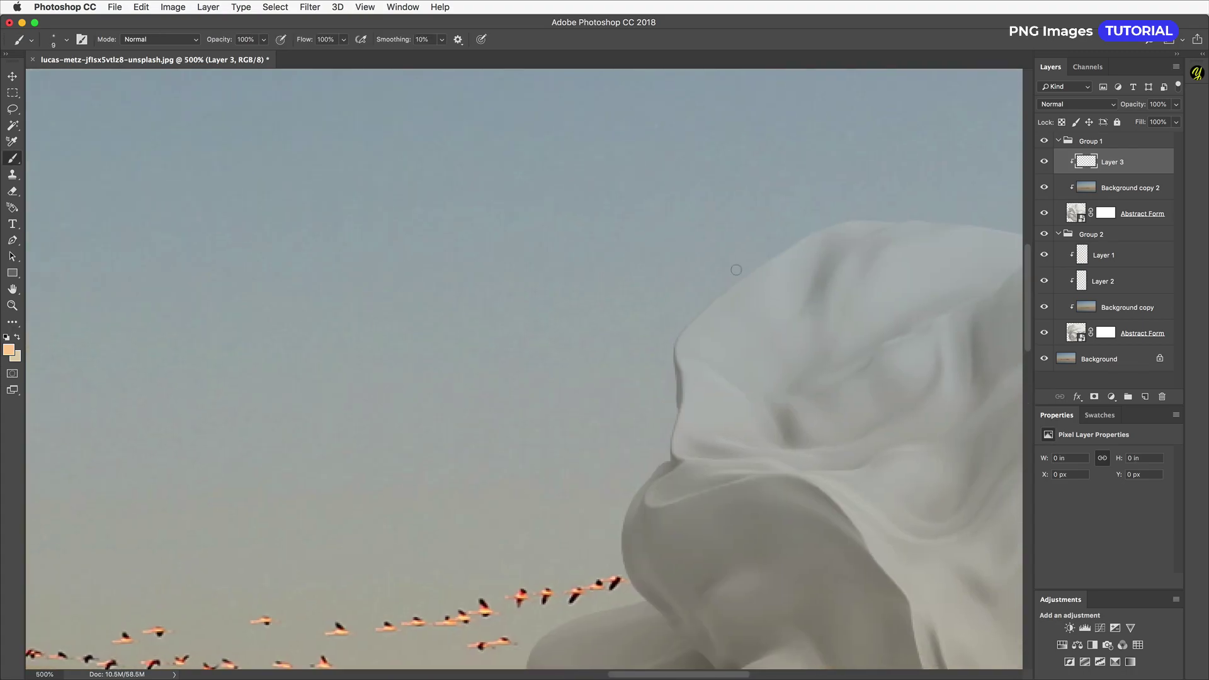
# - Paint thin light-orange highlights along the small form's upper-left edge and the folds beneath it
pyautogui.moveTo(849, 218)
pyautogui.mouseDown()
pyautogui.moveTo(680, 334)
pyautogui.moveTo(675, 459)
pyautogui.moveTo(731, 494)
pyautogui.mouseUp()
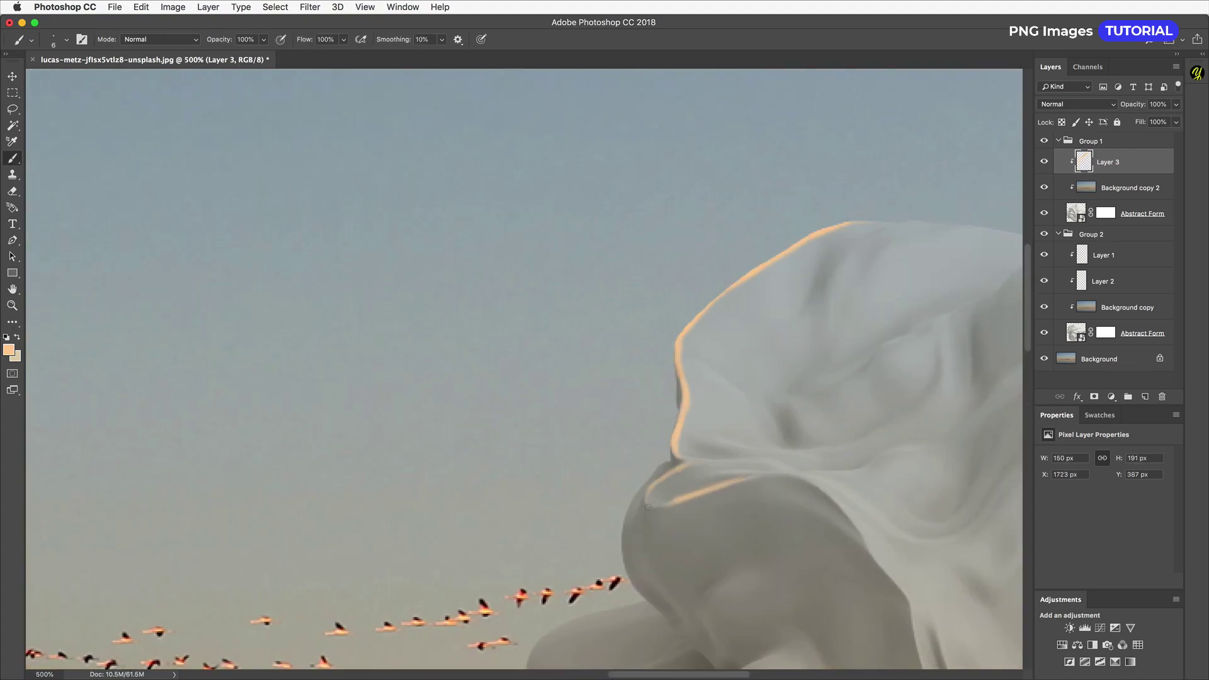
pyautogui.press('super+minus')
pyautogui.press('super+minus')
pyautogui.press('super+minus')
pyautogui.press('super+plus')
pyautogui.press('super+plus')
pyautogui.press('super+plus')
pyautogui.moveTo(555, 260)
pyautogui.mouseDown()
pyautogui.moveTo(558, 332)
pyautogui.moveTo(587, 368)
pyautogui.mouseUp()
pyautogui.moveTo(653, 339); pyautogui.dragTo(618, 396)
pyautogui.moveTo(695, 406); pyautogui.dragTo(504, 577)
pyautogui.moveTo(694, 532); pyautogui.dragTo(541, 530)
pyautogui.moveTo(549, 601); pyautogui.dragTo(645, 493)
pyautogui.moveTo(576, 417); pyautogui.dragTo(604, 484)
pyautogui.moveTo(697, 295); pyautogui.dragTo(579, 346)
pyautogui.moveTo(661, 246); pyautogui.dragTo(561, 281)
pyautogui.moveTo(535, 422); pyautogui.dragTo(599, 284)
pyautogui.moveTo(590, 217); pyautogui.dragTo(590, 365)
pyautogui.moveTo(604, 441); pyautogui.dragTo(520, 261)
pyautogui.moveTo(515, 184)
pyautogui.mouseDown()
pyautogui.moveTo(539, 270)
pyautogui.moveTo(604, 354)
pyautogui.moveTo(629, 361)
pyautogui.moveTo(605, 350)
pyautogui.mouseUp()
# - Paint light-orange strokes on the small form's left folds and rounded bulge, erasing the excess to taper them
pyautogui.press('e')
pyautogui.press('b')
pyautogui.moveTo(568, 203)
pyautogui.mouseDown()
pyautogui.moveTo(598, 315)
pyautogui.moveTo(538, 305)
pyautogui.mouseUp()
pyautogui.moveTo(487, 163); pyautogui.dragTo(539, 301)
pyautogui.moveTo(517, 244); pyautogui.dragTo(723, 432)
pyautogui.moveTo(559, 161)
pyautogui.mouseDown()
pyautogui.moveTo(623, 324)
pyautogui.moveTo(715, 347)
pyautogui.mouseUp()
pyautogui.press('e')
pyautogui.moveTo(586, 310); pyautogui.dragTo(636, 348)
pyautogui.moveTo(799, 435)
pyautogui.mouseDown()
pyautogui.moveTo(637, 378)
pyautogui.moveTo(691, 396)
pyautogui.mouseUp()
pyautogui.press('b')
pyautogui.moveTo(555, 373); pyautogui.dragTo(731, 416)
pyautogui.moveTo(696, 451); pyautogui.dragTo(603, 429)
pyautogui.moveTo(492, 342)
pyautogui.mouseDown()
pyautogui.moveTo(612, 434)
pyautogui.moveTo(712, 473)
pyautogui.mouseUp()
# - Paint more light-orange rim strokes on the small form to complete its left and lower edge highlights
pyautogui.press('super+minus')
pyautogui.press('super+minus')
pyautogui.press('super+minus')
pyautogui.moveTo(567, 82); pyautogui.dragTo(586, 334)
pyautogui.press('super+plus')
pyautogui.press('super+plus')
pyautogui.press('super+plus')
pyautogui.press('super+plus')
pyautogui.moveTo(458, 294); pyautogui.dragTo(447, 406)
pyautogui.moveTo(448, 406)
pyautogui.mouseDown()
pyautogui.moveTo(391, 508)
pyautogui.moveTo(346, 257)
pyautogui.mouseUp()
pyautogui.moveTo(347, 261); pyautogui.dragTo(462, 400)
pyautogui.moveTo(358, 277); pyautogui.dragTo(399, 327)
pyautogui.moveTo(403, 352); pyautogui.dragTo(467, 254)
# - Smudge the painted highlights on the small form's central folds into the surface, using a small 10 px Smudge brush
pyautogui.click(12, 305)
pyautogui.click(12, 322)
pyautogui.moveTo(392, 311); pyautogui.dragTo(341, 327)
pyautogui.moveTo(473, 253); pyautogui.dragTo(466, 205)
pyautogui.moveTo(536, 306); pyautogui.dragTo(574, 319)
pyautogui.press('[')
pyautogui.press('[')
pyautogui.press('[')
pyautogui.moveTo(421, 383); pyautogui.dragTo(469, 359)
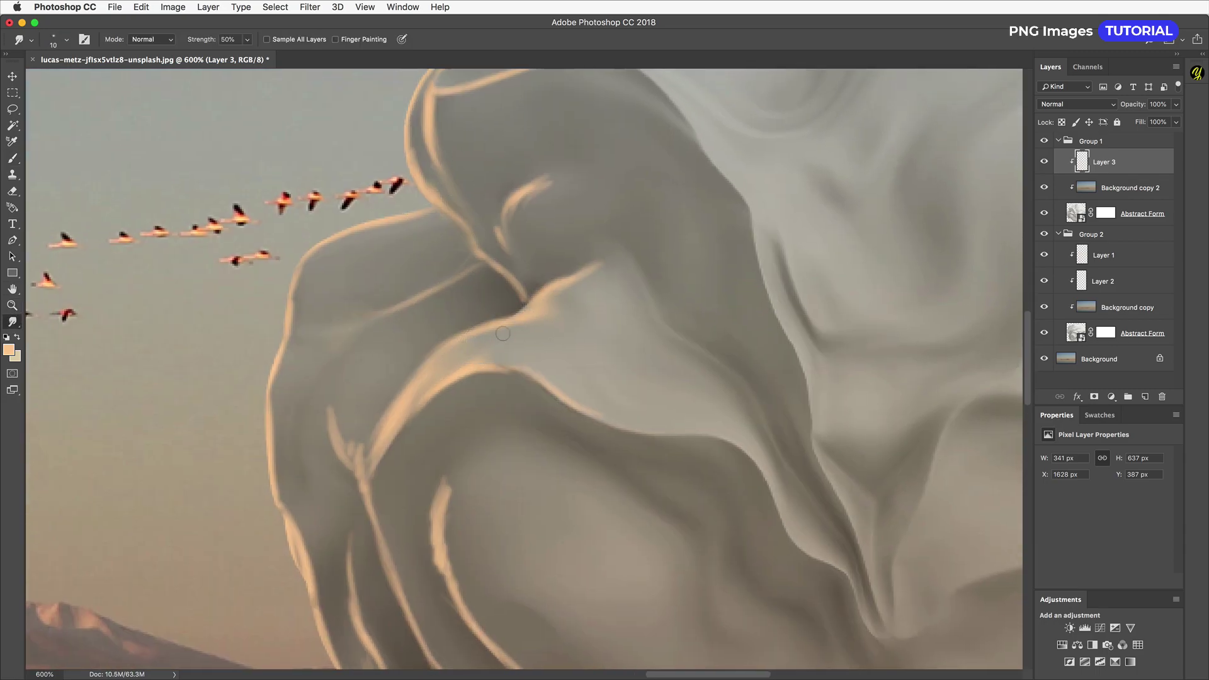
pyautogui.moveTo(341, 430); pyautogui.dragTo(479, 364)
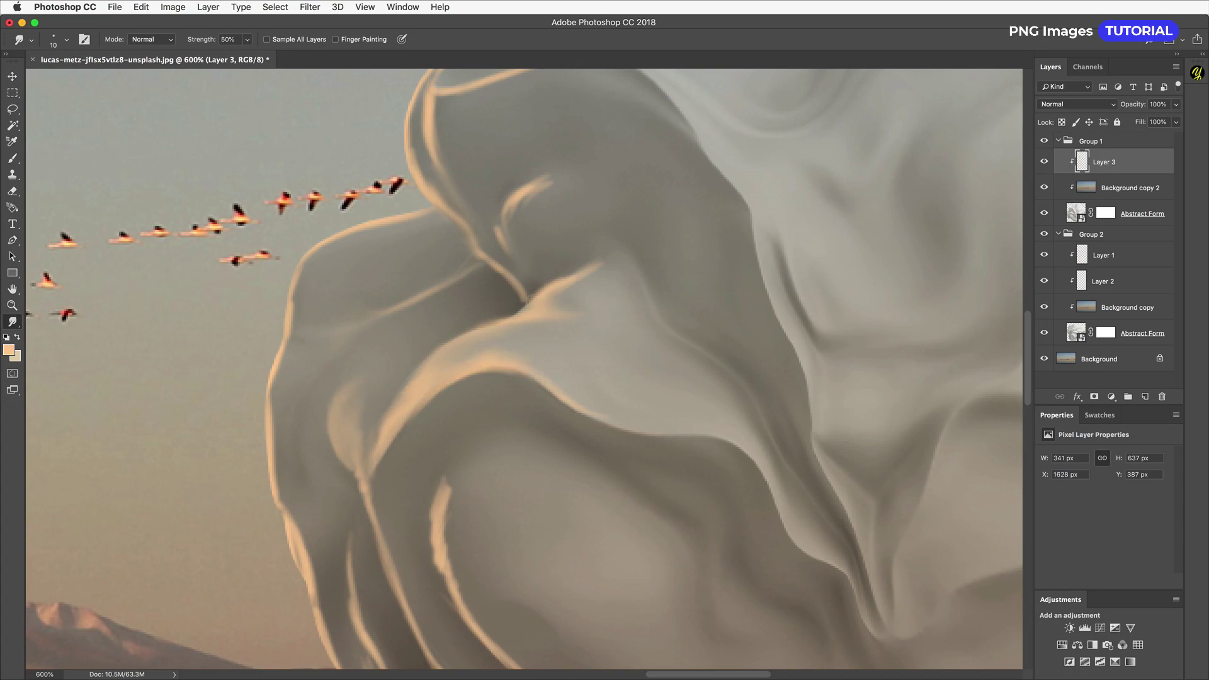
# - Smudge the highlights on the small form's upper-left lobe and the short accents inside it
pyautogui.scroll(2, 503, 320)
pyautogui.moveTo(545, 303); pyautogui.dragTo(571, 251)
pyautogui.press(']')
pyautogui.moveTo(516, 189); pyautogui.dragTo(579, 287)
pyautogui.press('[')
pyautogui.moveTo(532, 260)
pyautogui.mouseDown()
pyautogui.moveTo(568, 274)
pyautogui.moveTo(582, 385)
pyautogui.mouseUp()
pyautogui.press(']')
pyautogui.scroll(-5, 506, 267)
pyautogui.hscroll(-1, 507, 267)
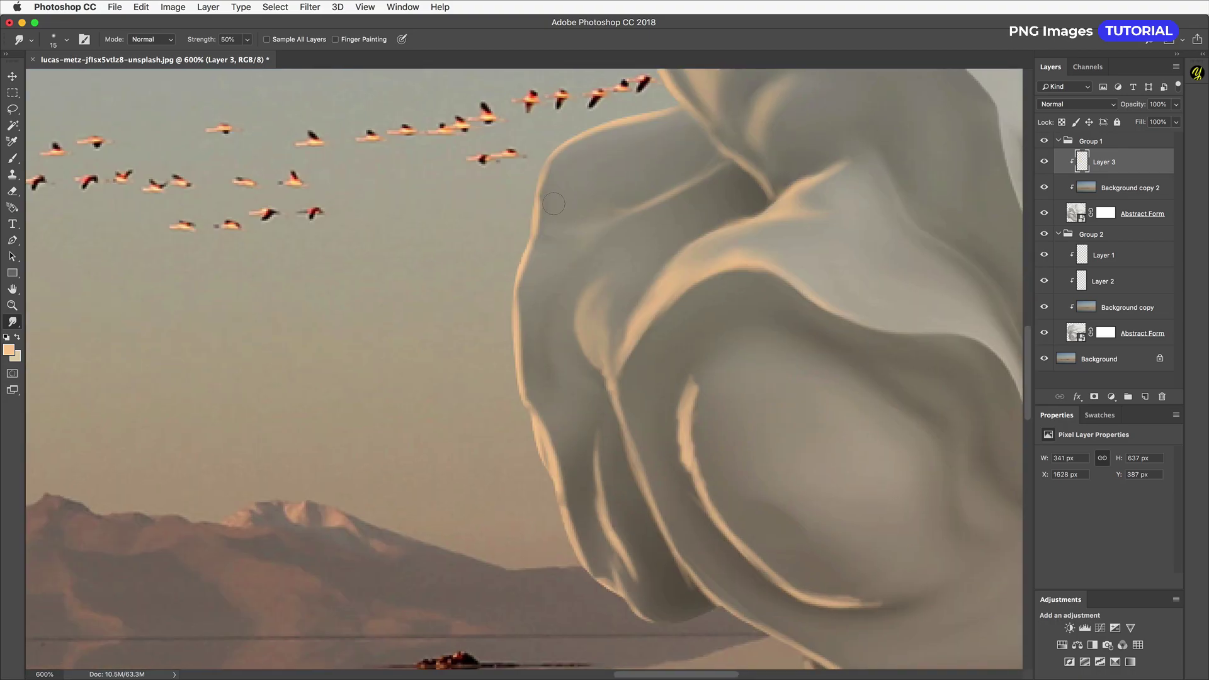
# - Soften the highlights on the small form's outer left edge and around its rounded bulge with the Smudge tool
pyautogui.moveTo(542, 439); pyautogui.dragTo(529, 328)
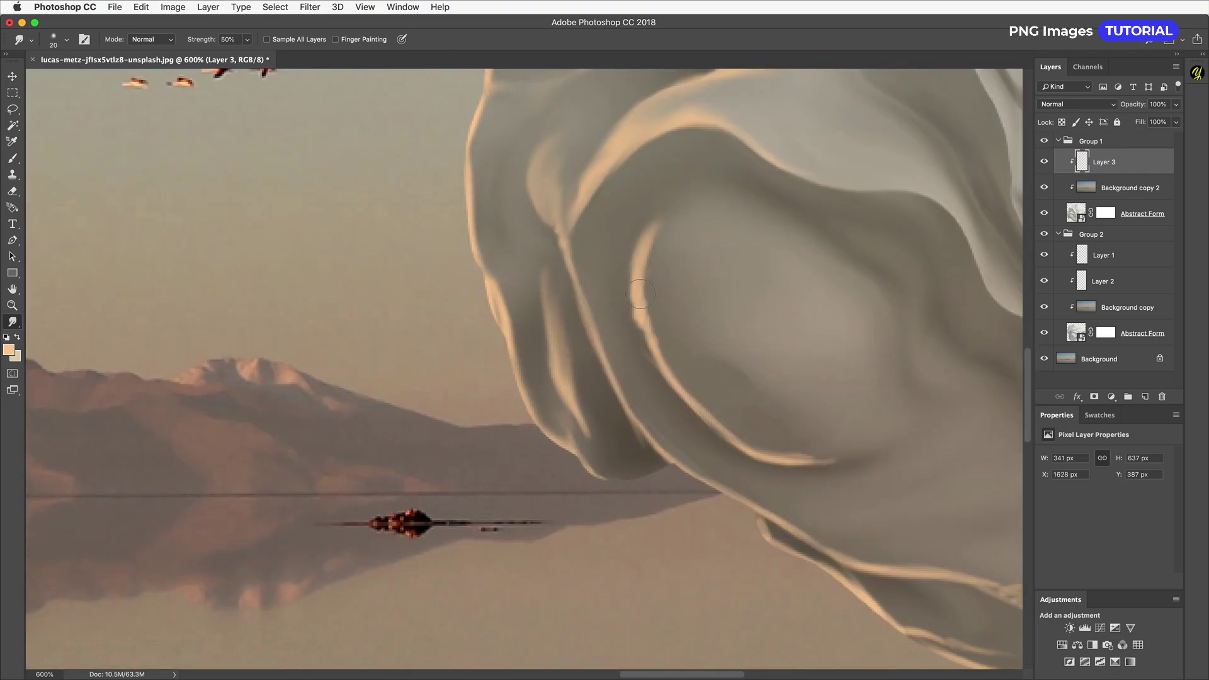
pyautogui.moveTo(636, 294); pyautogui.dragTo(653, 335)
pyautogui.press(']')
pyautogui.press(']')
pyautogui.moveTo(787, 459); pyautogui.dragTo(879, 444)
pyautogui.moveTo(736, 437); pyautogui.dragTo(795, 451)
pyautogui.moveTo(657, 335); pyautogui.dragTo(673, 372)
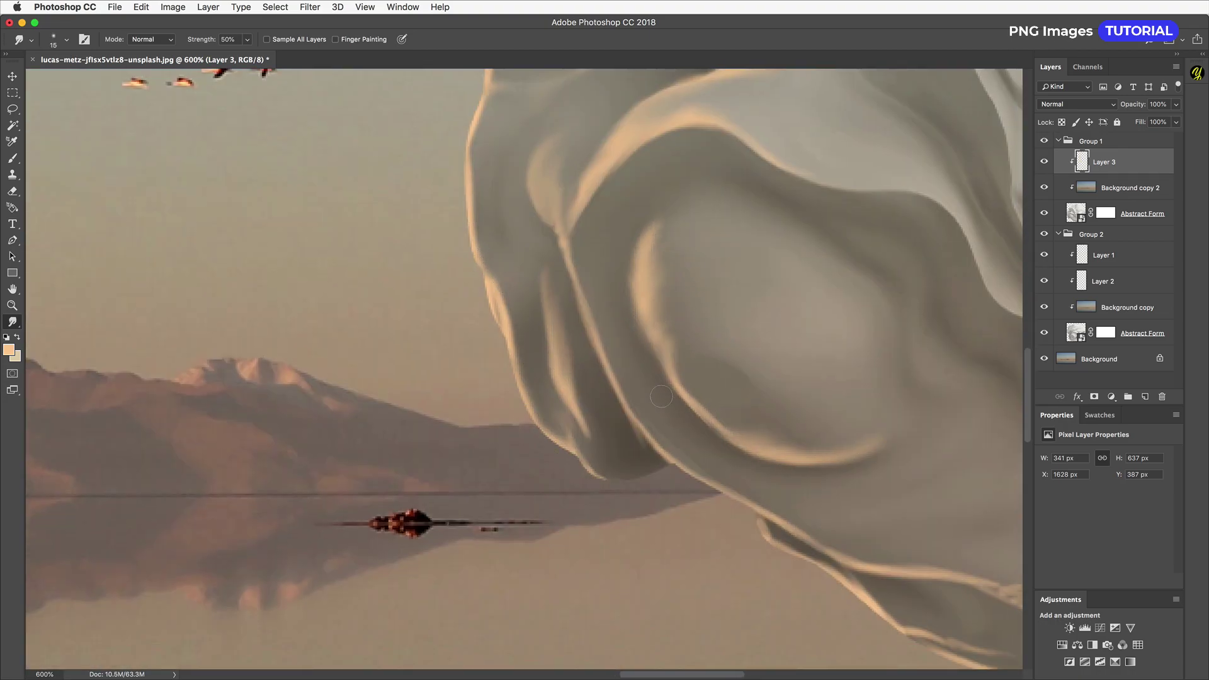
# - Smudge the highlights along the small form's lower rim and the fold beneath the bulge
pyautogui.moveTo(632, 430); pyautogui.dragTo(454, 315)
pyautogui.moveTo(452, 315); pyautogui.dragTo(483, 340)
pyautogui.press(']')
pyautogui.press(']')
pyautogui.press(']')
pyautogui.moveTo(822, 473); pyautogui.dragTo(906, 483)
pyautogui.moveTo(781, 461); pyautogui.dragTo(894, 478)
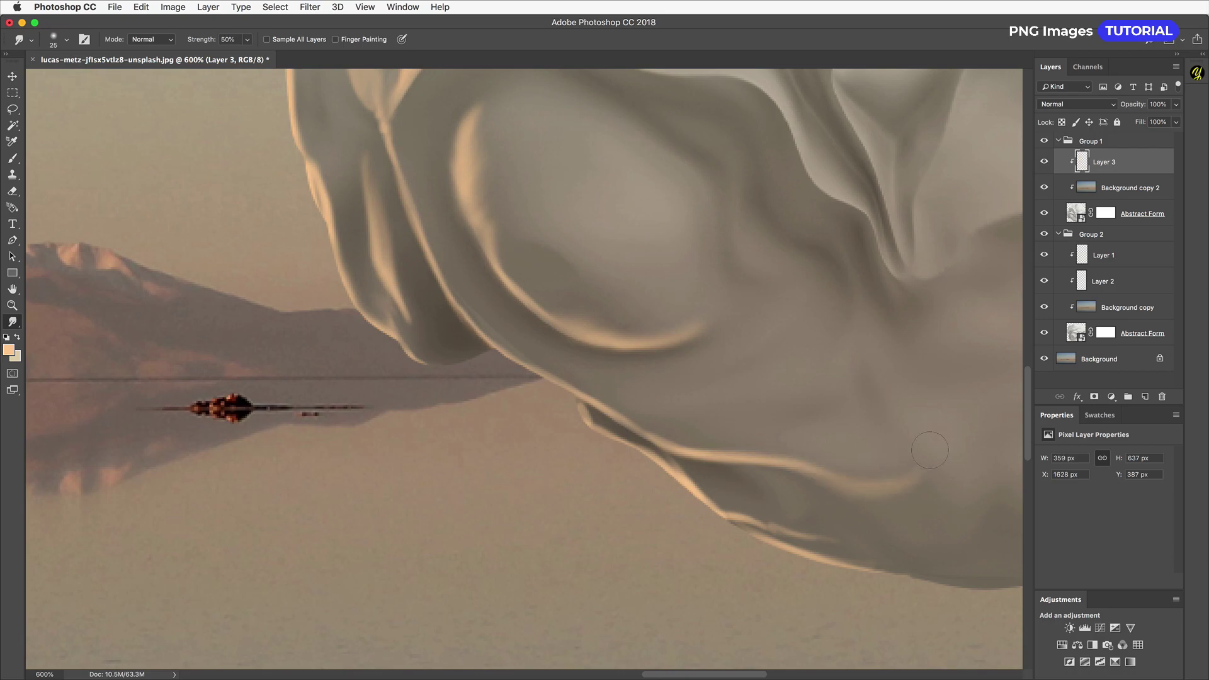
pyautogui.press('super+0')
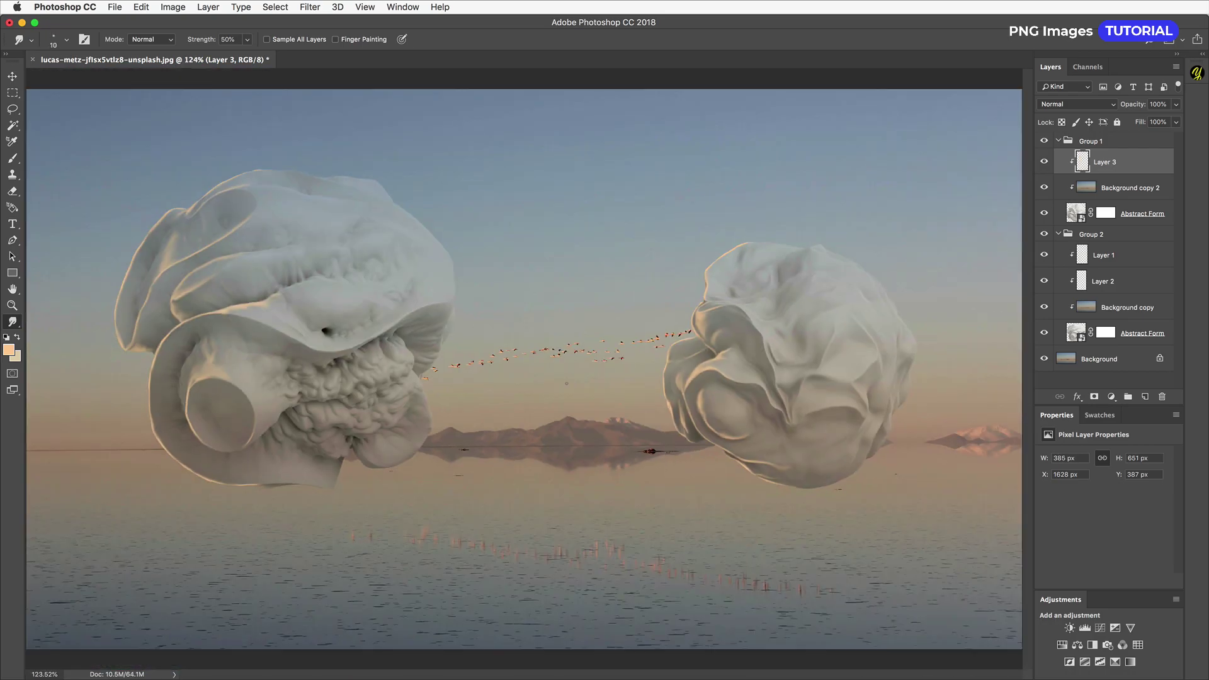
# - Paint sampled sky blue over the small form's lower right with a 600 px soft brush, on a clipped layer below Layer 3
pyautogui.press('b')
pyautogui.keyDown('alt'); pyautogui.click(776, 145); pyautogui.keyUp('alt')
pyautogui.press('super+shift+n')
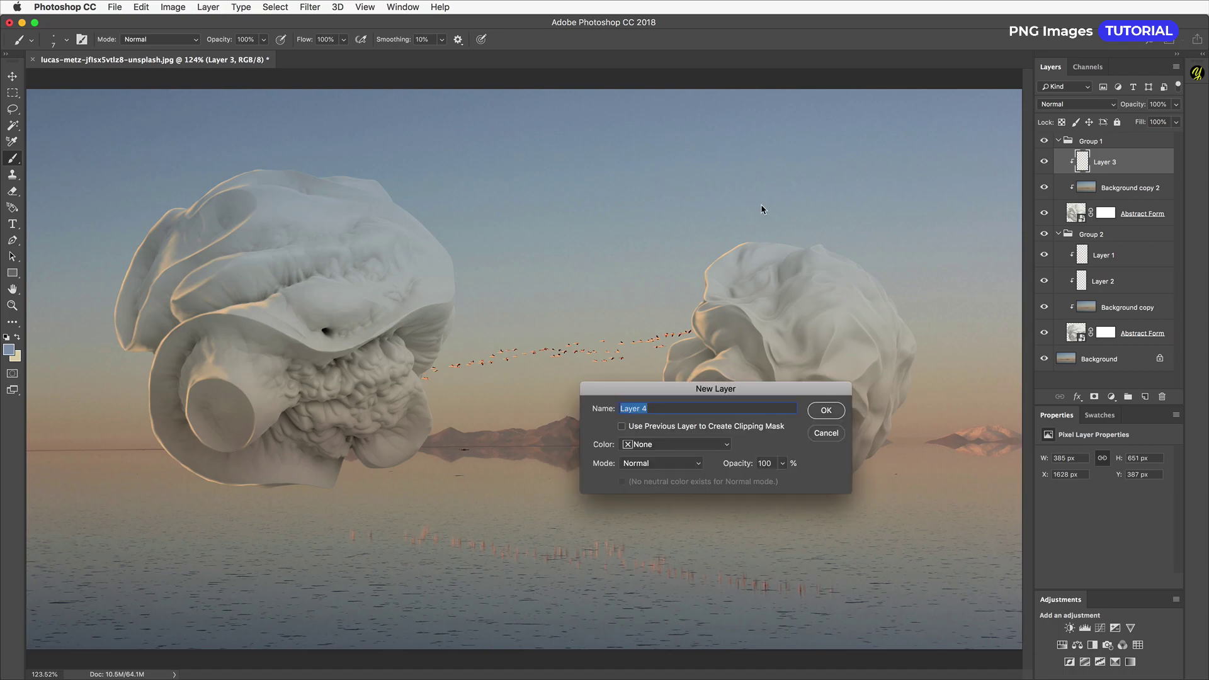
pyautogui.press('Return')
pyautogui.press('super+bracketleft')
pyautogui.rightClick(620, 338)
pyautogui.press('Return')
pyautogui.press(']')
pyautogui.press(']')
pyautogui.press(']')
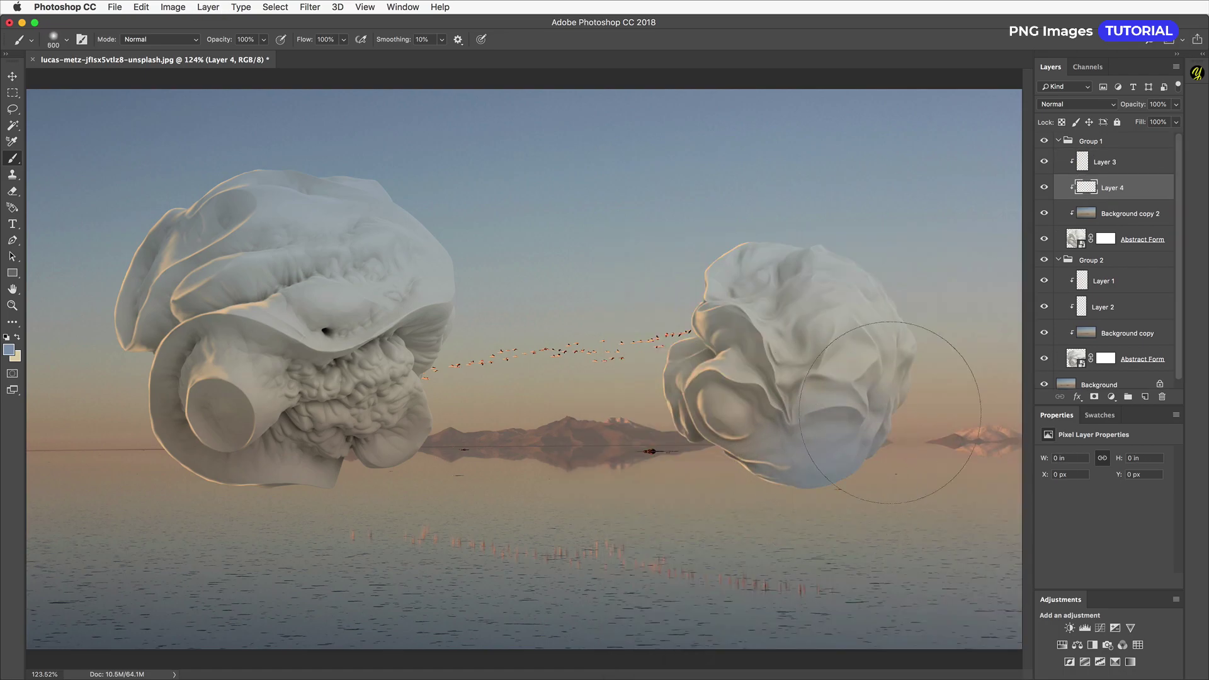
# - Set Layer 4's blend mode to Multiply and adjust its color with Hue/Saturation
pyautogui.click(1077, 103)
pyautogui.click(1053, 259)
pyautogui.click(1082, 105)
pyautogui.scroll(3, 1059, 138)
pyautogui.click(1059, 49)
pyautogui.press('super+u')
pyautogui.moveTo(975, 255); pyautogui.dragTo(992, 254)
pyautogui.moveTo(976, 224); pyautogui.dragTo(996, 254)
pyautogui.click(1108, 134)
# - Duplicate the Multiply shading layer into Group 2 below Layer 2, then move and transform it over the large form's lower right
pyautogui.moveTo(1120, 189); pyautogui.dragTo(1124, 320)
pyautogui.moveTo(871, 408); pyautogui.dragTo(373, 394)
pyautogui.press('super+t')
pyautogui.moveTo(507, 448)
pyautogui.mouseDown()
pyautogui.moveTo(574, 435)
pyautogui.moveTo(581, 373)
pyautogui.mouseUp()
pyautogui.moveTo(487, 481); pyautogui.dragTo(478, 453)
pyautogui.press('Return')
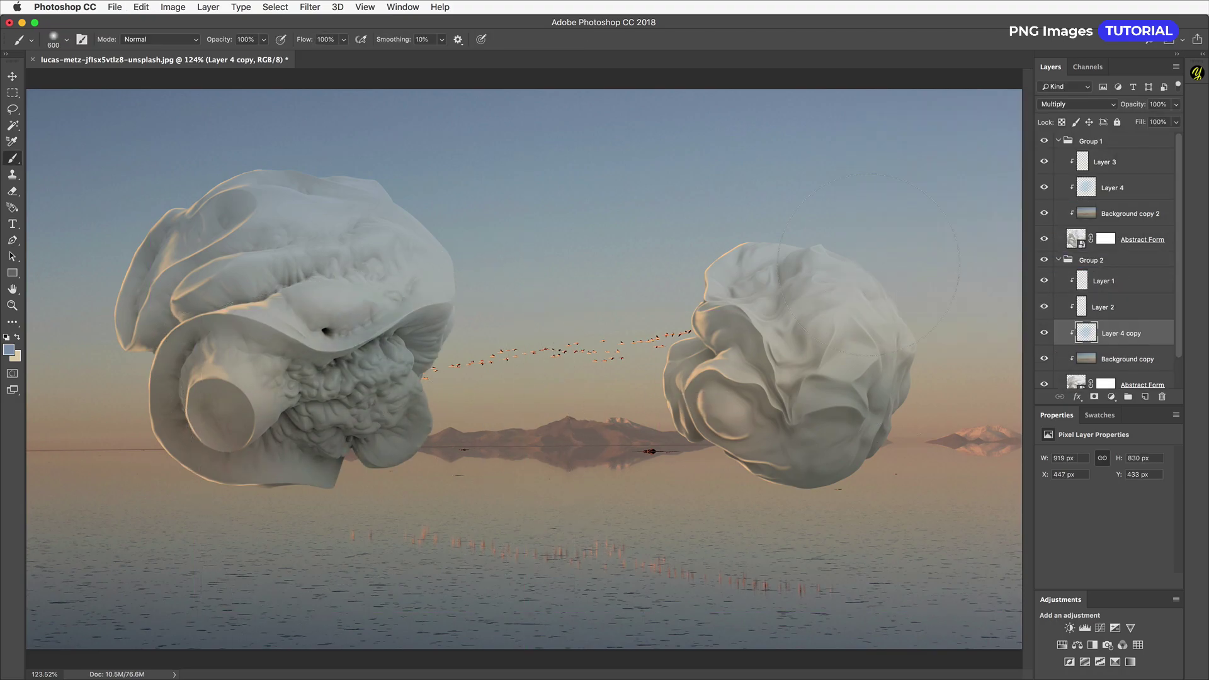
# - Erase the copied shading from parts of the large form, including around the round stump, with a 60 px soft eraser
pyautogui.scroll(3, 325, 308)
pyautogui.press('e')
pyautogui.moveTo(466, 345); pyautogui.dragTo(333, 385)
pyautogui.rightClick(422, 355)
pyautogui.doubleClick(582, 458)
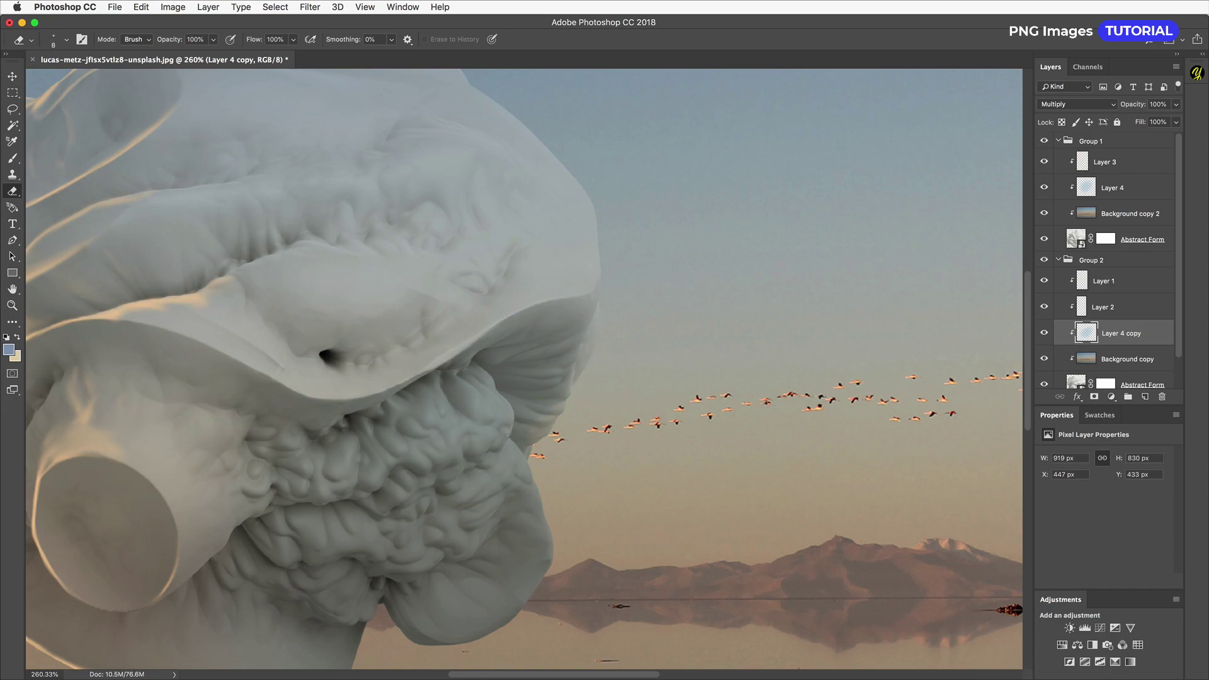
pyautogui.moveTo(537, 583); pyautogui.dragTo(783, 430)
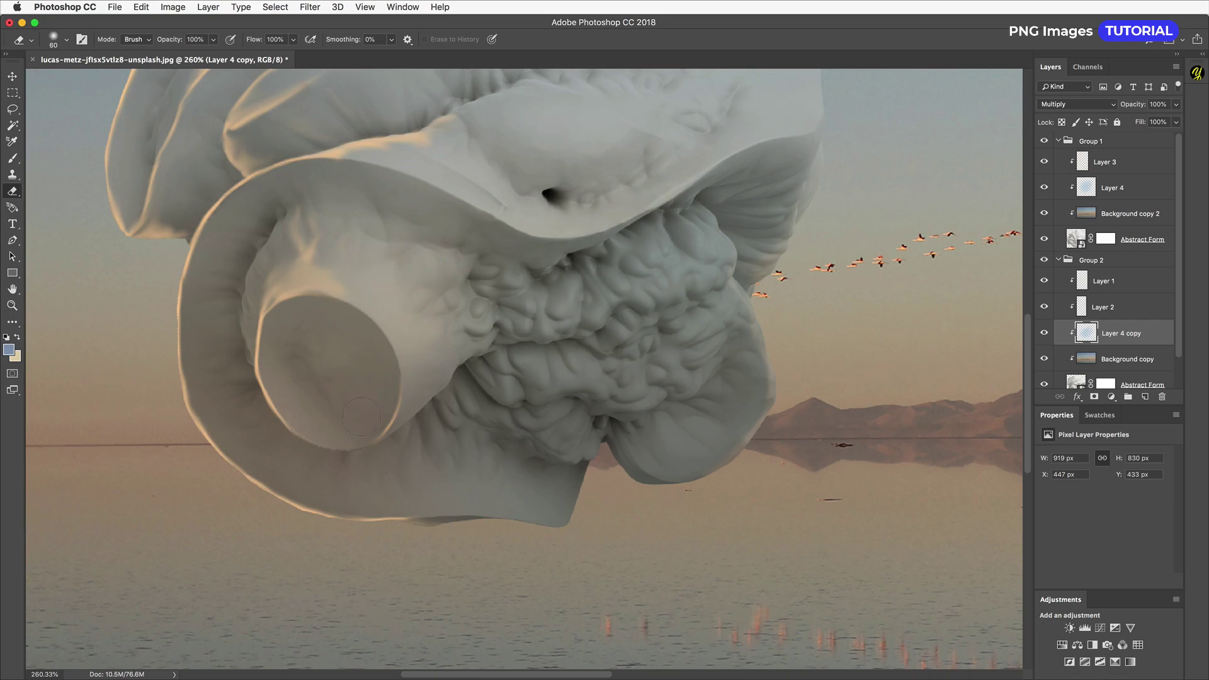
pyautogui.moveTo(748, 420)
pyautogui.mouseDown()
pyautogui.moveTo(488, 518)
pyautogui.moveTo(353, 497)
pyautogui.mouseUp()
# - Erase parts of the Multiply shading on Layer 4 over the small form with a small eraser
pyautogui.click(1118, 189)
pyautogui.moveTo(586, 407); pyautogui.dragTo(634, 406)
pyautogui.press('[')
pyautogui.press(']')
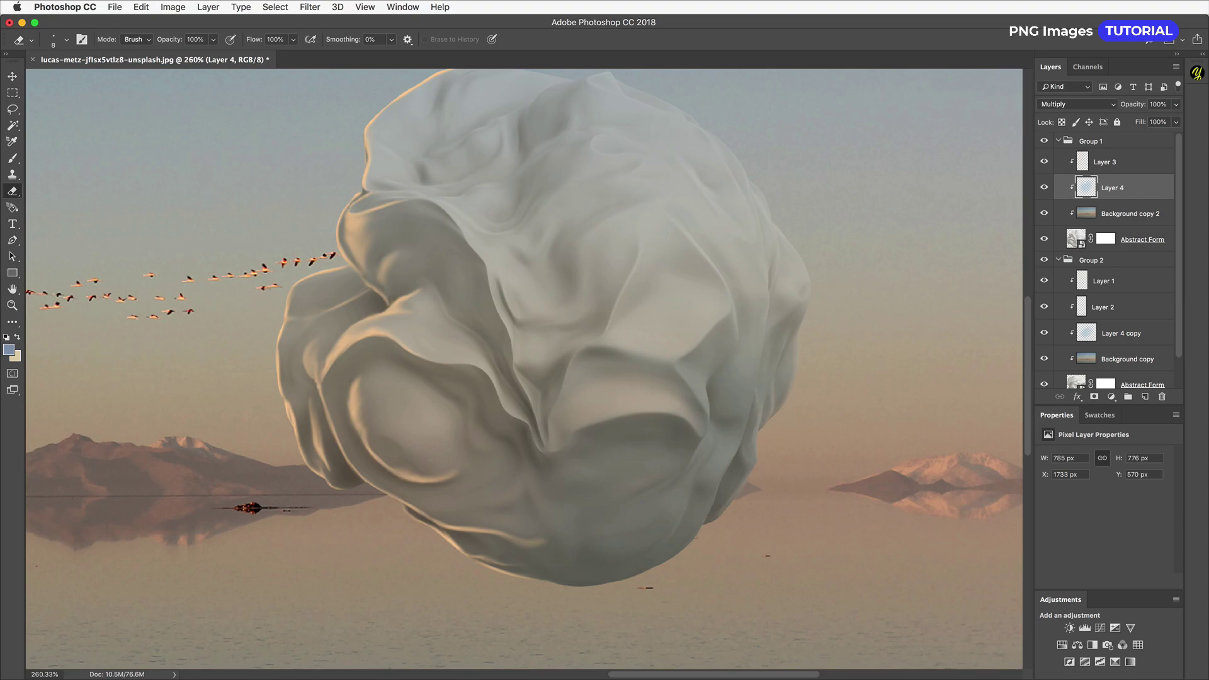
pyautogui.press('super+0')
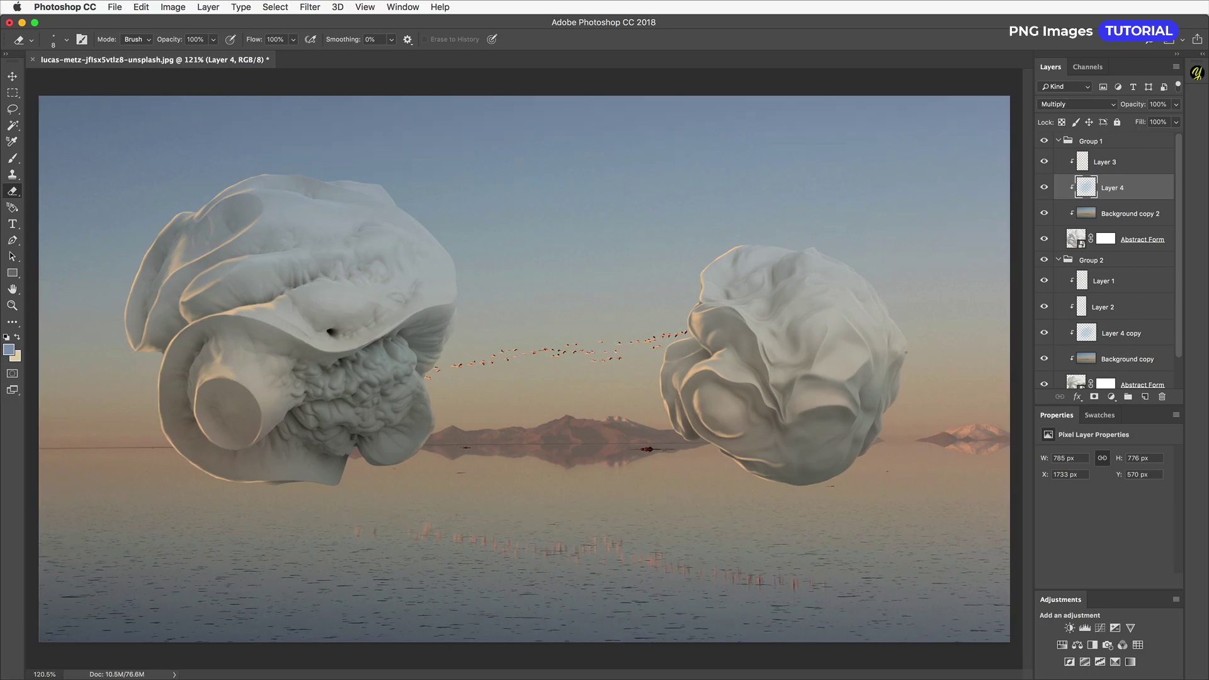
# - Heal out the flock of birds in the sky on a duplicate of the Background layer
pyautogui.scroll(-2, 1109, 265)
pyautogui.press('j')
pyautogui.moveTo(352, 370); pyautogui.dragTo(507, 359)
pyautogui.moveTo(529, 354); pyautogui.dragTo(822, 318)
pyautogui.scroll(-1, 1109, 264)
# - Clone out the birds' pink reflections in the water with the Clone Stamp and show the form groups again
pyautogui.press('s')
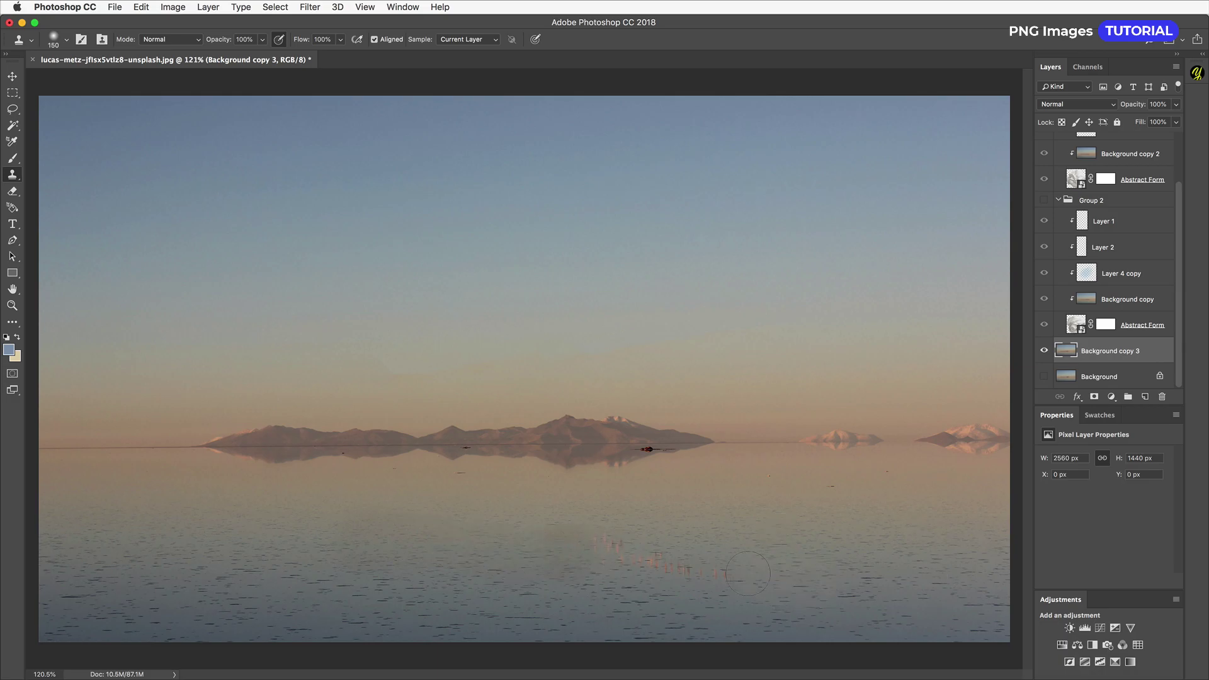
pyautogui.moveTo(669, 562); pyautogui.dragTo(557, 554)
pyautogui.keyDown('alt'); pyautogui.click(1045, 352); pyautogui.keyUp('alt')
pyautogui.click(1045, 352)
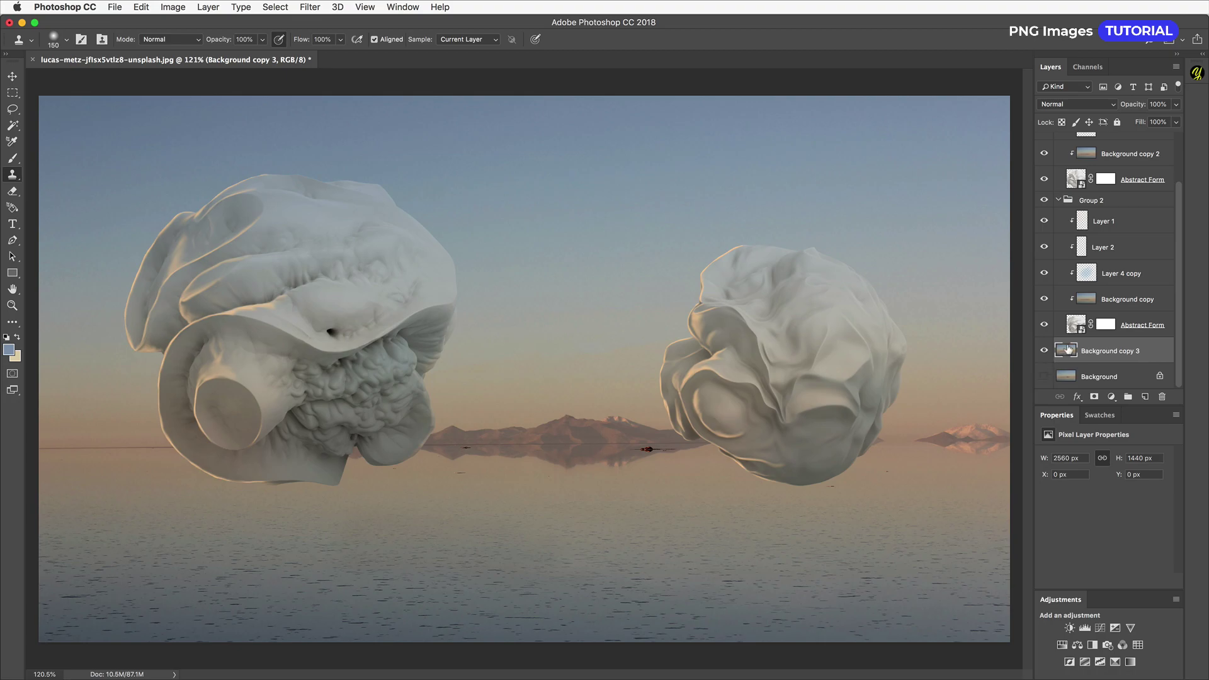
# - Collapse both layer groups and rename them Form 1 and Form 2
pyautogui.scroll(3, 1066, 351)
pyautogui.click(1058, 141)
pyautogui.click(1058, 156)
pyautogui.doubleClick(1091, 142)
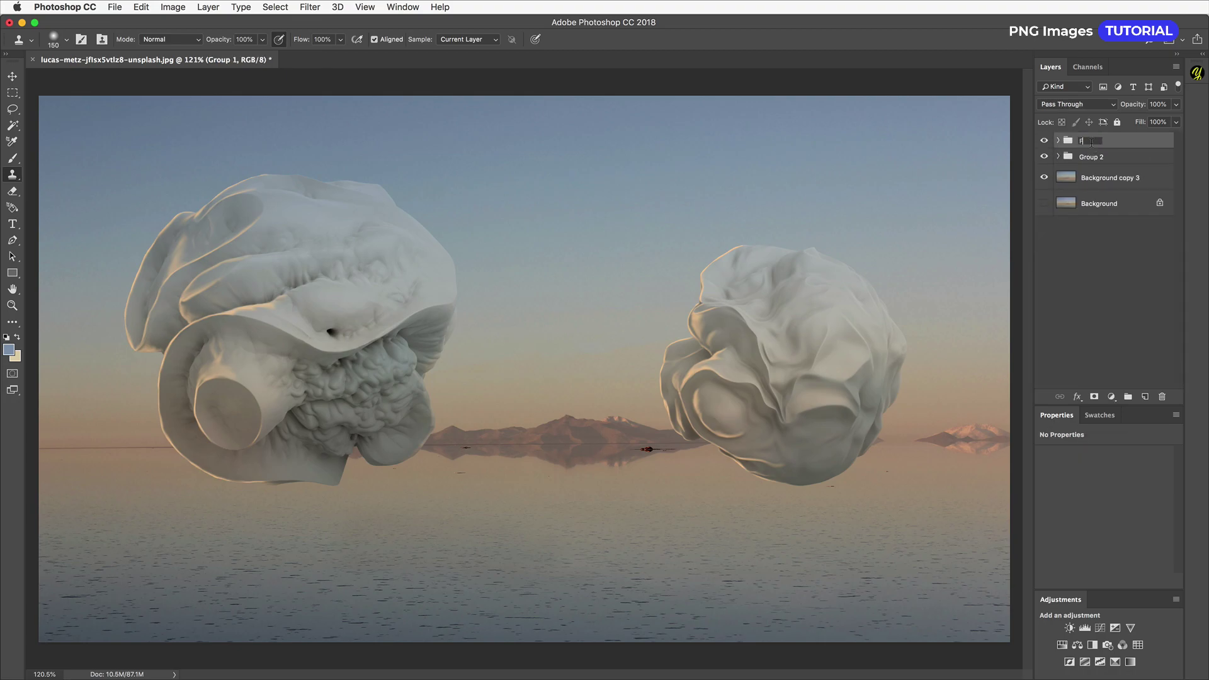
pyautogui.press('Tab')
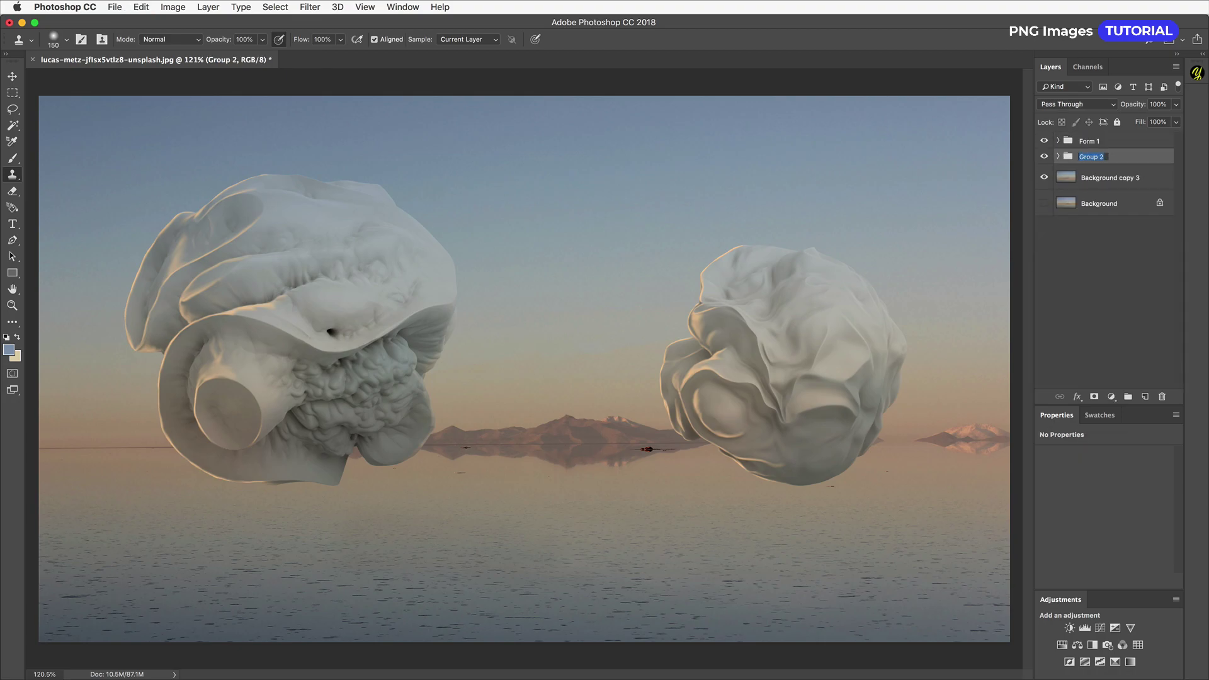
pyautogui.write('Form 2')
pyautogui.press('Return')
# - Color-label the Form 1 group blue and the Form 2 group violet
pyautogui.rightClick(1096, 142)
pyautogui.click(1127, 500)
pyautogui.rightClick(1096, 156)
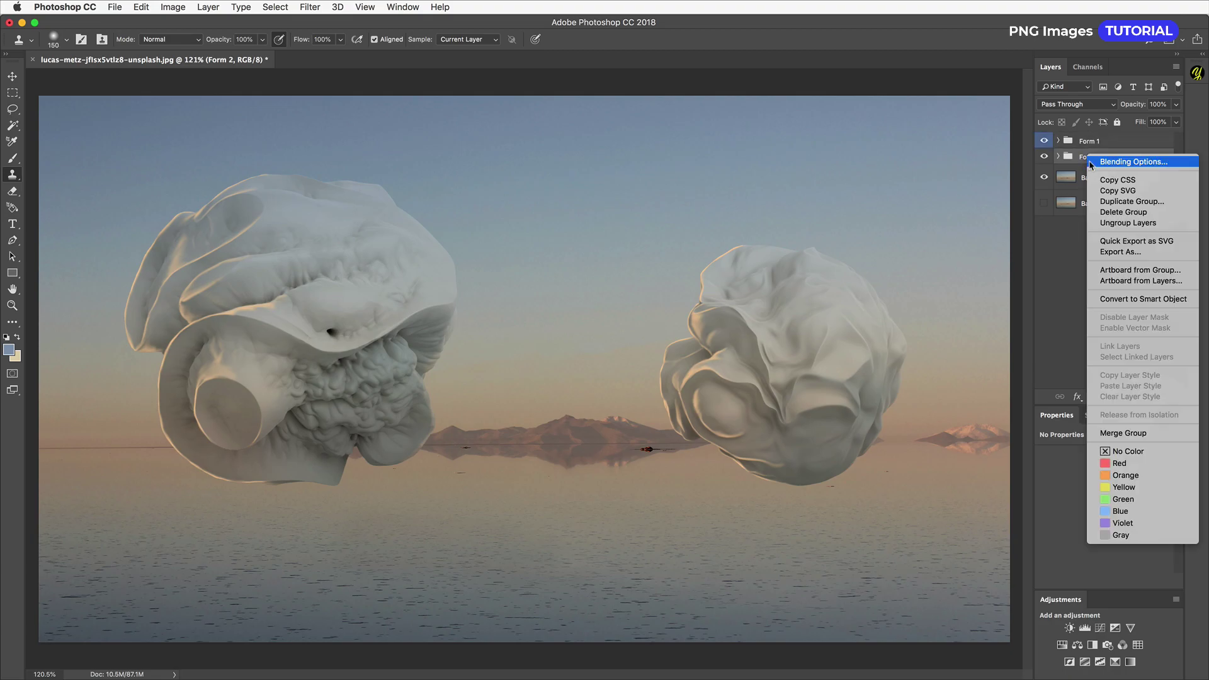
pyautogui.click(1127, 525)
# - Color-label Background copy 3 gray and select the Form 1 group
pyautogui.click(1098, 181)
pyautogui.keyDown('shift'); pyautogui.click(1100, 201); pyautogui.keyUp('shift')
pyautogui.rightClick(1100, 201)
pyautogui.click(1085, 229)
pyautogui.click(1092, 179)
pyautogui.rightClick(1093, 178)
pyautogui.click(1126, 646)
pyautogui.click(1099, 205)
pyautogui.click(1090, 142)
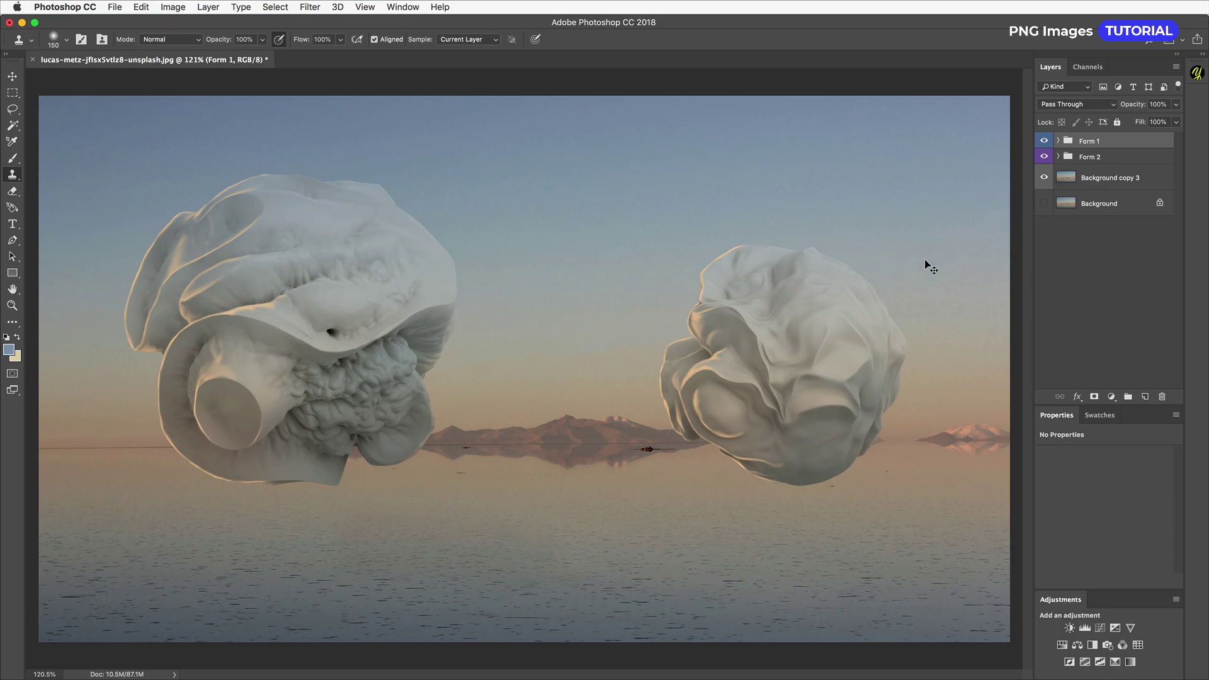
# - Add two empty layers above the Form 1 and Form 2 groups for sketching with the Brush tool
pyautogui.press('super+shift+n')
pyautogui.press('Return')
pyautogui.press('p')
pyautogui.press('super+0')
pyautogui.moveTo(262, 543); pyautogui.dragTo(275, 535)
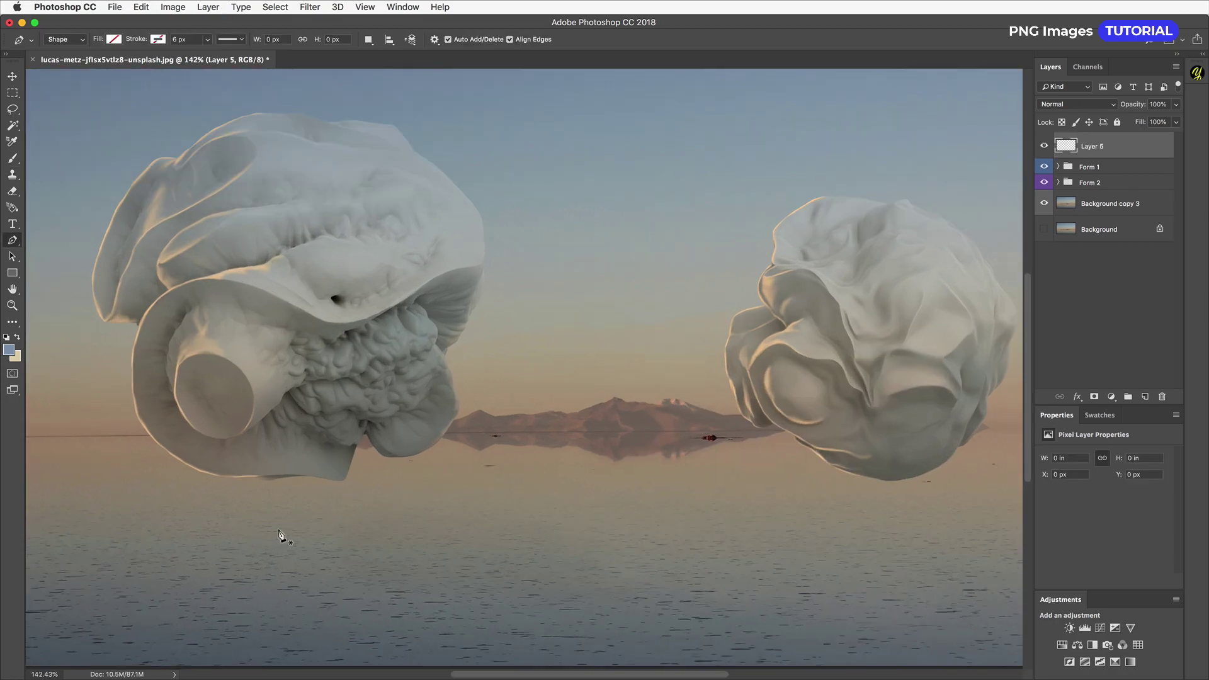
pyautogui.moveTo(339, 486); pyautogui.dragTo(404, 424)
pyautogui.press('super+alt+shift+n')
pyautogui.press('b')
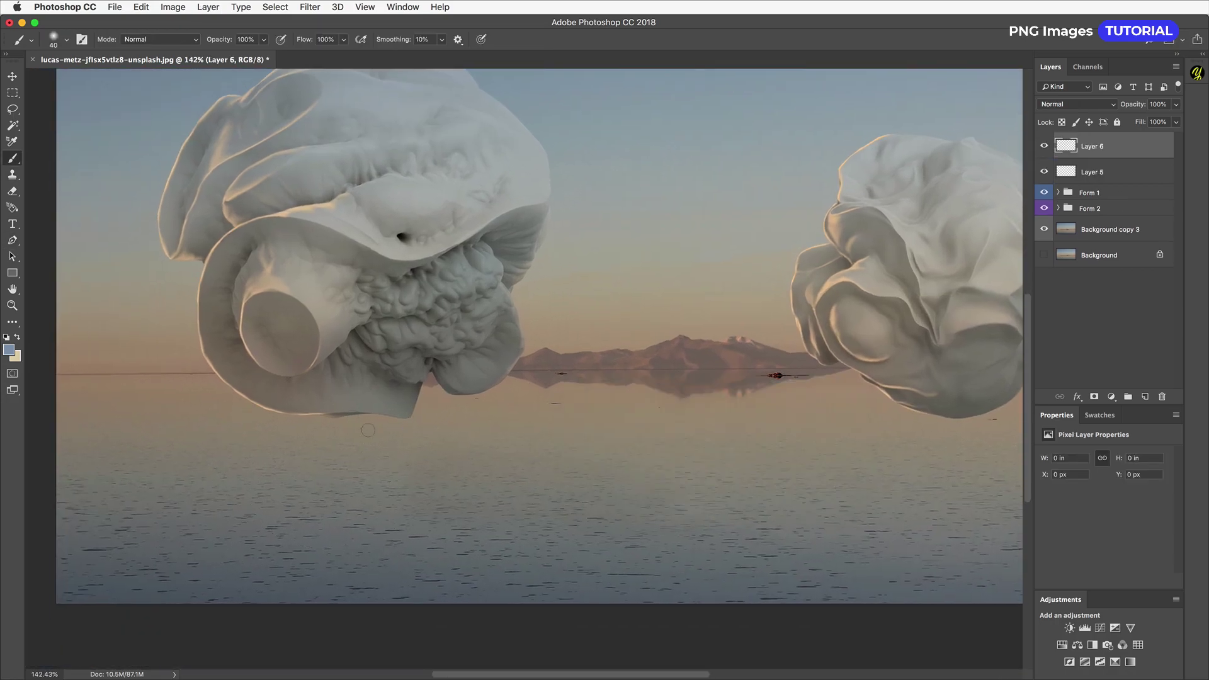
# - Sketch six dark curved legs beneath the left form with soft brush strokes reaching down to the water
pyautogui.moveTo(260, 395)
pyautogui.mouseDown()
pyautogui.moveTo(195, 477)
pyautogui.moveTo(133, 493)
pyautogui.mouseUp()
pyautogui.moveTo(279, 397)
pyautogui.mouseDown()
pyautogui.moveTo(176, 514)
pyautogui.moveTo(126, 530)
pyautogui.mouseUp()
pyautogui.moveTo(344, 396); pyautogui.dragTo(312, 530)
pyautogui.moveTo(315, 397); pyautogui.dragTo(393, 495)
pyautogui.moveTo(460, 352); pyautogui.dragTo(560, 509)
pyautogui.moveTo(402, 345); pyautogui.dragTo(538, 479)
# - Sketch matching curved legs beneath the right form, erasing and repainting the far-left leg
pyautogui.hscroll(5, 523, 334)
pyautogui.moveTo(731, 392); pyautogui.dragTo(645, 513)
pyautogui.moveTo(682, 372)
pyautogui.mouseDown()
pyautogui.moveTo(685, 464)
pyautogui.moveTo(640, 491)
pyautogui.mouseUp()
pyautogui.moveTo(781, 403)
pyautogui.mouseDown()
pyautogui.moveTo(832, 532)
pyautogui.moveTo(908, 508)
pyautogui.mouseUp()
pyautogui.moveTo(836, 397); pyautogui.dragTo(928, 480)
pyautogui.press('e')
pyautogui.moveTo(681, 377); pyautogui.dragTo(641, 489)
pyautogui.press('b')
pyautogui.moveTo(696, 379)
pyautogui.mouseDown()
pyautogui.moveTo(587, 488)
pyautogui.moveTo(695, 454)
pyautogui.moveTo(711, 375)
pyautogui.mouseUp()
# - Reposition a sketched leg of the right form with Free Transform, and clean up and repaint its neighbouring strokes
pyautogui.press('l')
pyautogui.press('super+t')
pyautogui.moveTo(644, 490); pyautogui.dragTo(640, 503)
pyautogui.press('Return')
pyautogui.press('super+d')
pyautogui.press('e')
pyautogui.moveTo(832, 532)
pyautogui.mouseDown()
pyautogui.moveTo(784, 485)
pyautogui.moveTo(782, 404)
pyautogui.moveTo(815, 522)
pyautogui.mouseUp()
pyautogui.press('b')
pyautogui.moveTo(841, 484)
pyautogui.mouseDown()
pyautogui.moveTo(825, 476)
pyautogui.moveTo(803, 403)
pyautogui.moveTo(829, 408)
pyautogui.mouseUp()
# - Lasso the left form's two middle sketch legs and adjust them with Free Transform
pyautogui.press('l')
pyautogui.moveTo(869, 446); pyautogui.dragTo(862, 452)
pyautogui.moveTo(749, 431); pyautogui.dragTo(753, 429)
pyautogui.moveTo(779, 472); pyautogui.dragTo(765, 467)
pyautogui.hotkey('ctrl', 't')
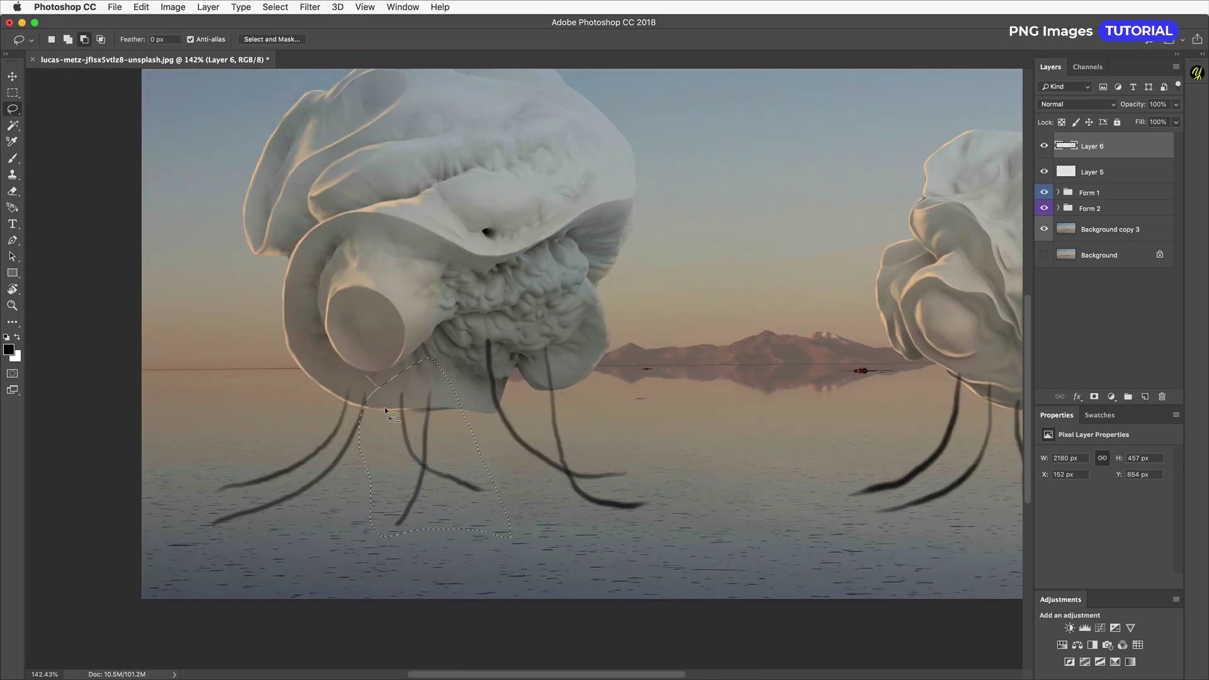
pyautogui.moveTo(490, 448); pyautogui.dragTo(492, 472)
pyautogui.press('Return')
pyautogui.press('super+d')
# - Lasso the left form's two right-hand sketch legs, then slightly rotate, skew and shift them inward
pyautogui.moveTo(678, 493)
pyautogui.mouseDown()
pyautogui.moveTo(461, 307)
pyautogui.moveTo(661, 522)
pyautogui.mouseUp()
pyautogui.press('super+t')
pyautogui.moveTo(640, 427); pyautogui.dragTo(640, 434)
pyautogui.moveTo(556, 344); pyautogui.dragTo(533, 346)
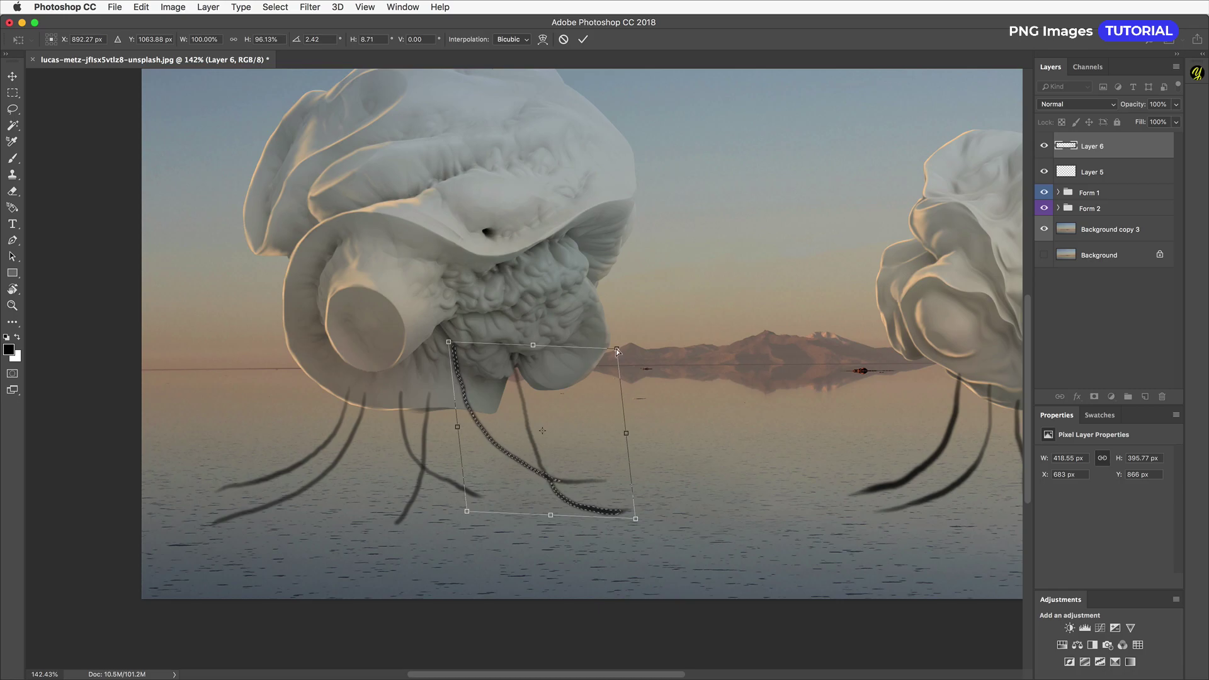
pyautogui.press('Return')
# - Lasso the left form's two far-left sketch legs and nudge them slightly inward
pyautogui.press('l')
pyautogui.moveTo(278, 489); pyautogui.dragTo(201, 486)
pyautogui.moveTo(264, 477); pyautogui.dragTo(270, 476)
pyautogui.moveTo(196, 504); pyautogui.dragTo(202, 497)
pyautogui.moveTo(297, 411); pyautogui.dragTo(306, 409)
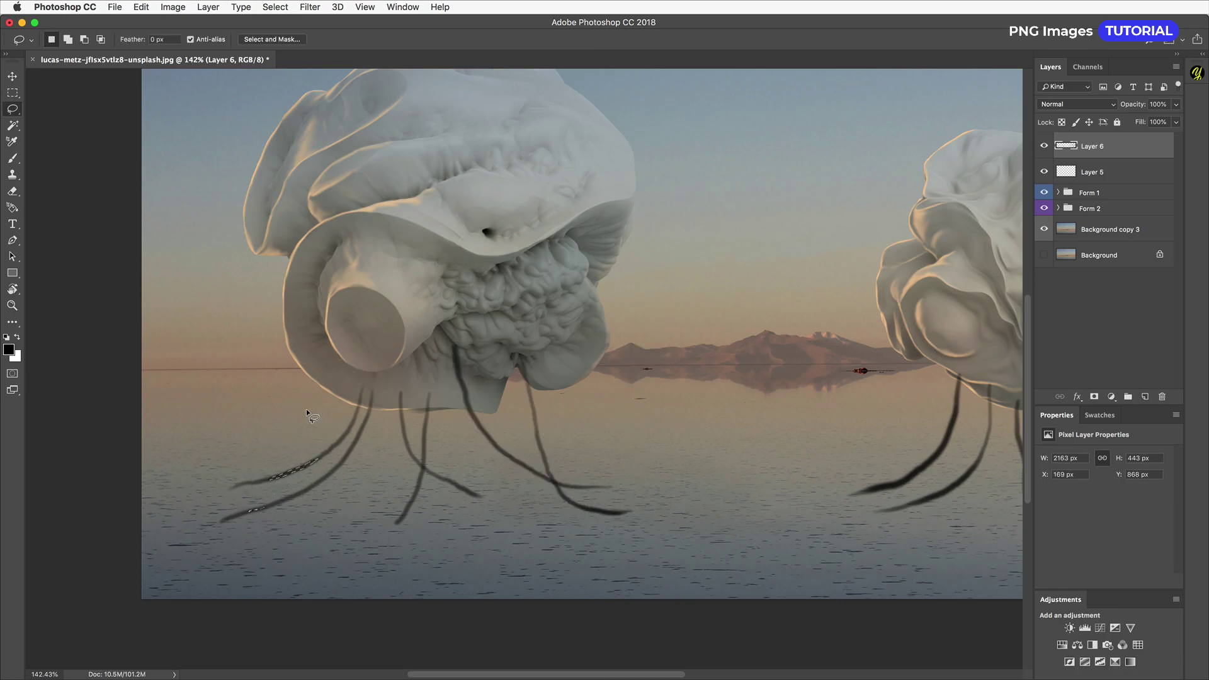
# - Lower the fill of the leg sketch on Layer 6 to 26%
pyautogui.press('super+0')
pyautogui.press('p')
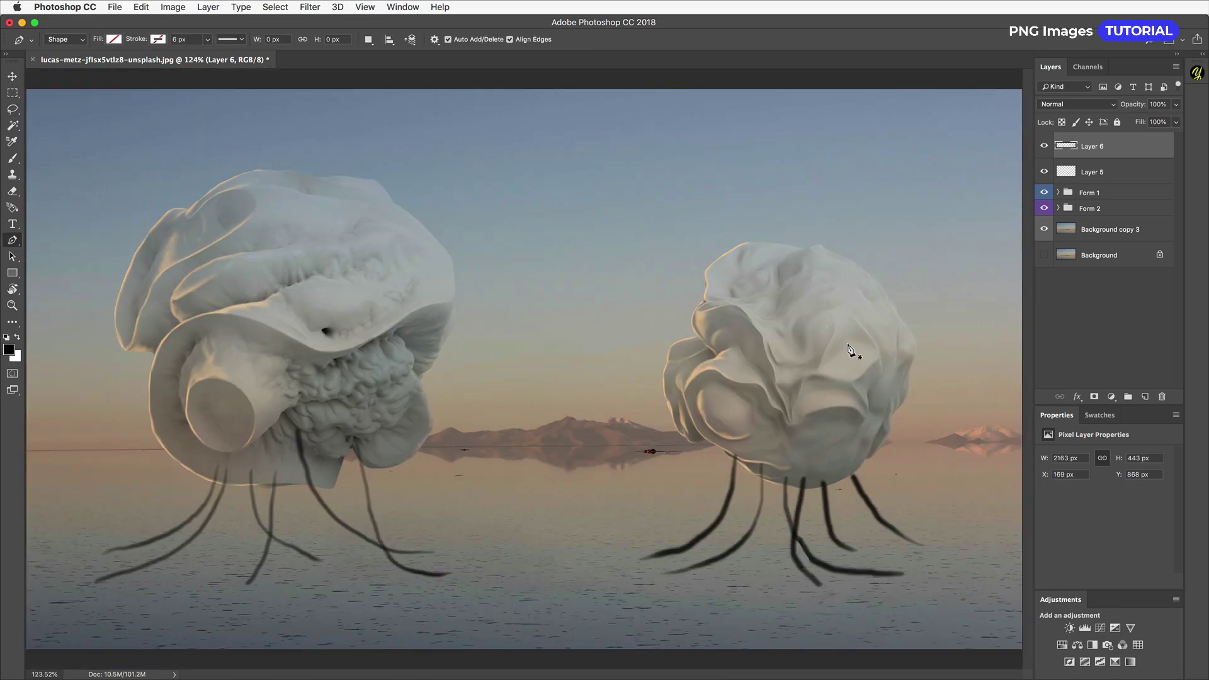
pyautogui.moveTo(1140, 123); pyautogui.dragTo(1090, 124)
# - Draw a curved leg with the Pen tool under the middle of the left form, stroked dark gray at 7 px
pyautogui.scroll(6, 283, 551)
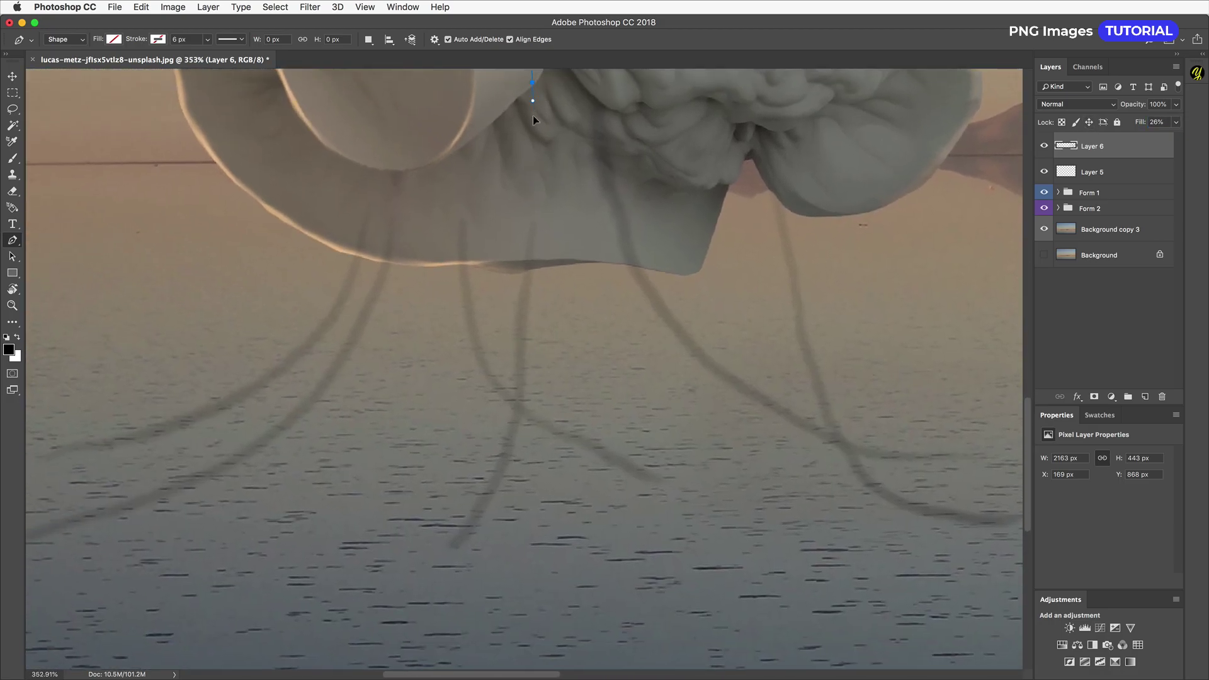
pyautogui.moveTo(533, 119); pyautogui.dragTo(533, 158)
pyautogui.moveTo(503, 528); pyautogui.dragTo(462, 597)
pyautogui.click(155, 39)
pyautogui.click(131, 107)
pyautogui.moveTo(188, 39); pyautogui.dragTo(167, 38)
pyautogui.write('7')
pyautogui.press('Return')
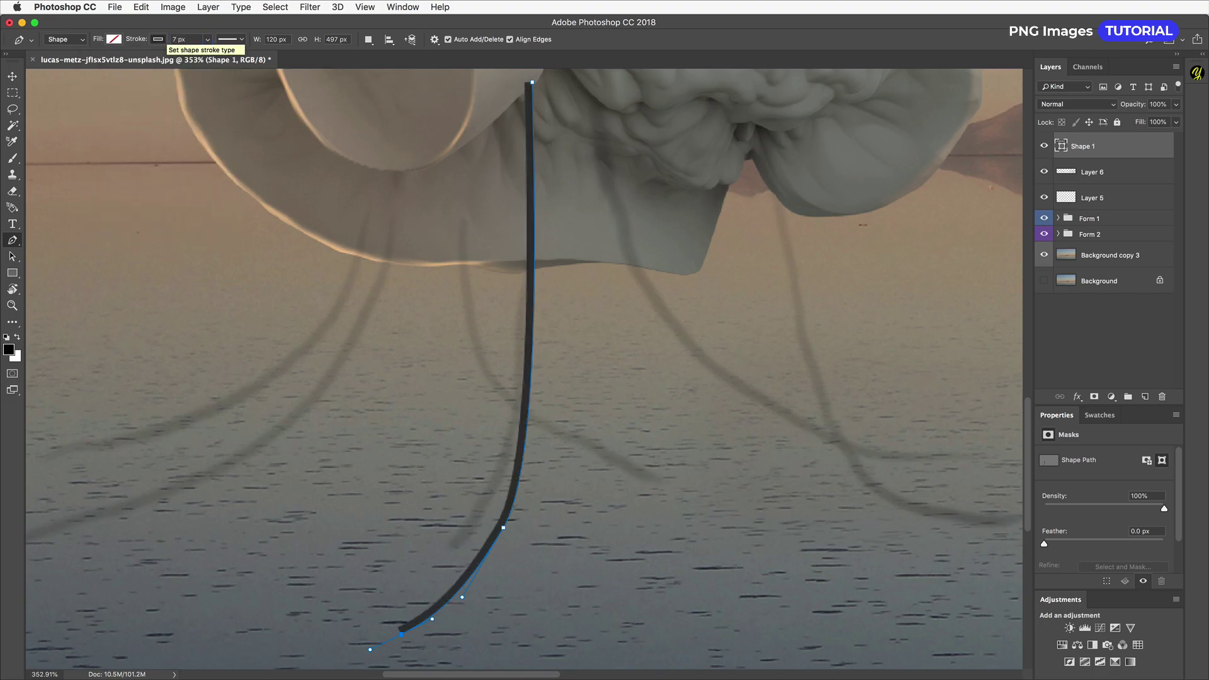
# - Try a 9 px stroke and other stroke options on the leg path, then set its stroke width to 12 px
pyautogui.click(180, 39)
pyautogui.write('9')
pyautogui.press('Return')
pyautogui.click(231, 39)
pyautogui.click(185, 174)
pyautogui.click(189, 183)
pyautogui.moveTo(186, 39); pyautogui.dragTo(158, 41)
pyautogui.write('12')
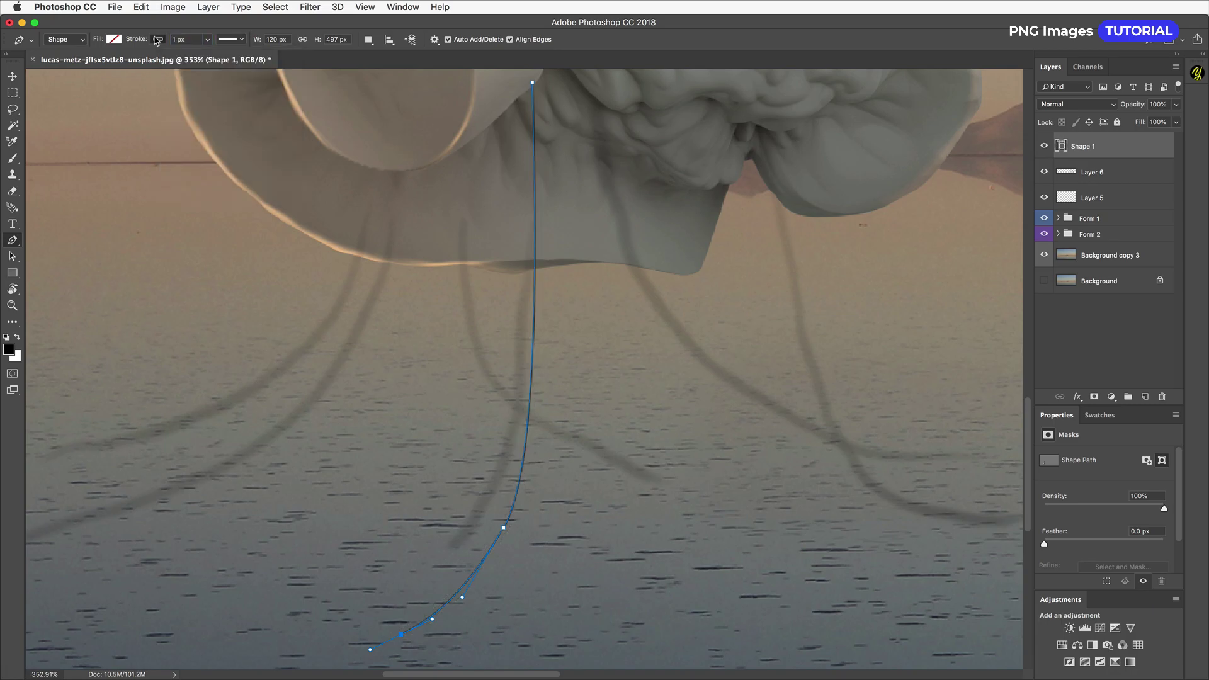
pyautogui.press('Return')
# - Group the leg shape and draw a second leg inside the group, curving outward to the right across the water
pyautogui.press('super+minus')
pyautogui.press('Return')
pyautogui.press('super+g')
pyautogui.click(1059, 141)
pyautogui.click(1099, 162)
pyautogui.click(583, 113)
pyautogui.moveTo(737, 467)
pyautogui.mouseDown()
pyautogui.moveTo(874, 551)
pyautogui.moveTo(821, 547)
pyautogui.mouseUp()
pyautogui.click(967, 548)
# - Draw a third leg above Shape 1, dropping from beside the right lobe and hooking right, with a 10 px stroke
pyautogui.click(1112, 193)
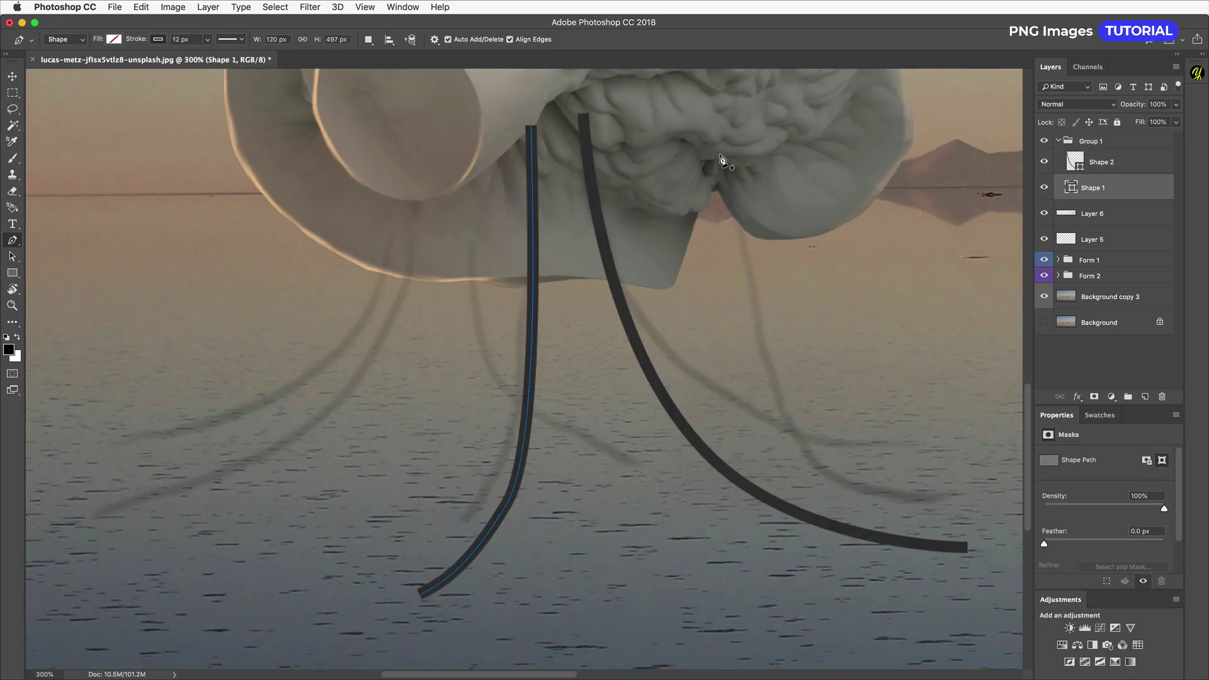
pyautogui.click(720, 157)
pyautogui.moveTo(741, 465); pyautogui.dragTo(794, 502)
pyautogui.click(852, 473)
pyautogui.moveTo(190, 39); pyautogui.dragTo(165, 39)
pyautogui.write('10')
pyautogui.press('Return')
pyautogui.press('Return')
# - Draw a short curved leg from the form's lower edge, crossing behind the first leg and ending to its right
pyautogui.moveTo(470, 270); pyautogui.dragTo(470, 340)
pyautogui.moveTo(561, 469); pyautogui.dragTo(622, 428)
pyautogui.press('Return')
# - Draw two legs curving left, one from beneath the cylinder and a shorter one from the lower rim
pyautogui.click(1099, 165)
pyautogui.hscroll(-3, 535, 252)
pyautogui.moveTo(537, 202); pyautogui.dragTo(536, 255)
pyautogui.moveTo(275, 529); pyautogui.dragTo(95, 526)
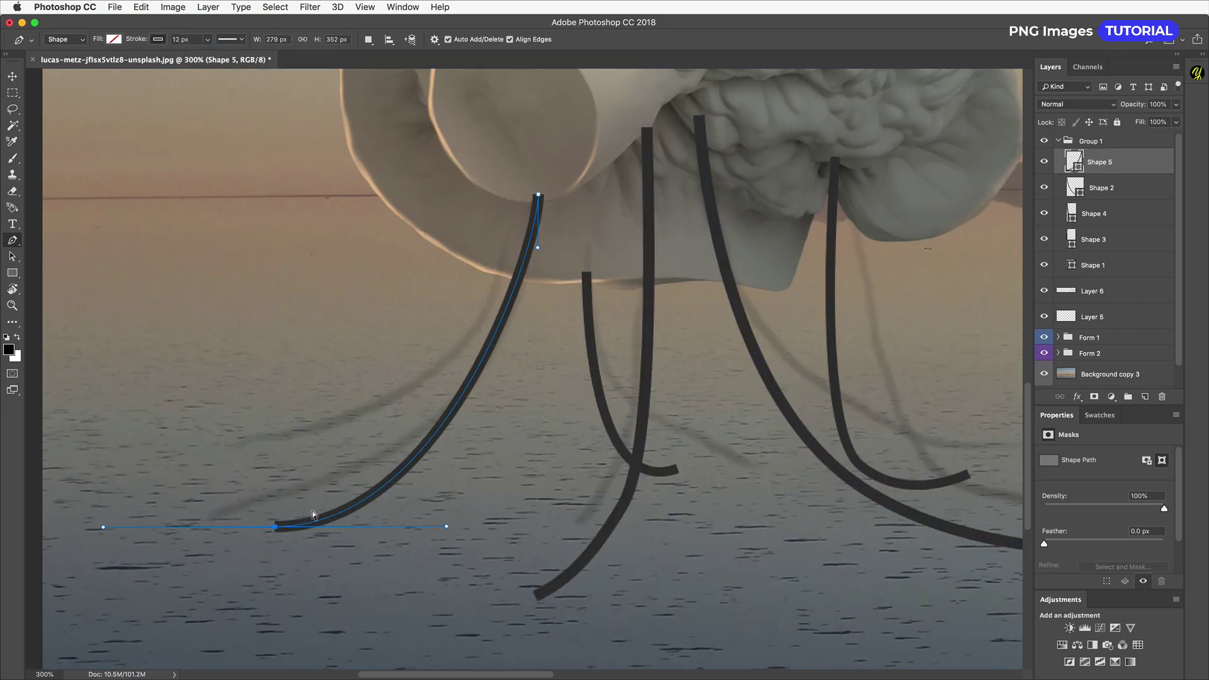
pyautogui.press('Return')
pyautogui.moveTo(505, 261); pyautogui.dragTo(504, 306)
pyautogui.moveTo(384, 467); pyautogui.dragTo(242, 466)
pyautogui.press('Return')
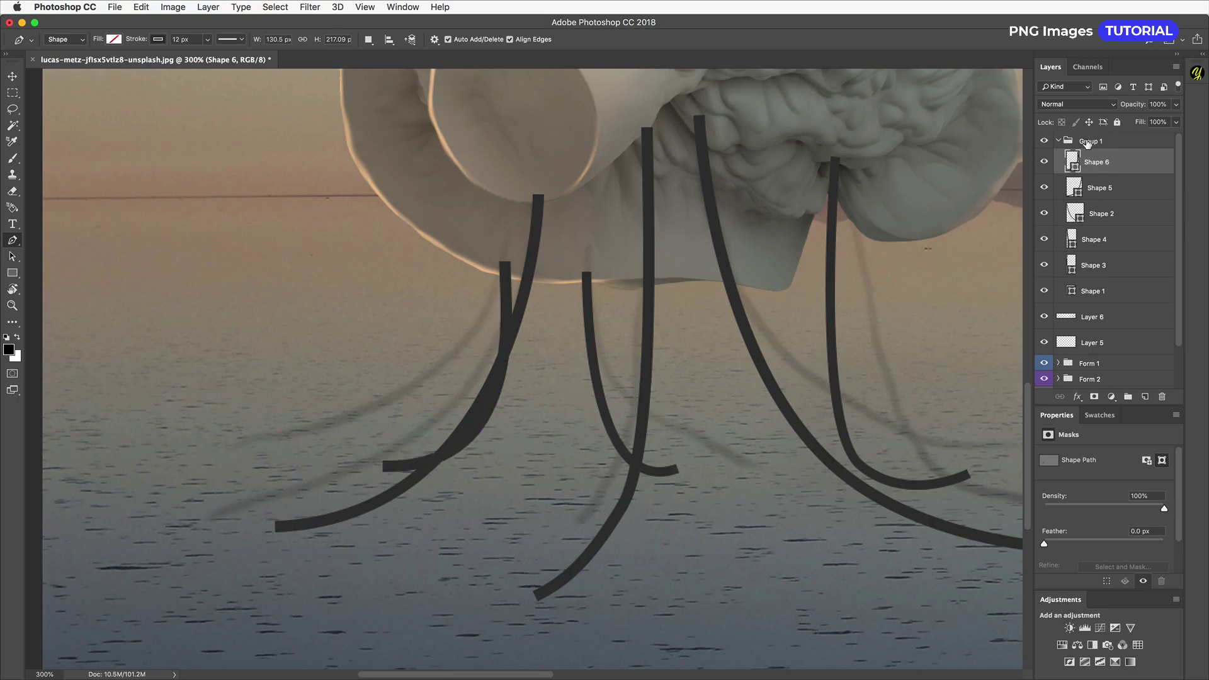
# - Duplicate the Group 1 leg group and hide the original as a backup
pyautogui.click(1060, 140)
pyautogui.press('super+j')
pyautogui.click(1044, 157)
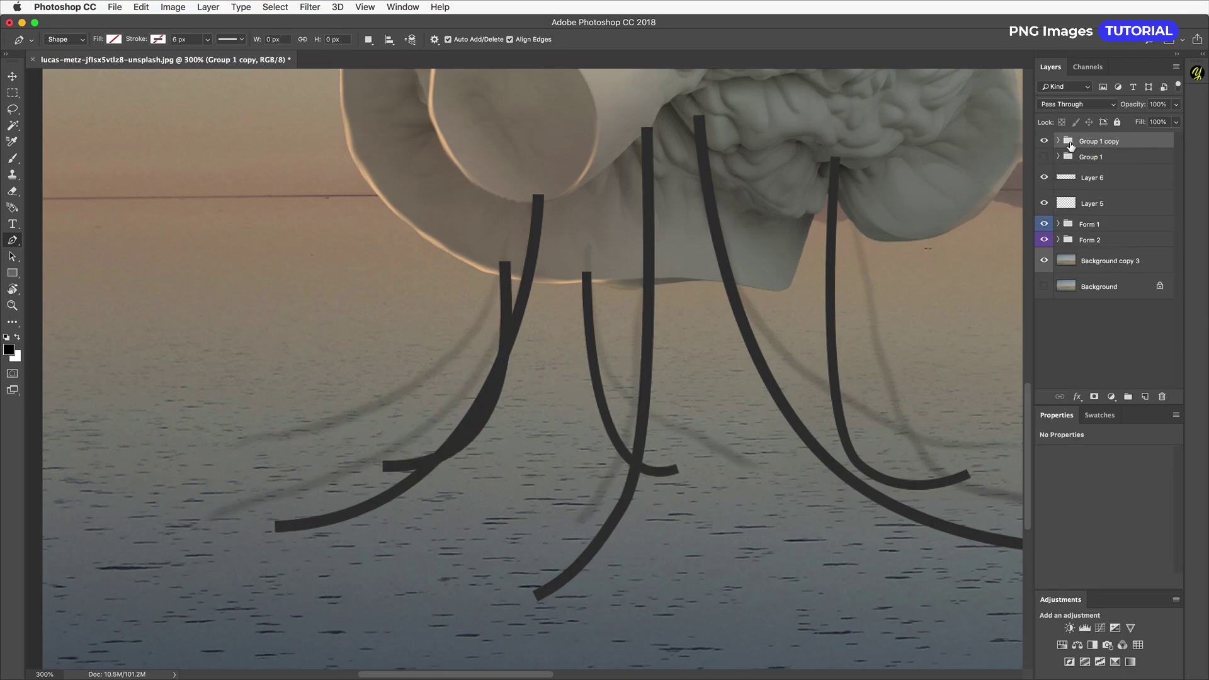
# - Rasterize all six leg shape layers inside Group 1 copy
pyautogui.click(1058, 141)
pyautogui.click(1117, 163)
pyautogui.keyDown('shift'); pyautogui.click(1107, 290); pyautogui.keyUp('shift')
pyautogui.rightClick(1106, 290)
pyautogui.click(1133, 452)
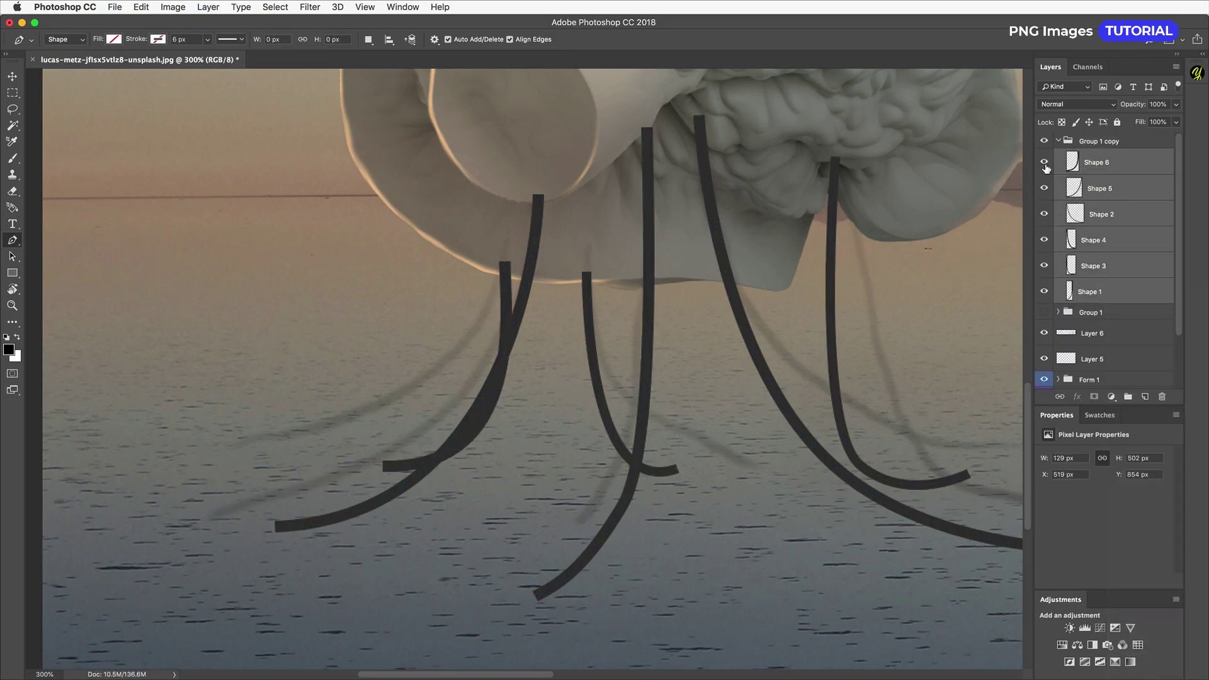
# - Hide the other five leg layers and taper the tip of Shape 1 with a 20 px eraser
pyautogui.moveTo(1044, 162); pyautogui.dragTo(1044, 265)
pyautogui.click(1095, 291)
pyautogui.press('e')
pyautogui.press('[')
pyautogui.press('[')
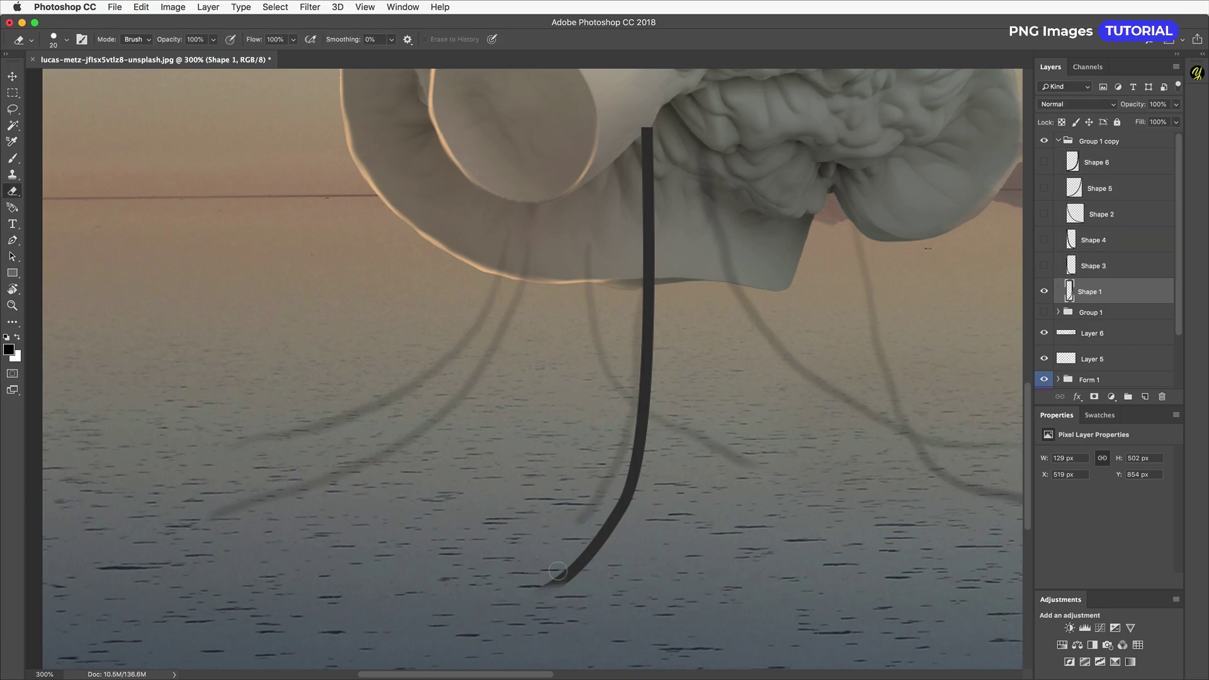
pyautogui.press('super+minus')
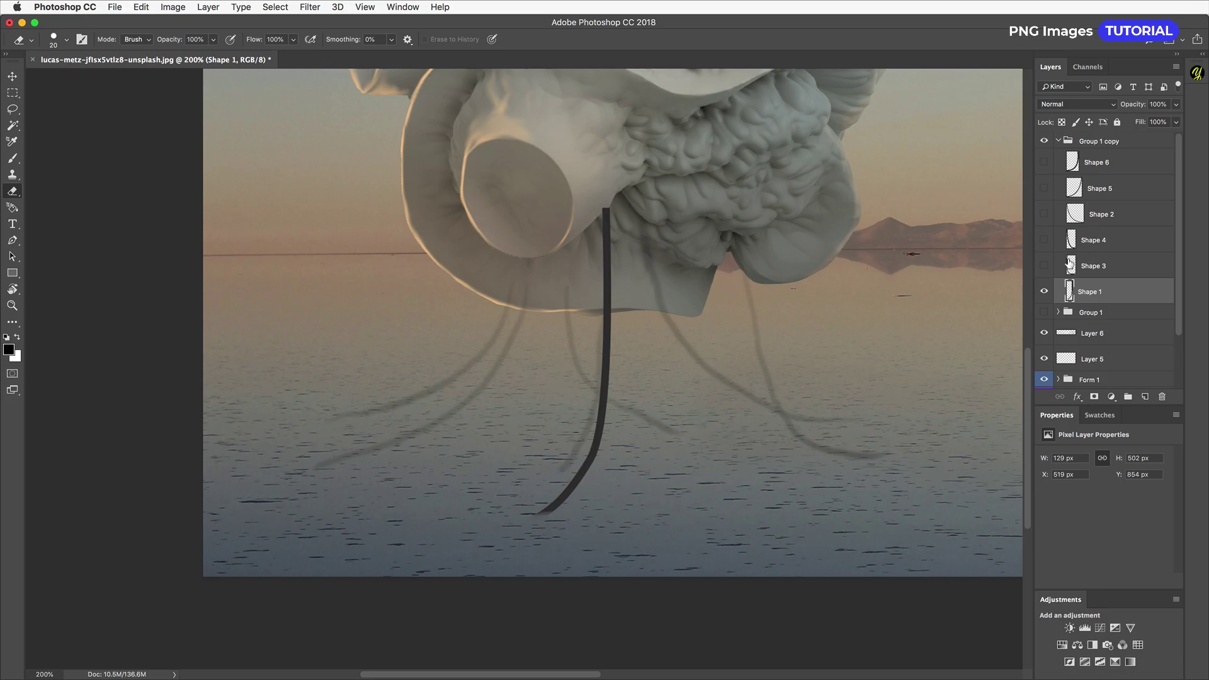
# - Show the Shape 3 and Shape 4 legs and erase their lower ends into tapered tips
pyautogui.click(1044, 265)
pyautogui.click(1093, 265)
pyautogui.scroll(5, 809, 456)
pyautogui.moveTo(861, 431); pyautogui.dragTo(795, 433)
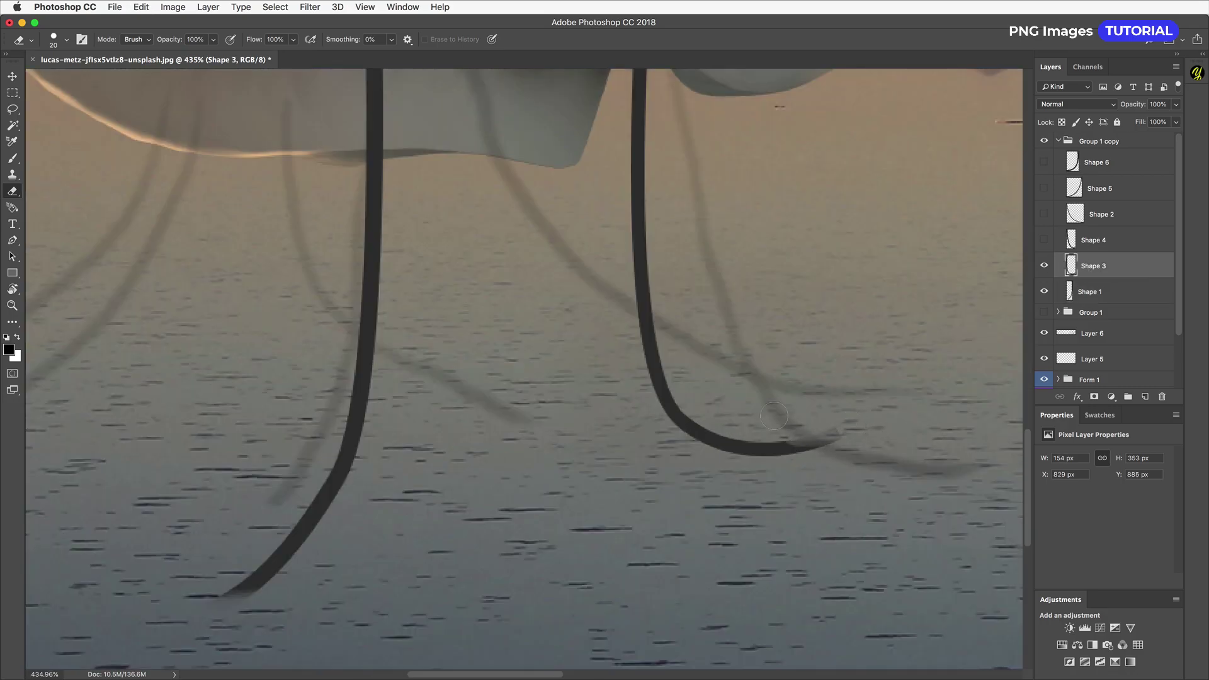
pyautogui.click(1044, 239)
pyautogui.click(1093, 240)
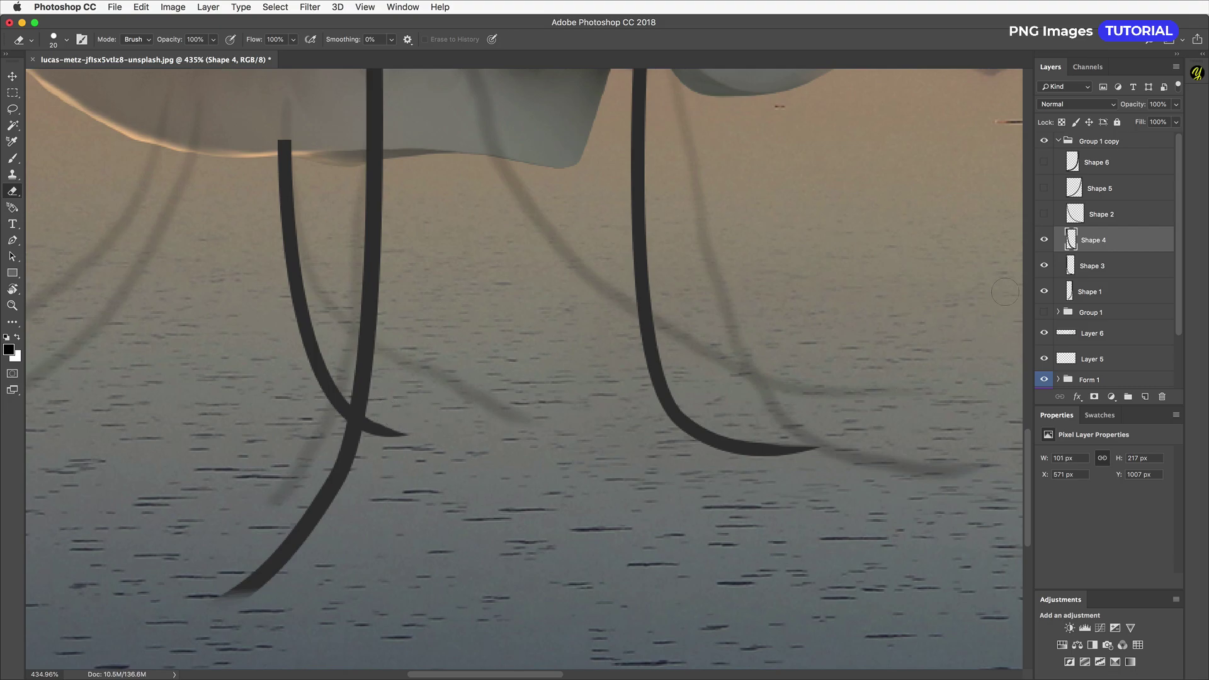
# - Show the Shape 2 leg and erase its lower end into a tapered tip
pyautogui.click(1044, 214)
pyautogui.click(1093, 214)
pyautogui.hscroll(5, 834, 538)
pyautogui.moveTo(799, 554)
pyautogui.mouseDown()
pyautogui.moveTo(711, 545)
pyautogui.moveTo(835, 539)
pyautogui.mouseUp()
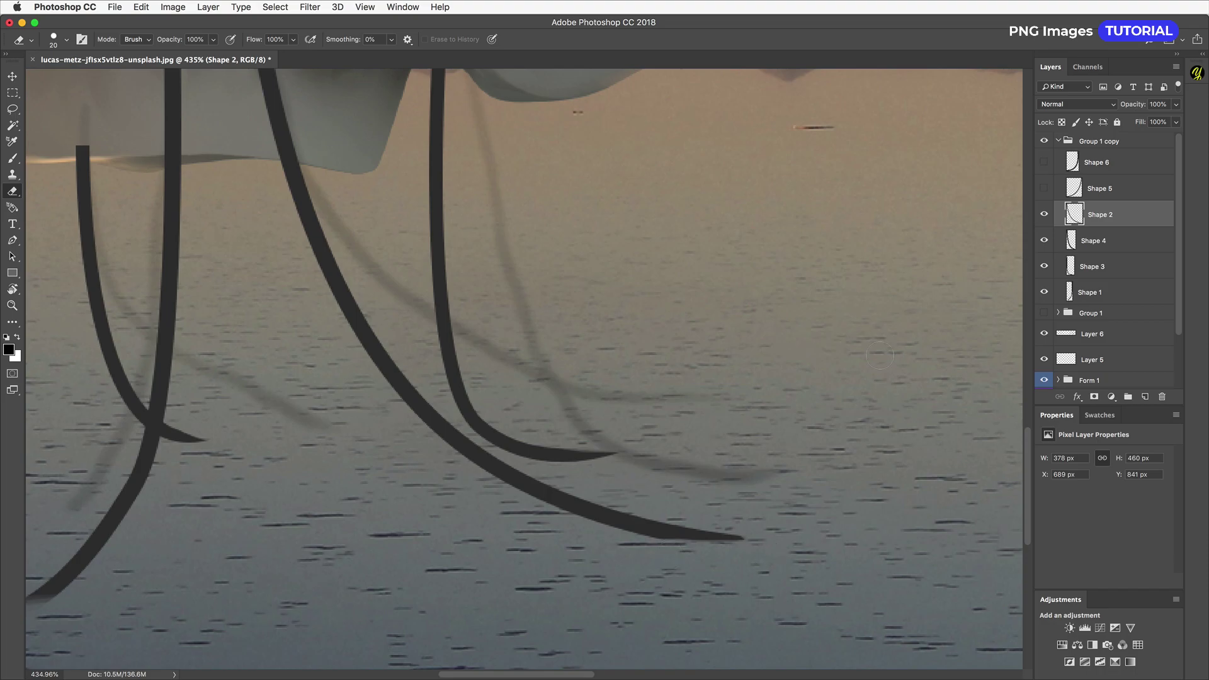
# - Show the Shape 5 and Shape 6 legs and erase their lower ends into tapered tips
pyautogui.click(1093, 188)
pyautogui.hscroll(-15, 575, 433)
pyautogui.moveTo(428, 480); pyautogui.dragTo(447, 479)
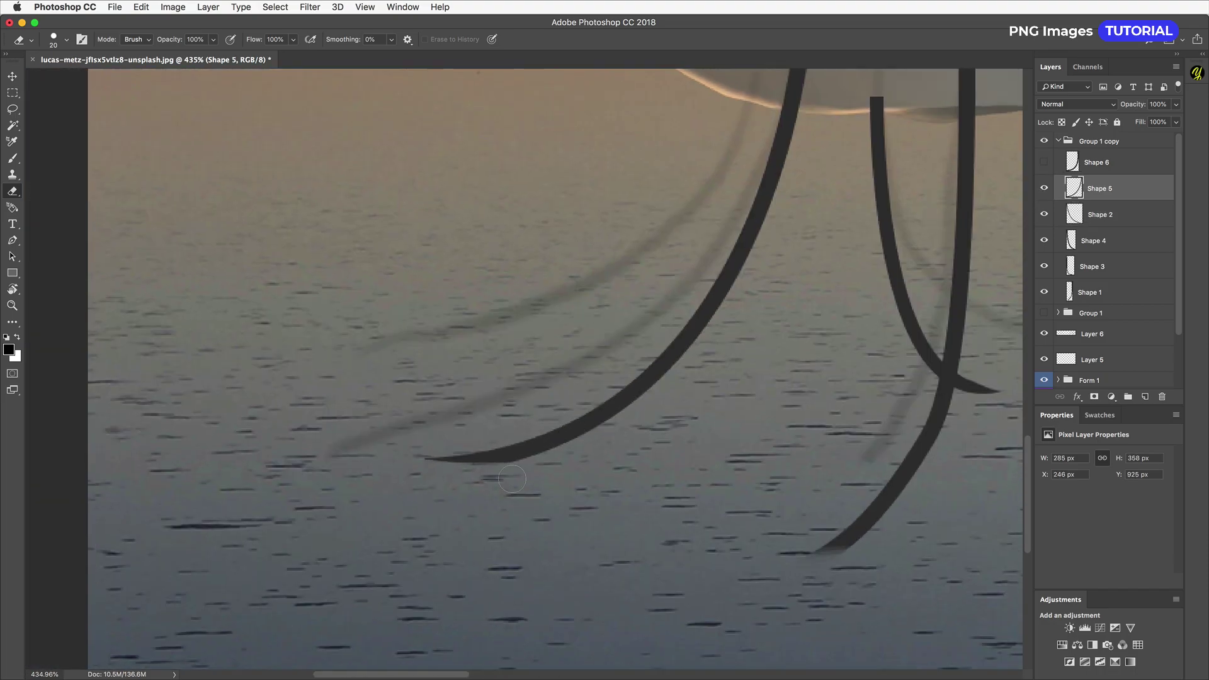
pyautogui.moveTo(550, 474); pyautogui.dragTo(432, 478)
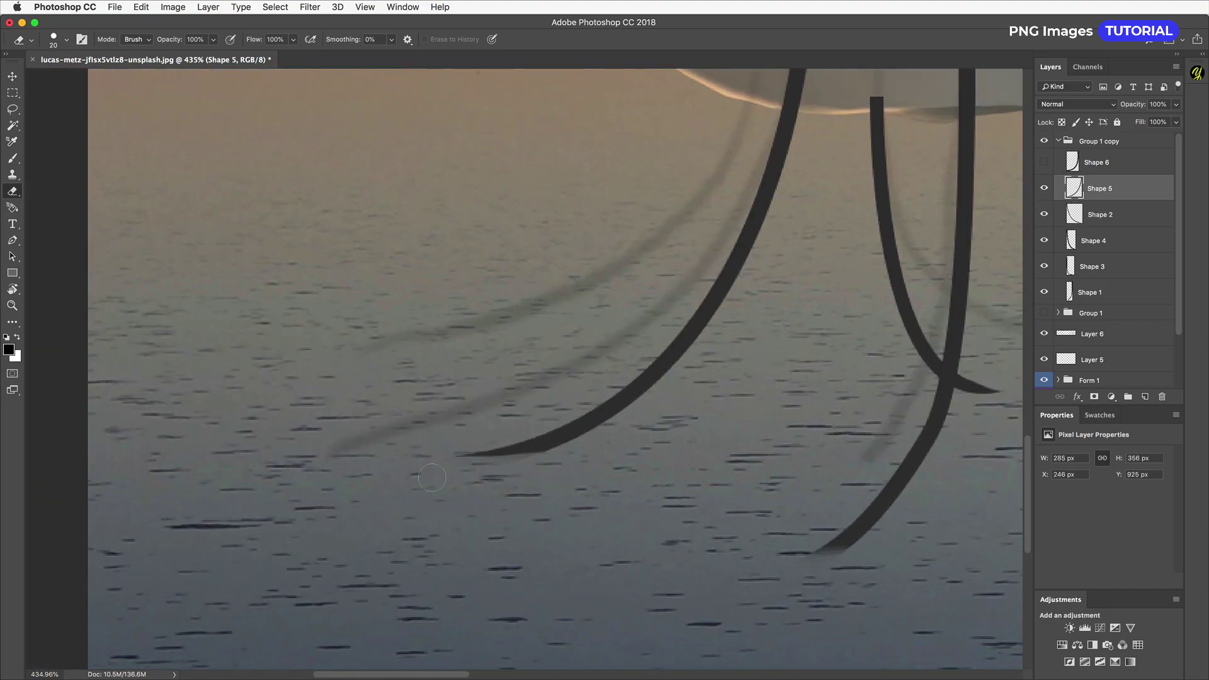
pyautogui.click(1043, 163)
pyautogui.click(1096, 162)
pyautogui.moveTo(574, 360)
pyautogui.mouseDown()
pyautogui.moveTo(630, 355)
pyautogui.moveTo(591, 381)
pyautogui.moveTo(602, 394)
pyautogui.mouseUp()
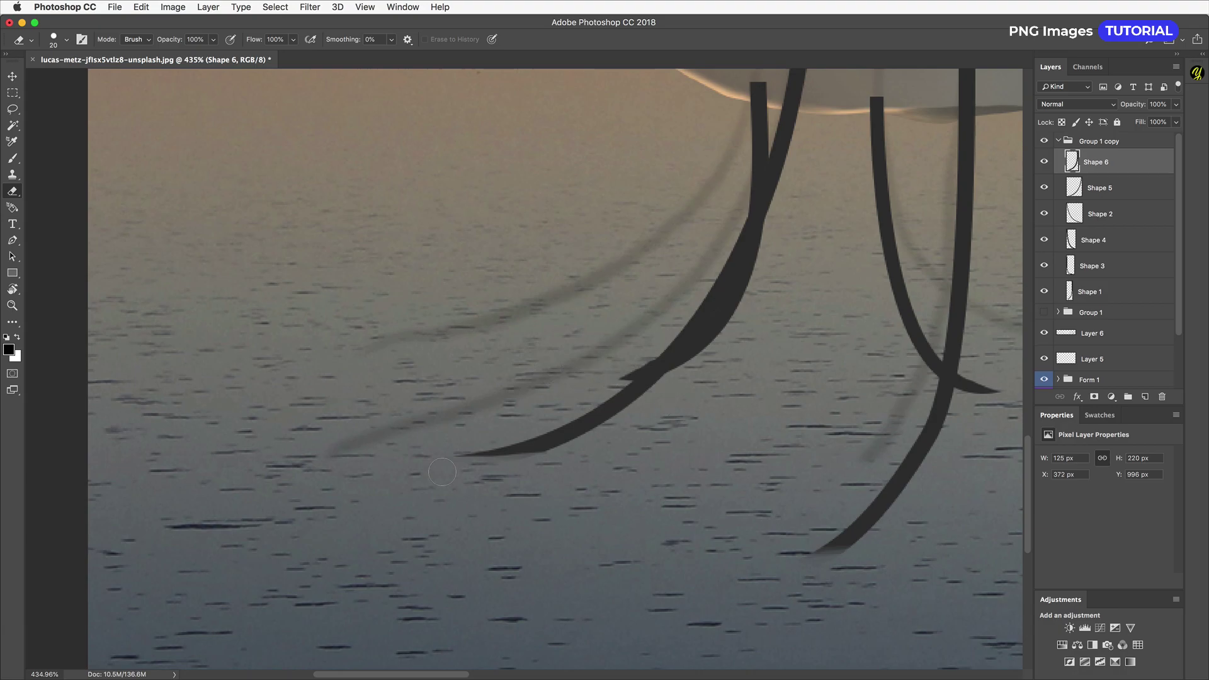
# - Recolor the Shape 3, Shape 2 and Shape 1 legs with gray tones sampled from the form around their tops
pyautogui.scroll(-5, 498, 484)
pyautogui.moveTo(864, 292); pyautogui.dragTo(820, 319)
pyautogui.press('b')
pyautogui.scroll(5, 773, 262)
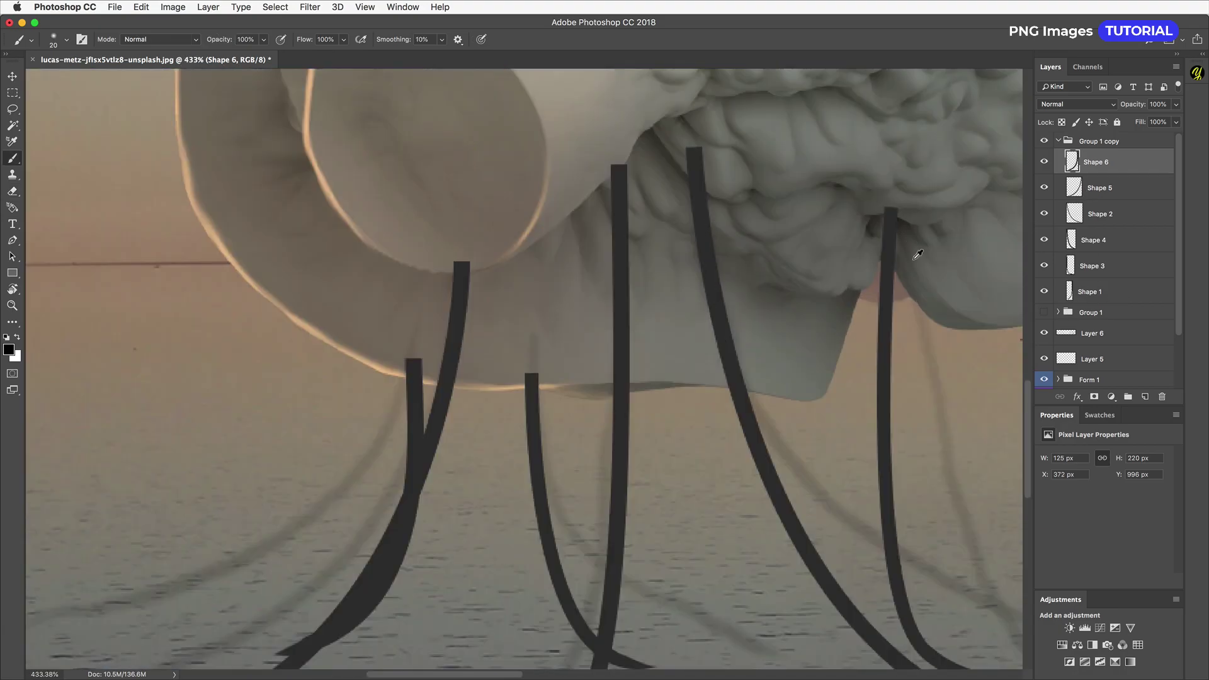
pyautogui.keyDown('super'); pyautogui.click(887, 275); pyautogui.keyUp('super')
pyautogui.hotkey('alt', 'shift', 'BackSpace')
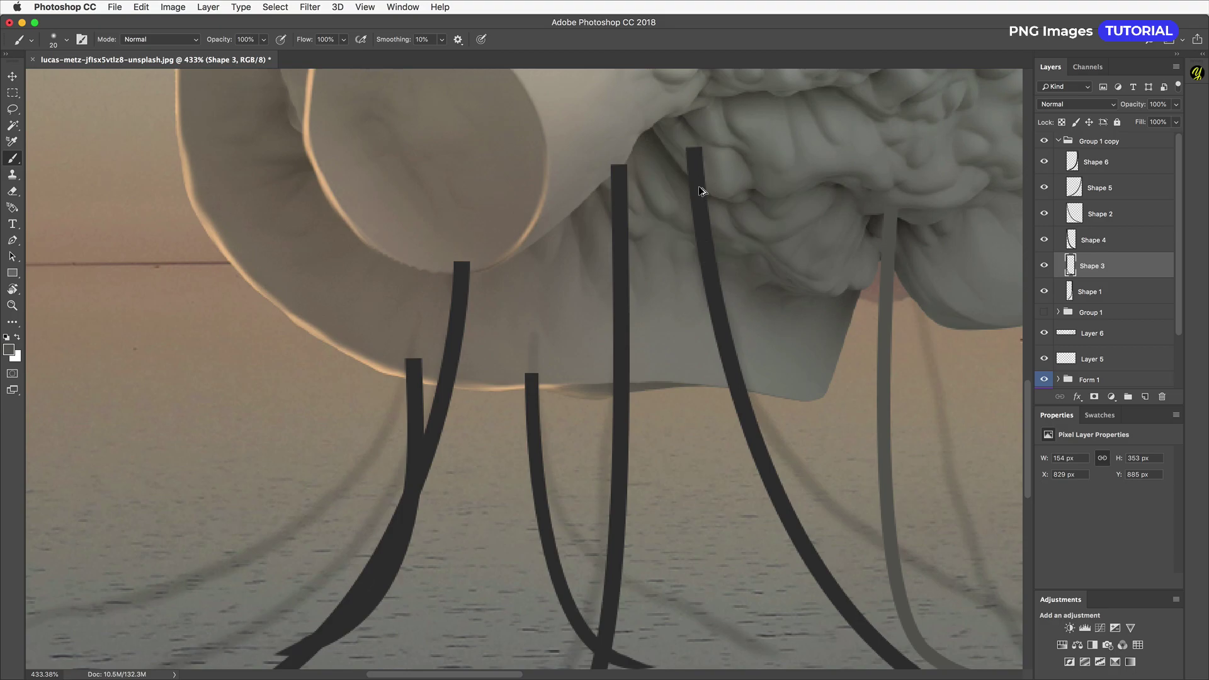
pyautogui.keyDown('ctrl'); pyautogui.click(700, 191); pyautogui.keyUp('ctrl')
pyautogui.keyDown('ctrl'); pyautogui.click(619, 282); pyautogui.keyUp('ctrl')
pyautogui.scroll(-3, 623, 295)
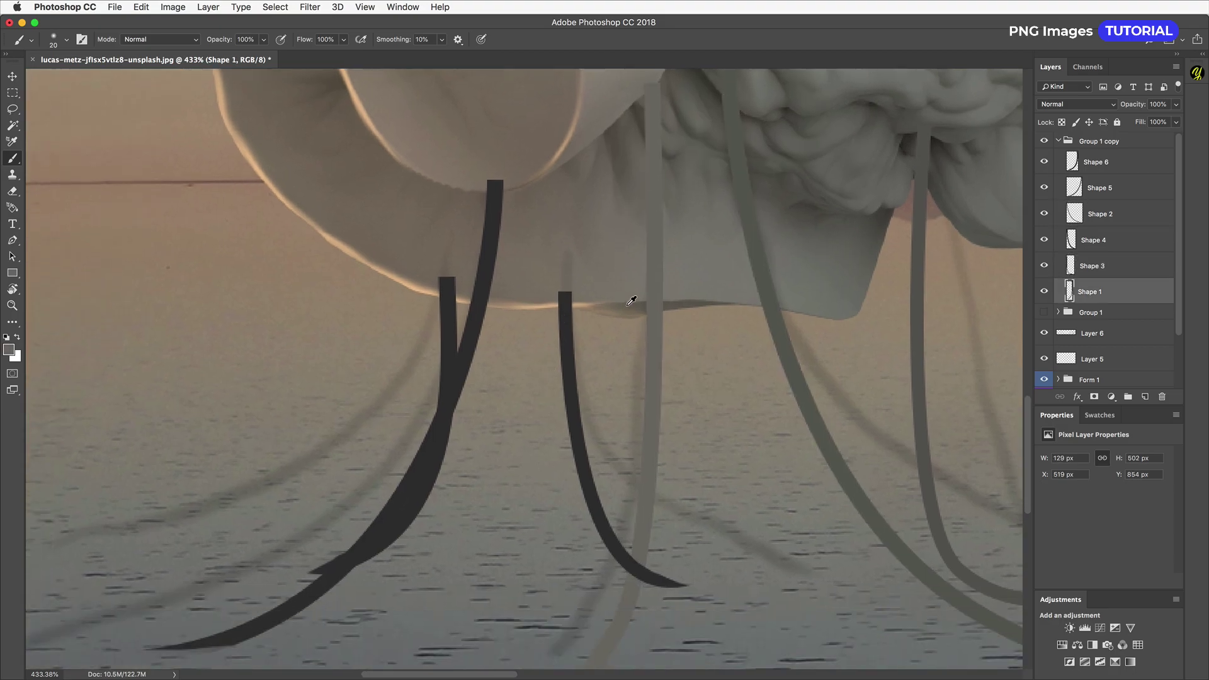
# - Fill the Shape 4 leg with a sampled brownish tone and move its layer below Shape 1
pyautogui.keyDown('super'); pyautogui.click(565, 333); pyautogui.keyUp('super')
pyautogui.hotkey('alt', 'shift', 'BackSpace')
pyautogui.press('super+[')
pyautogui.press('super+[')
# - Move Shape 6 below Shape 5 and fill both legs with brown-gray tones sampled from the form
pyautogui.keyDown('super'); pyautogui.click(450, 320); pyautogui.keyUp('super')
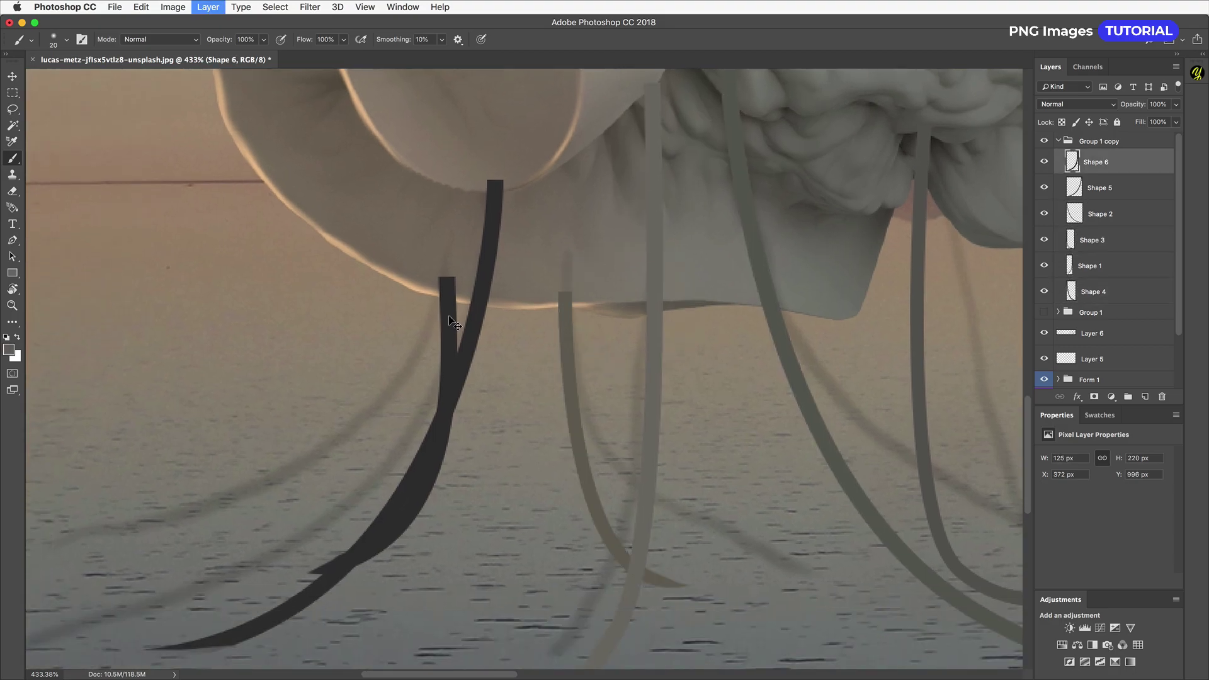
pyautogui.press('super+[')
pyautogui.keyDown('super'); pyautogui.click(499, 188); pyautogui.keyUp('super')
pyautogui.hotkey('alt', 'shift', 'BackSpace')
pyautogui.keyDown('super'); pyautogui.click(449, 289); pyautogui.keyUp('super')
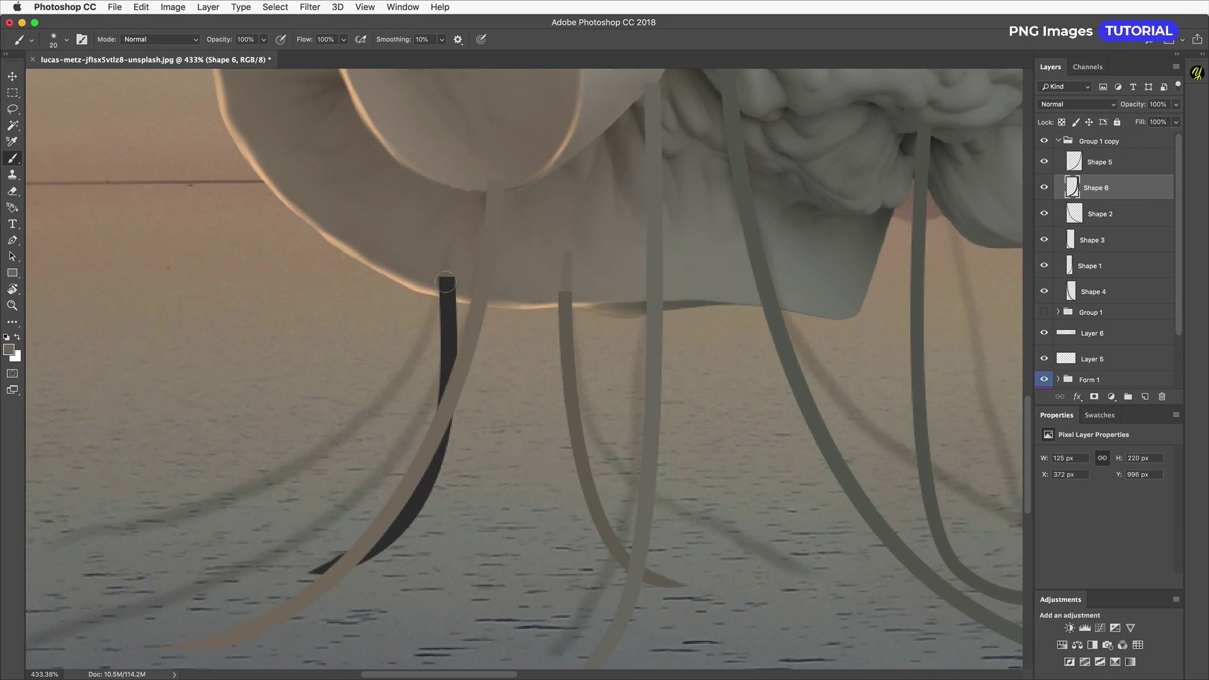
pyautogui.hotkey('alt', 'shift', 'BackSpace')
# - Erase the upper ends of the Shape 5, Shape 6 and Shape 4 legs to blend them into the form
pyautogui.scroll(-3, 670, 376)
pyautogui.scroll(10, 532, 250)
pyautogui.keyDown('super'); pyautogui.click(528, 227); pyautogui.keyUp('super')
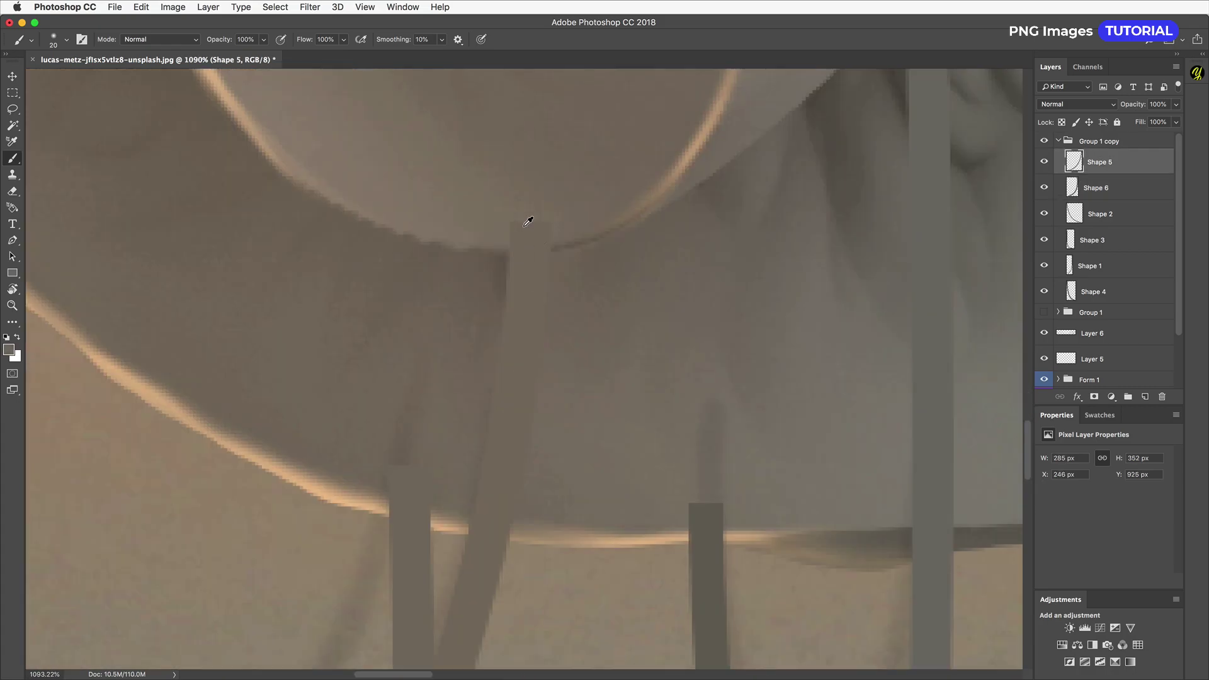
pyautogui.press('e')
pyautogui.keyDown('ctrl'); pyautogui.click(487, 408); pyautogui.keyUp('ctrl')
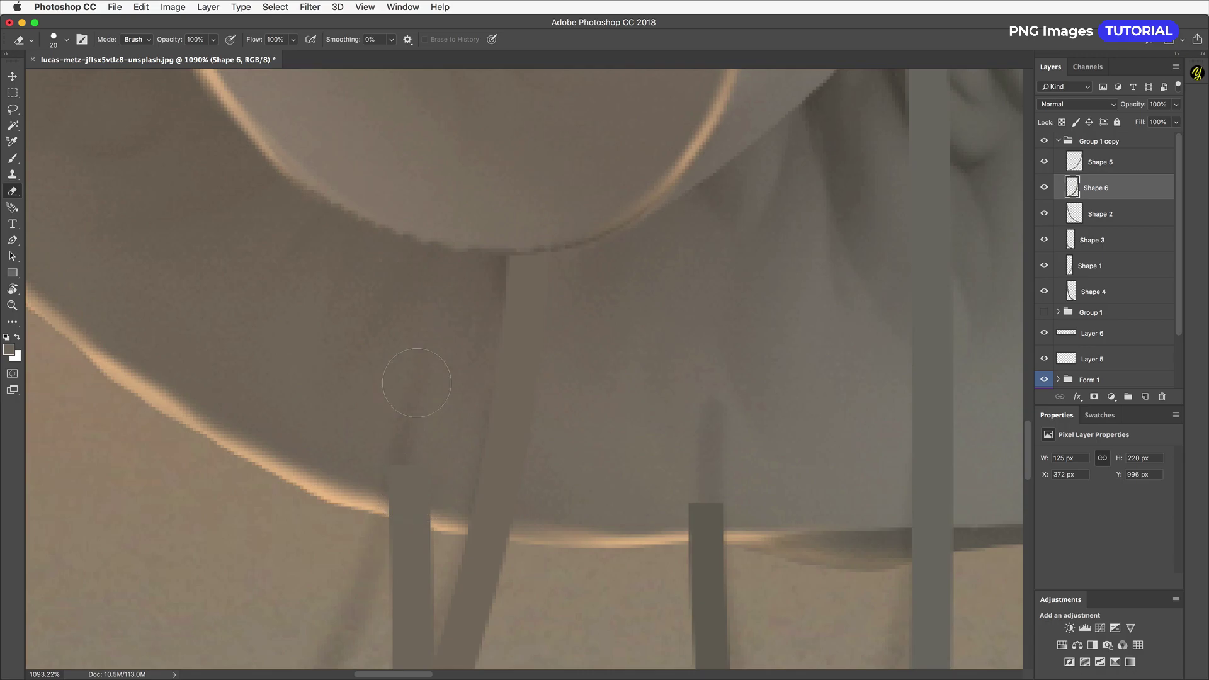
pyautogui.keyDown('ctrl'); pyautogui.click(705, 510); pyautogui.keyUp('ctrl')
pyautogui.moveTo(705, 504); pyautogui.dragTo(703, 502)
# - Erase the upper ends of the Shape 1 and Shape 2 legs so they blend into the folds of the form
pyautogui.moveTo(902, 427); pyautogui.dragTo(617, 588)
pyautogui.keyDown('super'); pyautogui.click(647, 328); pyautogui.keyUp('super')
pyautogui.moveTo(640, 173); pyautogui.dragTo(691, 390)
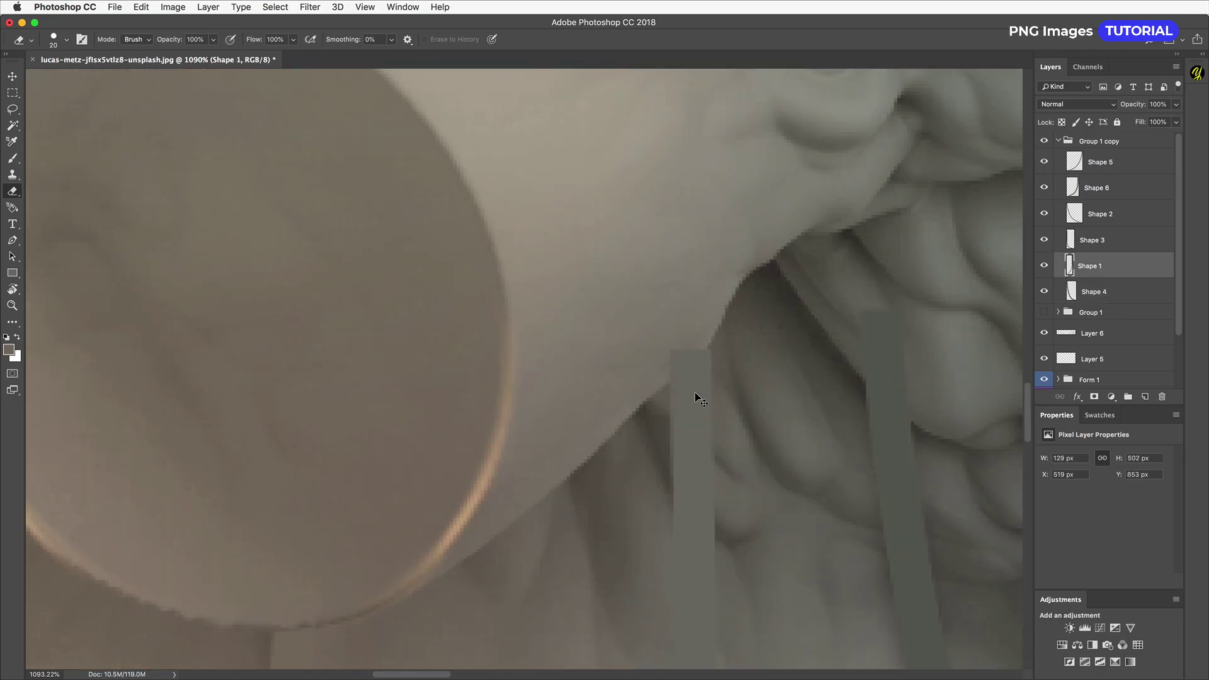
pyautogui.moveTo(891, 378)
pyautogui.mouseDown()
pyautogui.moveTo(742, 420)
pyautogui.moveTo(772, 426)
pyautogui.mouseUp()
pyautogui.keyDown('super'); pyautogui.click(741, 406); pyautogui.keyUp('super')
pyautogui.press('super+z')
pyautogui.moveTo(743, 384); pyautogui.dragTo(812, 463)
pyautogui.moveTo(754, 391); pyautogui.dragTo(728, 342)
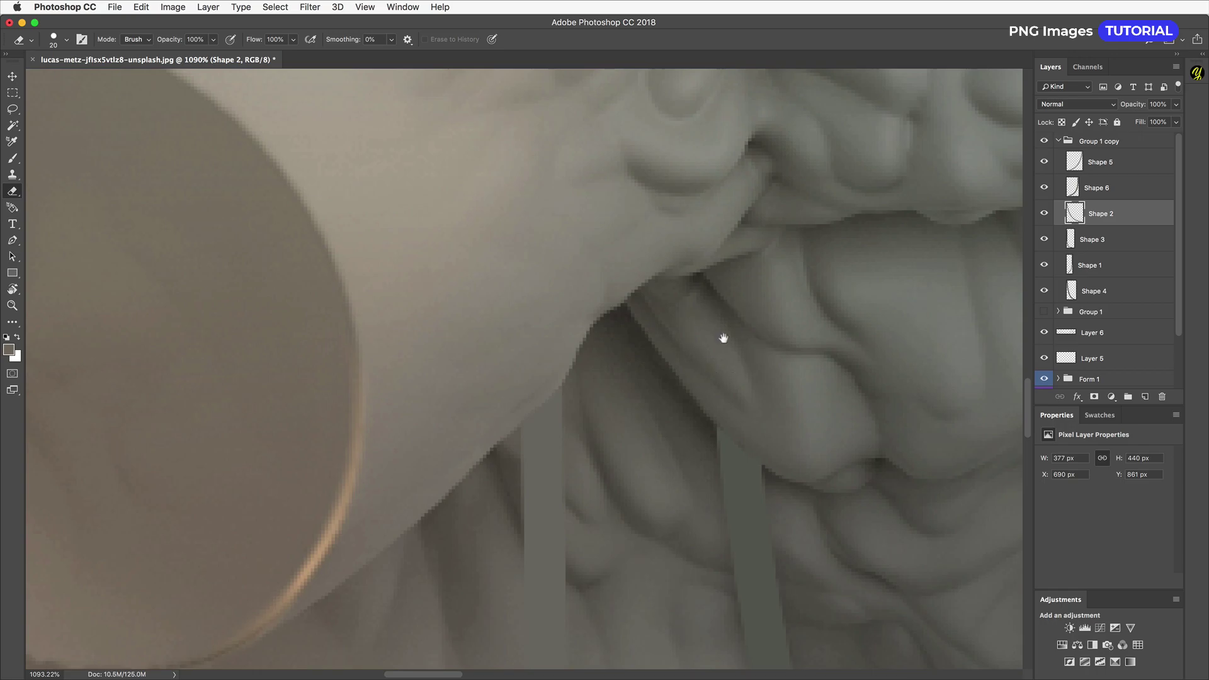
# - Erase the upper end of the Shape 3 leg to blend it into the form
pyautogui.moveTo(894, 403); pyautogui.dragTo(217, 139)
pyautogui.keyDown('super'); pyautogui.click(548, 308); pyautogui.keyUp('super')
pyautogui.moveTo(530, 211)
pyautogui.mouseDown()
pyautogui.moveTo(574, 221)
pyautogui.moveTo(545, 233)
pyautogui.mouseUp()
pyautogui.hotkey('ctrl', '0')
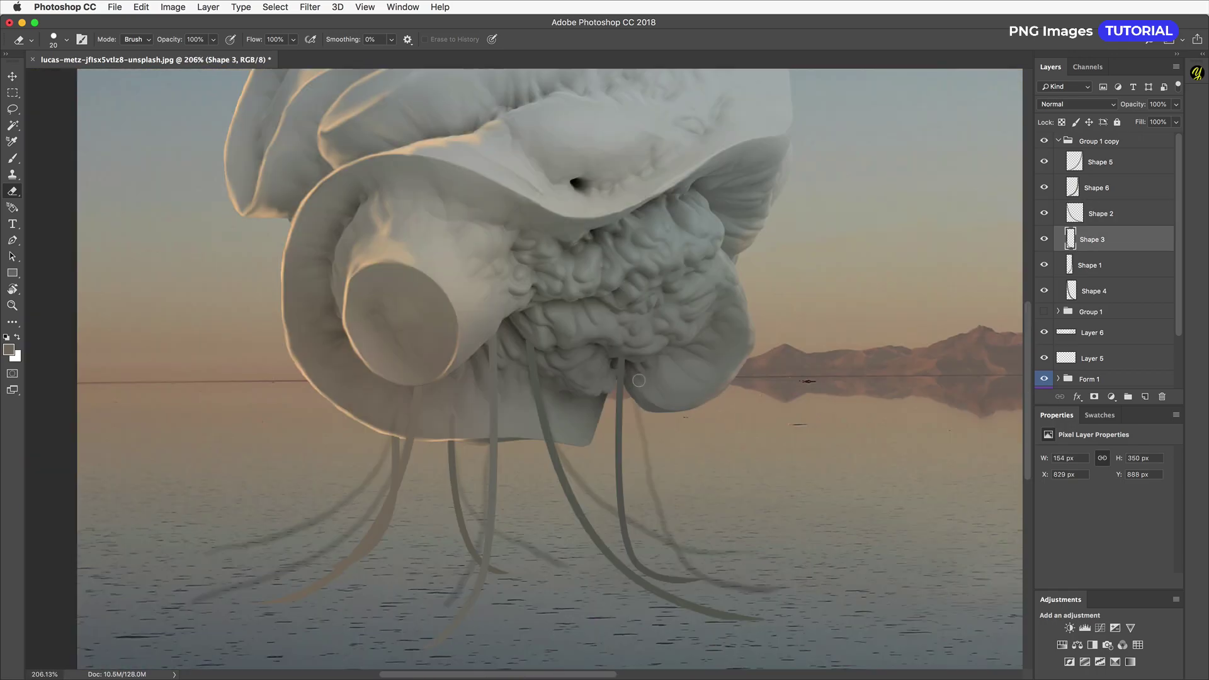
# - Draw another curved leg with a 10 px red stroke from under the left form's bumpy section, sweeping right to the water
pyautogui.scroll(-5, 706, 435)
pyautogui.scroll(2, 514, 410)
pyautogui.moveTo(514, 410); pyautogui.dragTo(813, 346)
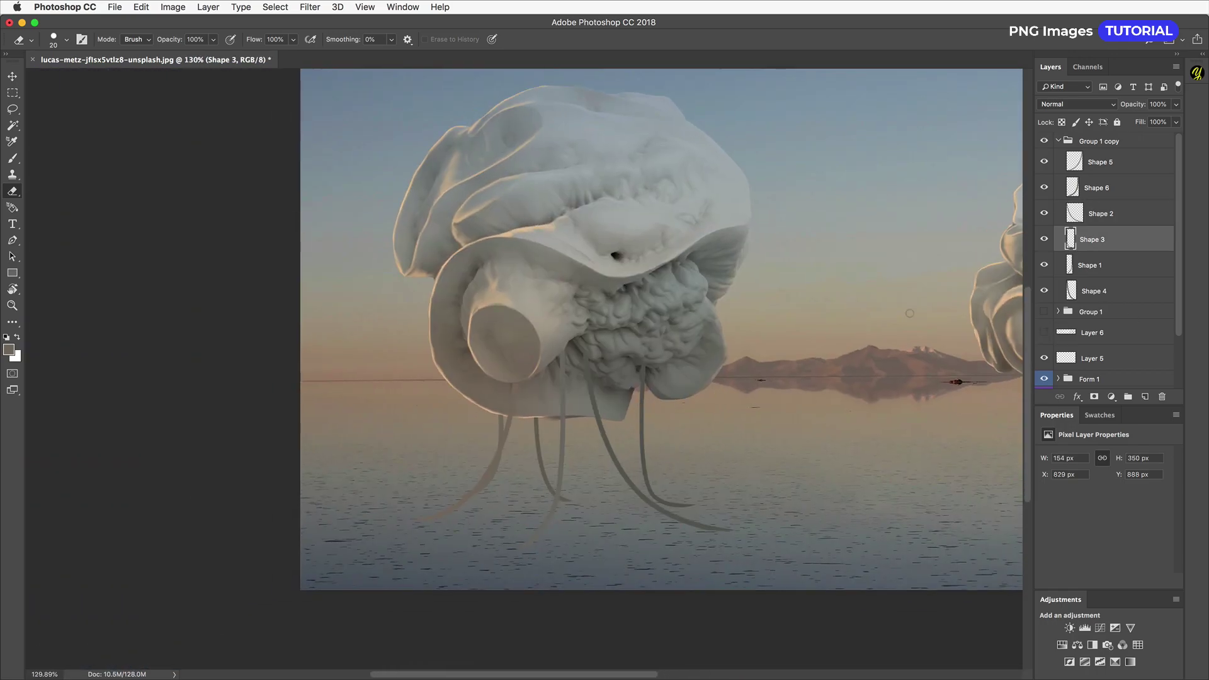
pyautogui.press('p')
pyautogui.scroll(3, 675, 446)
pyautogui.moveTo(583, 356); pyautogui.dragTo(599, 419)
pyautogui.moveTo(823, 547); pyautogui.dragTo(998, 551)
pyautogui.click(231, 39)
pyautogui.click(187, 173)
pyautogui.click(188, 186)
pyautogui.press('Return')
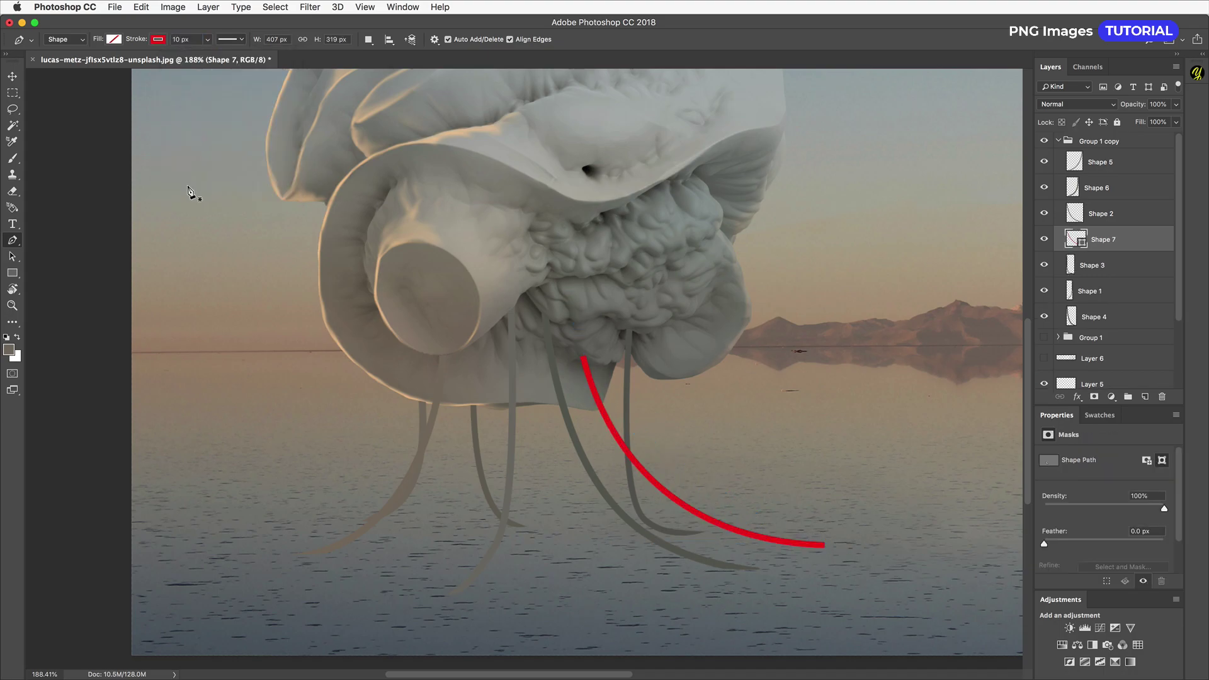
# - Draw a curved red leg from the lower-left edge of the form's round face to the water and raise its layer to the group's top
pyautogui.moveTo(387, 326); pyautogui.dragTo(386, 380)
pyautogui.moveTo(276, 592); pyautogui.dragTo(155, 626)
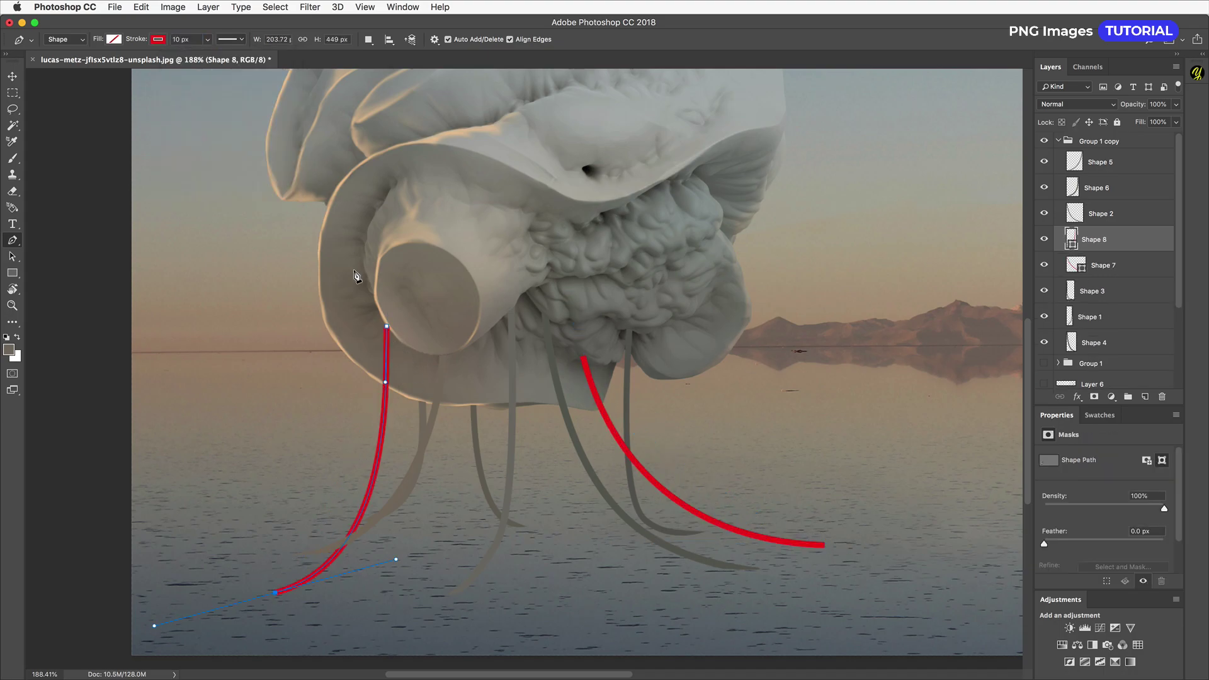
pyautogui.press('super+]')
pyautogui.press('super+]')
pyautogui.press('super+]')
# - Nudge the new leg's top anchor right and up, and adjust its lower curve handle
pyautogui.moveTo(434, 297); pyautogui.dragTo(324, 364)
pyautogui.press('Right')
pyautogui.press('Right')
pyautogui.press('Right')
pyautogui.press('Right')
pyautogui.press('Up')
pyautogui.press('Up')
pyautogui.press('Up')
pyautogui.press('Up')
pyautogui.press('Up')
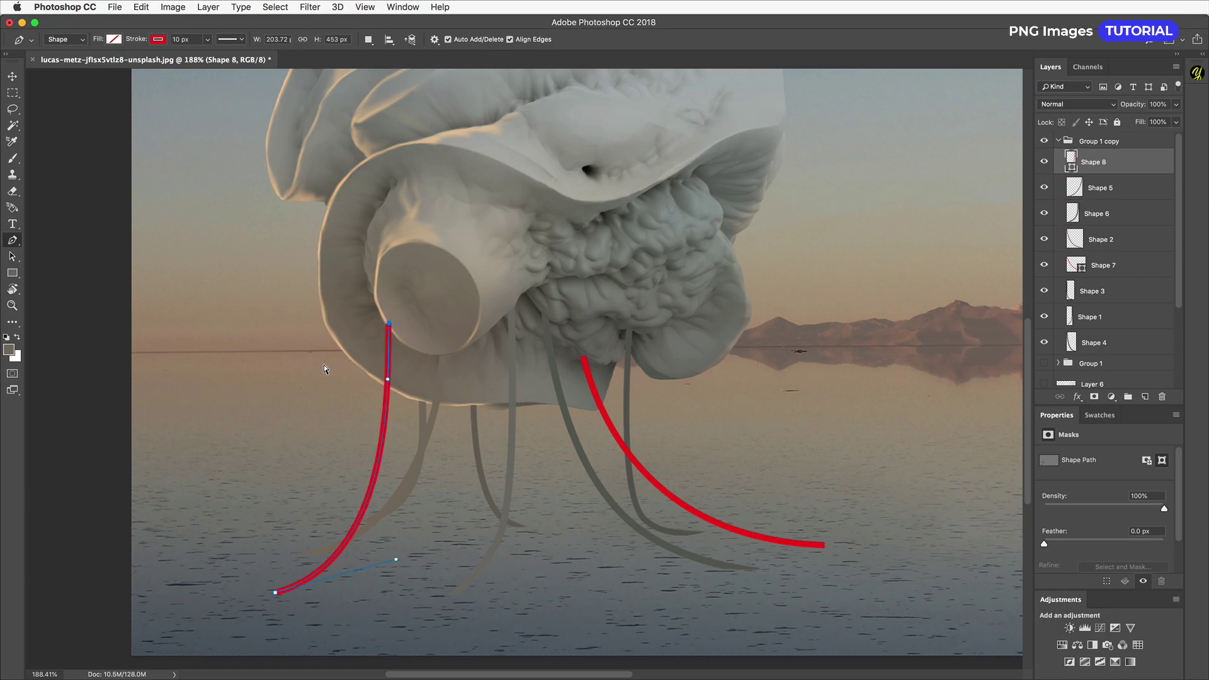
pyautogui.moveTo(396, 559); pyautogui.dragTo(412, 571)
pyautogui.press('Return')
# - Rasterize the Shape 7 and Shape 8 layers together
pyautogui.keyDown('super'); pyautogui.click(1131, 266); pyautogui.keyUp('super')
pyautogui.rightClick(1131, 265)
pyautogui.click(1158, 425)
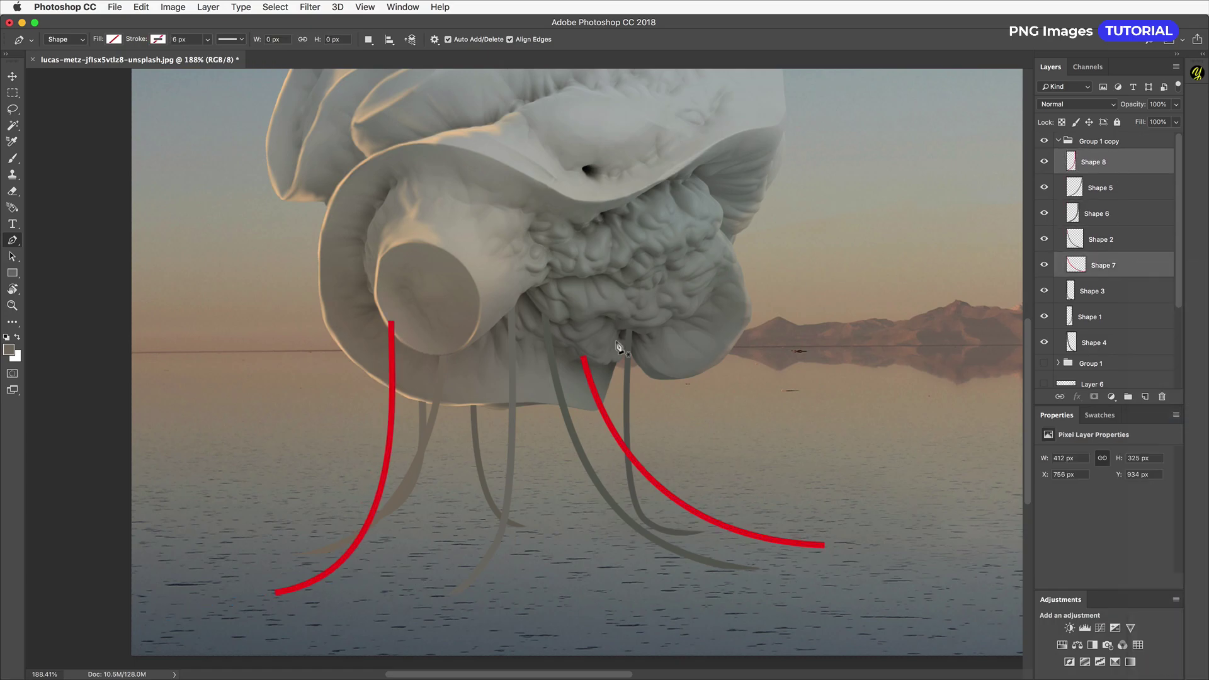
# - Fill the Shape 7 leg with a dark gray-green tone sampled from the form near its top
pyautogui.scroll(8, 589, 394)
pyautogui.press('b')
pyautogui.keyDown('alt'); pyautogui.click(611, 424); pyautogui.keyUp('alt')
pyautogui.keyDown('super'); pyautogui.click(623, 390); pyautogui.keyUp('super')
pyautogui.hotkey('alt', 'shift', 'BackSpace')
pyautogui.scroll(-5, 623, 391)
pyautogui.keyDown('alt'); pyautogui.click(587, 440); pyautogui.keyUp('alt')
pyautogui.hotkey('shift', 'alt', 'BackSpace')
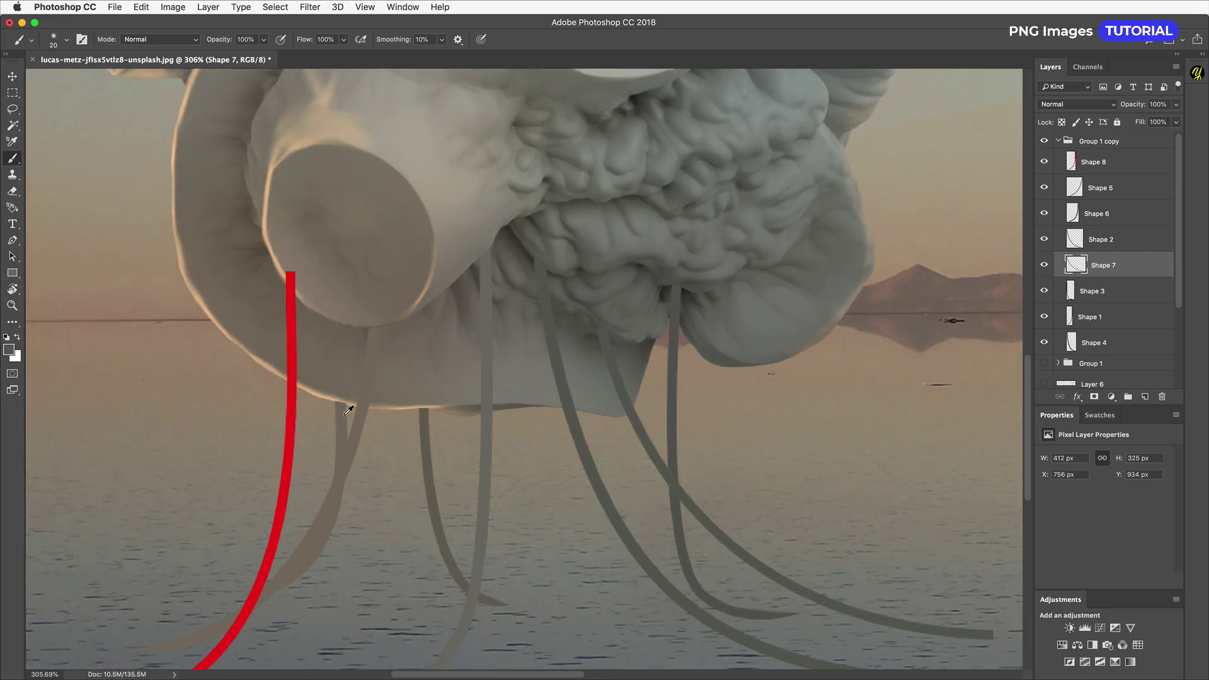
# - Fill the Shape 8 leg with a brownish tone sampled from the form and erase its upper end
pyautogui.keyDown('alt'); pyautogui.click(312, 287); pyautogui.keyUp('alt')
pyautogui.keyDown('super'); pyautogui.click(292, 300); pyautogui.keyUp('super')
pyautogui.hotkey('alt', 'shift', 'BackSpace')
pyautogui.scroll(5, 285, 285)
pyautogui.press('e')
pyautogui.moveTo(297, 285)
pyautogui.mouseDown()
pyautogui.moveTo(287, 365)
pyautogui.moveTo(324, 431)
pyautogui.mouseUp()
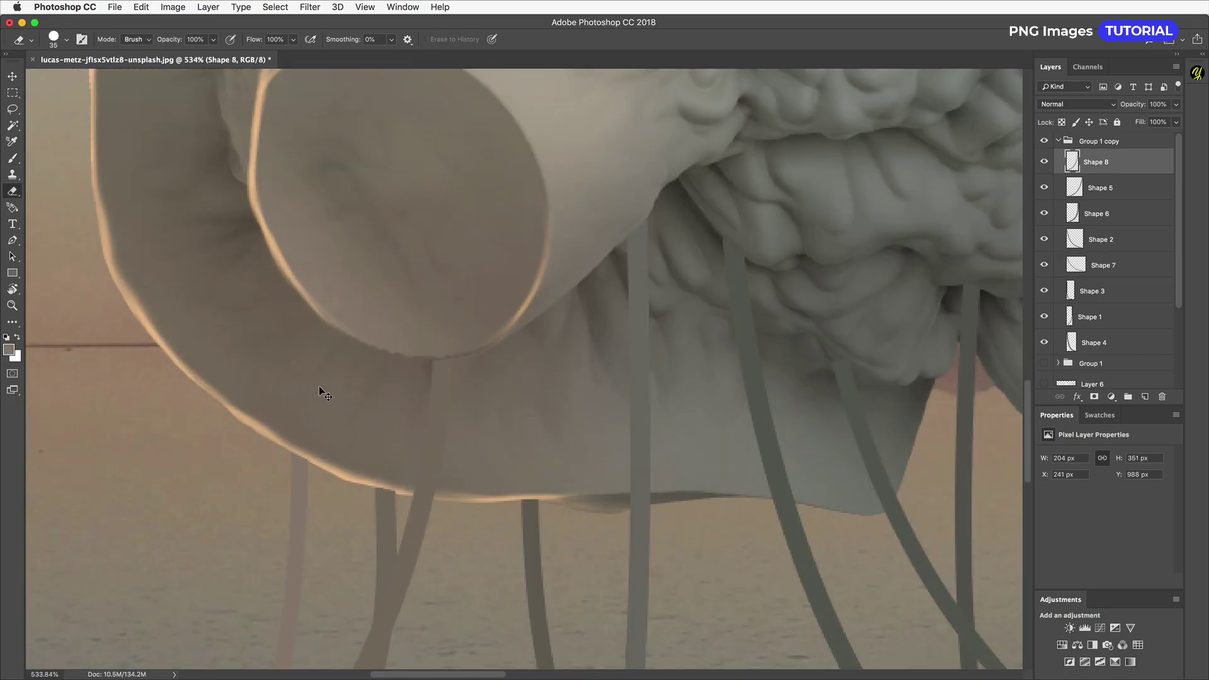
pyautogui.press('super+0')
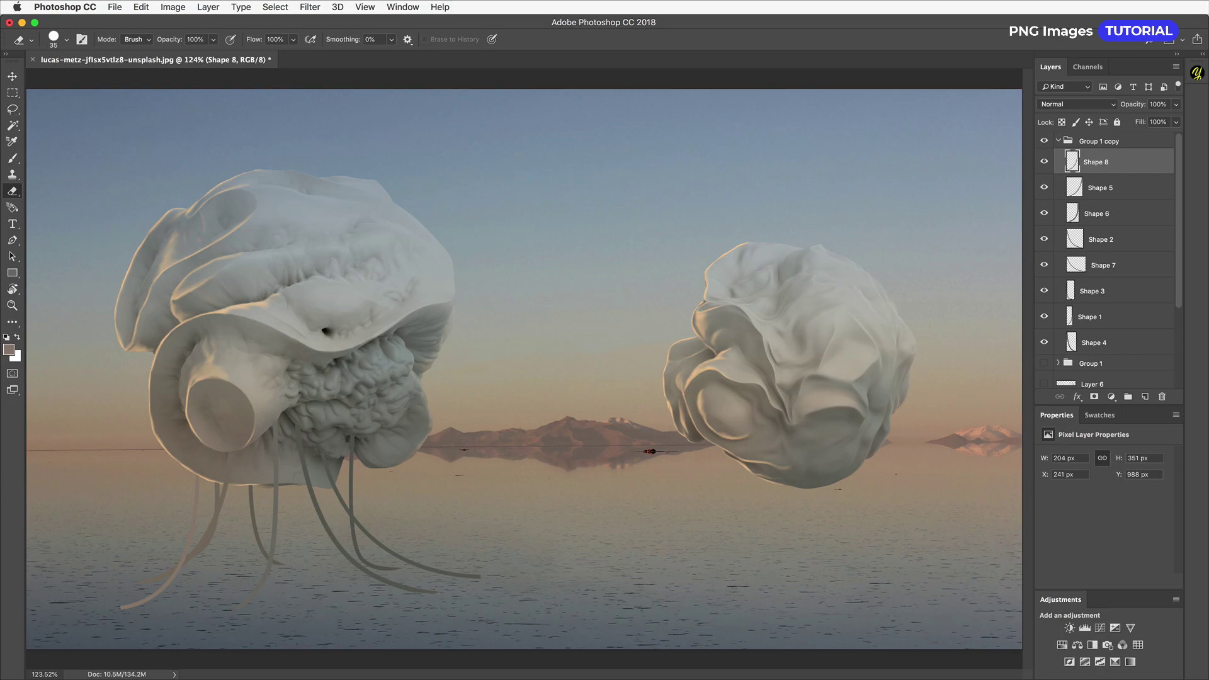
# - Rename the Group 1 copy group to "Wires 2"
pyautogui.doubleClick(1103, 141)
pyautogui.write('Wires 1')
pyautogui.press('BackSpace')
pyautogui.write('2')
pyautogui.press('Return')
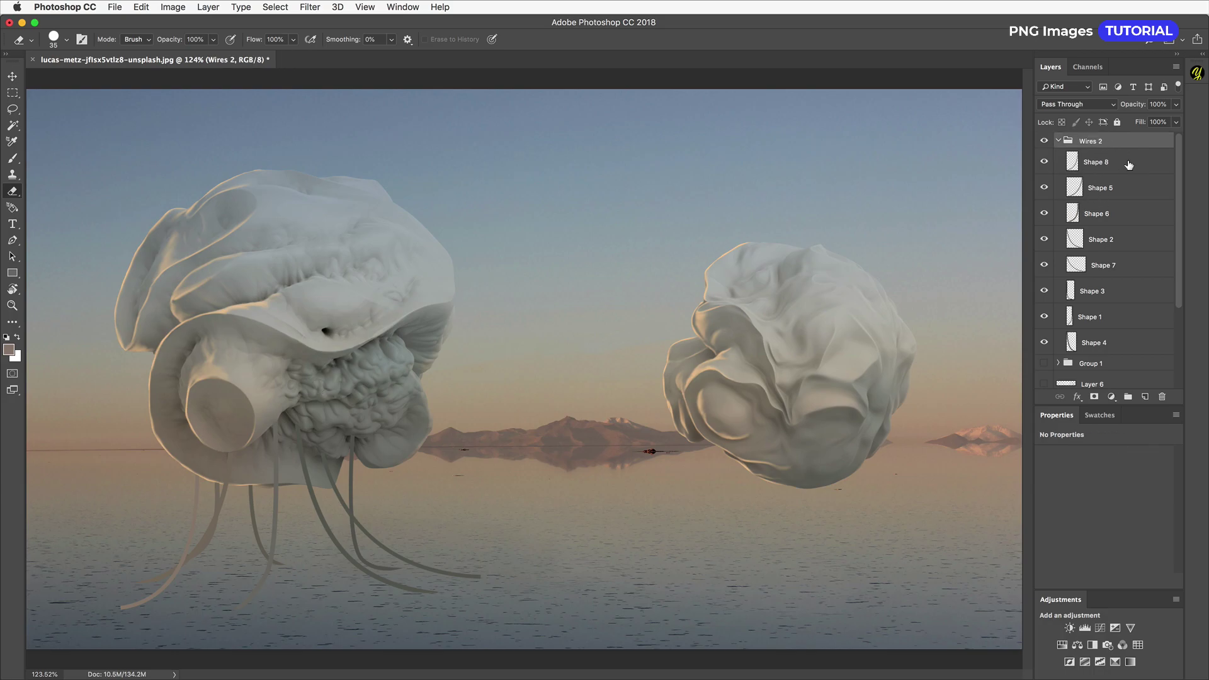
# - Move the Wires 2 group below the Form 1 group and give it a violet color label
pyautogui.click(1058, 140)
pyautogui.moveTo(1107, 145); pyautogui.dragTo(1108, 233)
pyautogui.rightClick(1109, 233)
pyautogui.click(1127, 595)
pyautogui.click(1058, 224)
# - Show the Layer 6 leg sketch and delete the old Group 1 group
pyautogui.click(1045, 161)
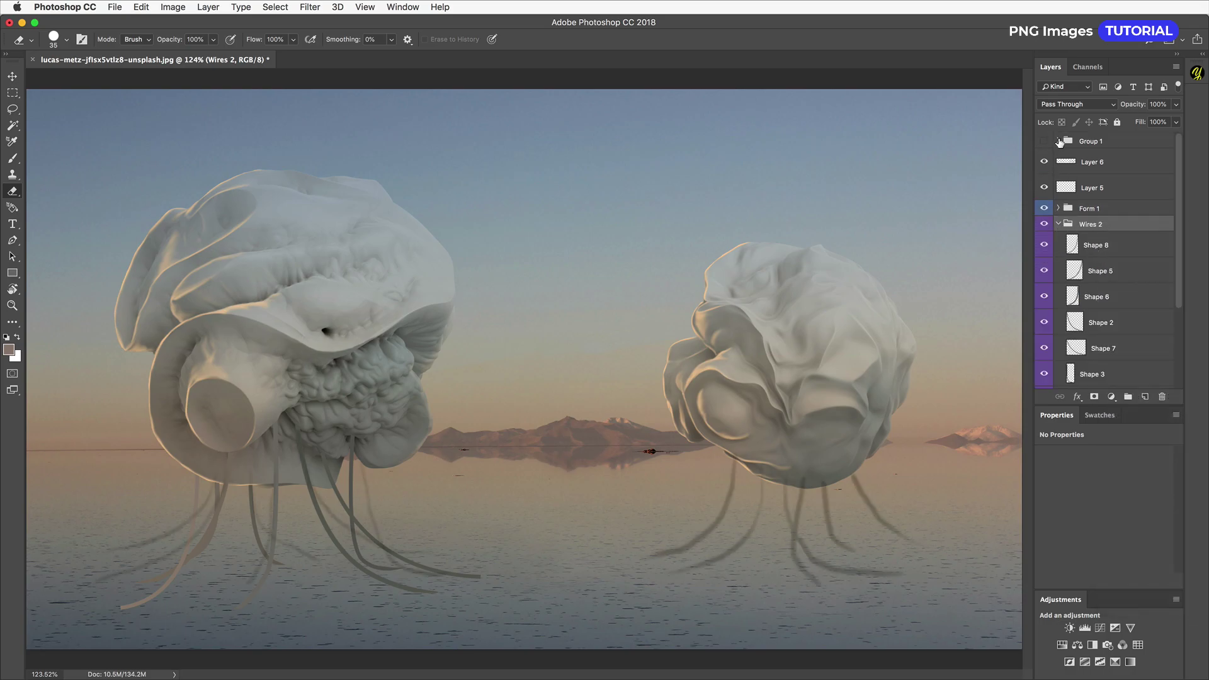
pyautogui.click(1073, 141)
pyautogui.press('Delete')
# - Draw a curved leg with a 10 px red stroke over the central sketch line beneath the right form
pyautogui.scroll(6, 862, 525)
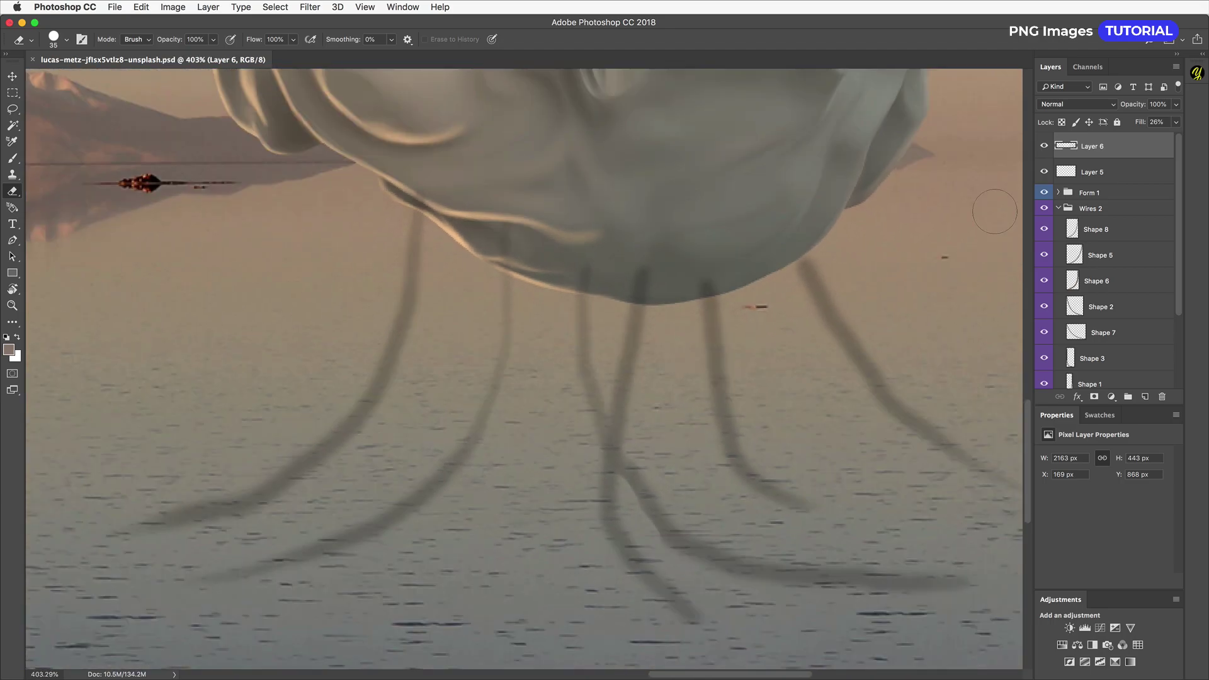
pyautogui.press('p')
pyautogui.click(629, 239)
pyautogui.click(625, 315)
pyautogui.click(622, 406)
pyautogui.click(613, 472)
pyautogui.click(603, 538)
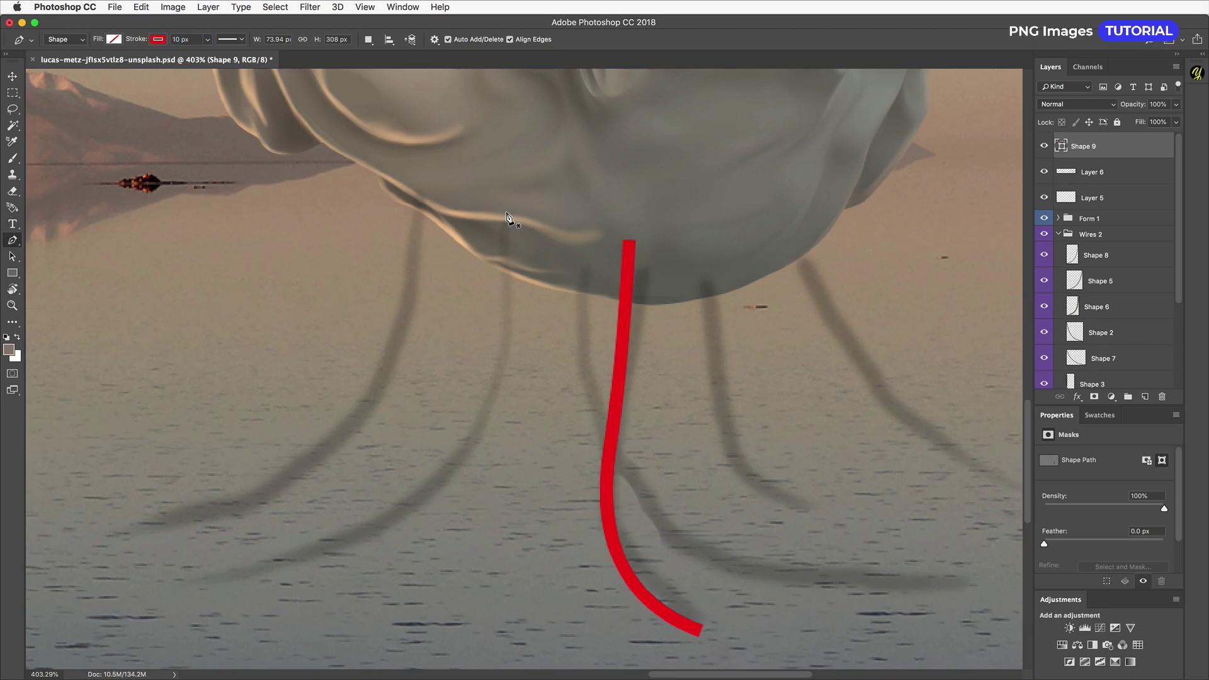
# - Draw two legs curving left from the right form over the sketch lines, giving the outer one an 8 px stroke
pyautogui.click(505, 206)
pyautogui.moveTo(214, 578); pyautogui.dragTo(472, 522)
pyautogui.press('Escape')
pyautogui.moveTo(418, 179); pyautogui.dragTo(418, 286)
pyautogui.moveTo(134, 515); pyautogui.dragTo(410, 495)
pyautogui.doubleClick(176, 39)
pyautogui.write('8')
pyautogui.press('Return')
# - Draw a long leg curving right from the form's underside, set its stroke to 10 px and move its layer three levels down
pyautogui.moveTo(494, 221); pyautogui.dragTo(490, 334)
pyautogui.moveTo(616, 536); pyautogui.dragTo(737, 583)
pyautogui.hscroll(5, 737, 583)
pyautogui.moveTo(800, 599); pyautogui.dragTo(955, 608)
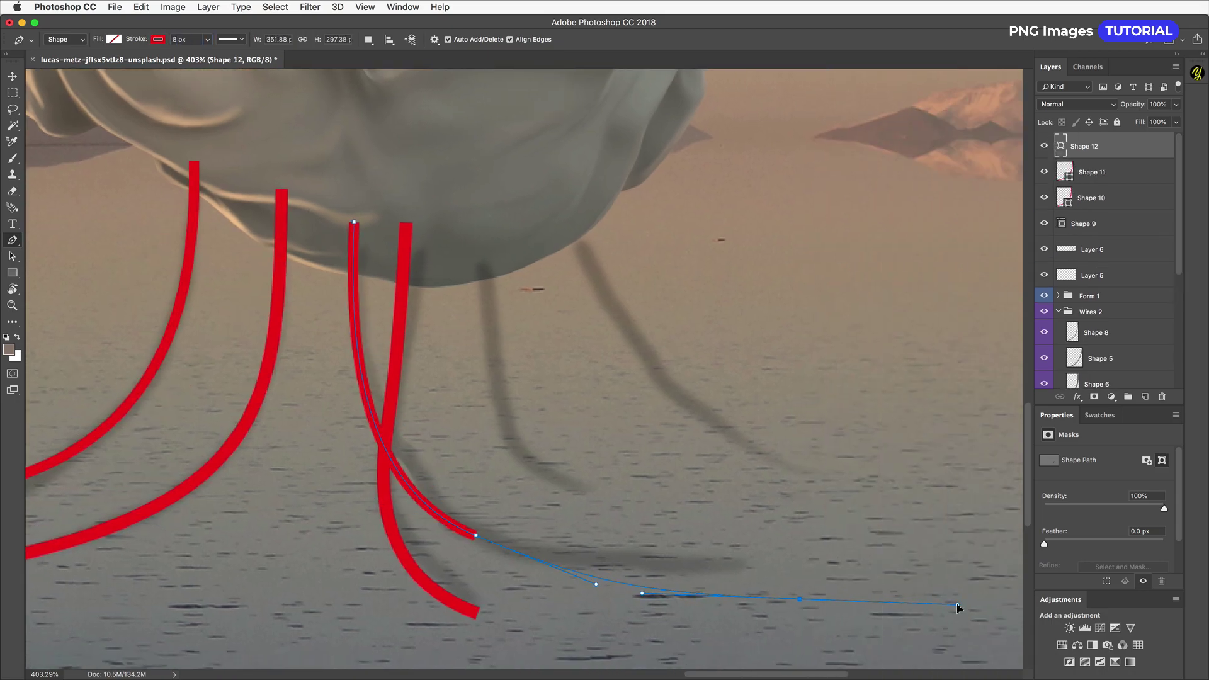
pyautogui.moveTo(596, 583); pyautogui.dragTo(550, 574)
pyautogui.press('Escape')
pyautogui.doubleClick(177, 39)
pyautogui.write('10')
pyautogui.press('Return')
pyautogui.press('super+[')
pyautogui.press('super+[')
pyautogui.press('super+[')
# - Draw a short leg curving right beneath the right form and set its stroke to 8 px
pyautogui.moveTo(481, 265); pyautogui.dragTo(483, 323)
pyautogui.moveTo(571, 481); pyautogui.dragTo(658, 484)
pyautogui.doubleClick(176, 39)
pyautogui.write('8')
pyautogui.press('Return')
pyautogui.press('Escape')
# - Draw the outermost leg from the right form's right edge, curving right along the sketch line
pyautogui.moveTo(573, 217); pyautogui.dragTo(593, 347)
pyautogui.hscroll(5, 594, 347)
pyautogui.moveTo(789, 464); pyautogui.dragTo(914, 471)
pyautogui.moveTo(688, 488); pyautogui.dragTo(555, 473)
pyautogui.press('super+0')
# - Hide the Layer 6 sketch and draw a hanging wire loop under the right form with an 8 px stroke, starting from the Shape 12 layer
pyautogui.click(1044, 301)
pyautogui.scroll(10, 879, 567)
pyautogui.click(1094, 276)
pyautogui.moveTo(784, 340); pyautogui.dragTo(781, 364)
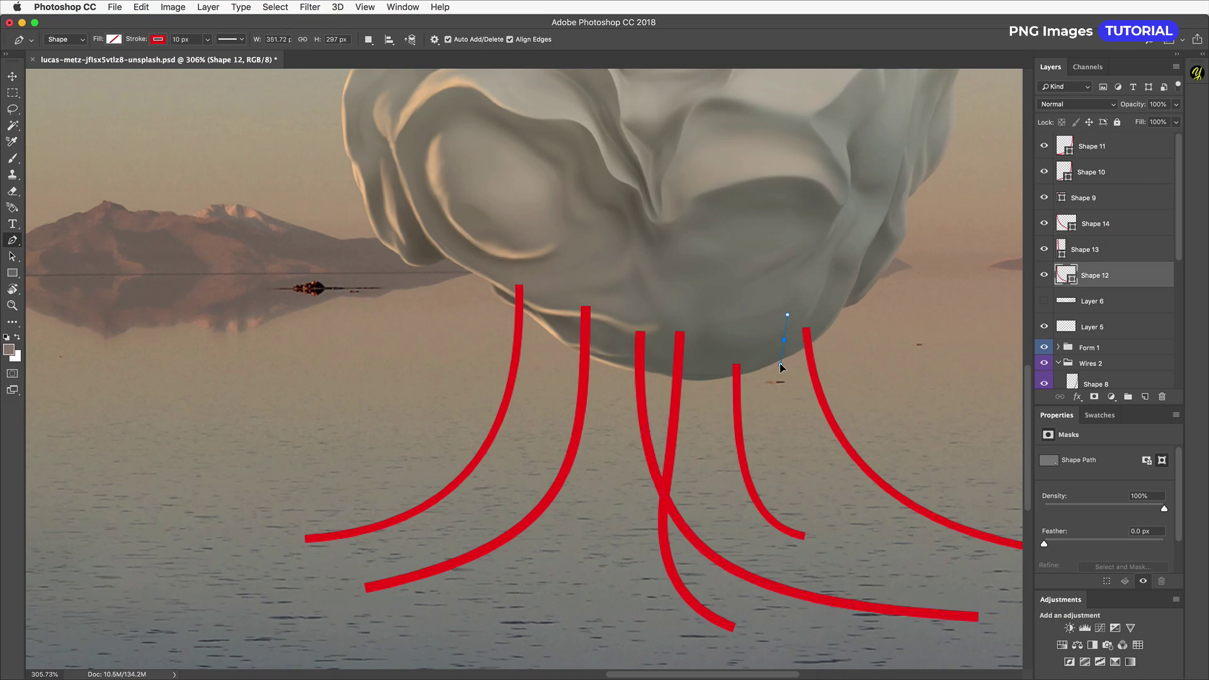
pyautogui.moveTo(560, 306); pyautogui.dragTo(486, 123)
pyautogui.moveTo(633, 489); pyautogui.dragTo(588, 483)
pyautogui.moveTo(781, 365); pyautogui.dragTo(783, 415)
pyautogui.doubleClick(177, 40)
pyautogui.write('8')
pyautogui.press('Return')
pyautogui.press('Escape')
# - Draw a second hanging wire loop beneath the right form
pyautogui.moveTo(532, 314); pyautogui.dragTo(534, 362)
pyautogui.moveTo(726, 358); pyautogui.dragTo(730, 258)
pyautogui.moveTo(535, 362); pyautogui.dragTo(539, 468)
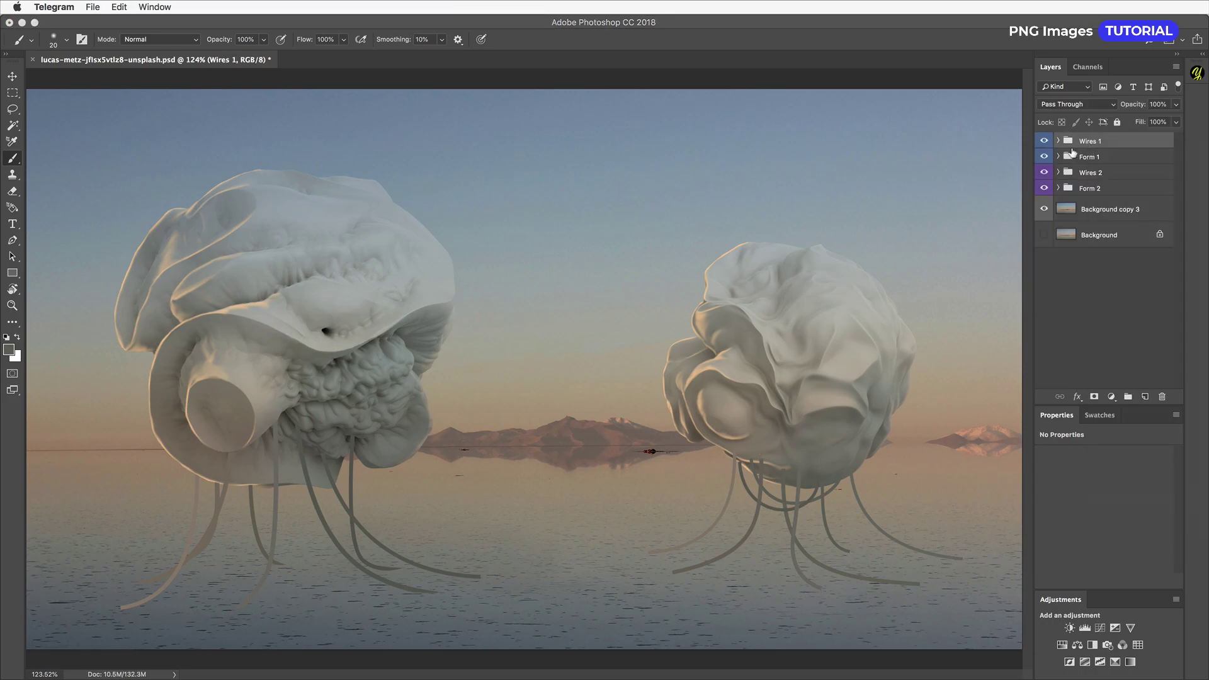
# - Lock the transparent pixels of all shape layers in the Wires 2 group
pyautogui.click(1058, 174)
pyautogui.click(1058, 174)
pyautogui.click(1097, 191)
pyautogui.scroll(-1, 1135, 310)
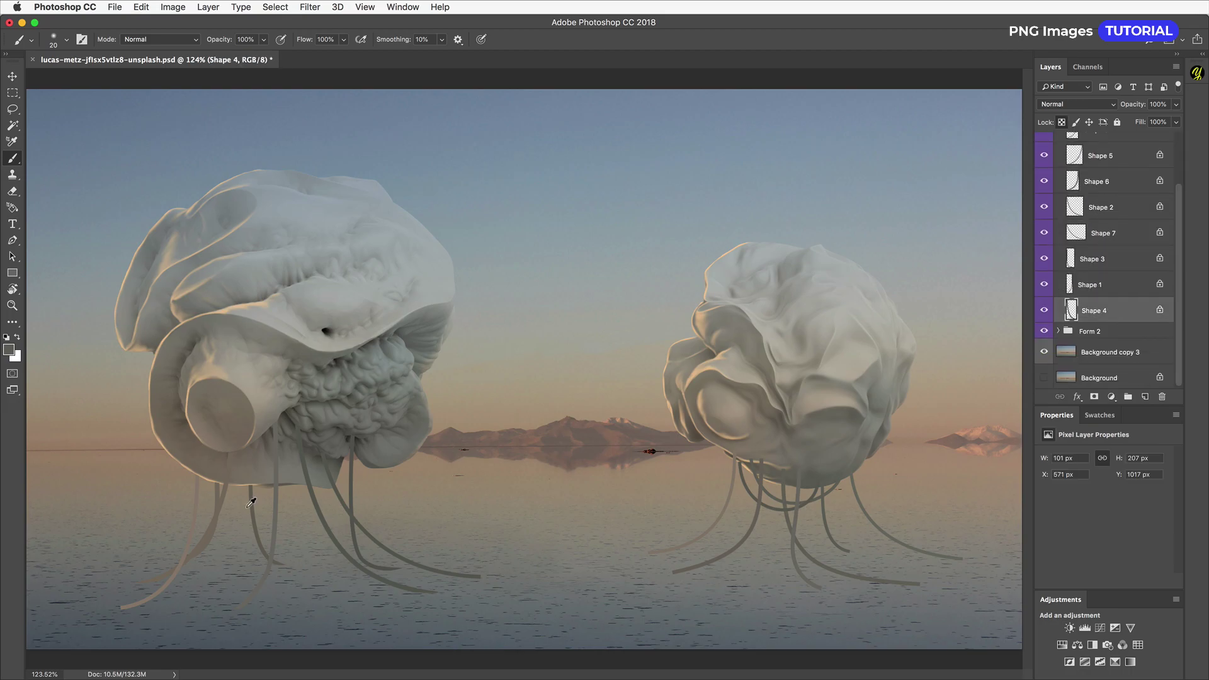
# - Paint soft shading along the full length of the Shape 1 leg to make it look round
pyautogui.scroll(5, 251, 502)
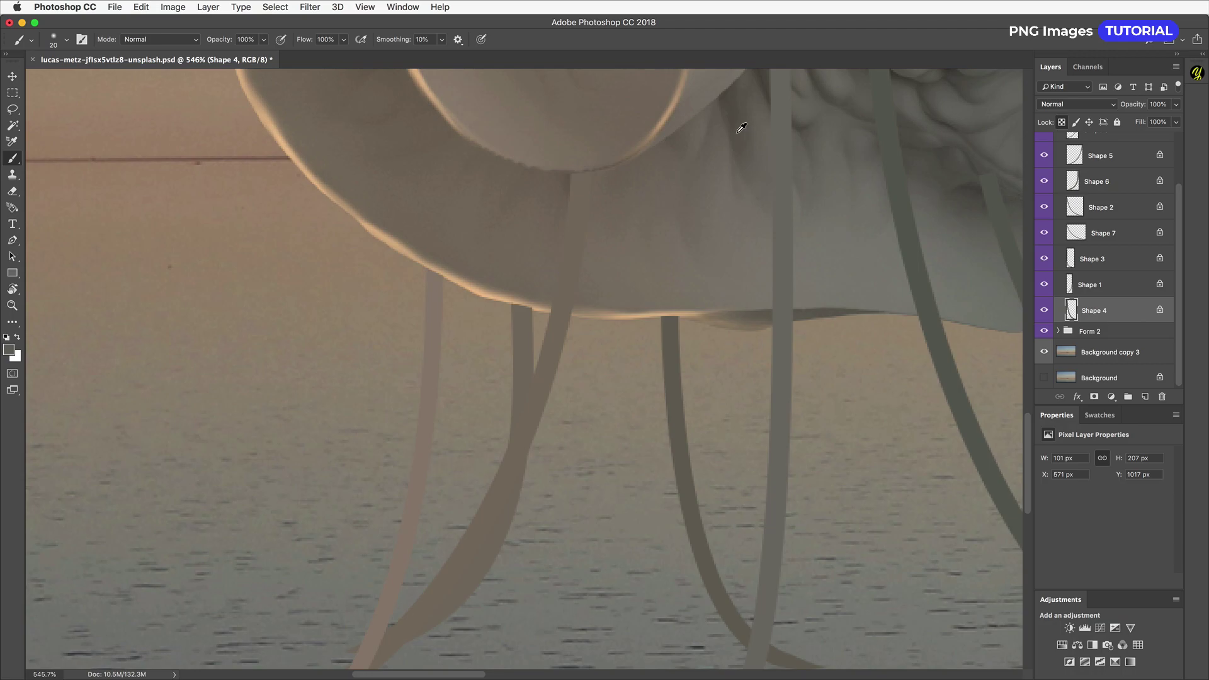
pyautogui.moveTo(745, 171); pyautogui.dragTo(782, 375)
pyautogui.keyDown('super'); pyautogui.click(821, 252); pyautogui.keyUp('super')
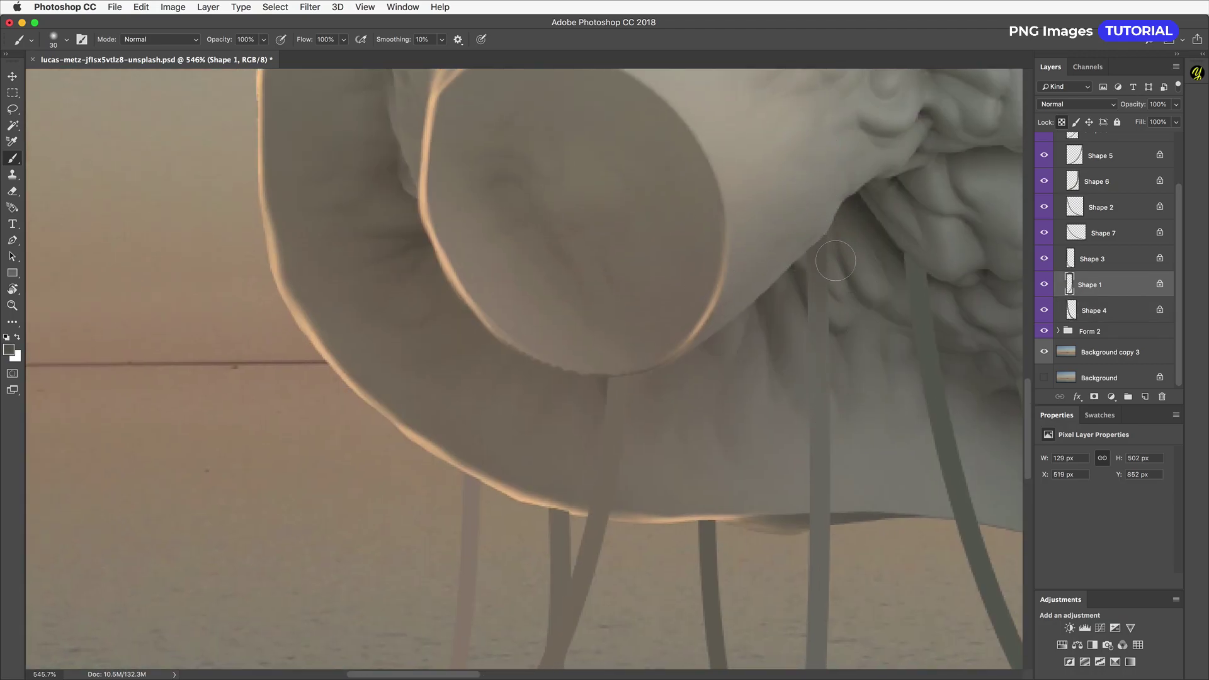
pyautogui.moveTo(833, 544); pyautogui.dragTo(818, 228)
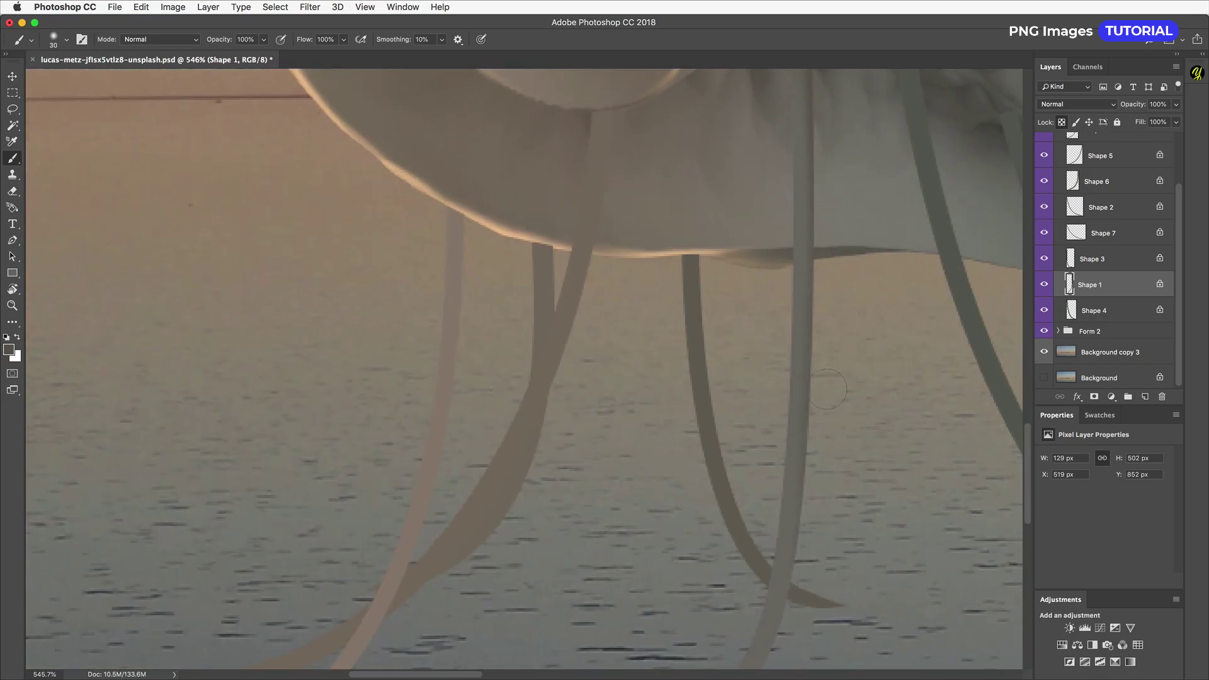
pyautogui.scroll(-5, 826, 350)
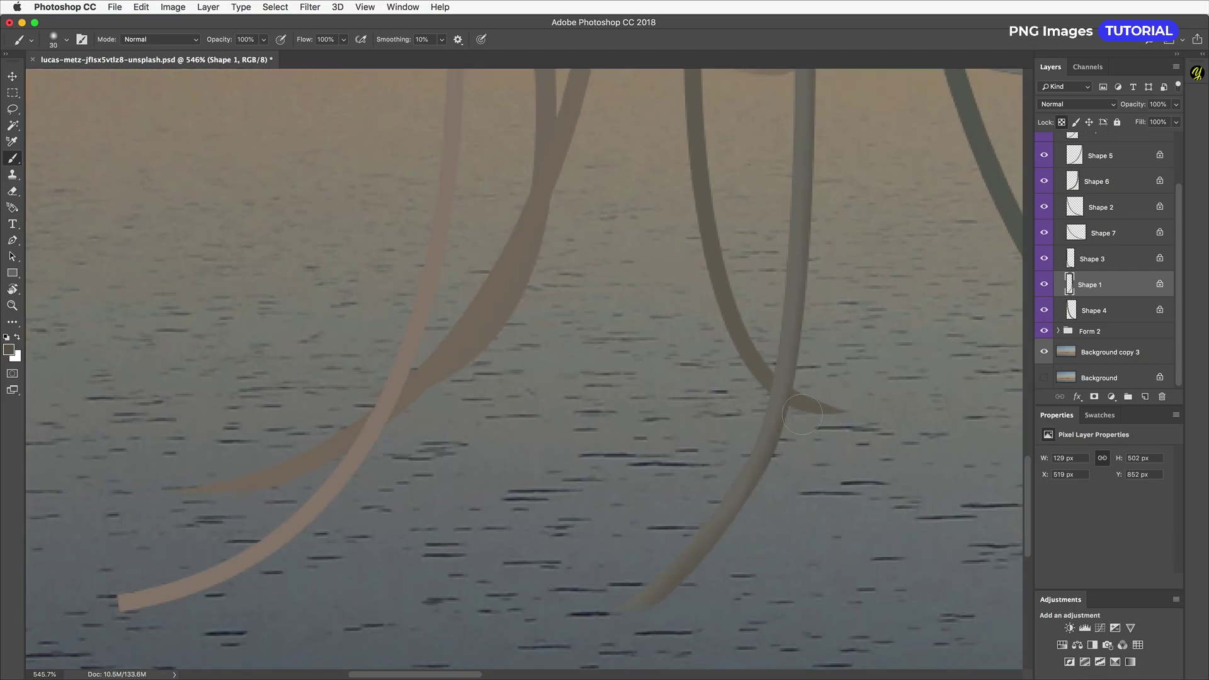
pyautogui.scroll(6, 827, 266)
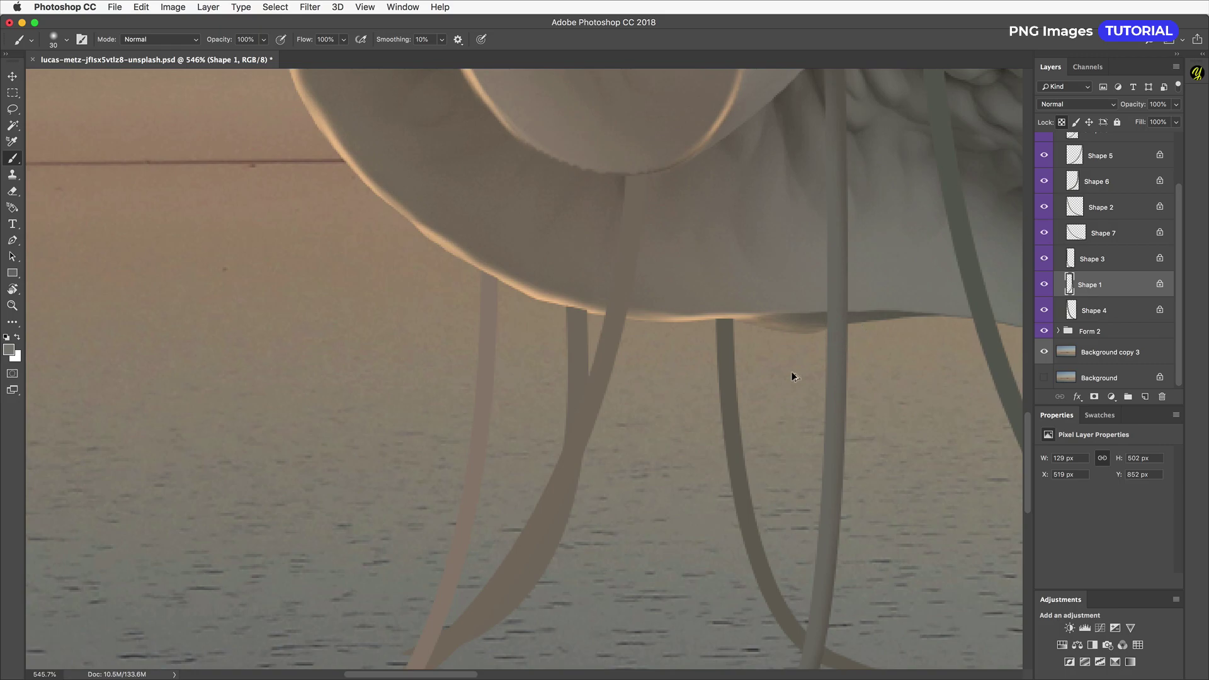
# - Paint soft shading with a sampled tone along the Shape 4 leg
pyautogui.keyDown('super'); pyautogui.click(726, 371); pyautogui.keyUp('super')
pyautogui.moveTo(750, 441); pyautogui.dragTo(646, 211)
pyautogui.moveTo(633, 297); pyautogui.dragTo(687, 413)
pyautogui.moveTo(730, 157); pyautogui.dragTo(694, 452)
# - Unlock the transparent pixels of Shape 7 and erase its upper end to blend it into the form
pyautogui.keyDown('super'); pyautogui.click(902, 269); pyautogui.keyUp('super')
pyautogui.press('/')
pyautogui.press('e')
pyautogui.scroll(5, 910, 264)
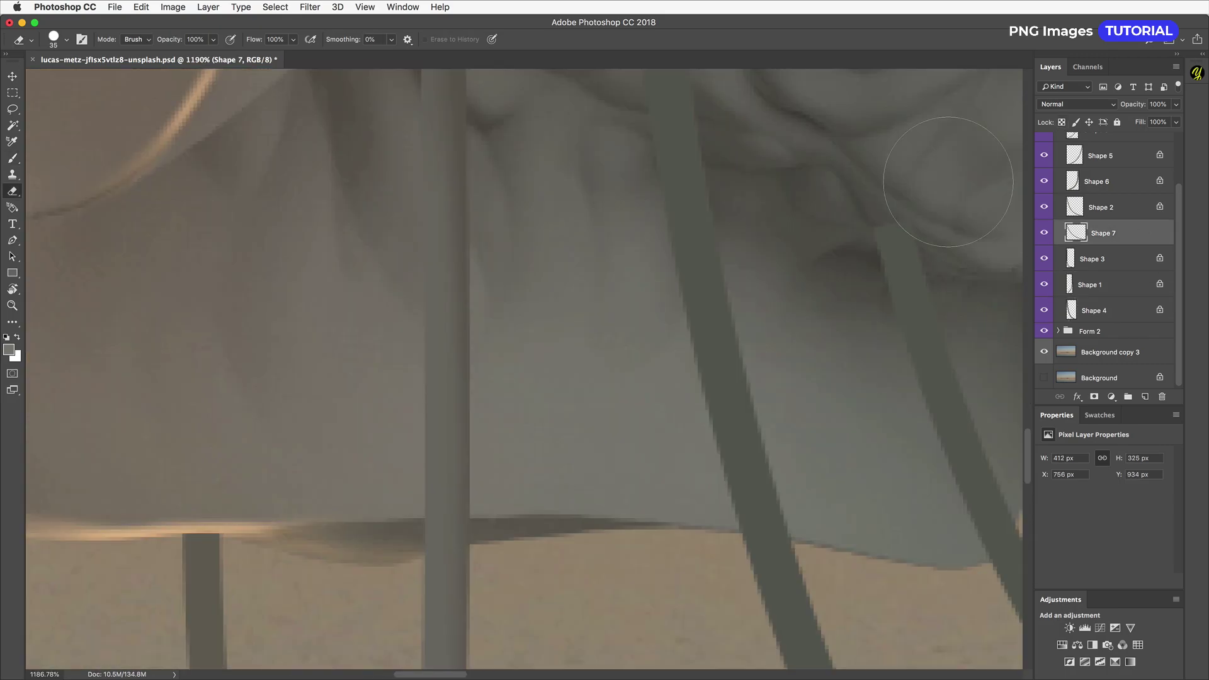
# - Paint light and dark shading along the edges of the Shape 7 leg down to the water
pyautogui.press('b')
pyautogui.scroll(-5, 831, 397)
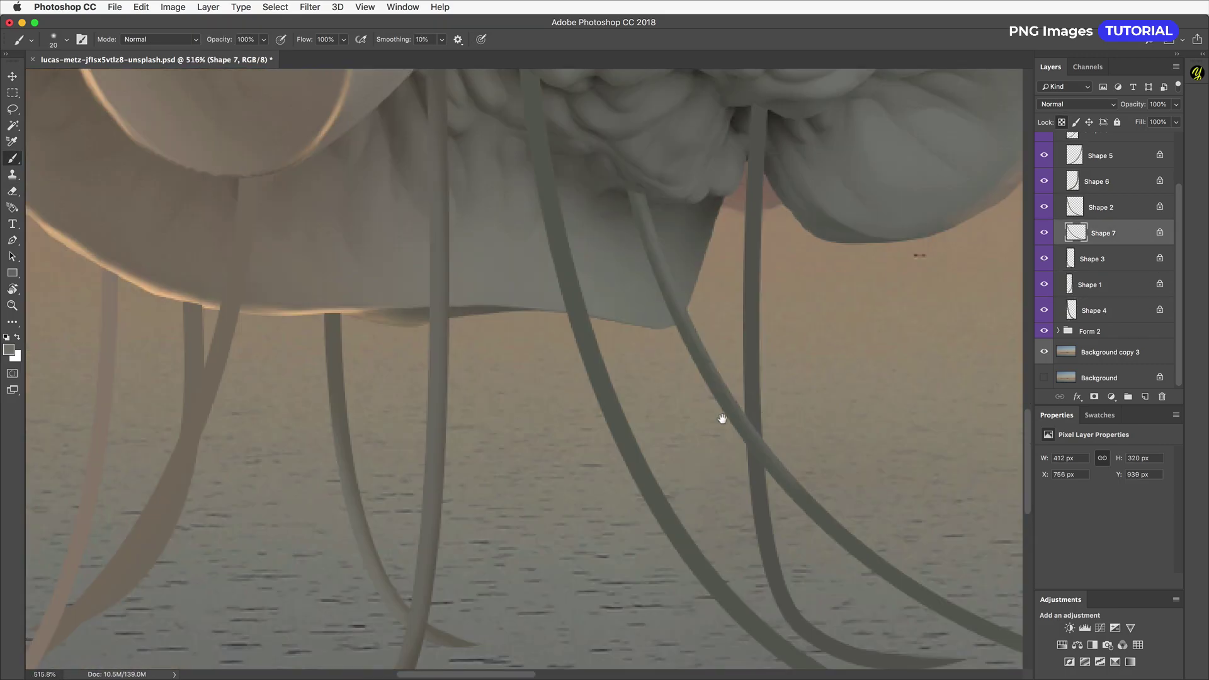
pyautogui.scroll(3, 756, 431)
pyautogui.scroll(5, 644, 343)
pyautogui.hscroll(-2, 645, 343)
pyautogui.moveTo(530, 183); pyautogui.dragTo(549, 290)
pyautogui.scroll(-4, 567, 378)
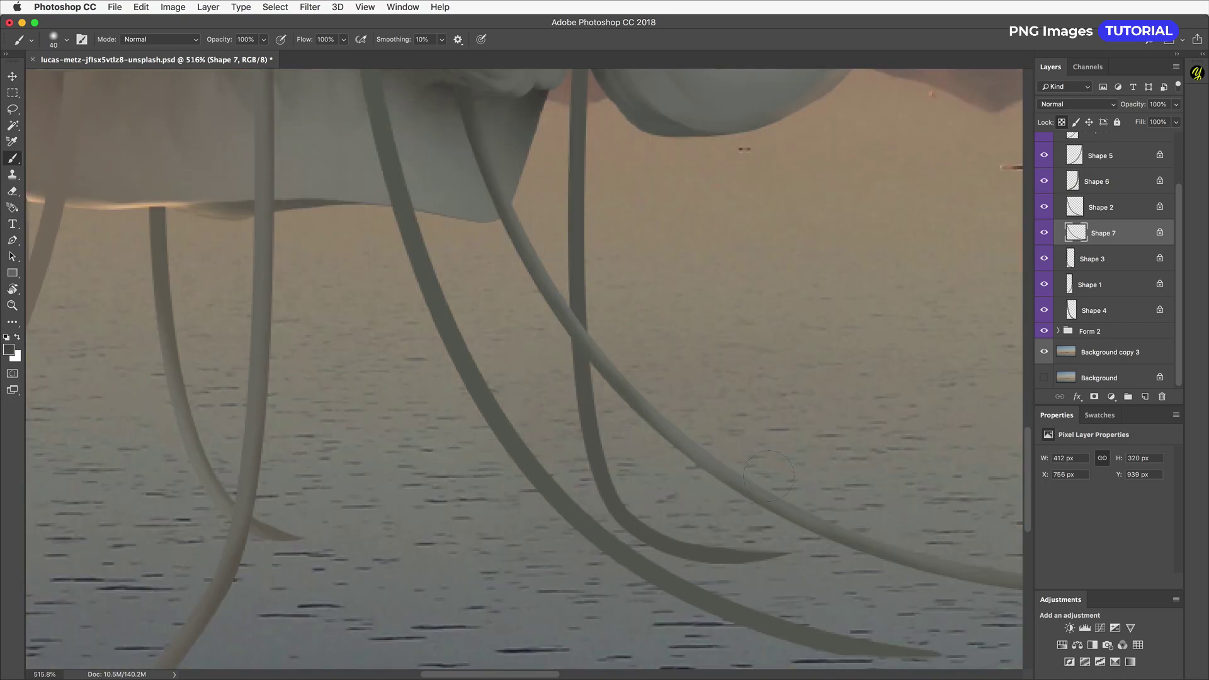
# - Unlock the Shape 7 layer and erase its lower end into a tapered tip
pyautogui.click(1161, 233)
pyautogui.press('e')
pyautogui.hscroll(5, 693, 410)
pyautogui.moveTo(778, 419); pyautogui.dragTo(674, 416)
# - Unlock the transparent pixels of Shape 8 and erase its lower end into a tapered tip at the water
pyautogui.hscroll(-10, 630, 391)
pyautogui.click(1160, 137)
pyautogui.click(1062, 122)
pyautogui.moveTo(400, 511); pyautogui.dragTo(453, 501)
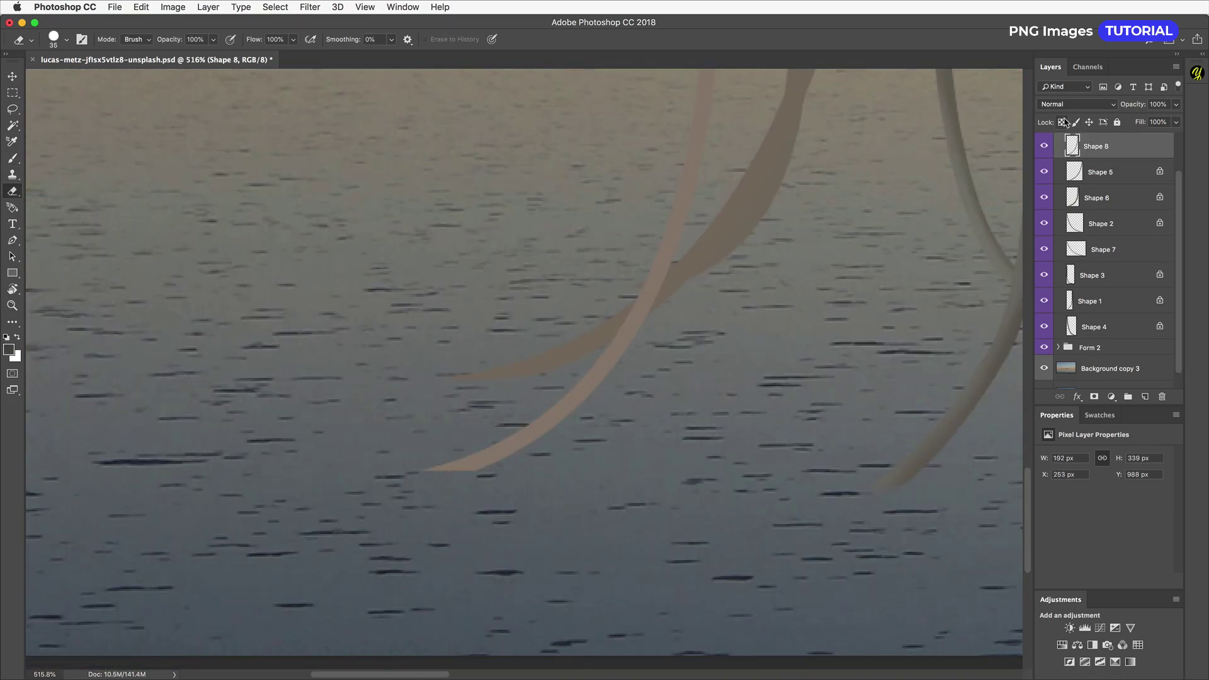
# - Lock the transparent pixels of the Shape 8 and Shape 7 layers
pyautogui.click(1062, 122)
pyautogui.click(1102, 249)
pyautogui.click(1062, 122)
# - Paint soft shading along the Shape 6 leg with a sampled color
pyautogui.scroll(5, 777, 256)
pyautogui.keyDown('super'); pyautogui.click(775, 255); pyautogui.keyUp('super')
pyautogui.press('b')
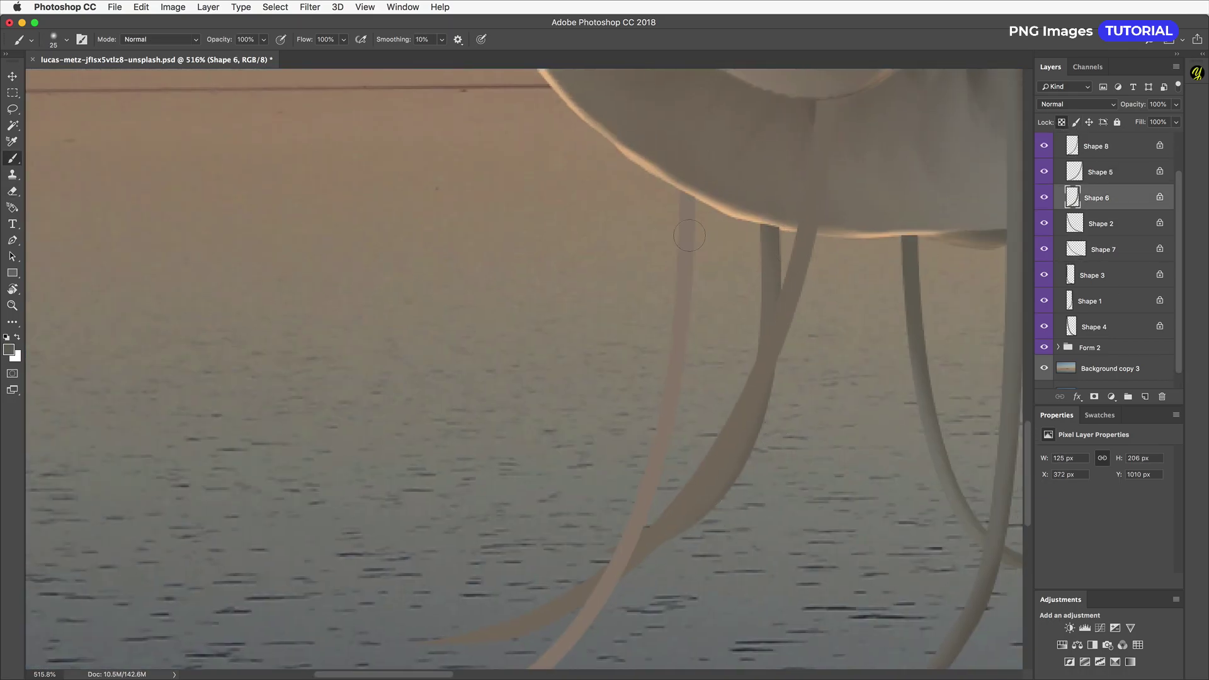
pyautogui.keyDown('alt'); pyautogui.click(653, 152); pyautogui.keyUp('alt')
pyautogui.press('[')
pyautogui.press('[')
pyautogui.press('[')
pyautogui.scroll(1, 777, 340)
# - Paint shading along the Shape 8 leg from its tip at the water up to the form, using a sampled color
pyautogui.hscroll(-1, 777, 340)
pyautogui.keyDown('super'); pyautogui.click(708, 230); pyautogui.keyUp('super')
pyautogui.press(']')
pyautogui.press(']')
pyautogui.scroll(-3, 710, 334)
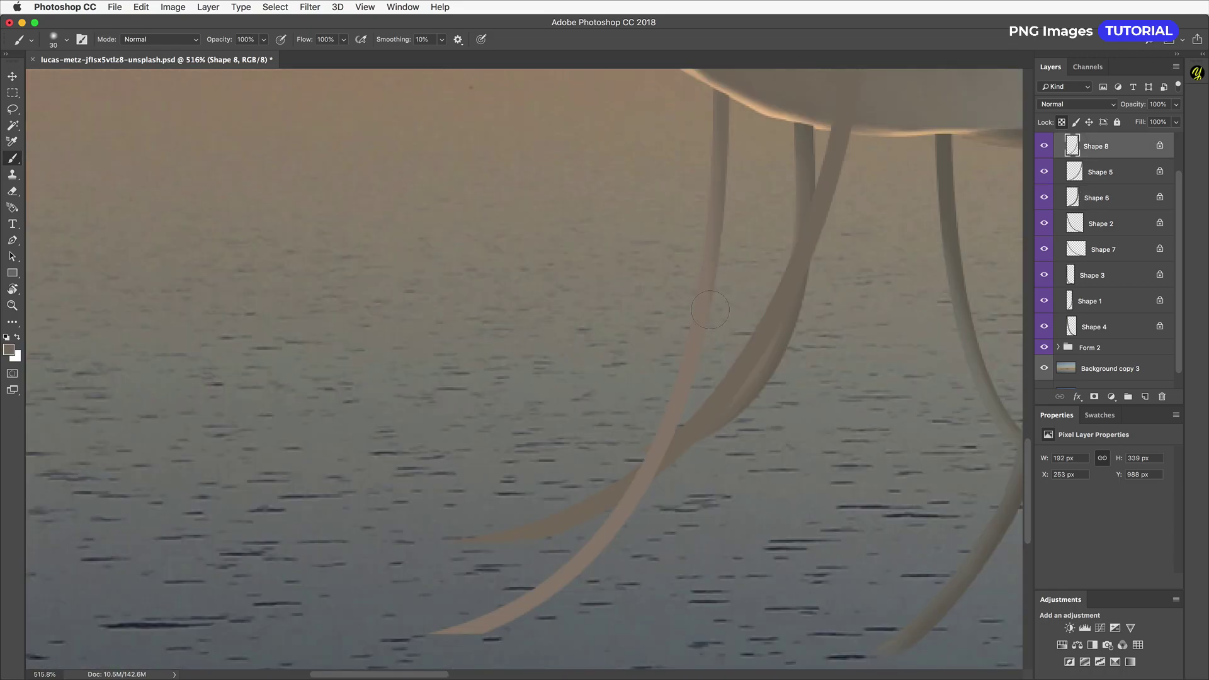
pyautogui.moveTo(592, 570); pyautogui.dragTo(504, 632)
pyautogui.scroll(5, 561, 580)
pyautogui.keyDown('alt'); pyautogui.click(698, 418); pyautogui.keyUp('alt')
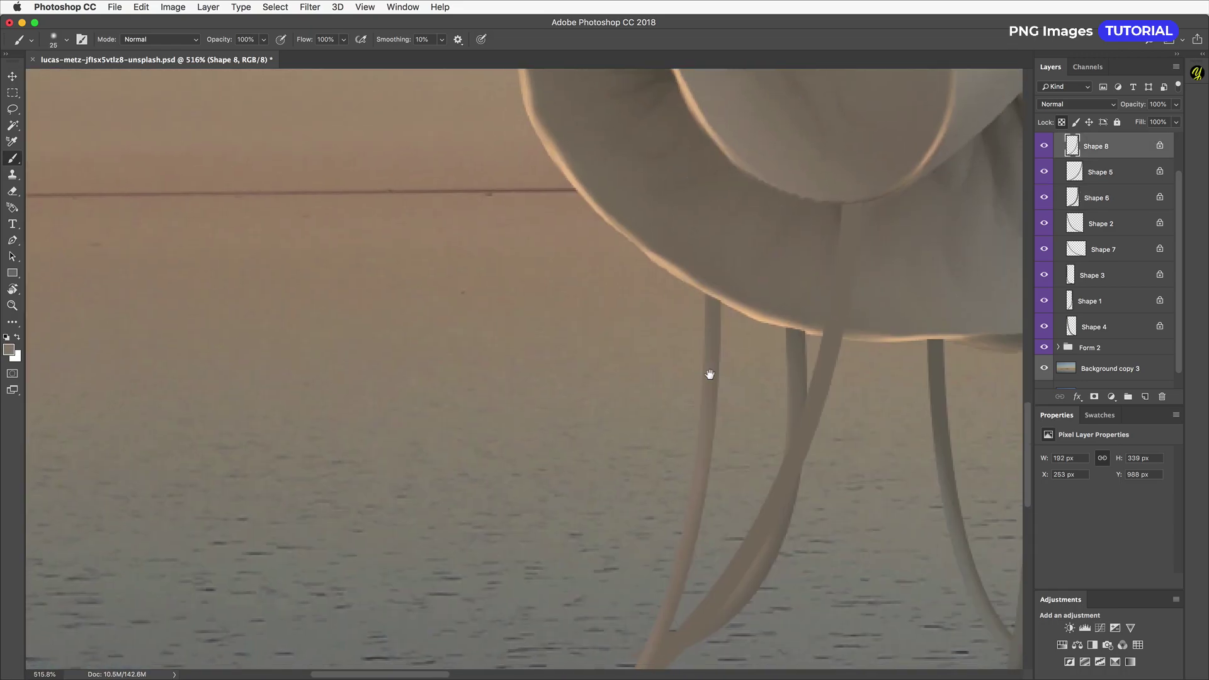
pyautogui.scroll(-2, 698, 418)
pyautogui.press(']')
pyautogui.moveTo(743, 406); pyautogui.dragTo(748, 234)
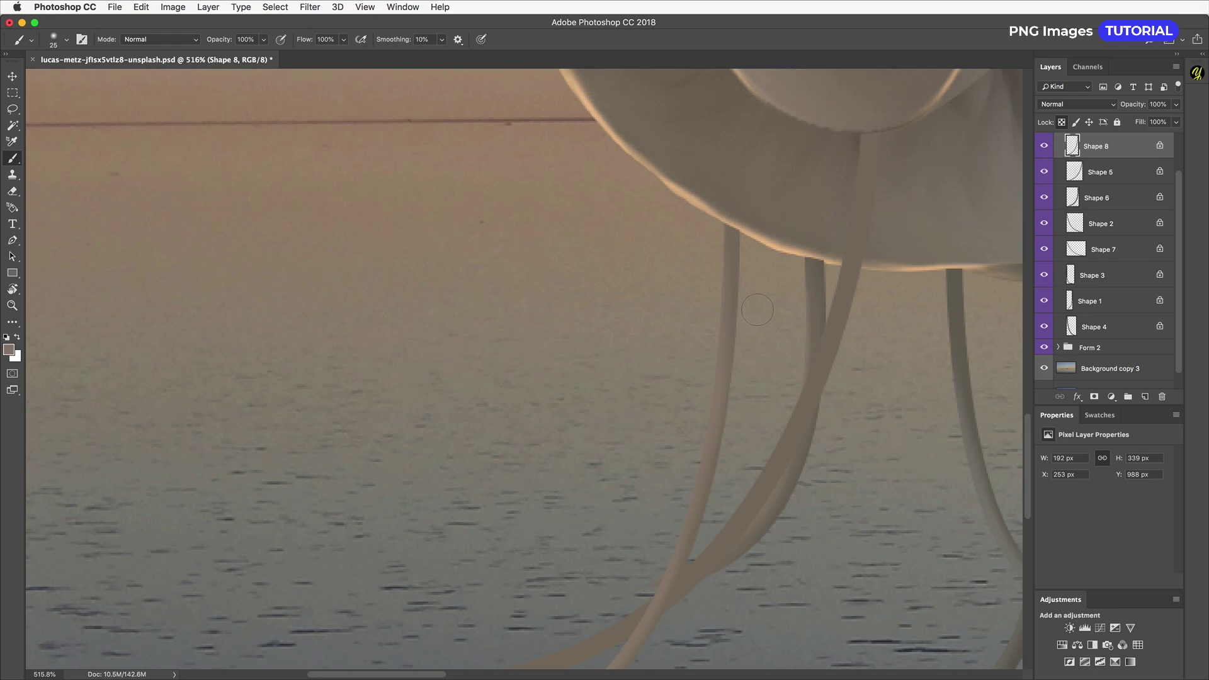
pyautogui.moveTo(721, 524); pyautogui.dragTo(709, 398)
# - Paint soft light shading along the Shape 5 leg from the form down to the water
pyautogui.keyDown('super'); pyautogui.click(710, 399); pyautogui.keyUp('super')
pyautogui.press('[')
pyautogui.moveTo(828, 144); pyautogui.dragTo(820, 192)
pyautogui.moveTo(818, 192); pyautogui.dragTo(784, 337)
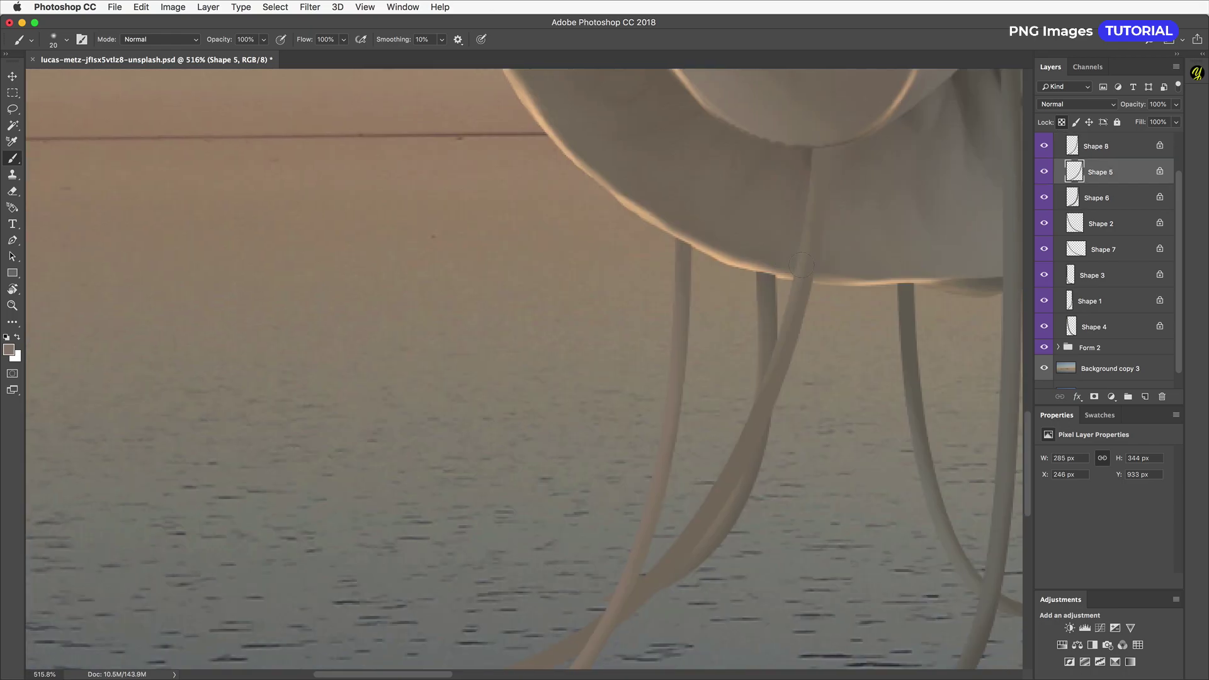
pyautogui.moveTo(700, 512); pyautogui.dragTo(778, 378)
pyautogui.moveTo(775, 382); pyautogui.dragTo(501, 562)
pyautogui.moveTo(842, 280)
pyautogui.mouseDown()
pyautogui.moveTo(723, 427)
pyautogui.moveTo(412, 463)
pyautogui.mouseUp()
pyautogui.moveTo(784, 403); pyautogui.dragTo(510, 423)
# - Shade the Shape 2 leg with a grey sampled from its surroundings, and shade the Shape 3 leg to match
pyautogui.press('super+minus')
pyautogui.press('super+minus')
pyautogui.keyDown('super'); pyautogui.click(502, 291); pyautogui.keyUp('super')
pyautogui.keyDown('alt'); pyautogui.click(494, 289); pyautogui.keyUp('alt')
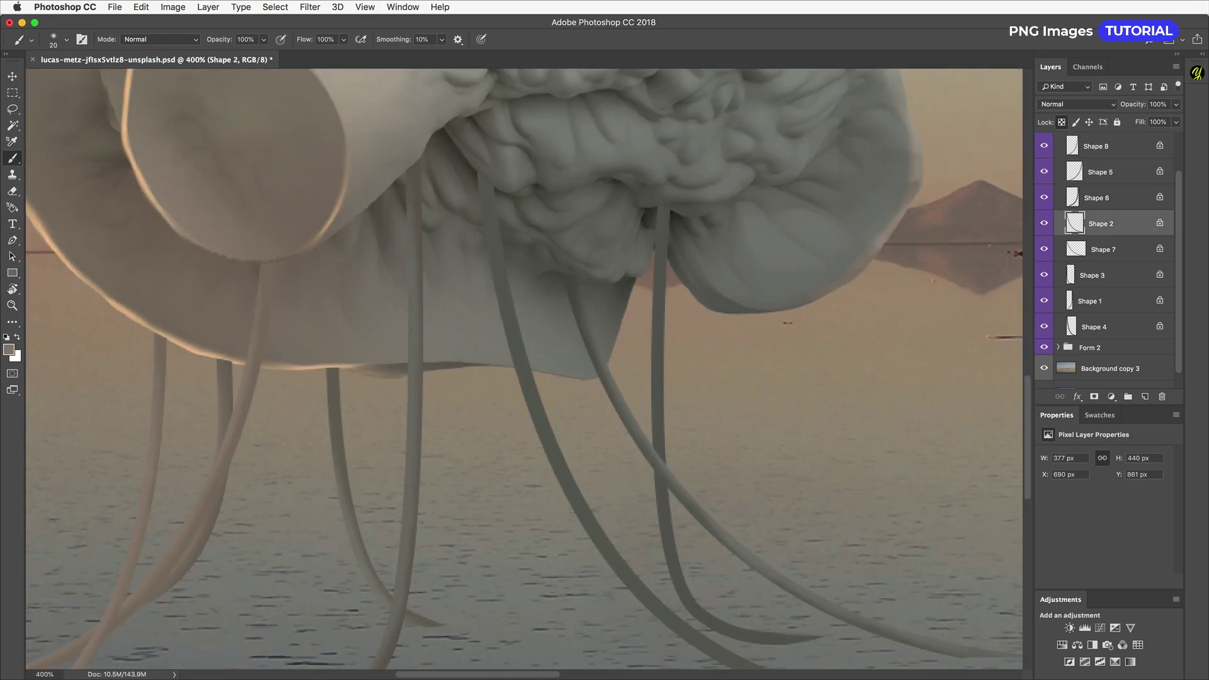
pyautogui.scroll(-4, 580, 446)
pyautogui.scroll(4, 615, 360)
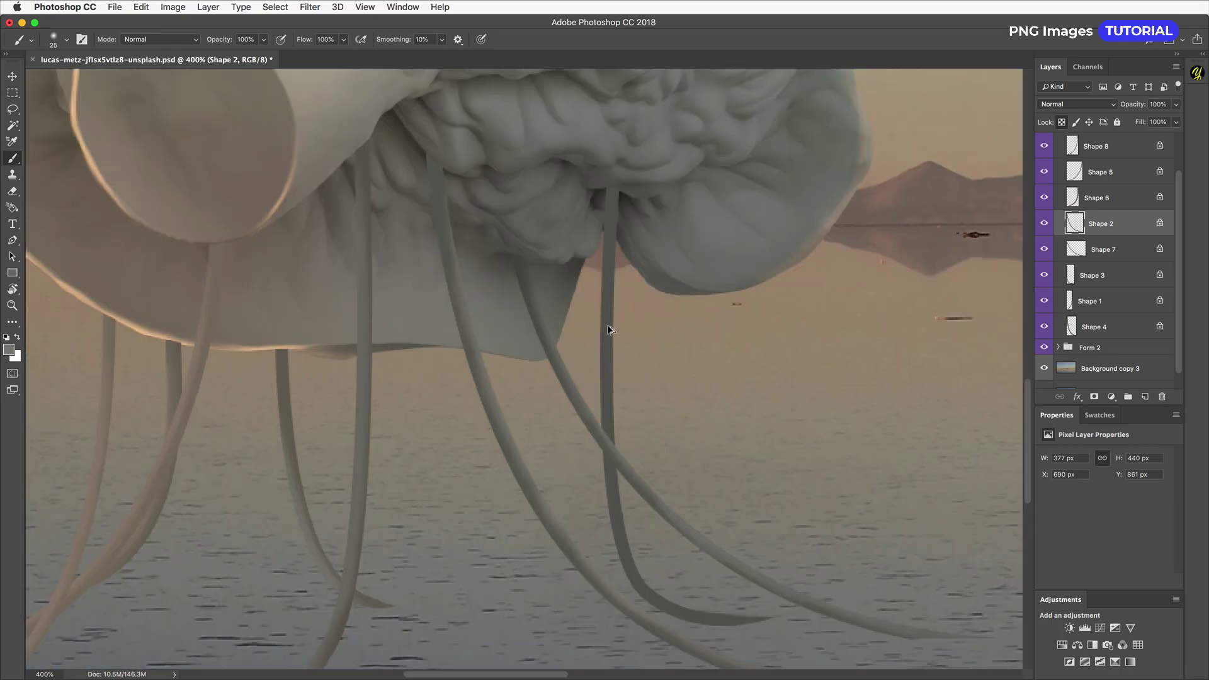
pyautogui.keyDown('super'); pyautogui.click(602, 195); pyautogui.keyUp('super')
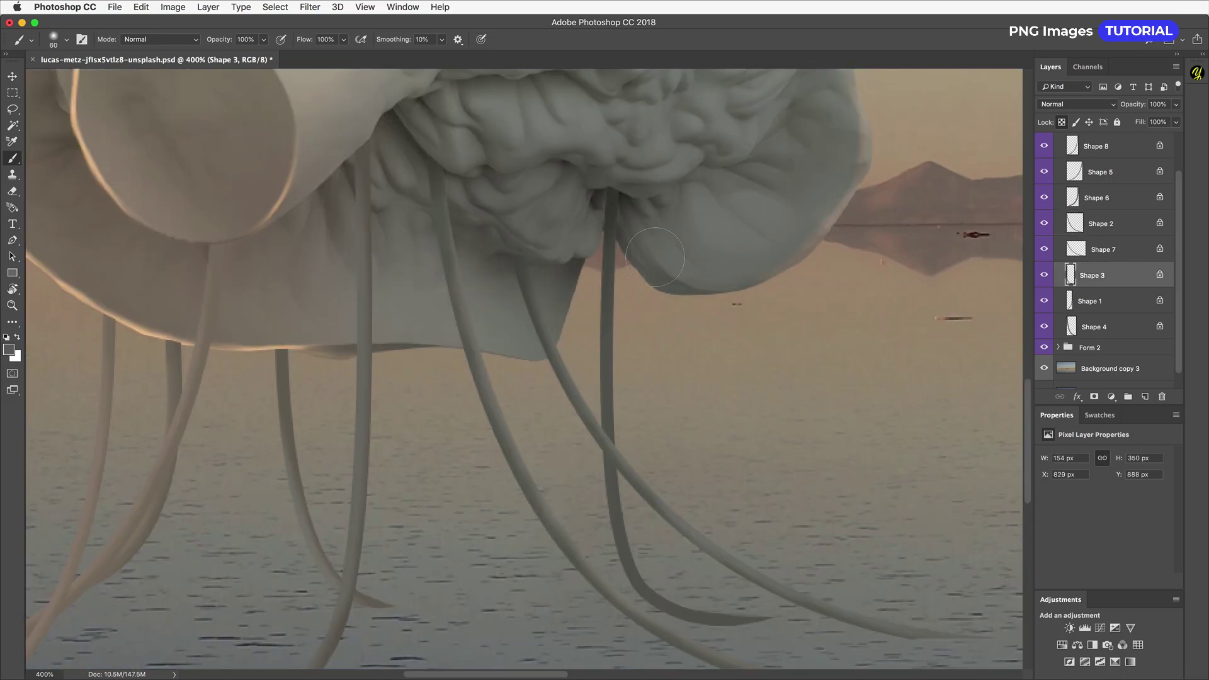
# - Sample the warm rim-light color from the form's edge and paint a thin highlight along the Shape 5 leg
pyautogui.hscroll(-7, 621, 364)
pyautogui.keyDown('alt'); pyautogui.click(543, 295); pyautogui.keyUp('alt')
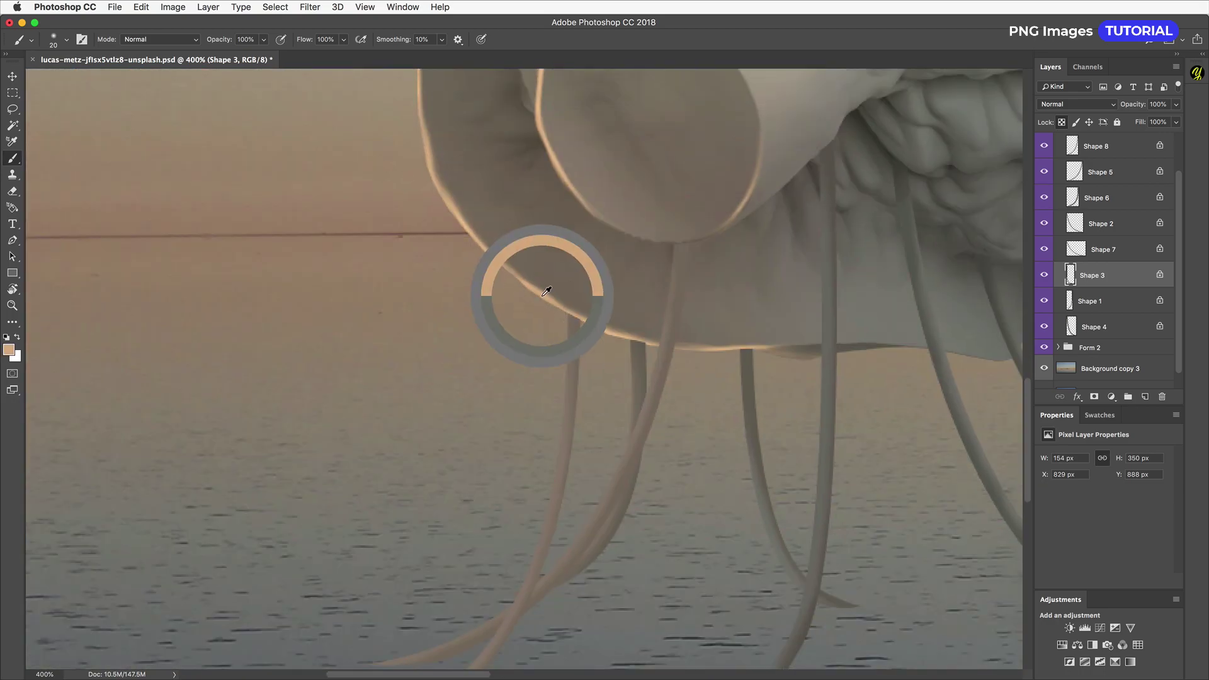
pyautogui.click(1087, 174)
pyautogui.press('super+plus')
pyautogui.press('[')
pyautogui.press('[')
pyautogui.press('[')
pyautogui.press('[')
pyautogui.press('[')
pyautogui.moveTo(634, 497); pyautogui.dragTo(703, 408)
pyautogui.moveTo(690, 438); pyautogui.dragTo(598, 559)
pyautogui.moveTo(548, 592); pyautogui.dragTo(575, 632)
pyautogui.moveTo(719, 474); pyautogui.dragTo(749, 417)
# - Paint the warm rim highlight along the sunlit edges of the Shape 6 and Shape 8 legs
pyautogui.click(1096, 198)
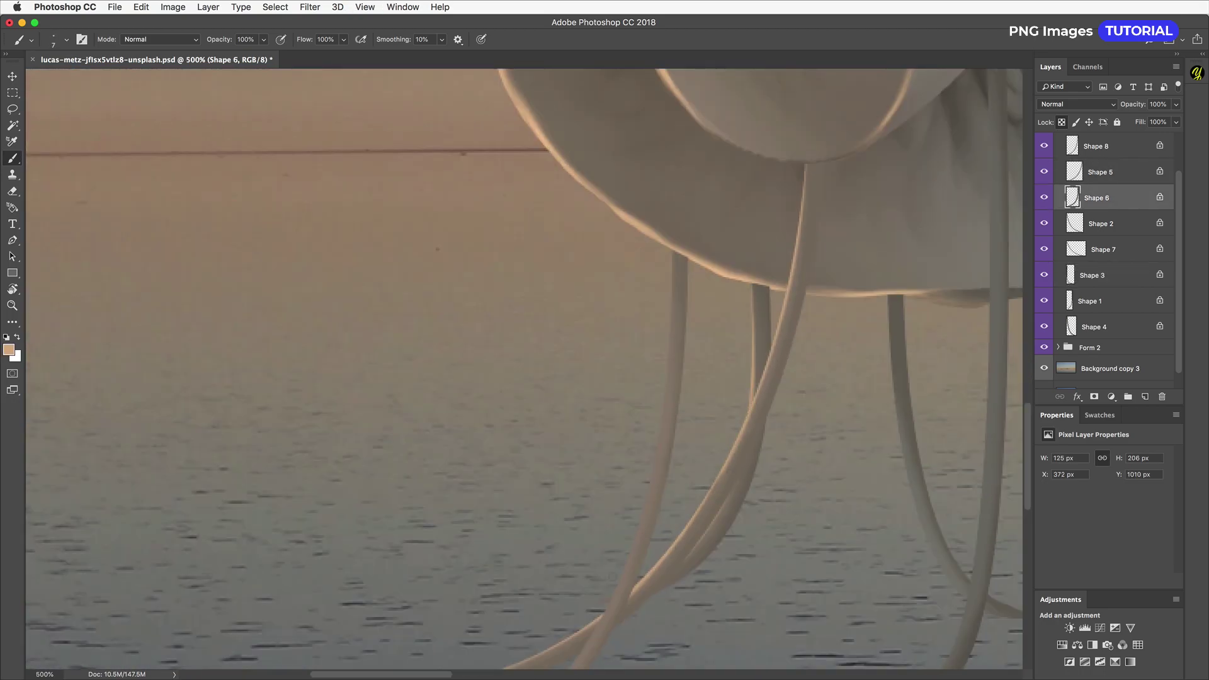
pyautogui.keyDown('super'); pyautogui.click(669, 382); pyautogui.keyUp('super')
pyautogui.scroll(-3, 669, 382)
pyautogui.hscroll(-1, 670, 382)
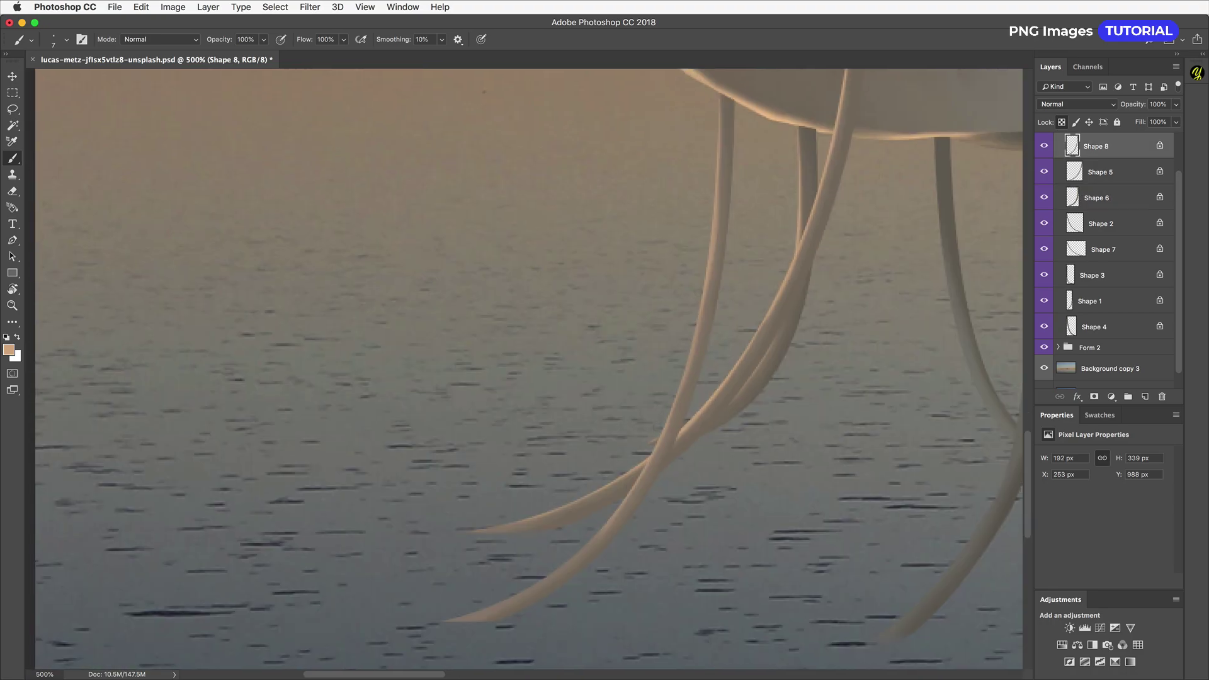
# - Paint the warm rim highlight along the Shape 1 leg down to the water and along the Shape 4 leg
pyautogui.hscroll(7, 664, 310)
pyautogui.keyDown('super'); pyautogui.click(791, 343); pyautogui.keyUp('super')
pyautogui.press(']')
pyautogui.moveTo(768, 351)
pyautogui.mouseDown()
pyautogui.moveTo(765, 442)
pyautogui.moveTo(725, 627)
pyautogui.mouseUp()
pyautogui.scroll(-3, 740, 535)
pyautogui.moveTo(792, 529); pyautogui.dragTo(705, 649)
pyautogui.scroll(2, 752, 441)
pyautogui.keyDown('super'); pyautogui.click(743, 347); pyautogui.keyUp('super')
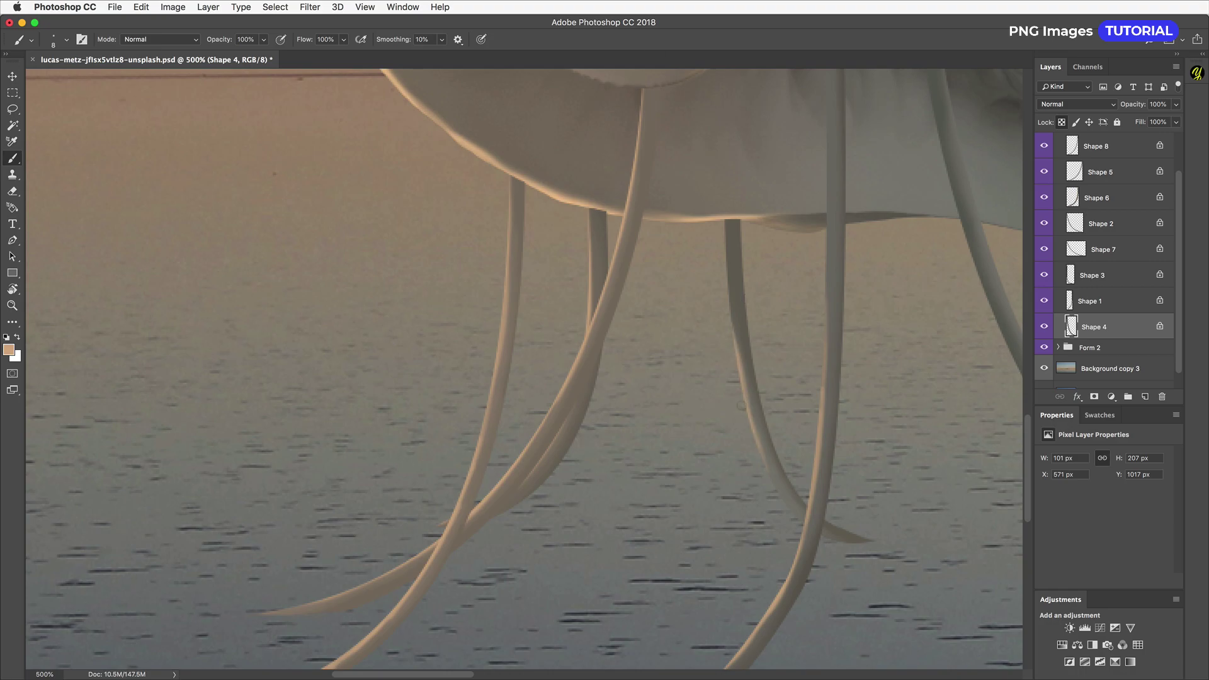
# - Paint the warm rim highlight along the sunlit edges of the Shape 3 and Shape 2 legs
pyautogui.scroll(-5, 715, 113)
pyautogui.keyDown('super'); pyautogui.click(736, 440); pyautogui.keyUp('super')
pyautogui.scroll(8, 696, 277)
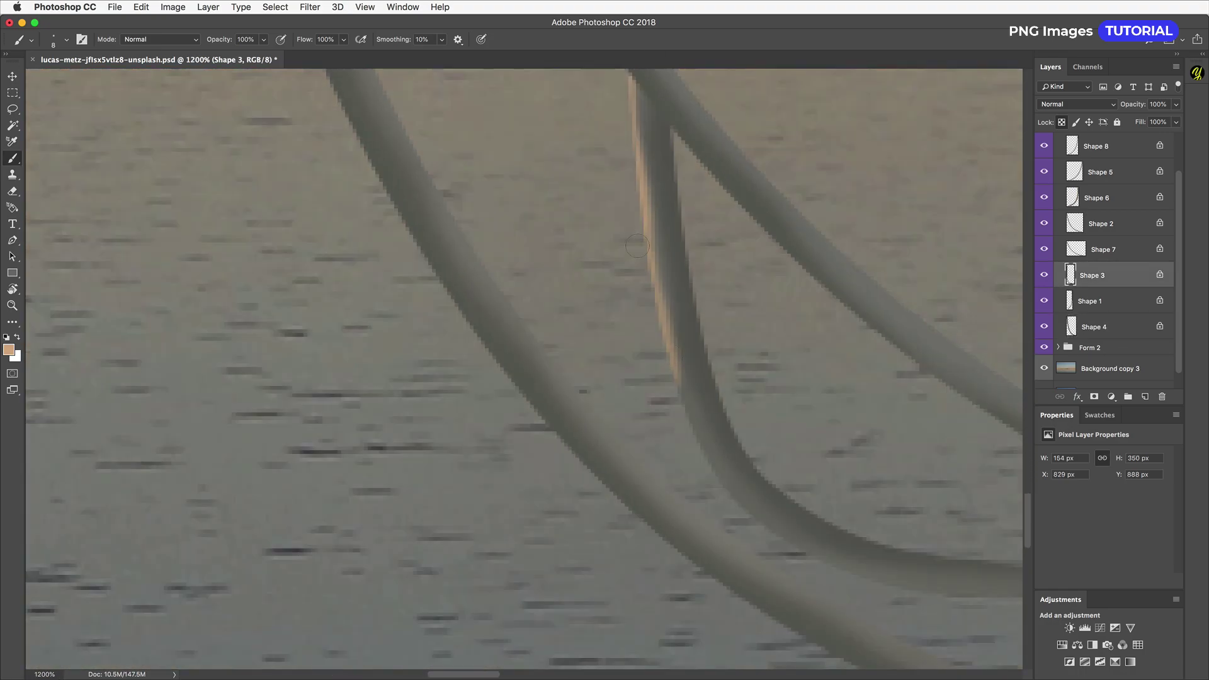
pyautogui.scroll(-4, 670, 355)
# - Paint the warm rim highlight along the sunlit edge of the Shape 7 leg
pyautogui.keyDown('super'); pyautogui.click(566, 224); pyautogui.keyUp('super')
pyautogui.scroll(3, 565, 223)
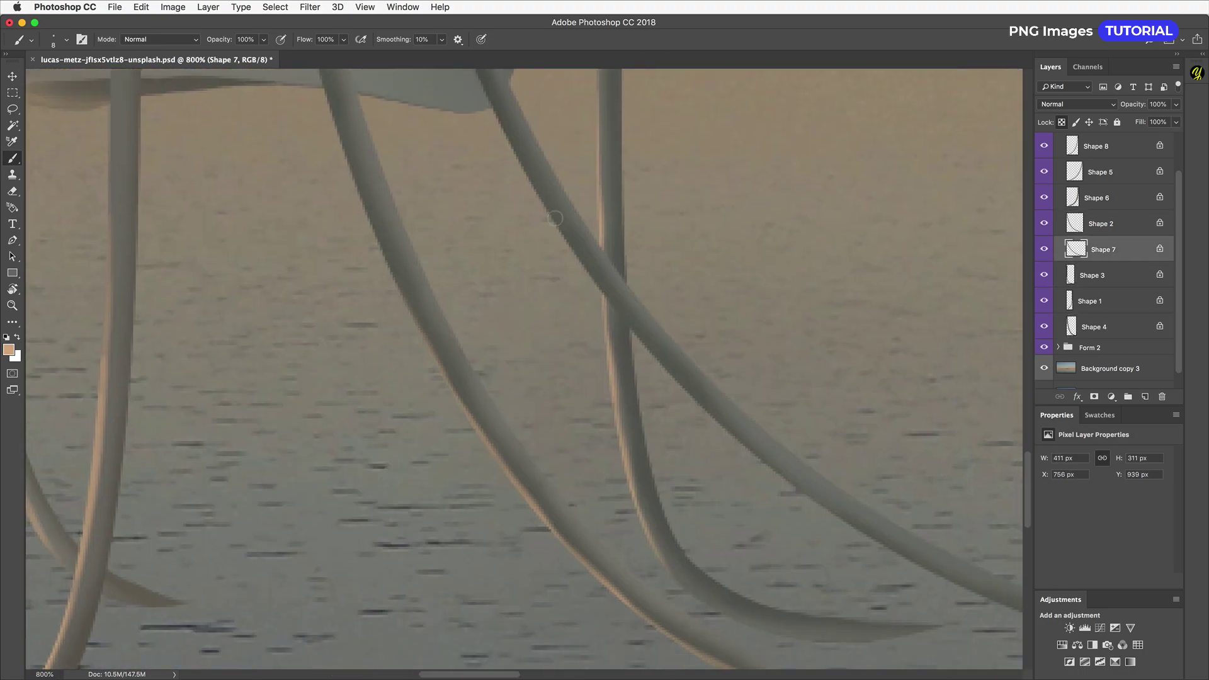
pyautogui.moveTo(558, 224); pyautogui.dragTo(699, 403)
pyautogui.moveTo(699, 403); pyautogui.dragTo(532, 258)
pyautogui.scroll(-5, 532, 403)
pyautogui.scroll(5, 261, 558)
# - Touch up the shading on the Shape 1 and Shape 5 legs with a sampled brown tone
pyautogui.keyDown('super'); pyautogui.click(535, 469); pyautogui.keyUp('super')
pyautogui.click(12, 322)
pyautogui.click(63, 572)
pyautogui.press('b')
pyautogui.moveTo(271, 262); pyautogui.dragTo(531, 325)
pyautogui.keyDown('alt'); pyautogui.click(531, 325); pyautogui.keyUp('alt')
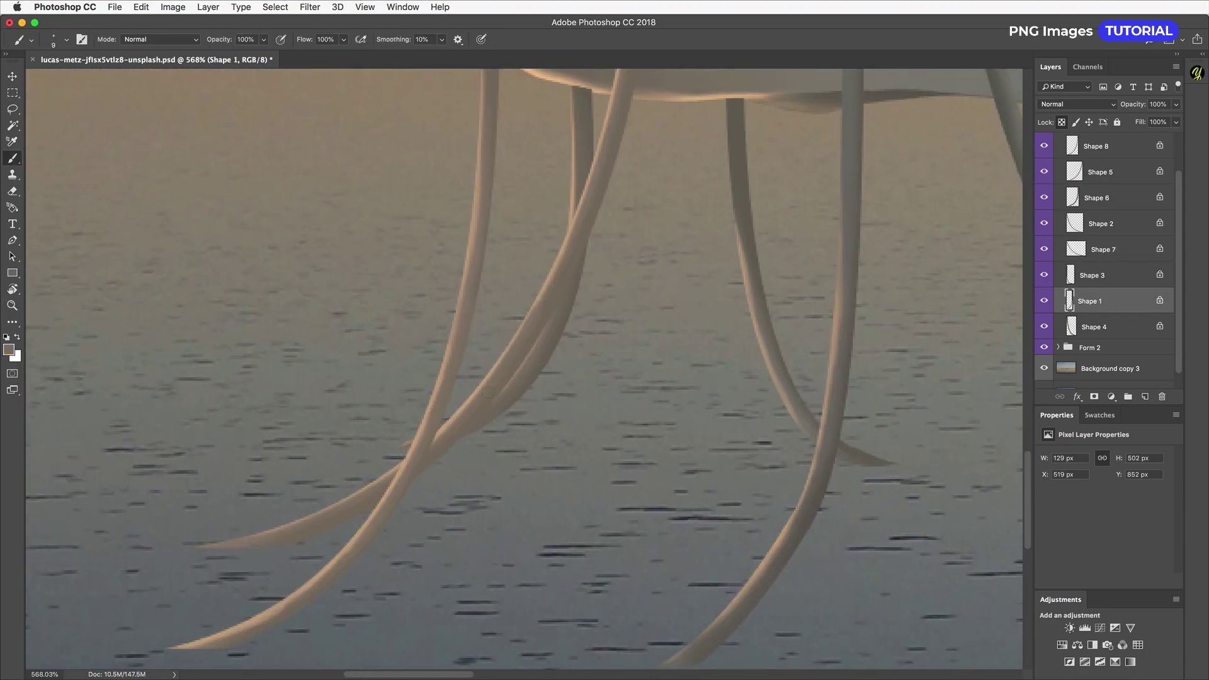
pyautogui.keyDown('super'); pyautogui.click(490, 392); pyautogui.keyUp('super')
pyautogui.scroll(-10, 478, 434)
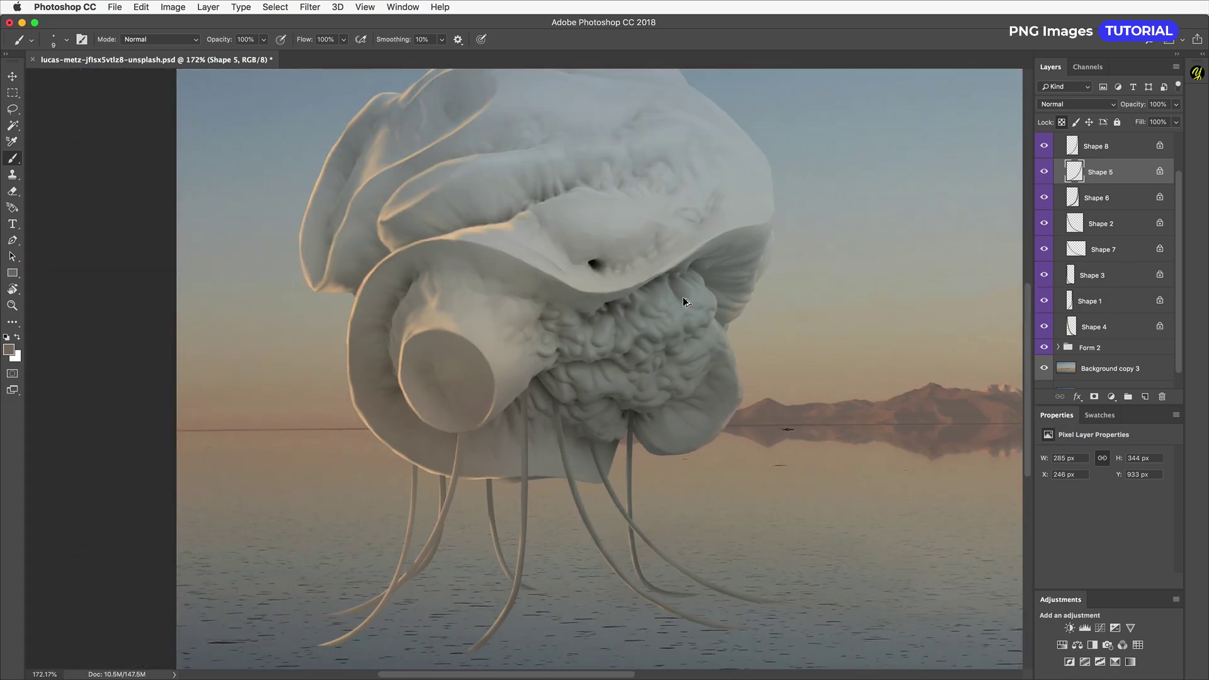
pyautogui.keyDown('super'); pyautogui.click(683, 299); pyautogui.keyUp('super')
pyautogui.scroll(-4, 1111, 315)
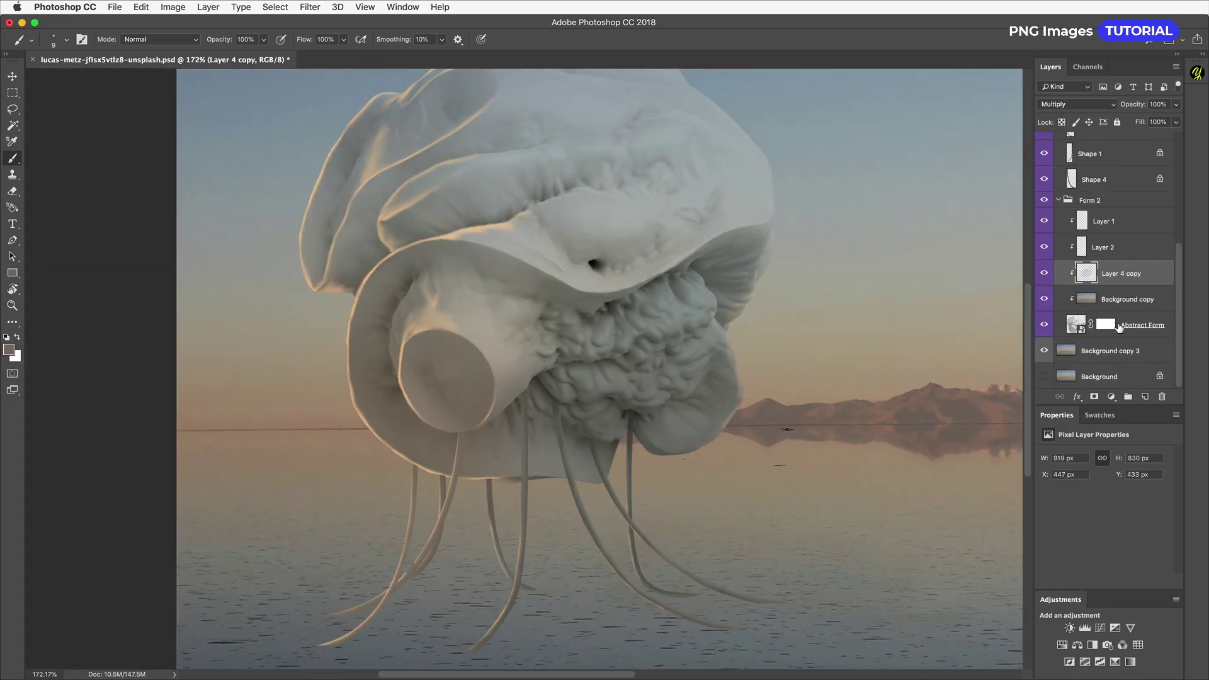
pyautogui.moveTo(1115, 326); pyautogui.dragTo(1114, 209)
pyautogui.click(1077, 105)
pyautogui.click(1059, 248)
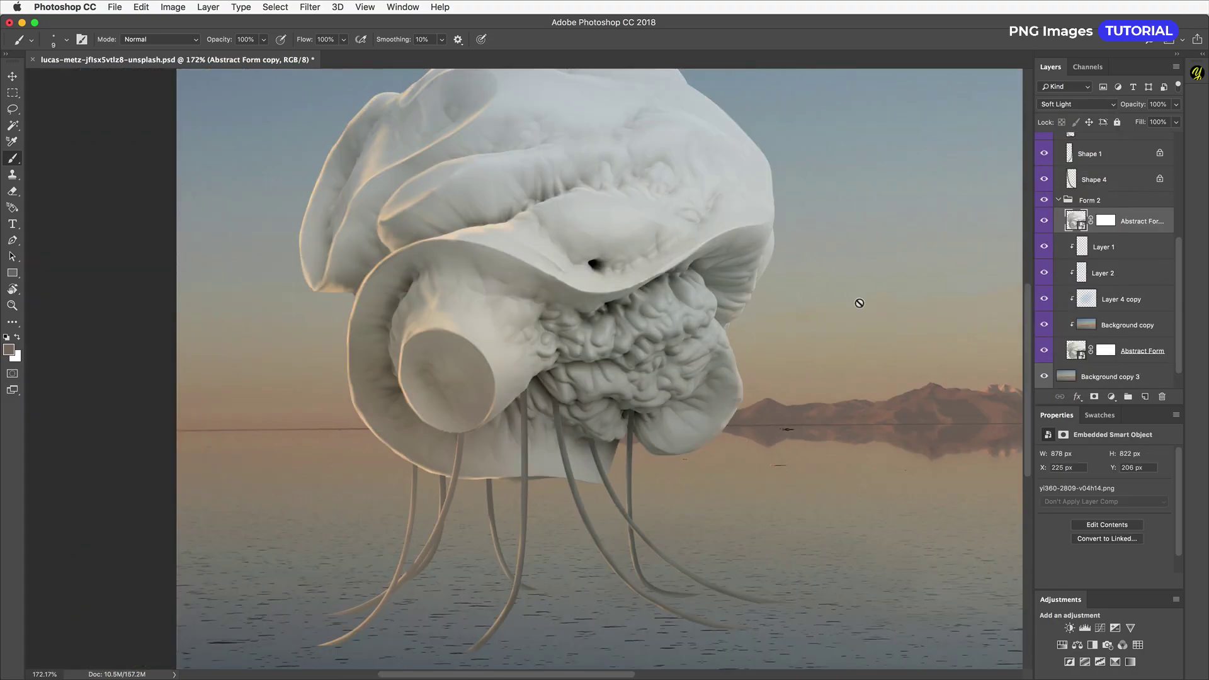
pyautogui.scroll(-2, 869, 299)
pyautogui.click(1111, 397)
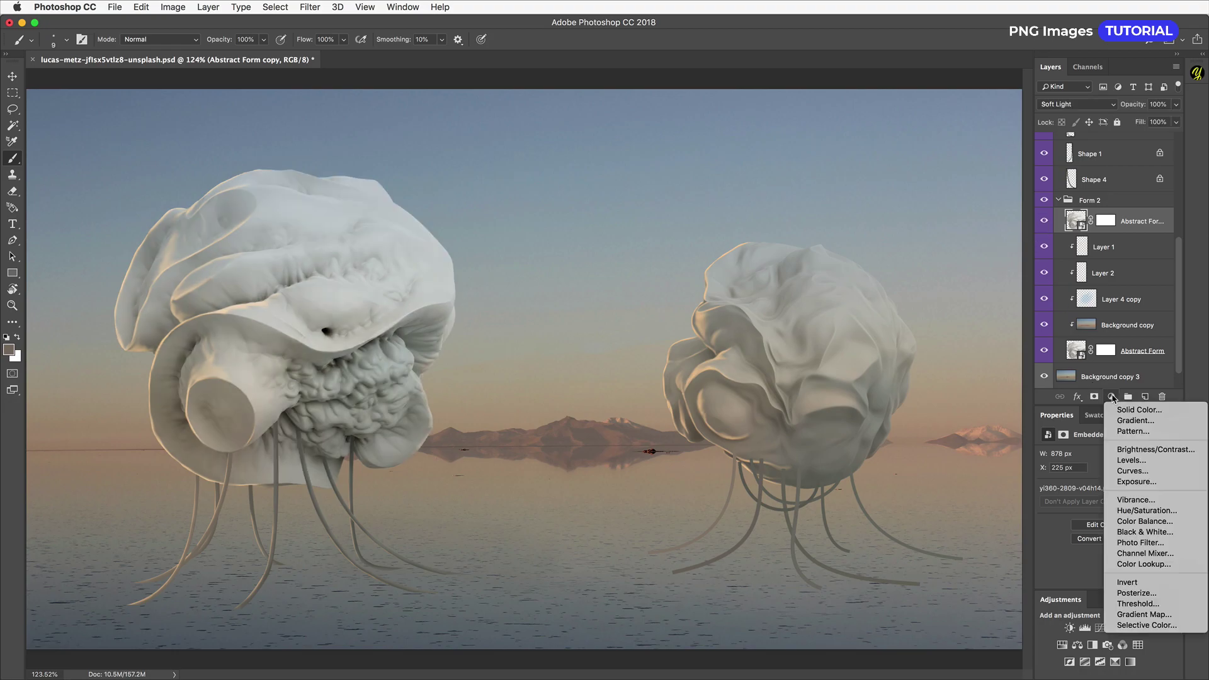
pyautogui.click(1131, 460)
pyautogui.moveTo(1112, 546); pyautogui.dragTo(1119, 546)
pyautogui.press('Delete')
pyautogui.press('Delete')
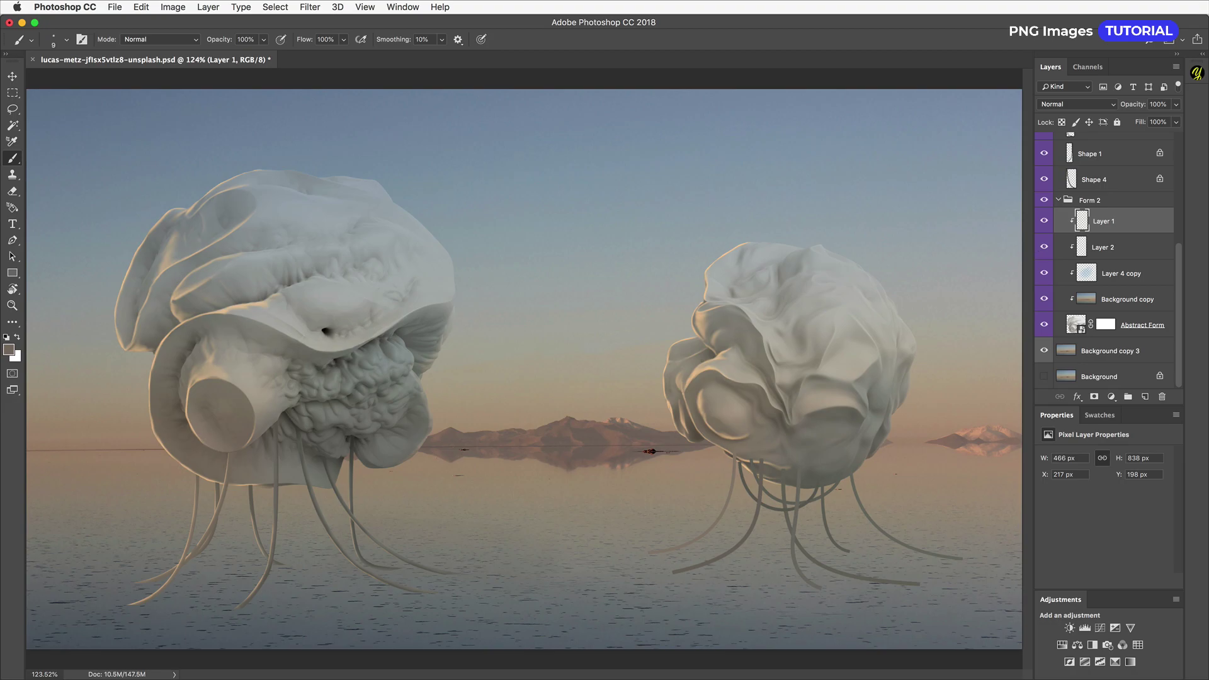
# - Select all the shape layers in the Wires 1 group and unlock their transparent pixels
pyautogui.scroll(10, 817, 497)
pyautogui.moveTo(750, 449); pyautogui.dragTo(694, 378)
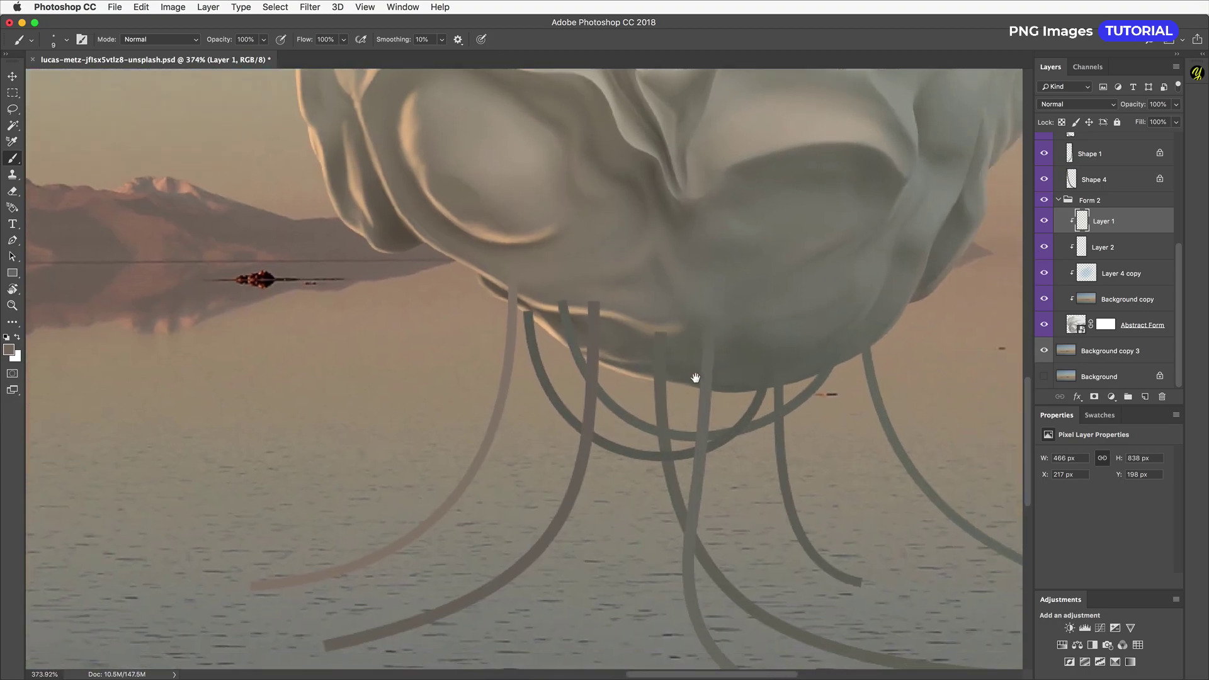
pyautogui.keyDown('super'); pyautogui.click(661, 385); pyautogui.keyUp('super')
pyautogui.click(1059, 186)
pyautogui.scroll(5, 1113, 189)
pyautogui.keyDown('shift'); pyautogui.click(1118, 165); pyautogui.keyUp('shift')
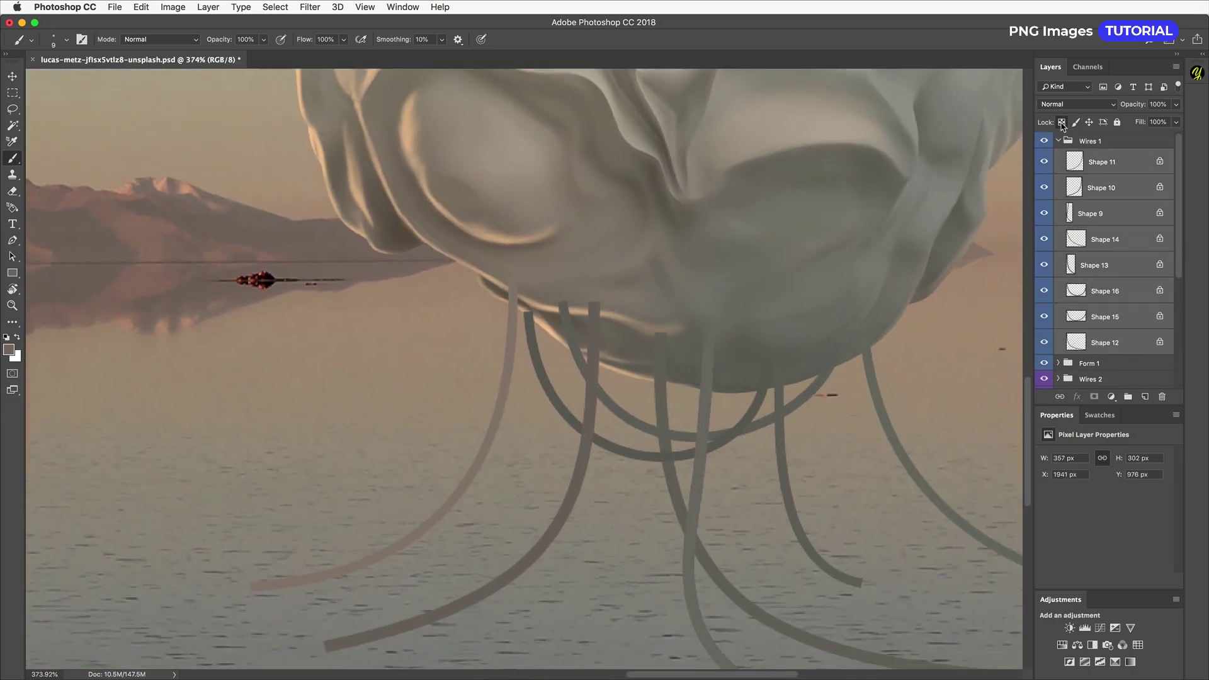
# - Erase the upper ends of the Wires 1 legs, including Shapes 9, 12 and 10, to blend them into the smaller form
pyautogui.keyDown('ctrl'); pyautogui.click(712, 365); pyautogui.keyUp('ctrl')
pyautogui.scroll(4, 706, 346)
pyautogui.press('e')
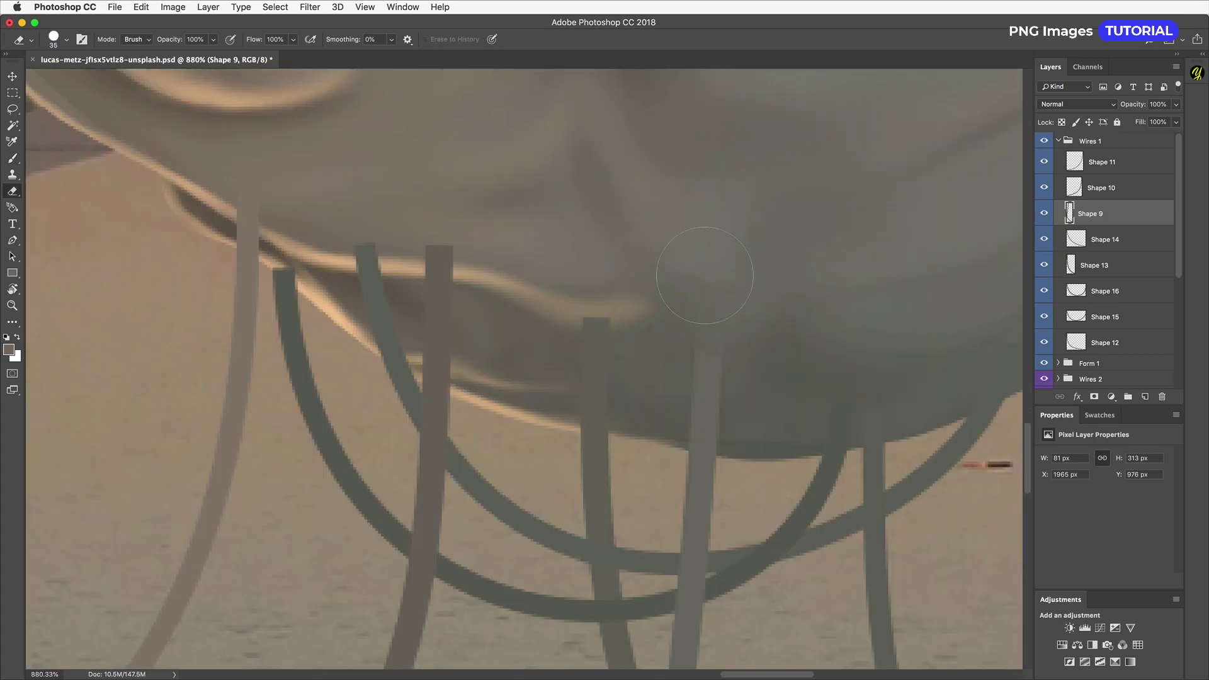
pyautogui.keyDown('ctrl'); pyautogui.click(595, 343); pyautogui.keyUp('ctrl')
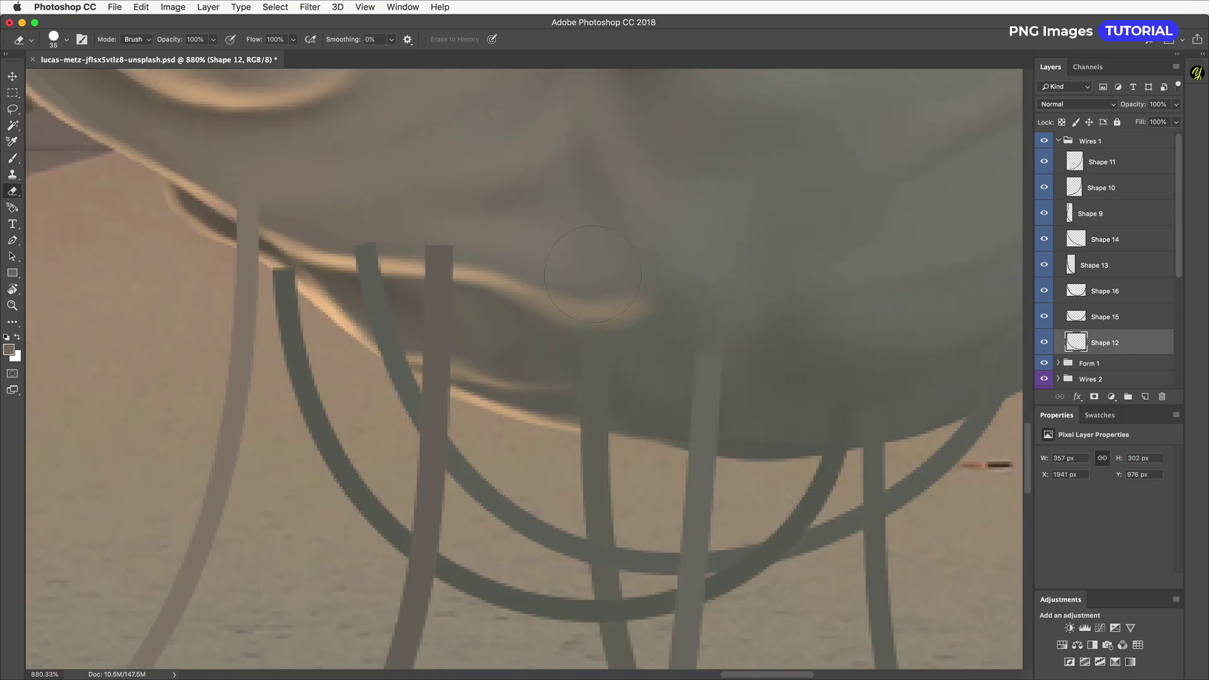
pyautogui.keyDown('ctrl'); pyautogui.click(435, 261); pyautogui.keyUp('ctrl')
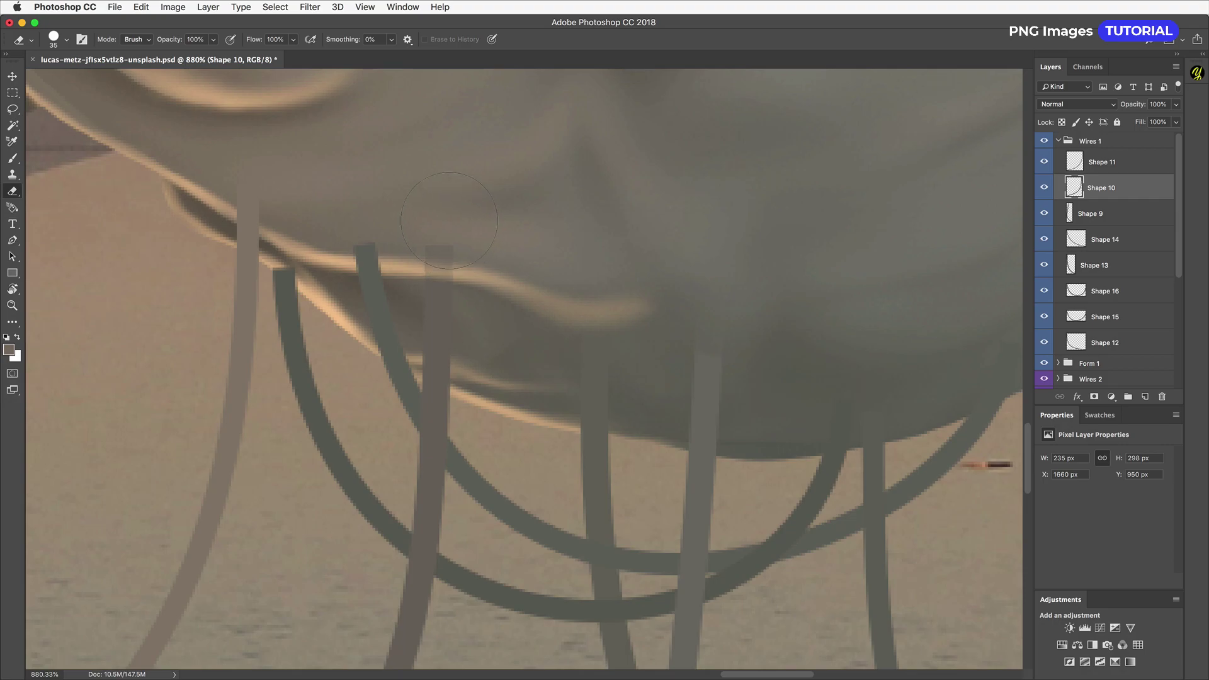
pyautogui.keyDown('ctrl'); pyautogui.click(353, 270); pyautogui.keyUp('ctrl')
pyautogui.scroll(5, 504, 315)
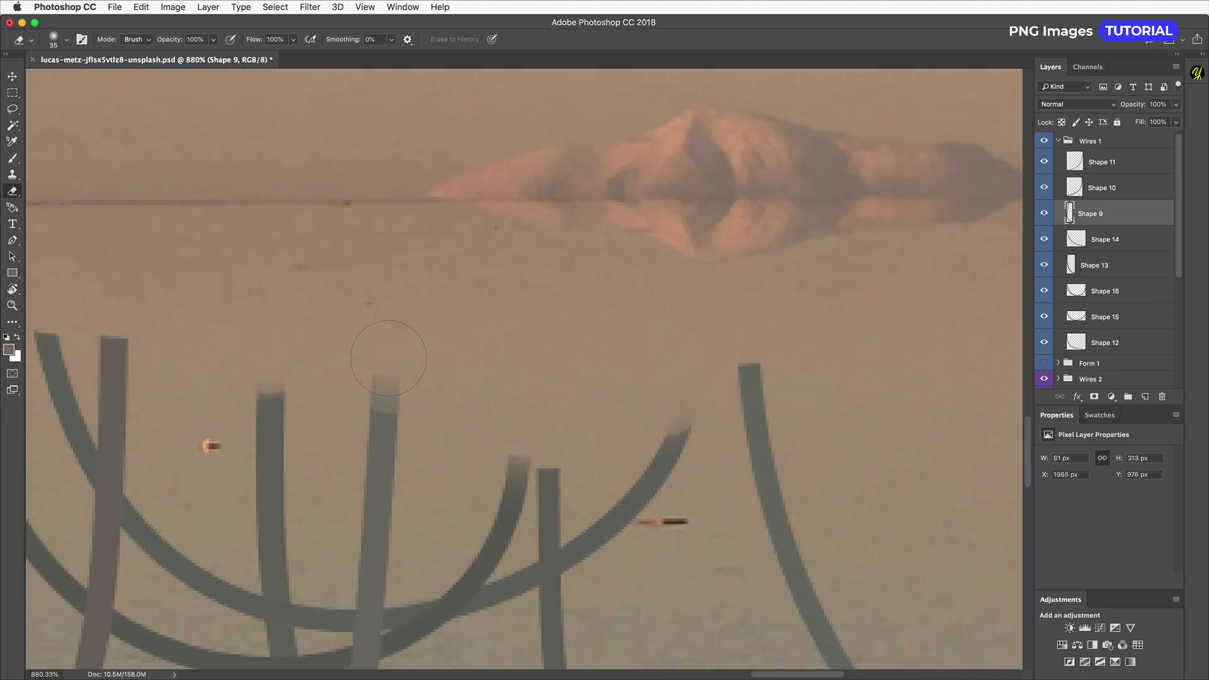
pyautogui.keyDown('ctrl'); pyautogui.click(535, 464); pyautogui.keyUp('ctrl')
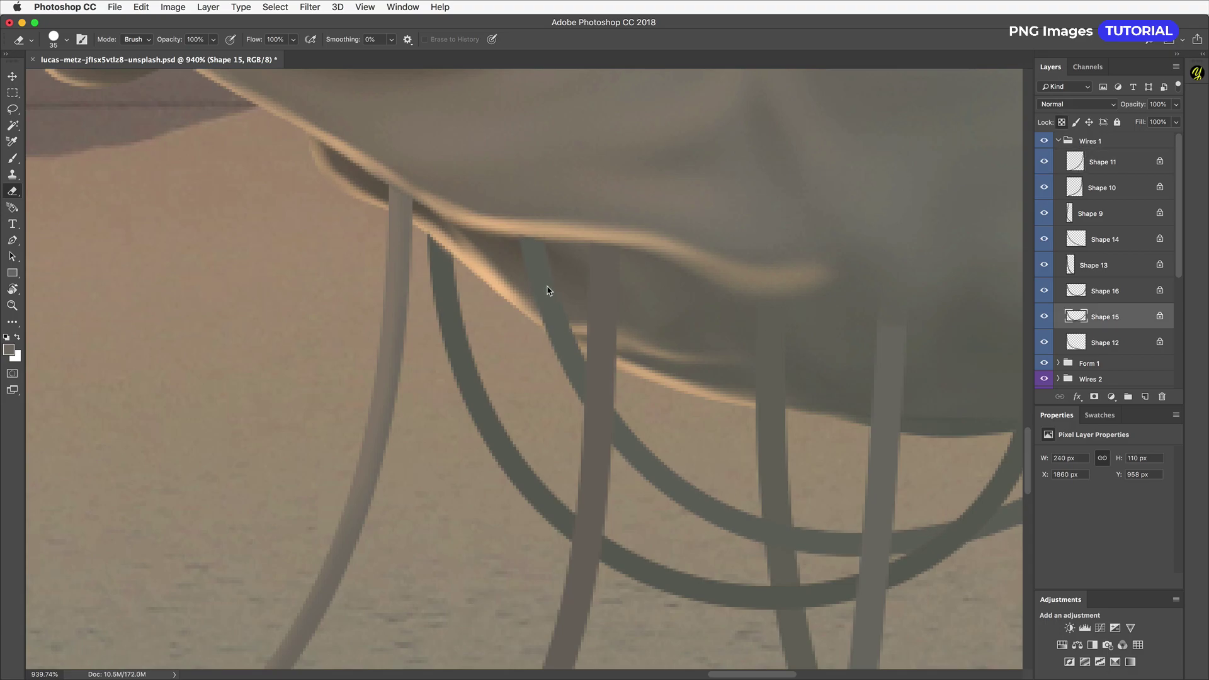
# - Paint light and dark shading along the Wires 1 legs, including the looped Shape 15 and Shape 16 wires
pyautogui.press('b')
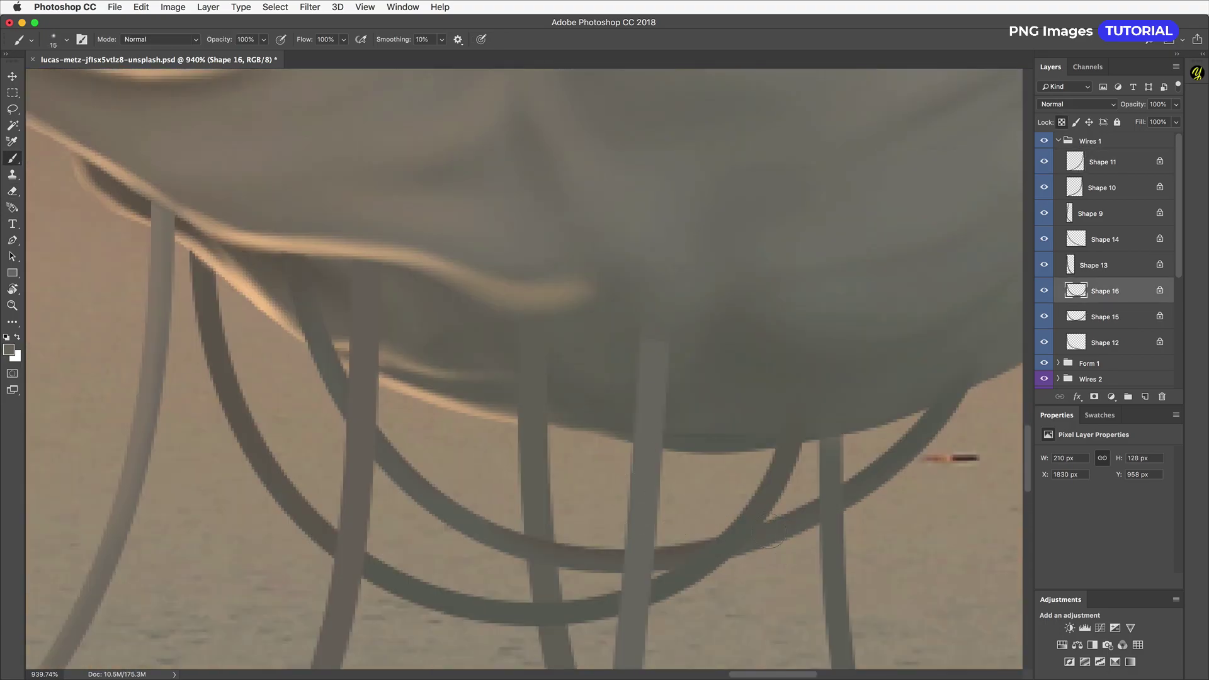
pyautogui.hotkey('alt', '[')
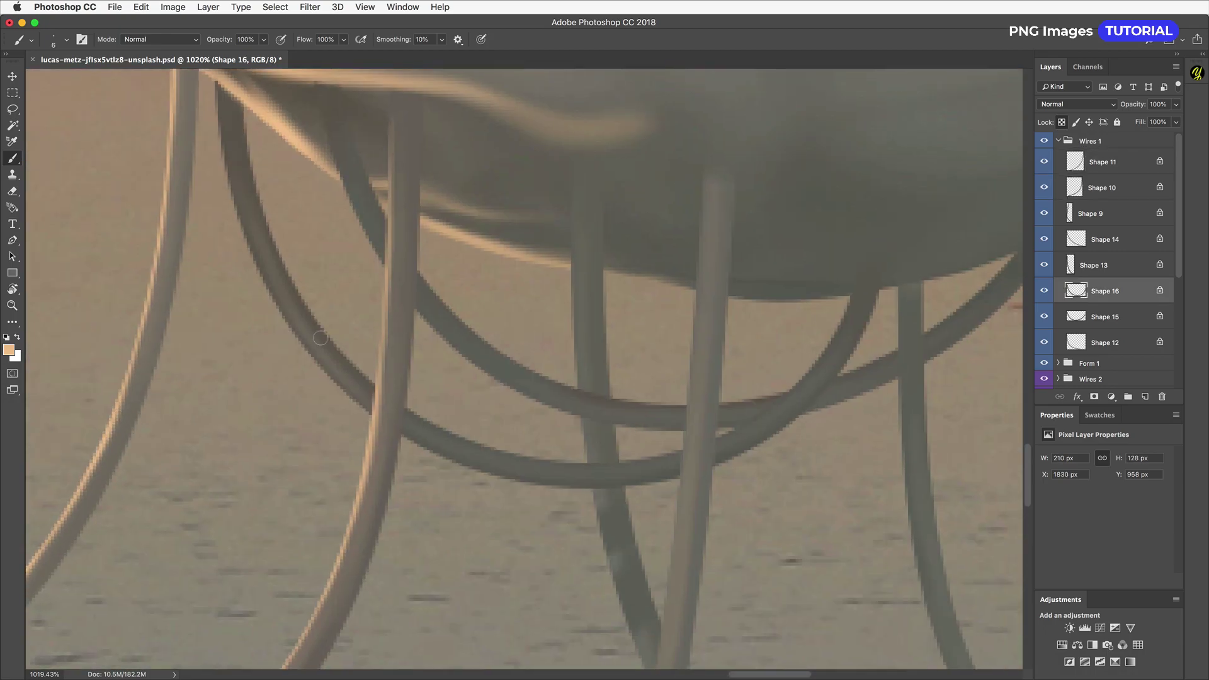
# - Paint a thin peach rim highlight along the sunlit edges of the Shape 16, Shape 15 and Shape 9 wires
pyautogui.moveTo(227, 137); pyautogui.dragTo(318, 356)
pyautogui.keyDown('super'); pyautogui.click(540, 381); pyautogui.keyUp('super')
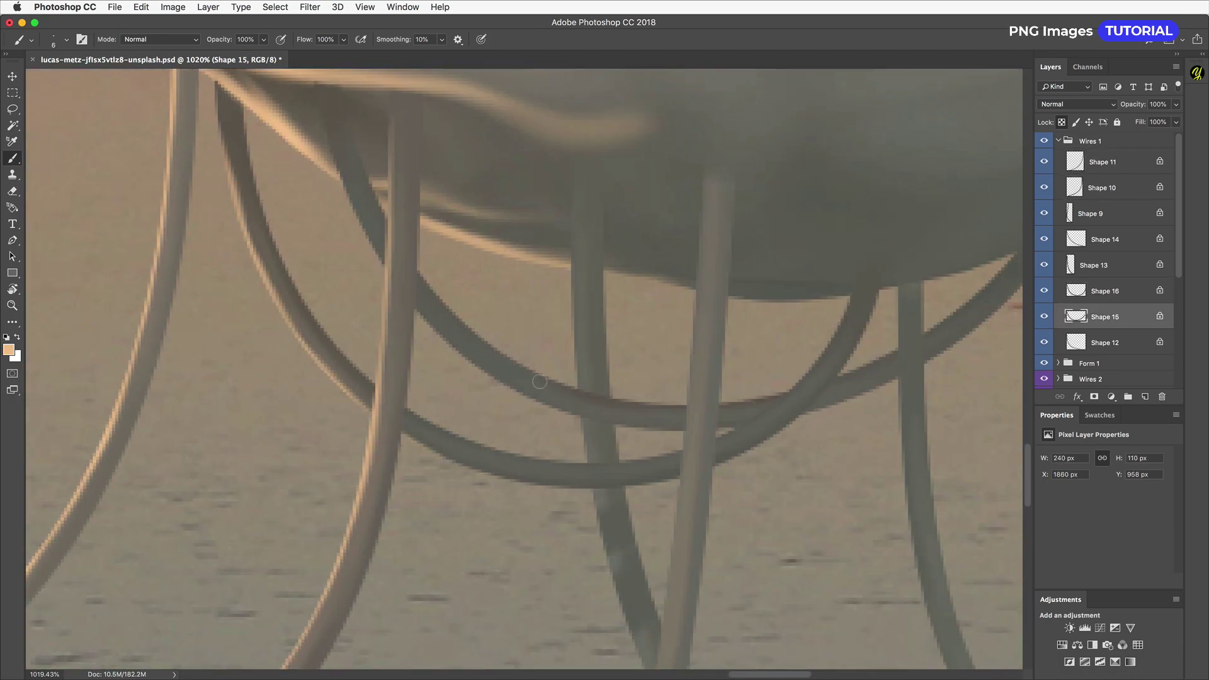
pyautogui.moveTo(351, 203); pyautogui.dragTo(564, 402)
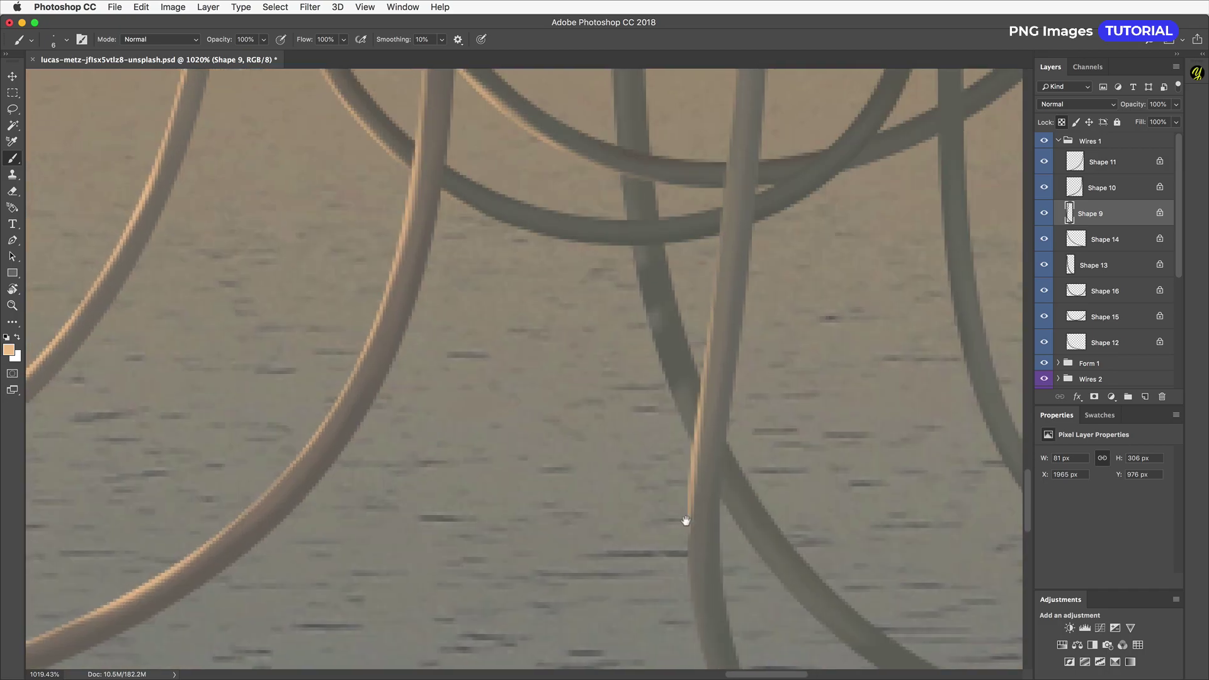
pyautogui.moveTo(691, 126); pyautogui.dragTo(689, 451)
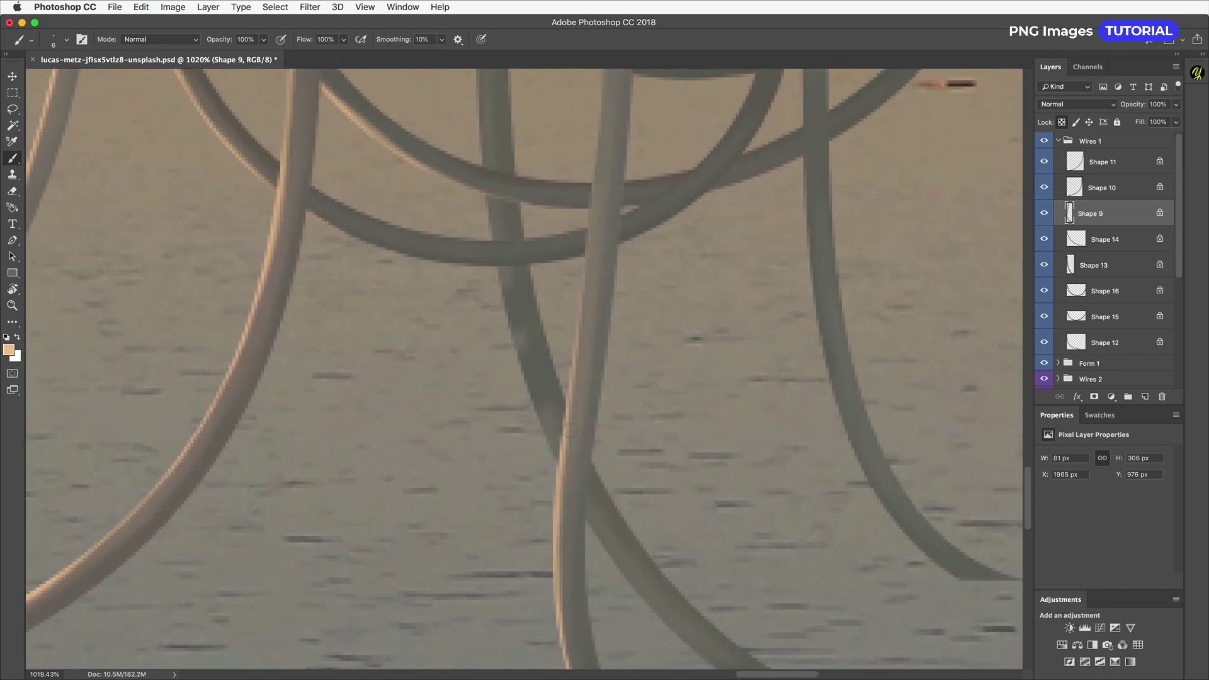
# - Paint the peach rim highlight along the sunlit edges of the Shape 12 and Shape 13 legs
pyautogui.scroll(2, 483, 393)
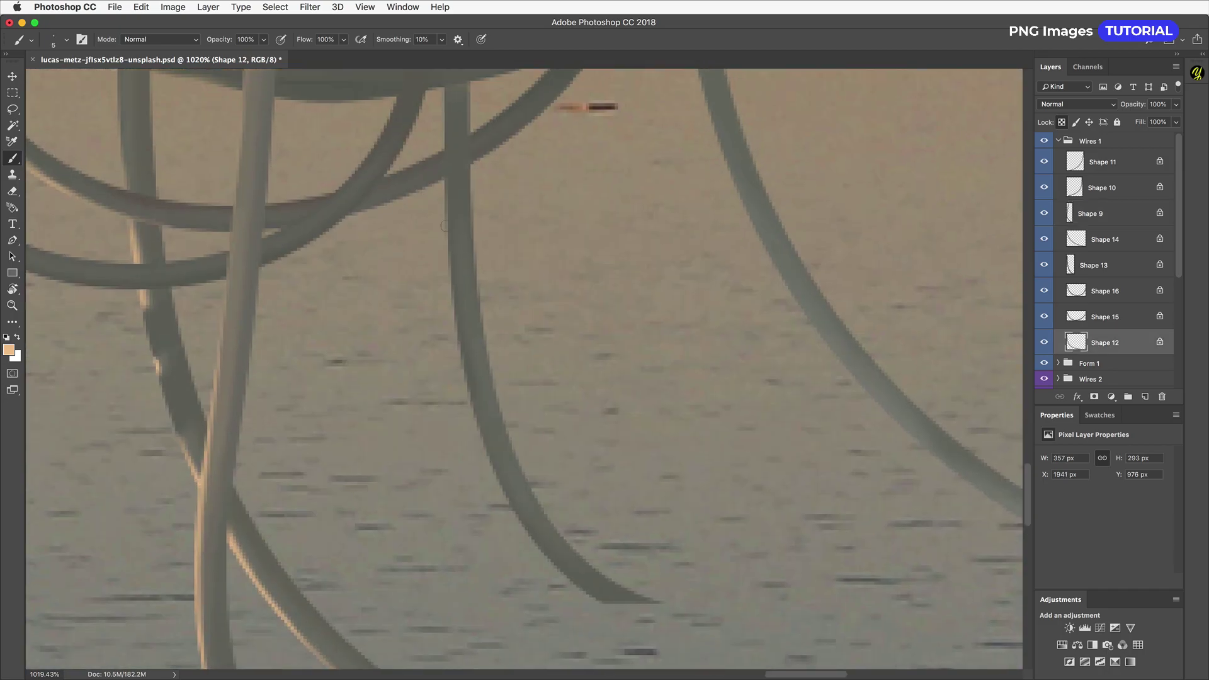
pyautogui.keyDown('ctrl'); pyautogui.click(449, 203); pyautogui.keyUp('ctrl')
pyautogui.press('super+0')
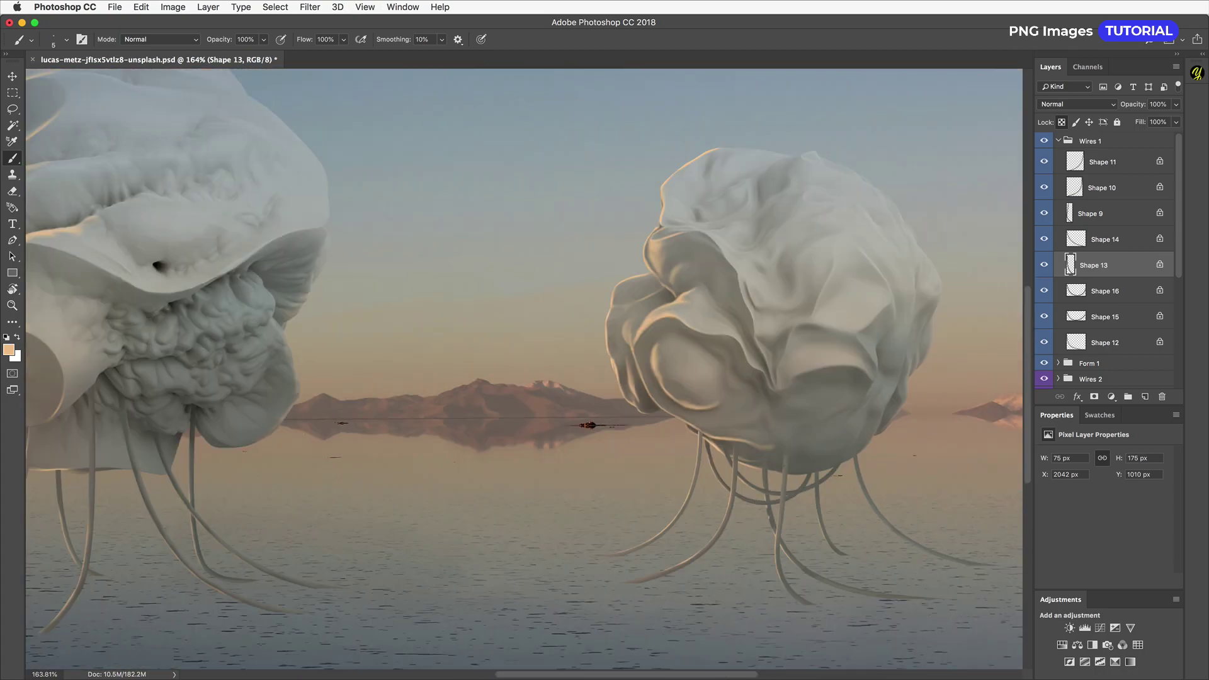
pyautogui.press('super+1')
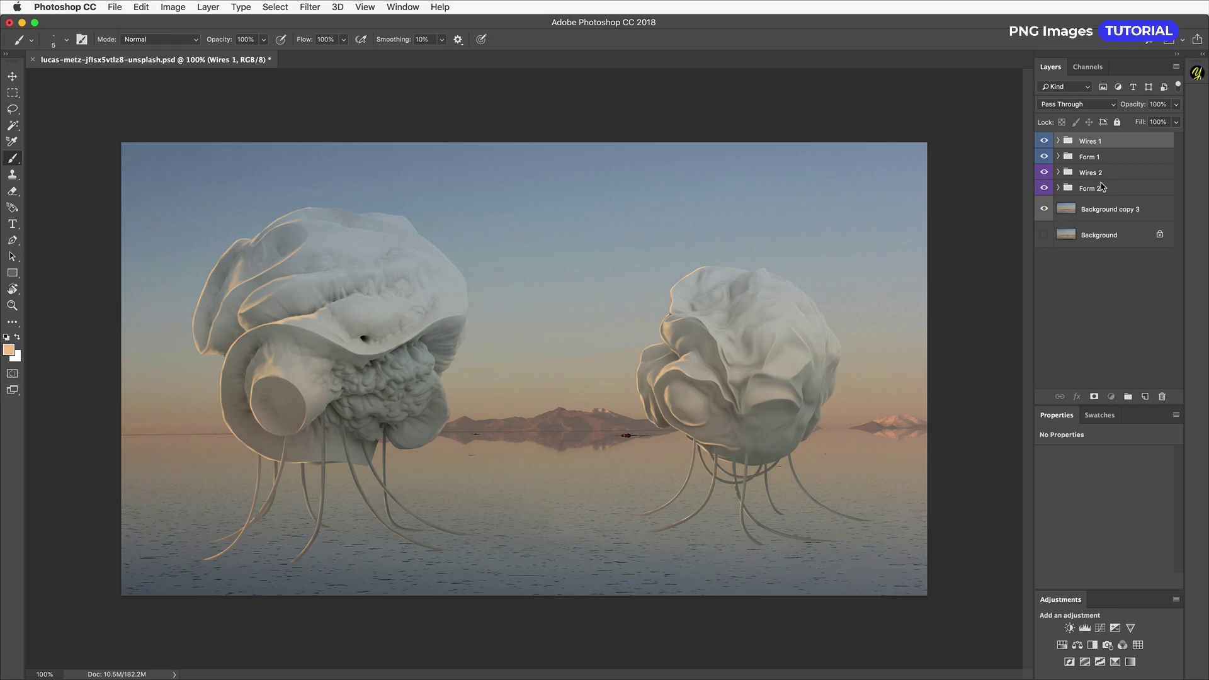
# - Duplicate the Wires 2 and Form 2 groups, flip the copies vertically and place them below the larger form as its reflection
pyautogui.press('super+j')
pyautogui.press('super+t')
pyautogui.rightClick(528, 467)
pyautogui.click(504, 642)
pyautogui.moveTo(592, 454); pyautogui.dragTo(577, 528)
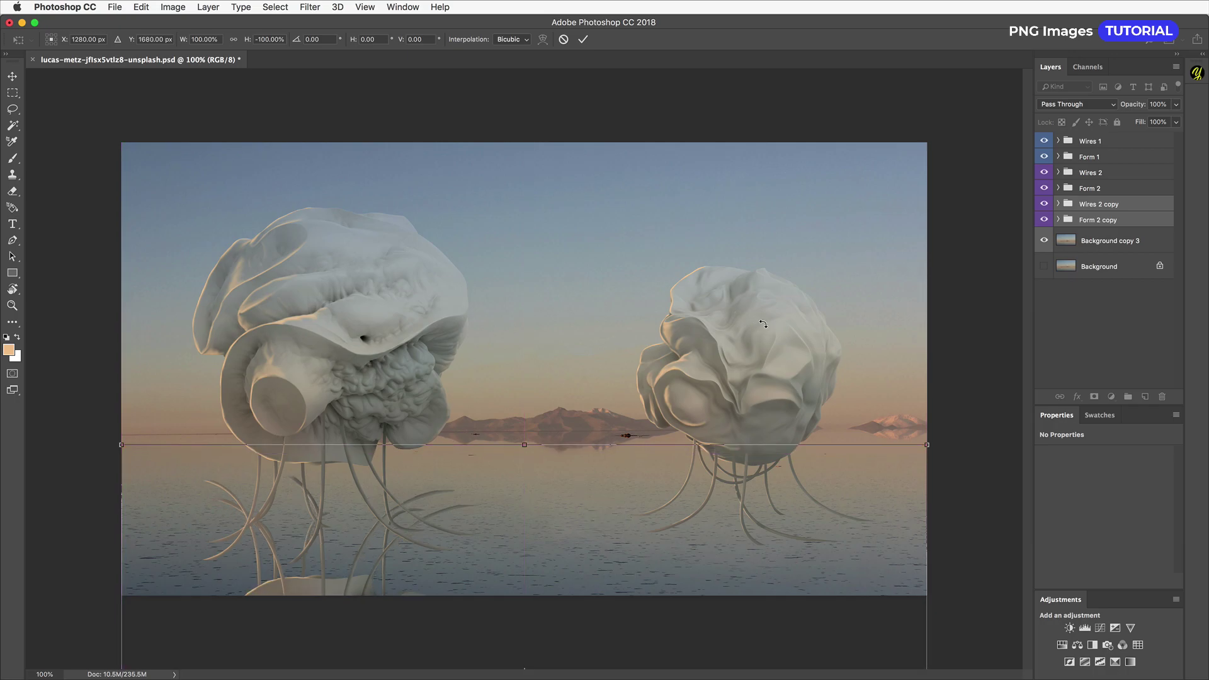
pyautogui.press('Return')
# - Squash the mirrored Shape 8 and Shape 5 wires vertically so their tips meet the feet of the matching legs
pyautogui.click(1058, 204)
pyautogui.click(1102, 229)
pyautogui.moveTo(116, 626); pyautogui.dragTo(418, 335)
pyautogui.hotkey('ctrl', 't')
pyautogui.moveTo(336, 247); pyautogui.dragTo(336, 401)
pyautogui.press('Return')
pyautogui.click(1102, 250)
pyautogui.press('super+t')
pyautogui.moveTo(359, 281); pyautogui.dragTo(359, 362)
pyautogui.press('Return')
# - Adjust the height of the mirrored Shape 6 and Shape 2 wires to line up with their legs at the water
pyautogui.click(1097, 276)
pyautogui.press('super+t')
pyautogui.moveTo(388, 315); pyautogui.dragTo(388, 335)
pyautogui.moveTo(387, 440); pyautogui.dragTo(387, 430)
pyautogui.press('Return')
pyautogui.click(1109, 305)
pyautogui.press('super+t')
pyautogui.moveTo(660, 267); pyautogui.dragTo(660, 384)
pyautogui.moveTo(660, 530); pyautogui.dragTo(659, 593)
pyautogui.press('Return')
# - Rescale the mirrored Shape 7 and Shape 3 wires vertically to meet the tips of their legs
pyautogui.click(1103, 328)
pyautogui.press('super+t')
pyautogui.moveTo(735, 323); pyautogui.dragTo(734, 377)
pyautogui.moveTo(713, 545); pyautogui.dragTo(701, 508)
pyautogui.press('Return')
pyautogui.click(1096, 354)
pyautogui.press('super+t')
pyautogui.moveTo(678, 301); pyautogui.dragTo(678, 348)
# - Compress the mirrored Shape 1 and Shape 4 wires vertically until they touch the feet of their legs
pyautogui.click(1102, 320)
pyautogui.press('super+t')
pyautogui.moveTo(480, 237); pyautogui.dragTo(479, 406)
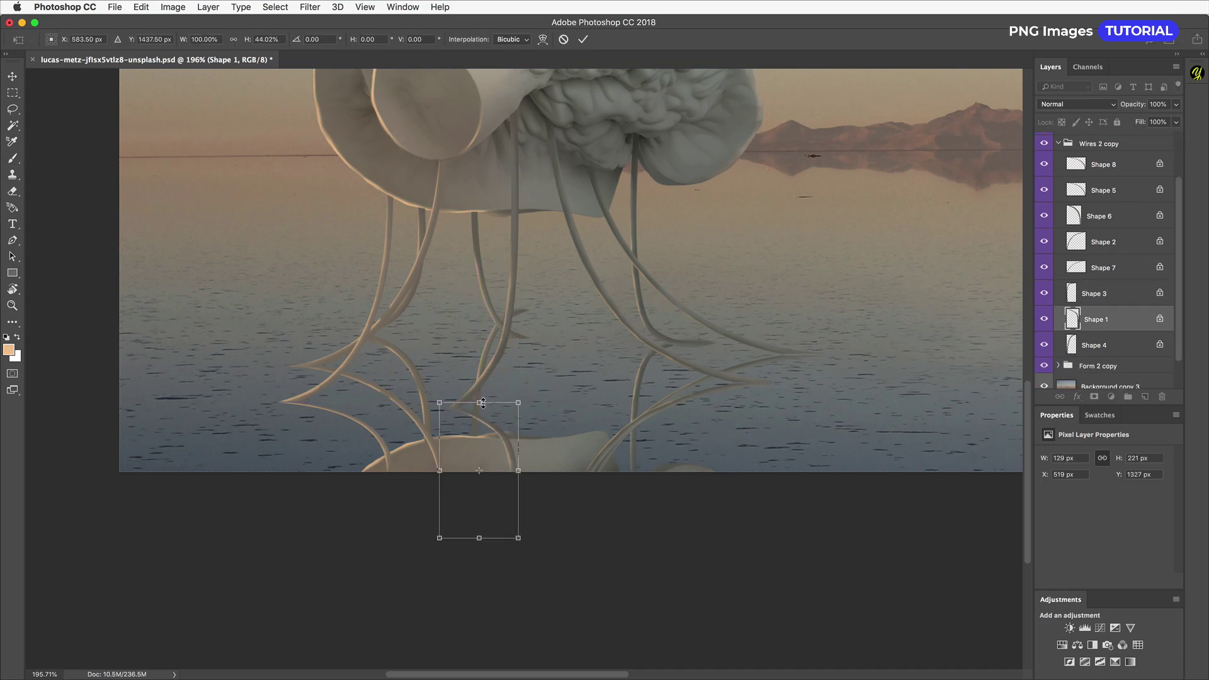
pyautogui.press('Return')
pyautogui.click(1102, 346)
pyautogui.press('super+t')
pyautogui.moveTo(515, 340); pyautogui.dragTo(516, 370)
pyautogui.moveTo(503, 467); pyautogui.dragTo(506, 439)
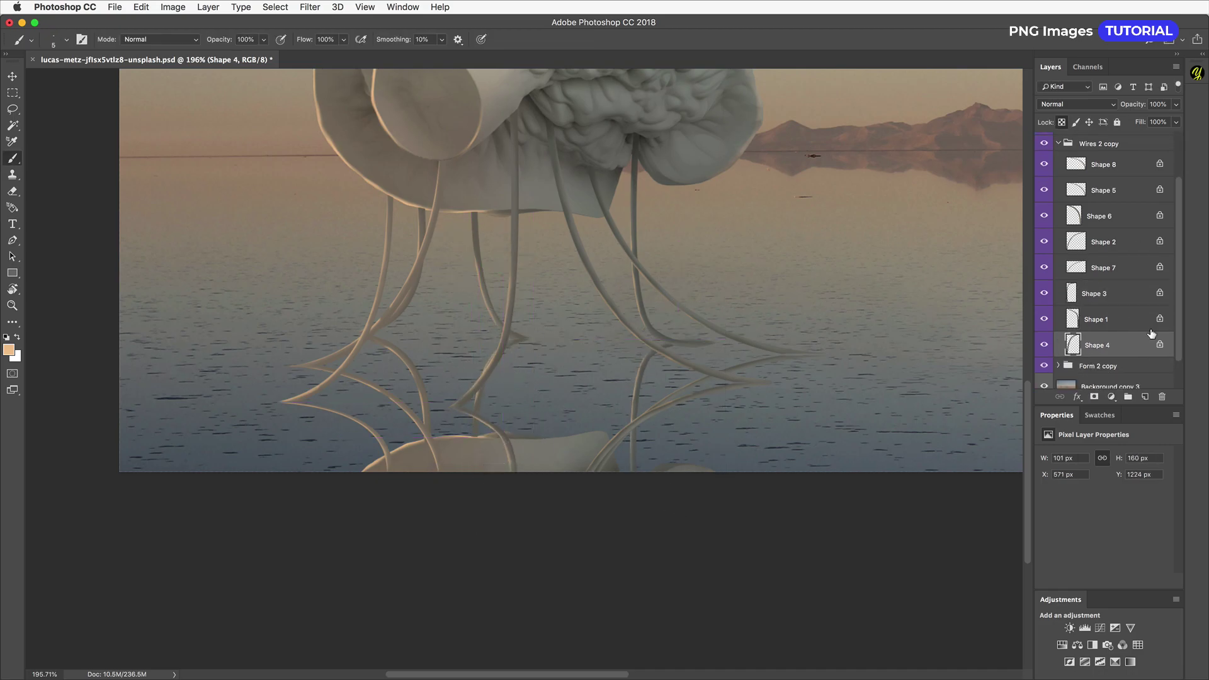
# - Delete the clipped Background copy layer from the Form 2 copy group
pyautogui.click(1060, 145)
pyautogui.click(1098, 220)
pyautogui.click(1059, 219)
pyautogui.click(1128, 319)
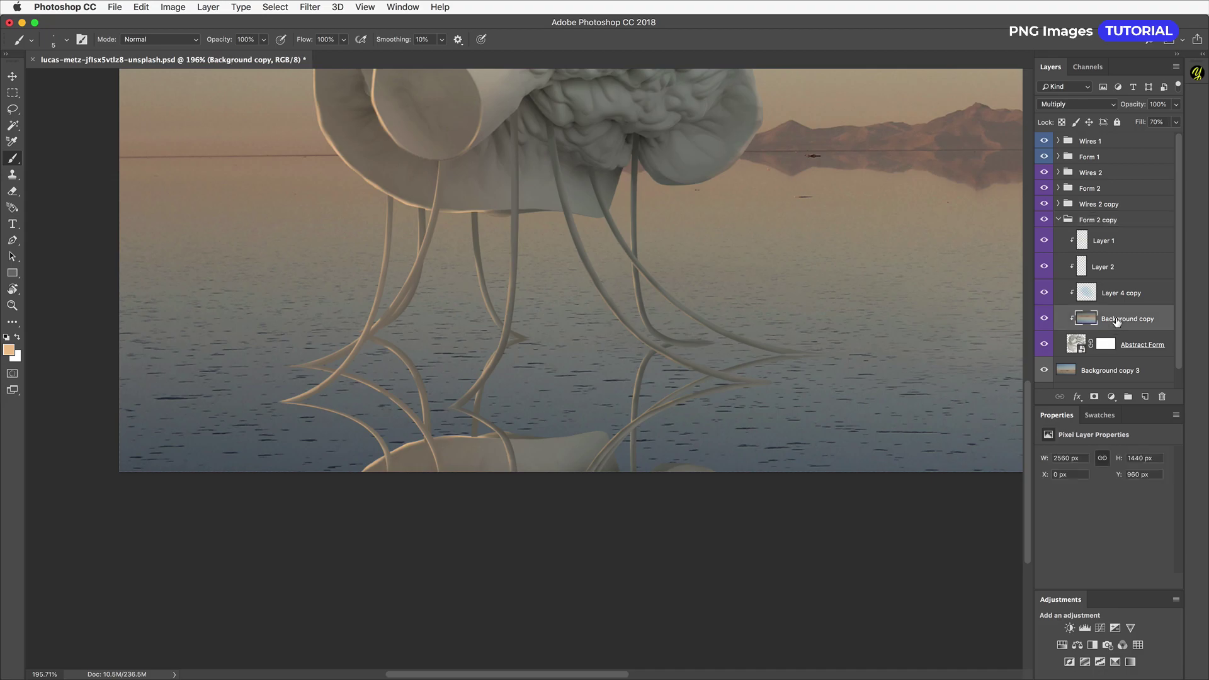
pyautogui.moveTo(1140, 125); pyautogui.dragTo(1164, 124)
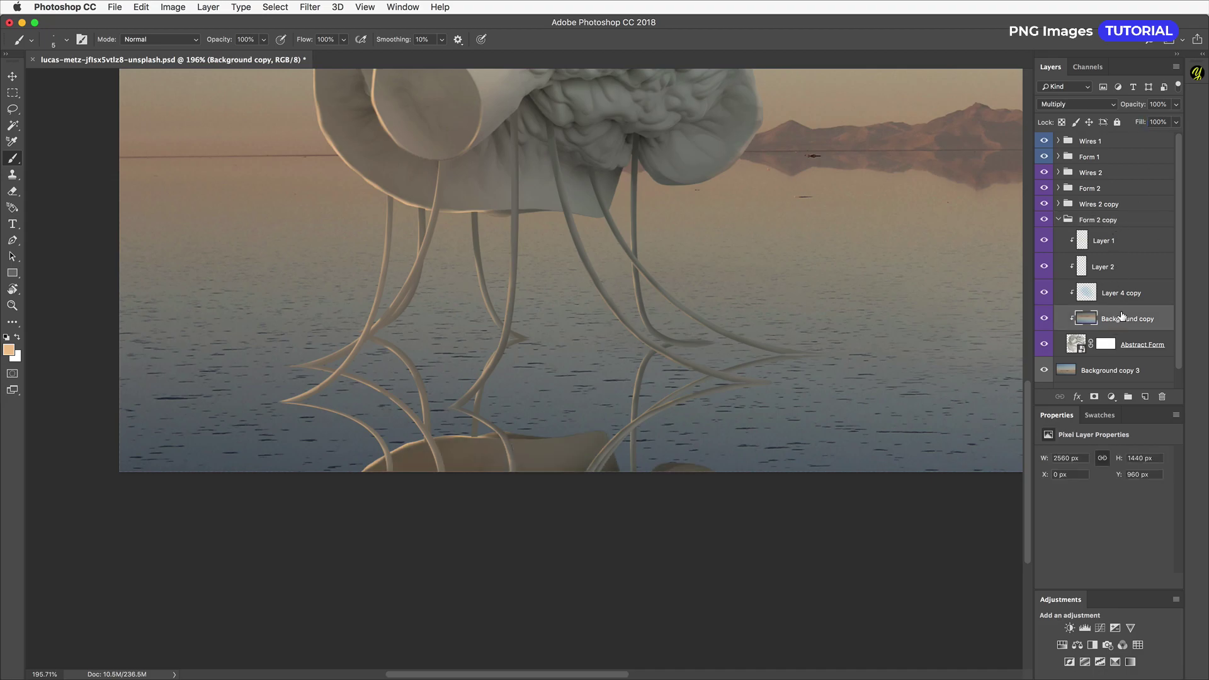
pyautogui.press('Delete')
# - Duplicate Background copy 3 above the mirrored layers, and group Wires 2 copy and Form 2 copy together
pyautogui.click(1102, 345)
pyautogui.moveTo(1106, 345); pyautogui.dragTo(1147, 197)
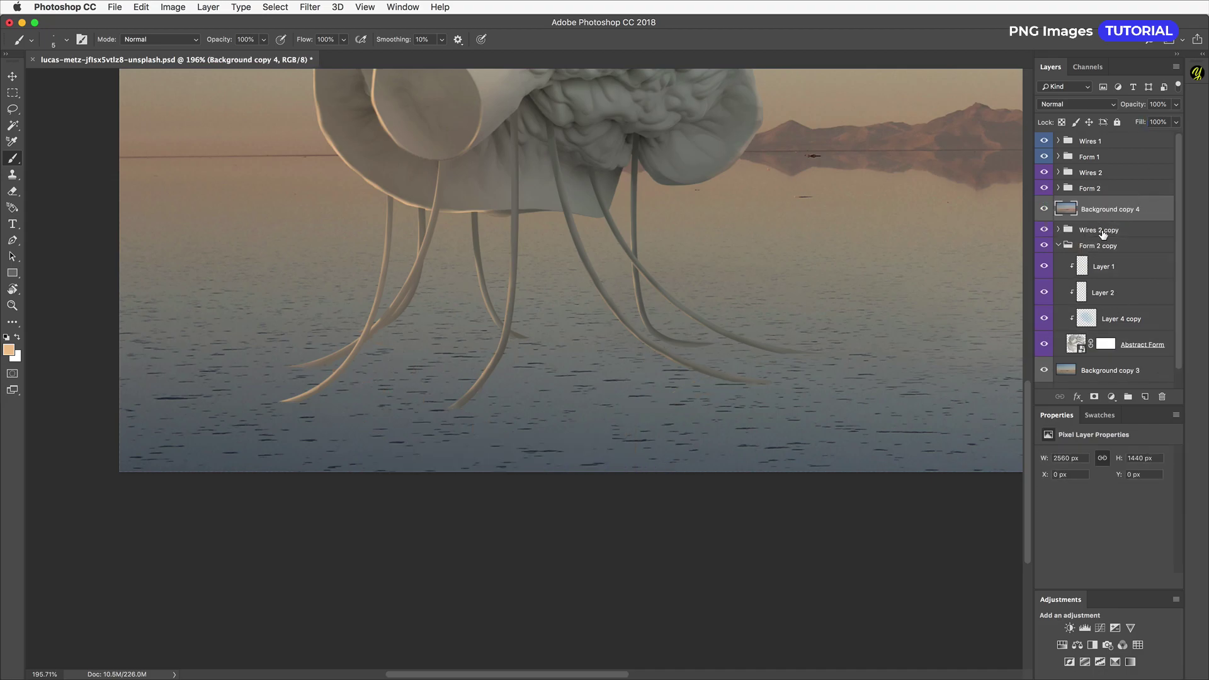
pyautogui.click(1106, 230)
pyautogui.keyDown('shift'); pyautogui.click(1100, 246); pyautogui.keyUp('shift')
pyautogui.press('super+g')
pyautogui.click(1058, 230)
pyautogui.click(1069, 262)
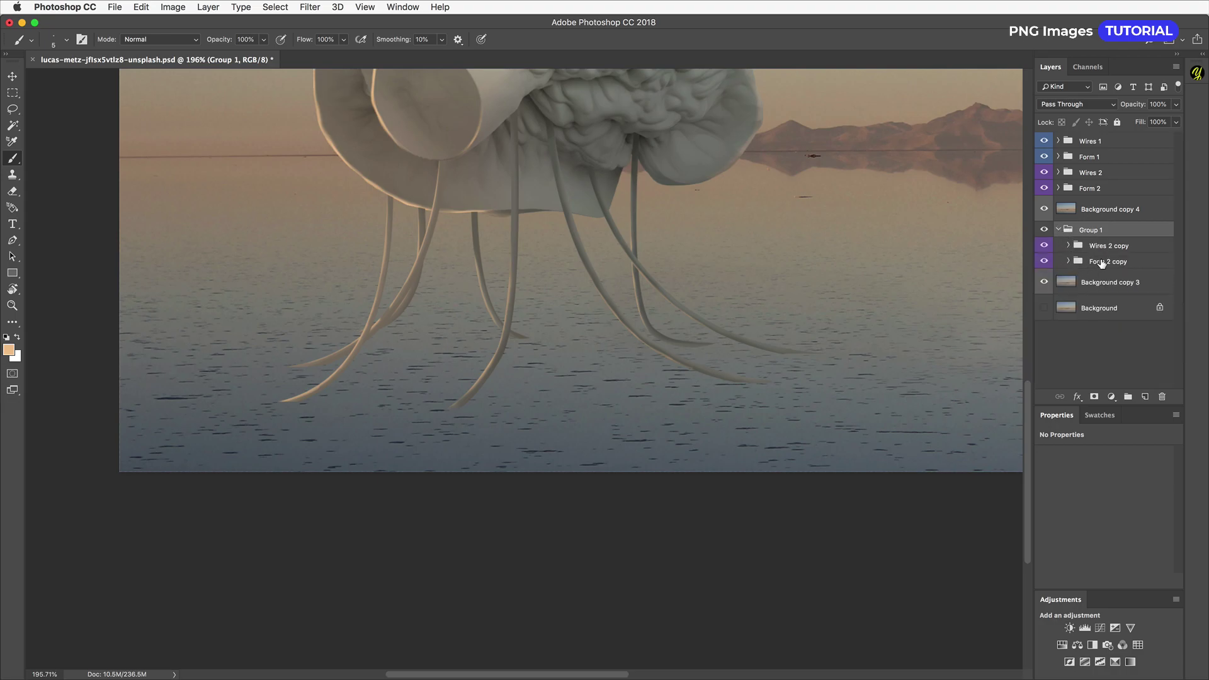
# - Add a merged copy of the scene clipped to Form 2 copy, set to Multiply with 94% fill
pyautogui.click(1101, 263)
pyautogui.press('alt+shift+super+e')
pyautogui.click(1108, 234)
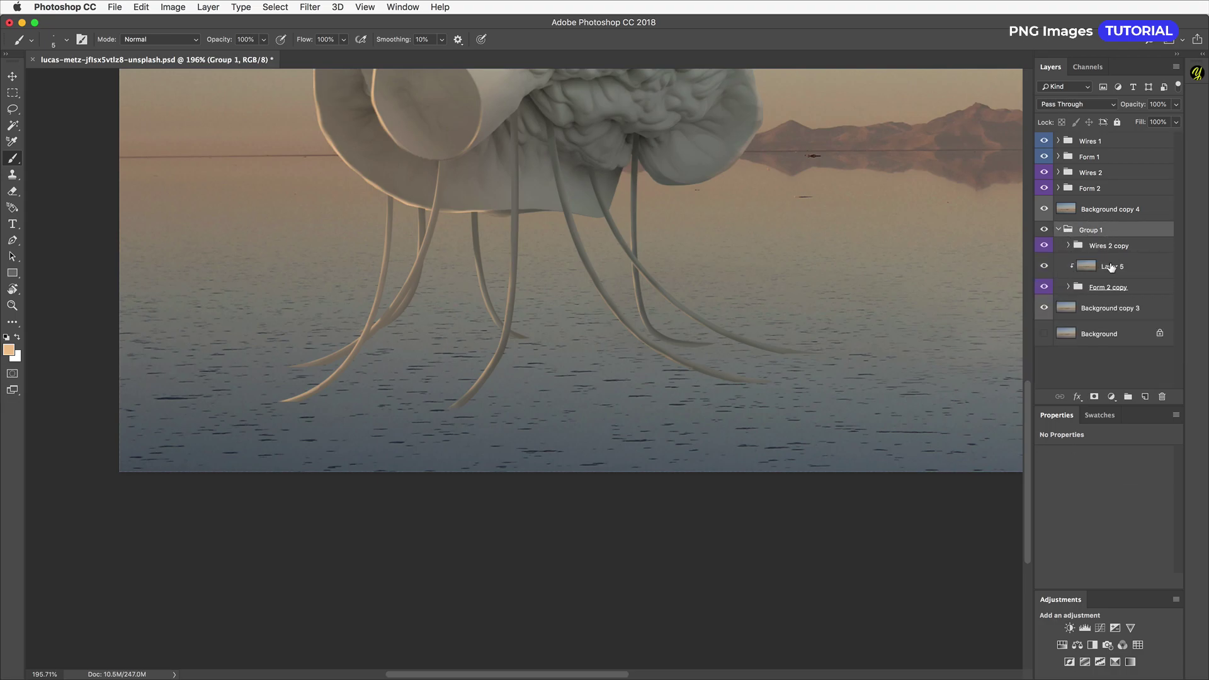
pyautogui.click(1111, 268)
pyautogui.click(1077, 103)
pyautogui.click(1058, 153)
pyautogui.moveTo(1140, 122); pyautogui.dragTo(1176, 119)
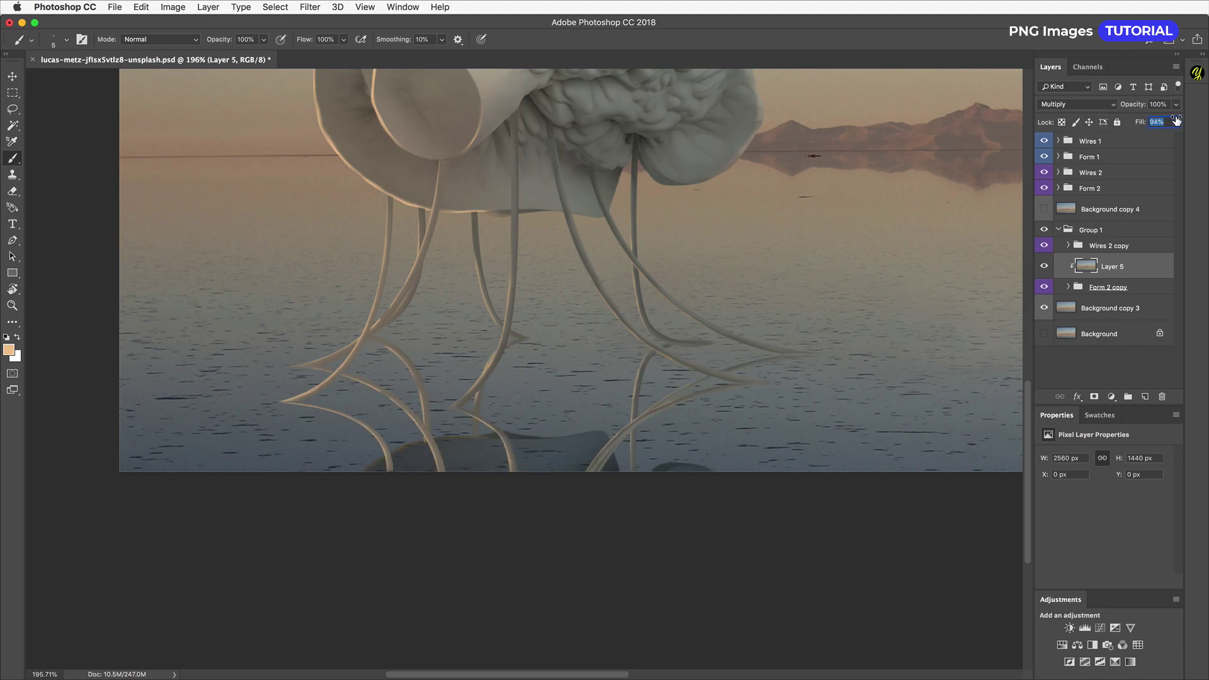
# - Move Layer 1 and Layer 2 out of Form 2 copy to above Layer 5 as clipped layers
pyautogui.click(1068, 287)
pyautogui.click(1113, 309)
pyautogui.keyDown('shift'); pyautogui.click(1113, 335); pyautogui.keyUp('shift')
pyautogui.moveTo(1113, 334); pyautogui.dragTo(1112, 255)
pyautogui.click(1068, 245)
pyautogui.click(1068, 245)
pyautogui.click(1068, 338)
pyautogui.press('super+alt+g')
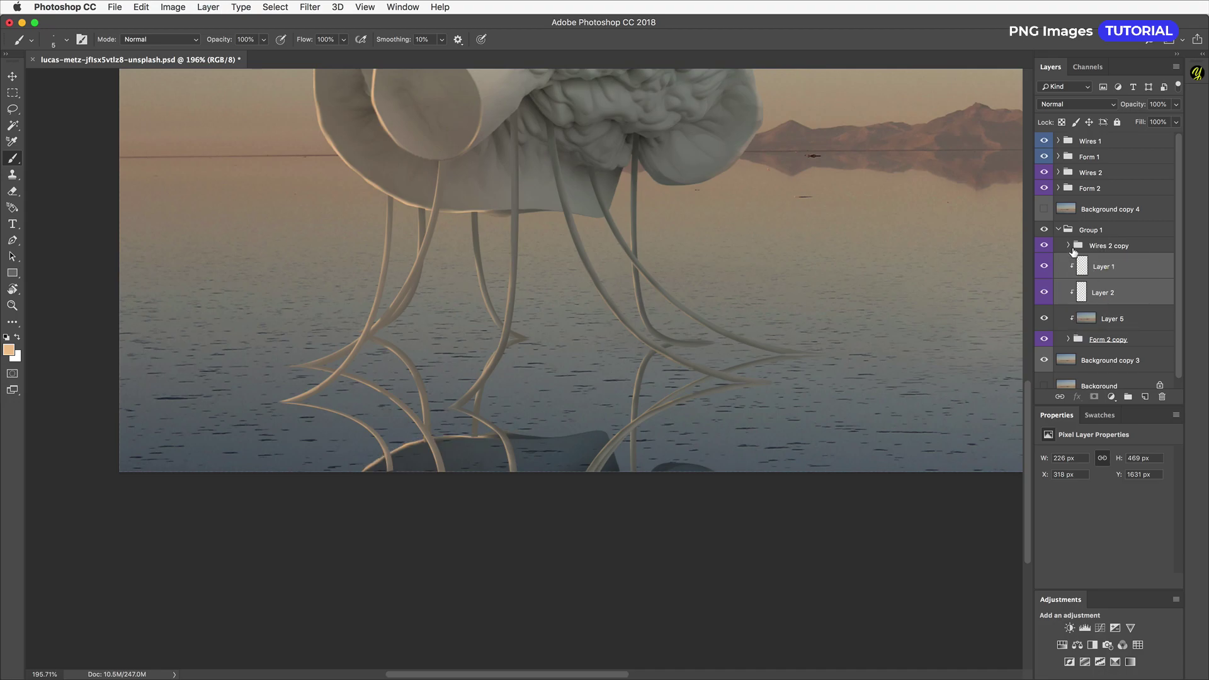
# - Convert the mirrored form with its clipped layers, and the Wires 2 copy group, into separate smart objects
pyautogui.rightClick(1127, 348)
pyautogui.click(1152, 485)
pyautogui.rightClick(1099, 252)
pyautogui.click(1133, 386)
# - Darken Wires 2 copy with a clipped Levels adjustment using midtones 0.90 and output white 216
pyautogui.click(1112, 397)
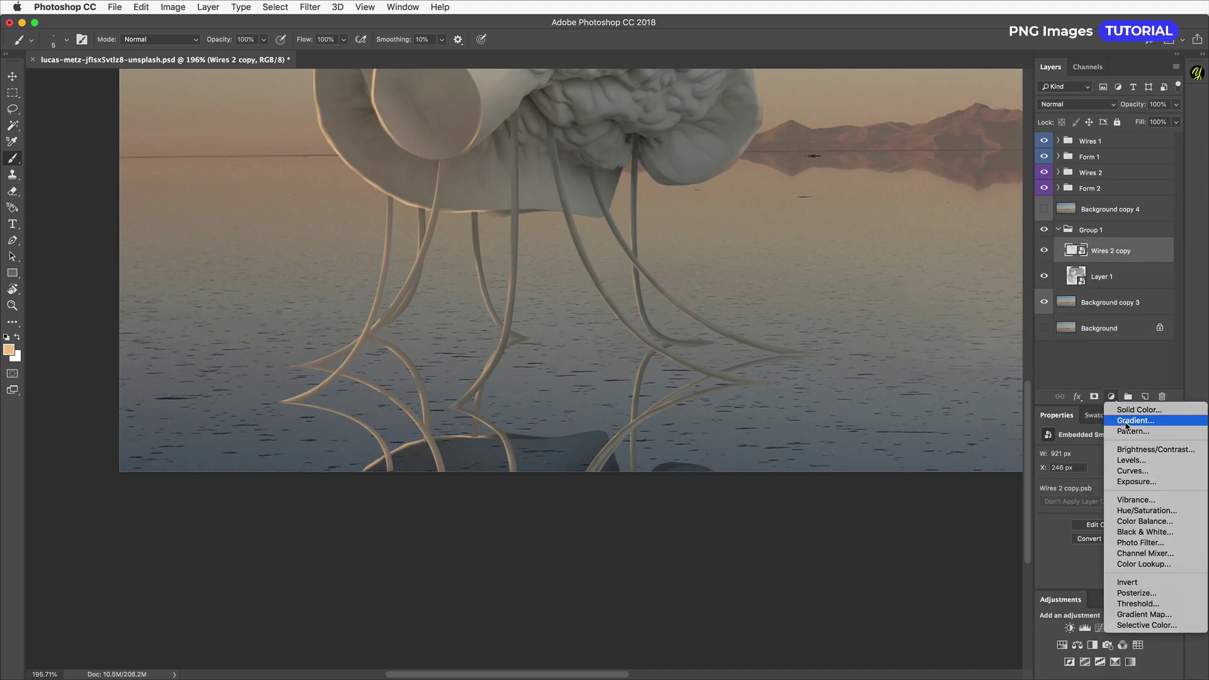
pyautogui.click(1127, 464)
pyautogui.scroll(-3, 1081, 565)
pyautogui.moveTo(1167, 534); pyautogui.dragTo(1119, 500)
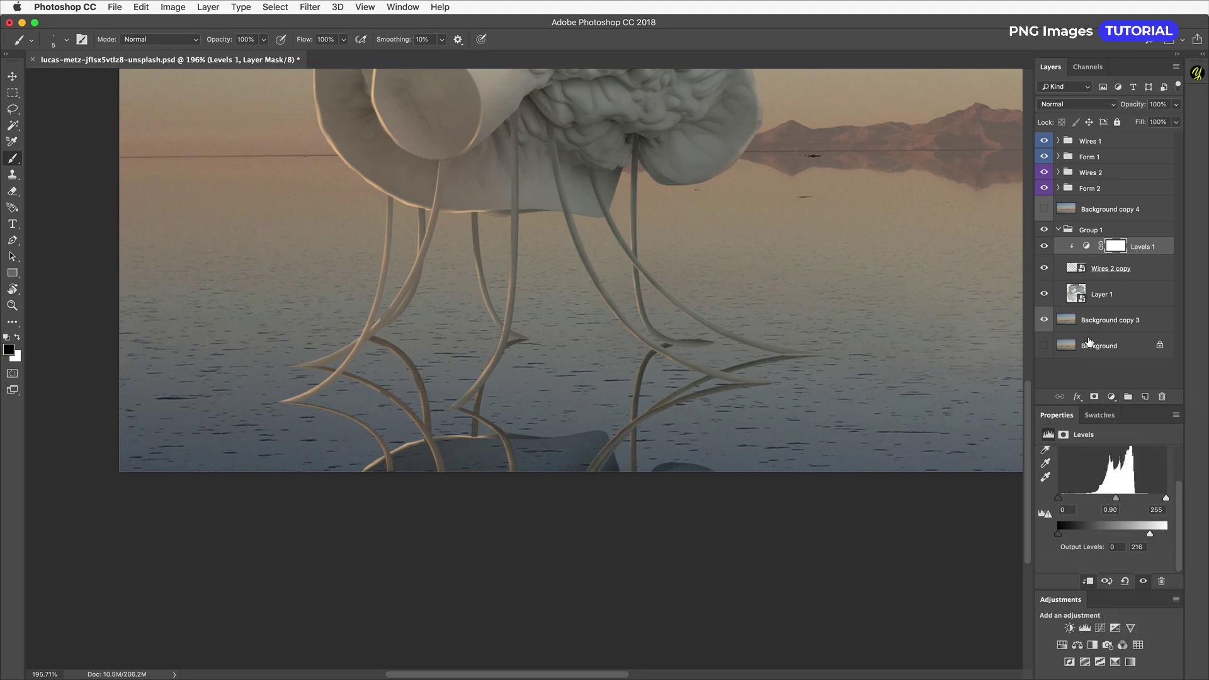
# - Set Group 1 to Multiply blending with 51% fill
pyautogui.click(1099, 235)
pyautogui.click(1076, 104)
pyautogui.click(1063, 156)
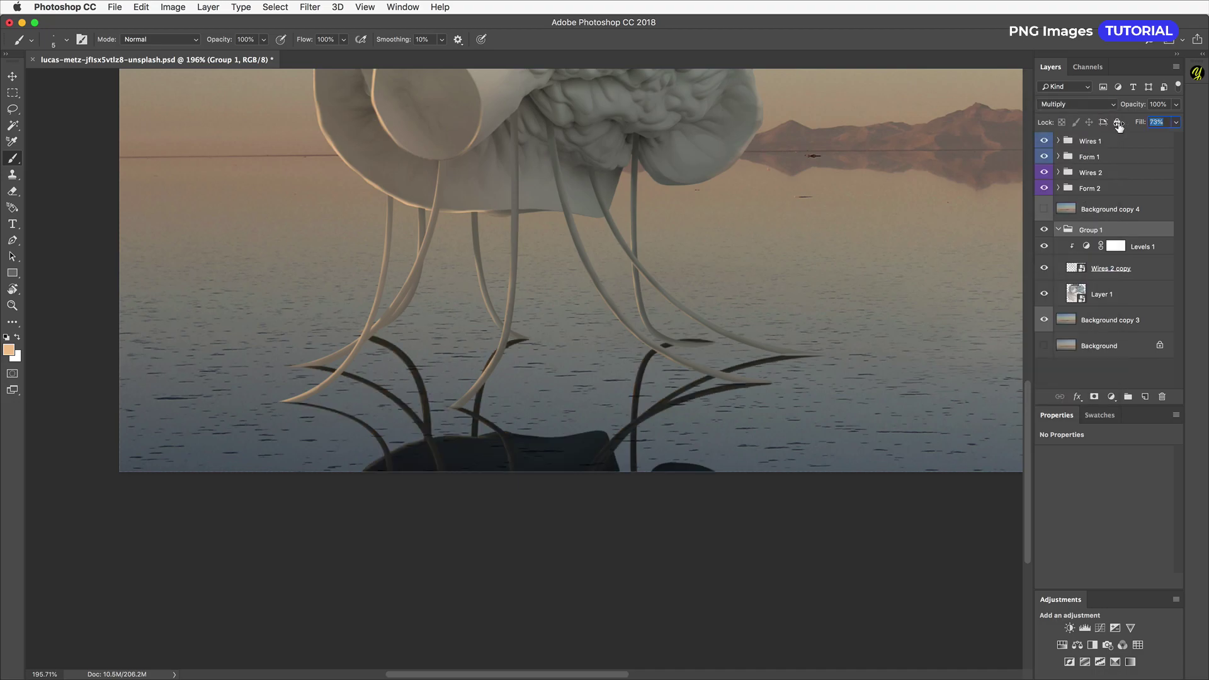
pyautogui.moveTo(1126, 126); pyautogui.dragTo(1111, 124)
# - Apply a Motion Blur at a 0° angle to the Wires 2 copy and Layer 1 smart objects
pyautogui.click(1141, 268)
pyautogui.click(310, 7)
pyautogui.moveTo(334, 163)
pyautogui.click(517, 228)
pyautogui.click(1031, 373)
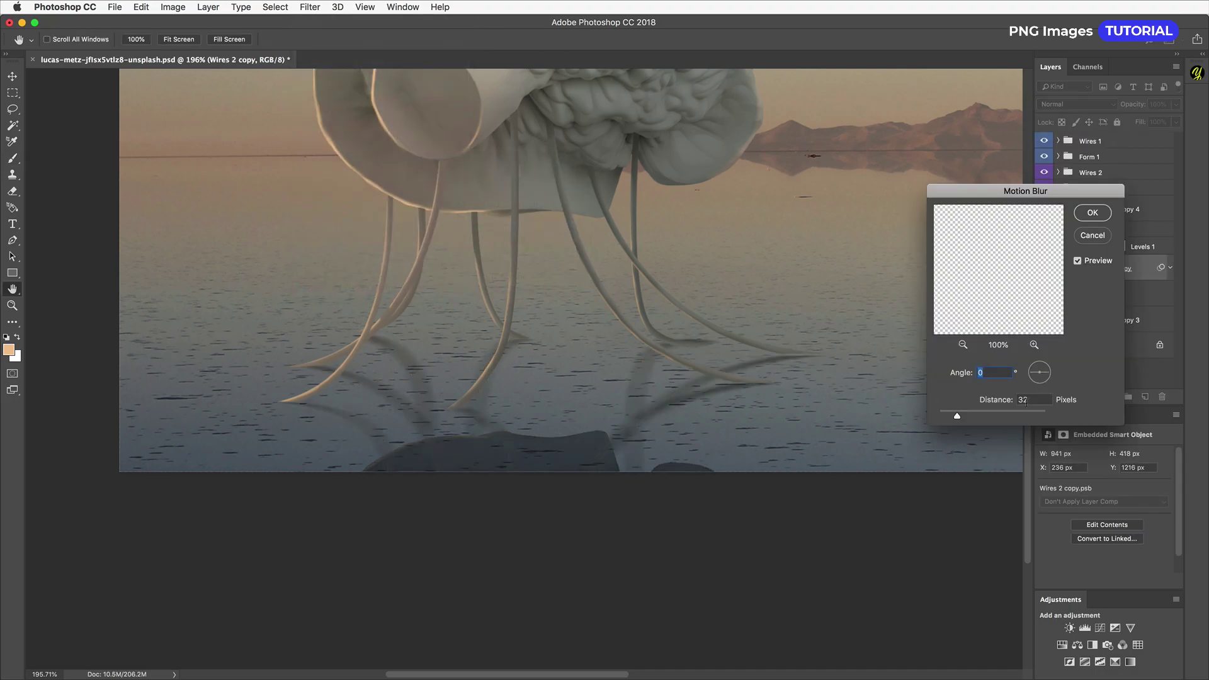
pyautogui.click(1091, 214)
pyautogui.click(1170, 269)
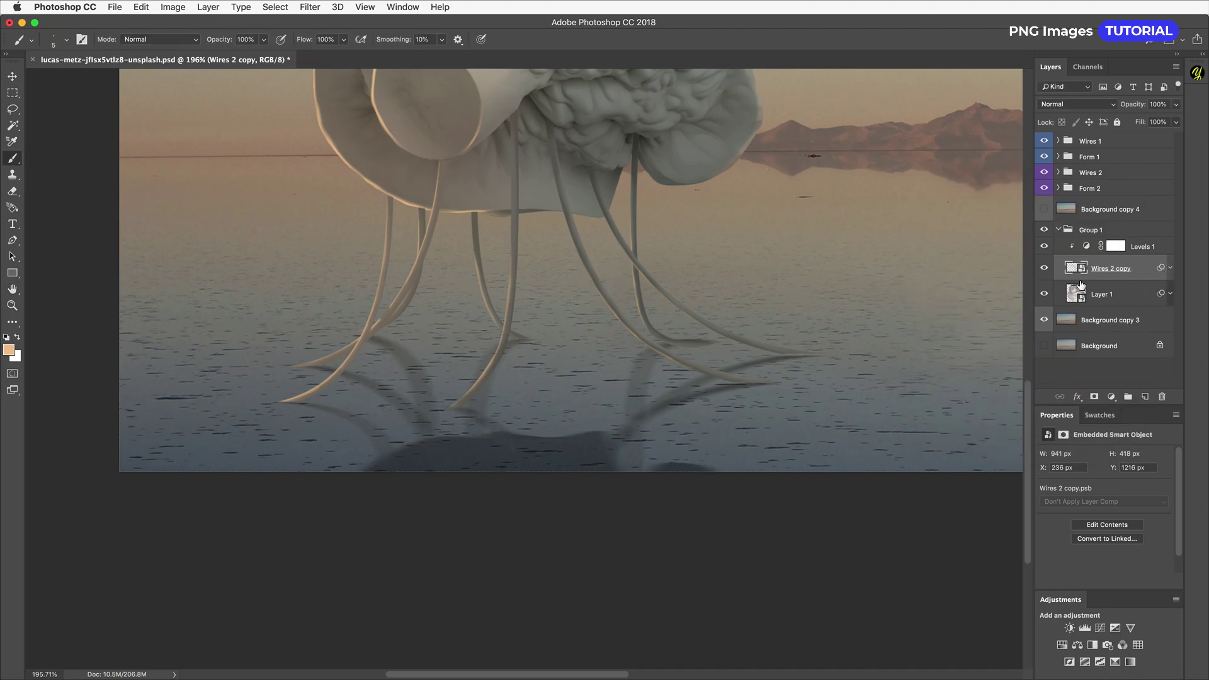
# - Inspect the contents of the Wires 2 copy smart object and return to the main document
pyautogui.doubleClick(1075, 268)
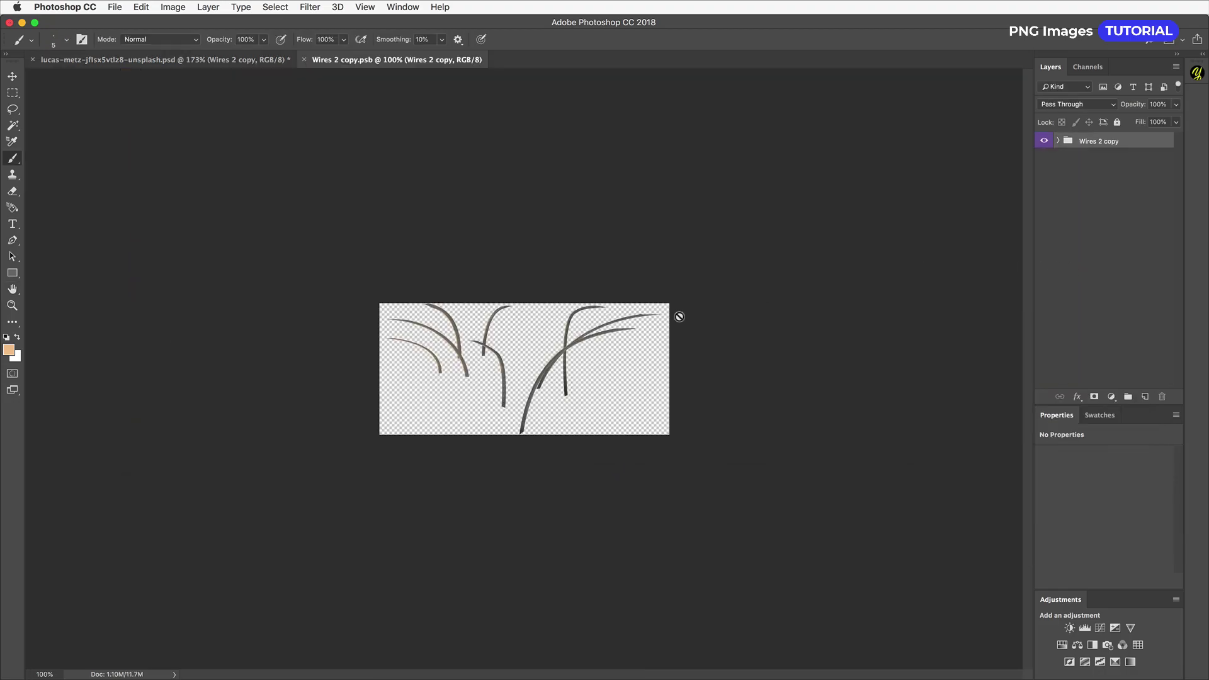
pyautogui.press('super+w')
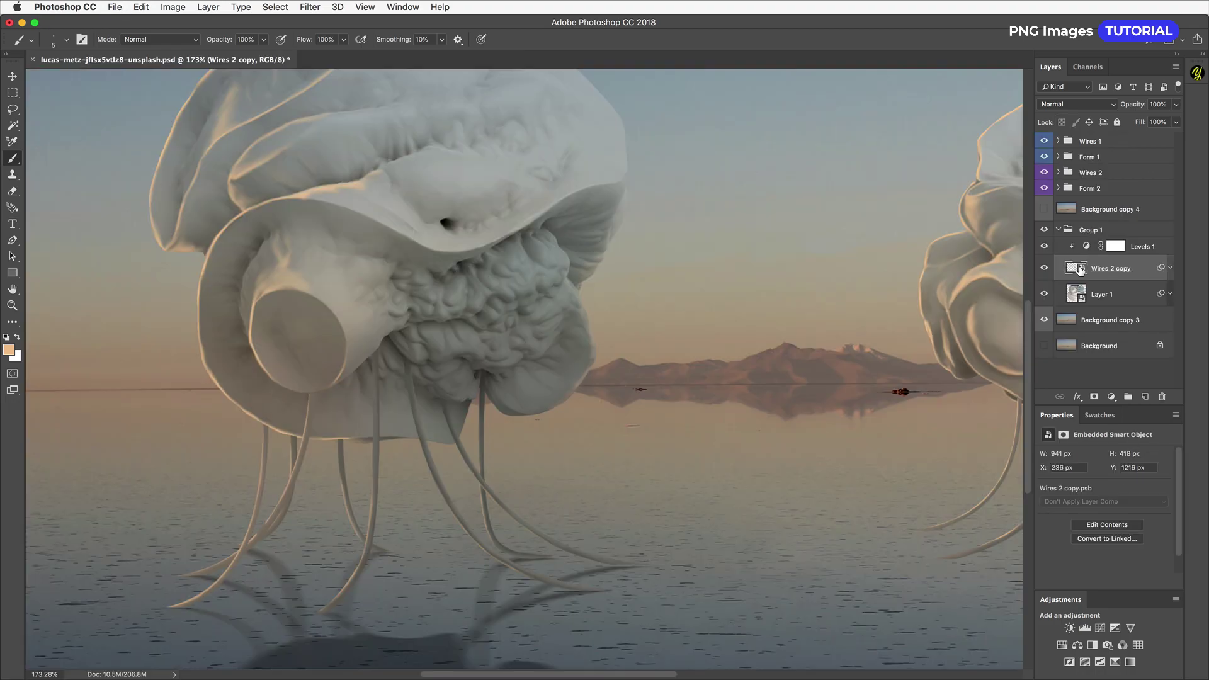
pyautogui.press('m')
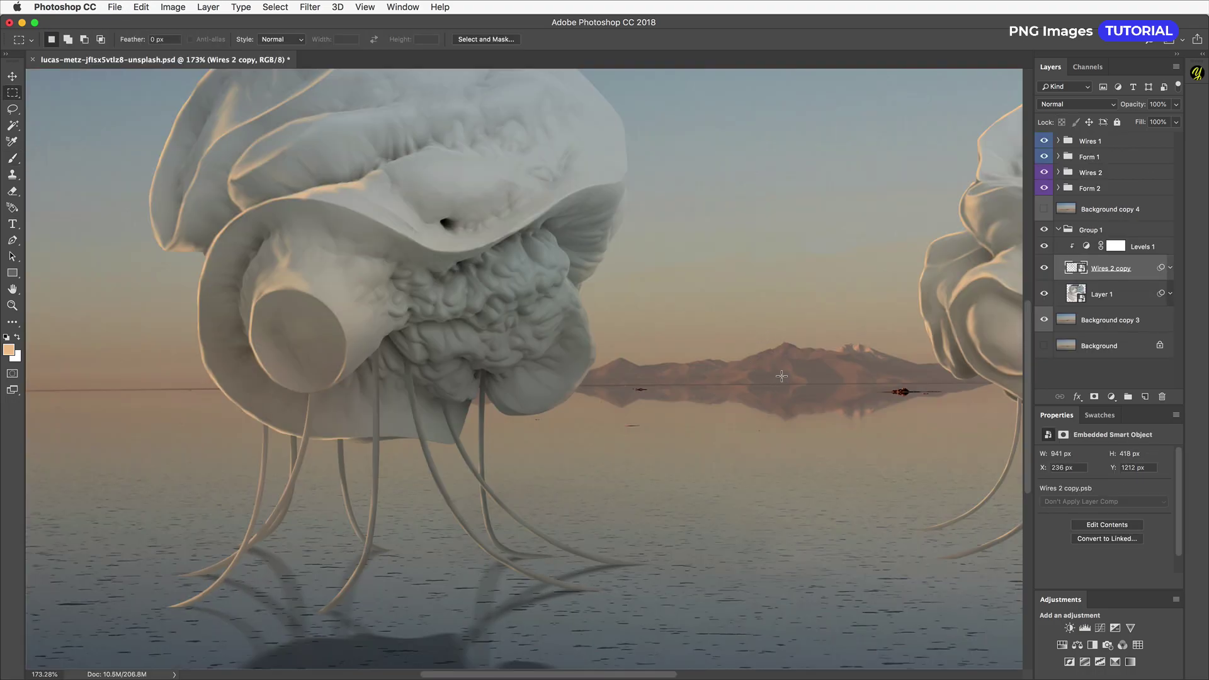
# - Rename Group 1 as Mirror 2 and give it a gray color label
pyautogui.click(1059, 230)
pyautogui.click(1092, 232)
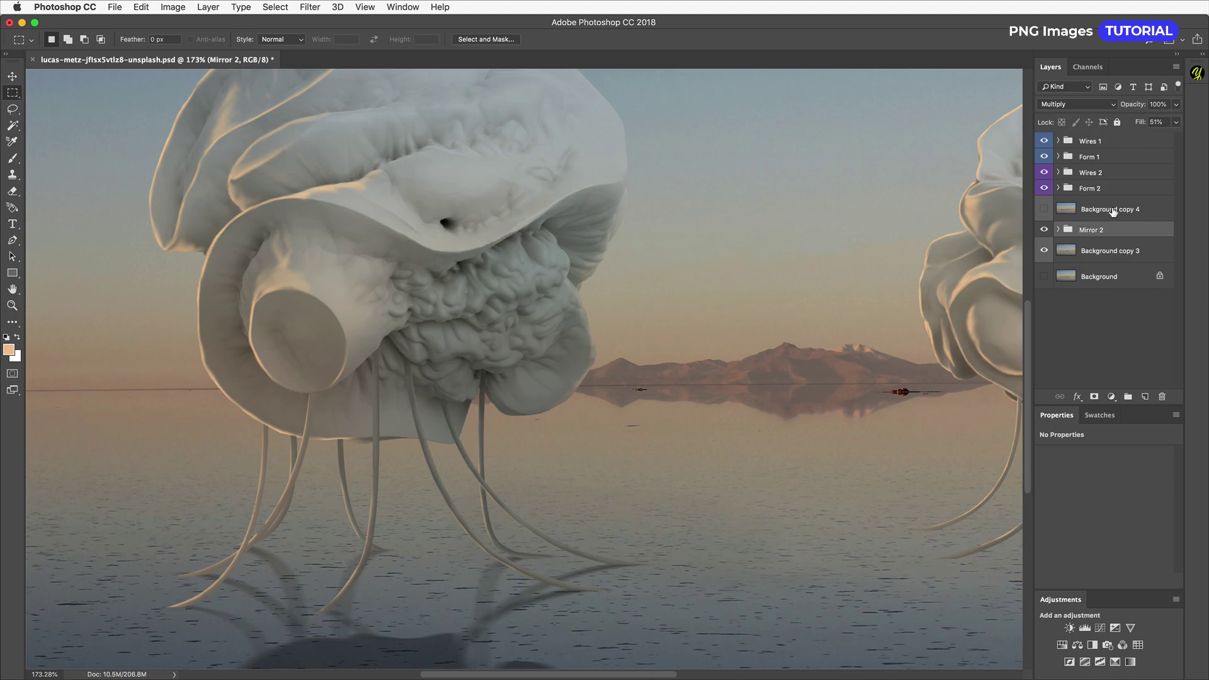
pyautogui.rightClick(1101, 230)
pyautogui.click(1134, 606)
# - Delete the Background copy 4 layer, and compare the whole image with and without the Mirror 2 reflection
pyautogui.click(1100, 210)
pyautogui.press('Delete')
pyautogui.click(1046, 205)
pyautogui.click(1046, 205)
pyautogui.press('super+0')
pyautogui.click(1044, 207)
pyautogui.click(1044, 207)
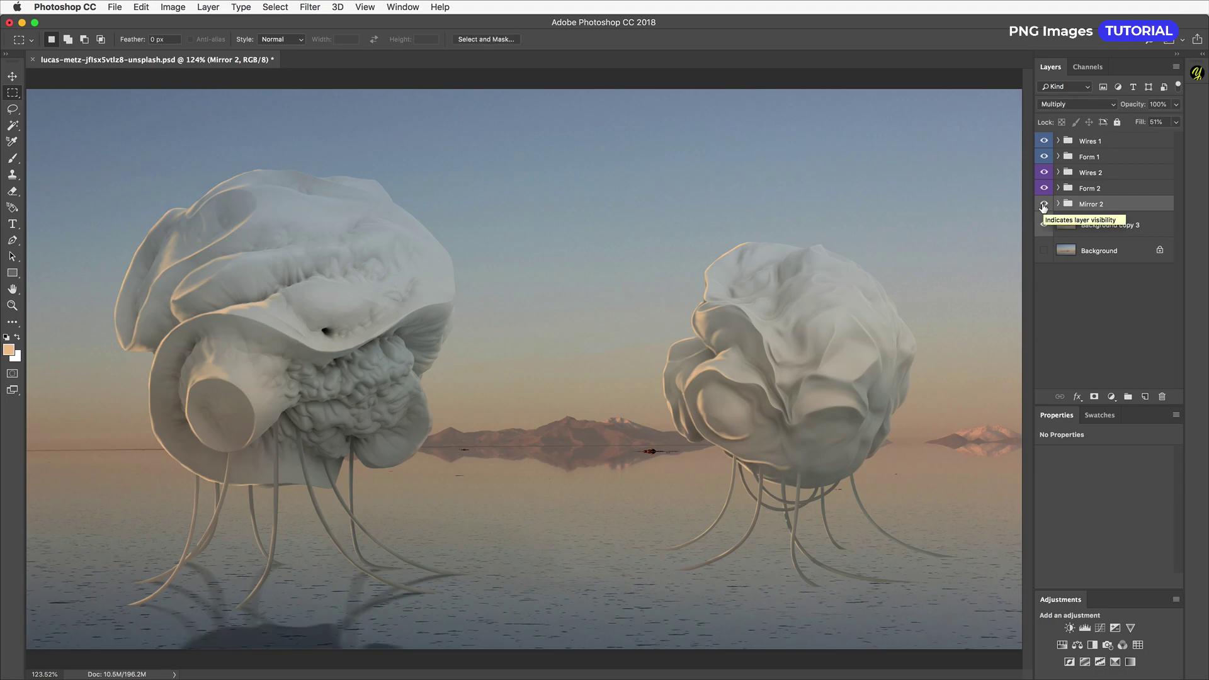
# - Duplicate the Wires 1 and Form 1 groups and place the copies between Form 2 and Mirror 2
pyautogui.click(1089, 154)
pyautogui.keyDown('shift'); pyautogui.click(1093, 143); pyautogui.keyUp('shift')
pyautogui.moveTo(1105, 148); pyautogui.dragTo(1113, 197)
pyautogui.click(1101, 222)
pyautogui.click(1058, 220)
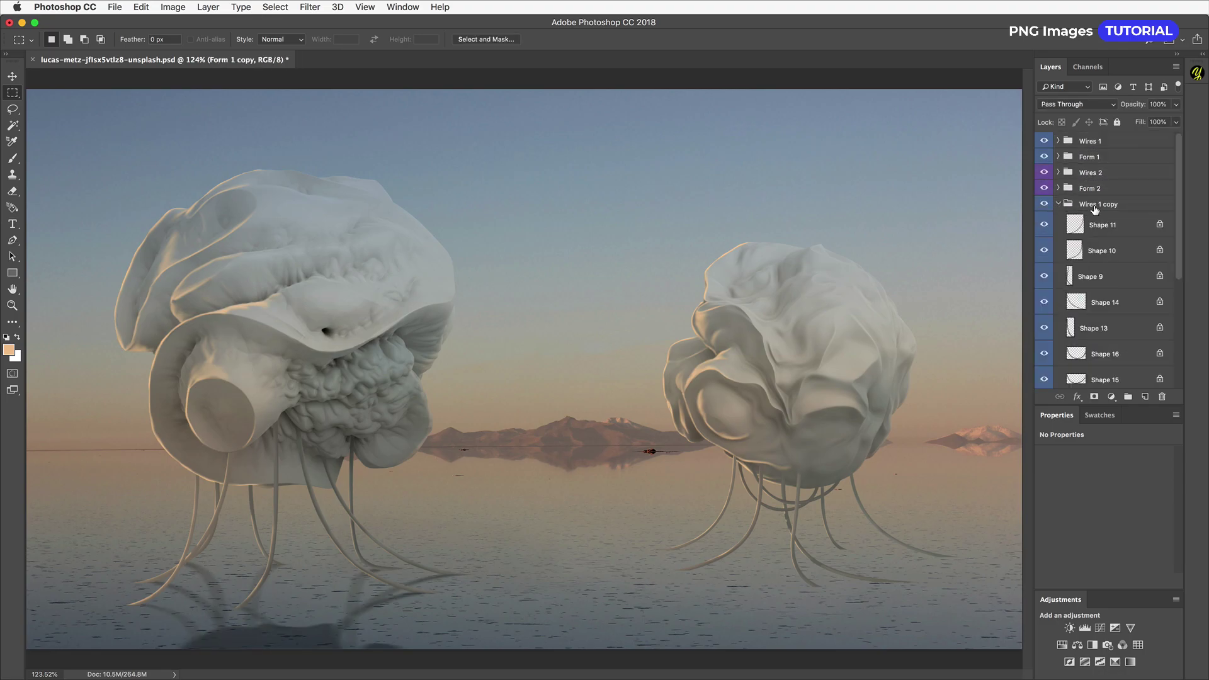
# - Flip the Wires 1 and Form 1 copies vertically and move them down beneath the smaller form
pyautogui.hotkey('ctrl', 't')
pyautogui.rightClick(748, 378)
pyautogui.click(779, 545)
pyautogui.moveTo(778, 463); pyautogui.dragTo(795, 588)
pyautogui.press('Return')
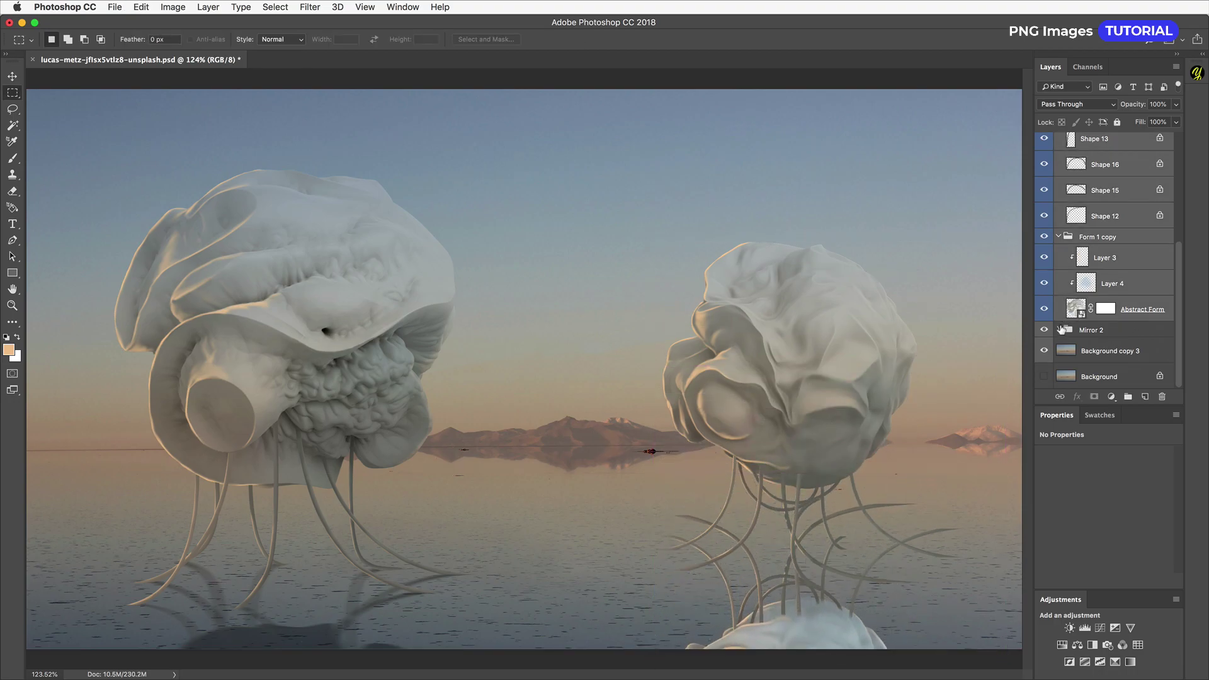
# - Raise Background copy 3 over the mirrored form to copy the merged scene without reflections, and undo the layer move
pyautogui.scroll(2, 1114, 239)
pyautogui.scroll(-2, 1105, 318)
pyautogui.click(1058, 237)
pyautogui.scroll(5, 1060, 234)
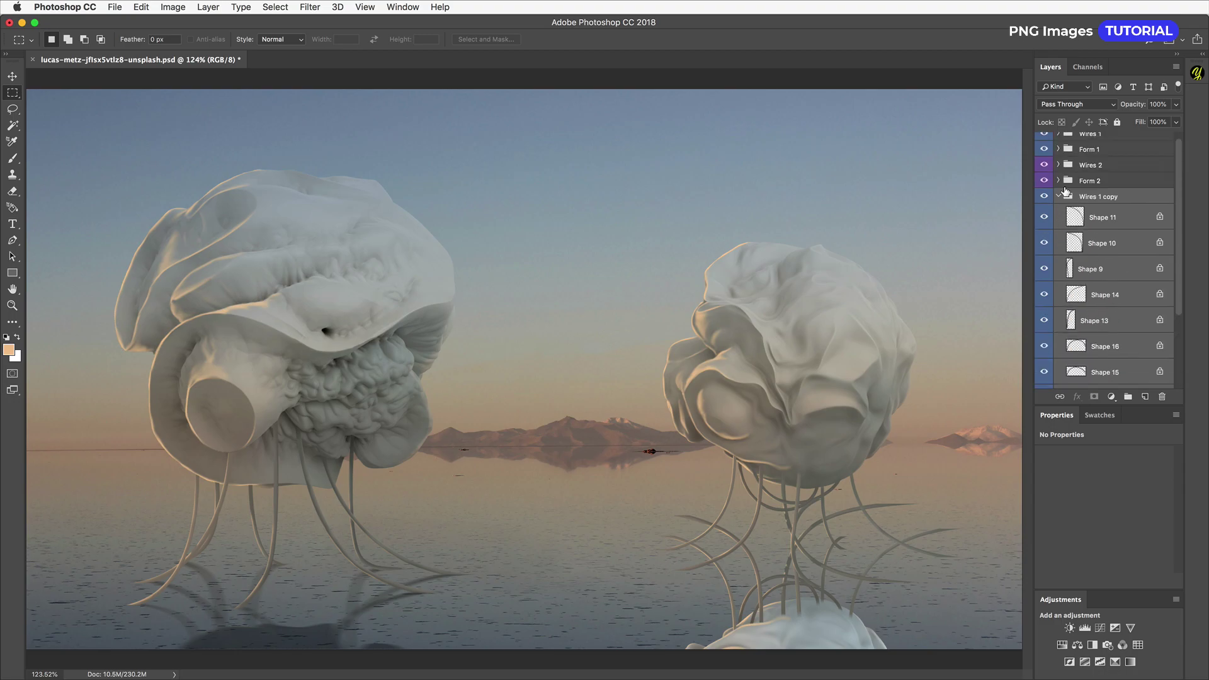
pyautogui.click(1058, 195)
pyautogui.click(1098, 224)
pyautogui.moveTo(1098, 258); pyautogui.dragTo(1107, 223)
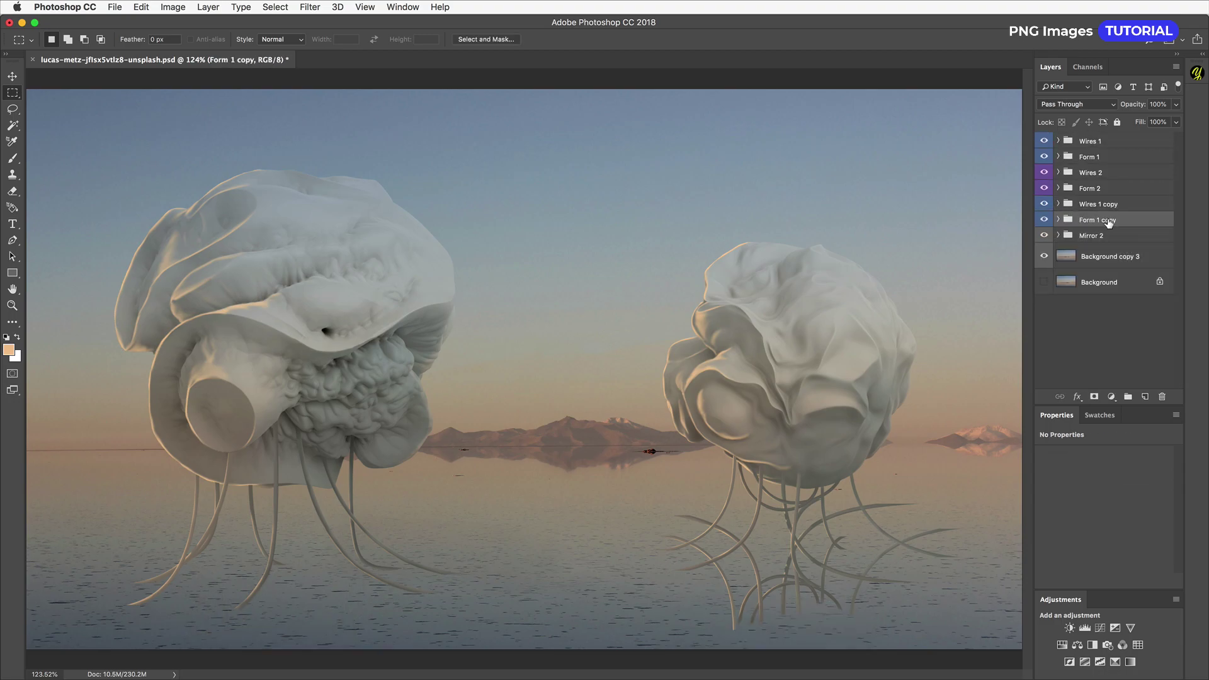
pyautogui.press('super+z')
# - Paste the merged scene above Form 1 copy and clip it to that group
pyautogui.click(1058, 236)
pyautogui.click(1074, 301)
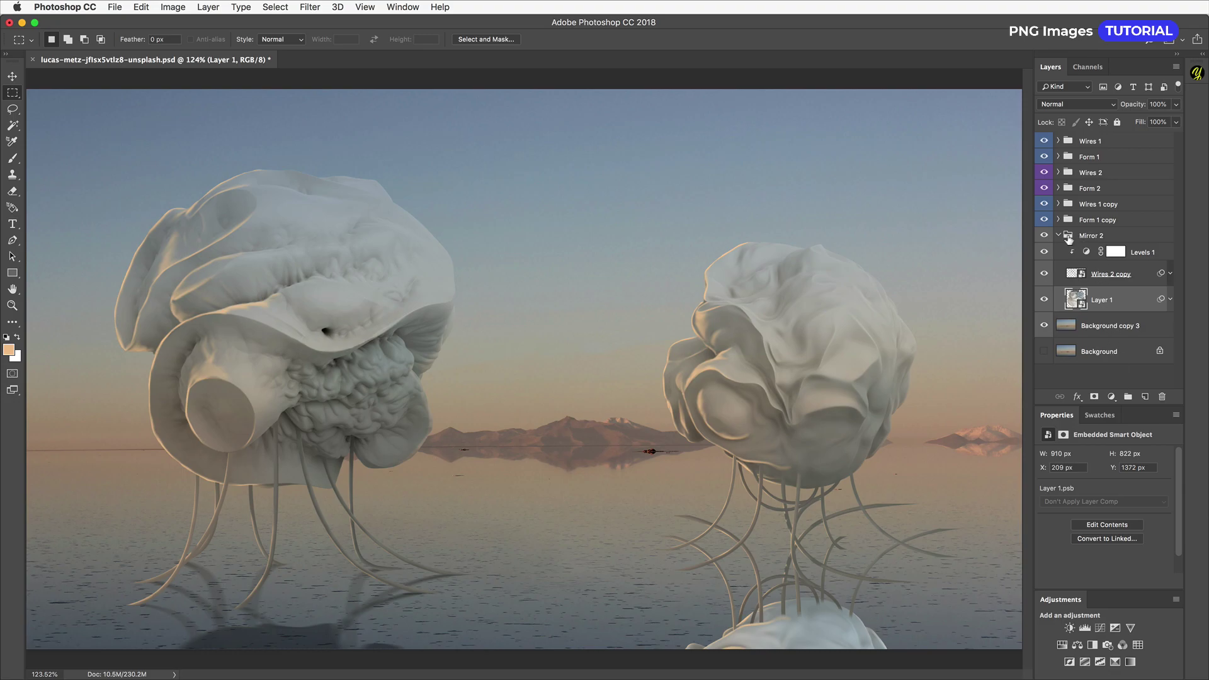
pyautogui.click(1060, 236)
pyautogui.click(1070, 221)
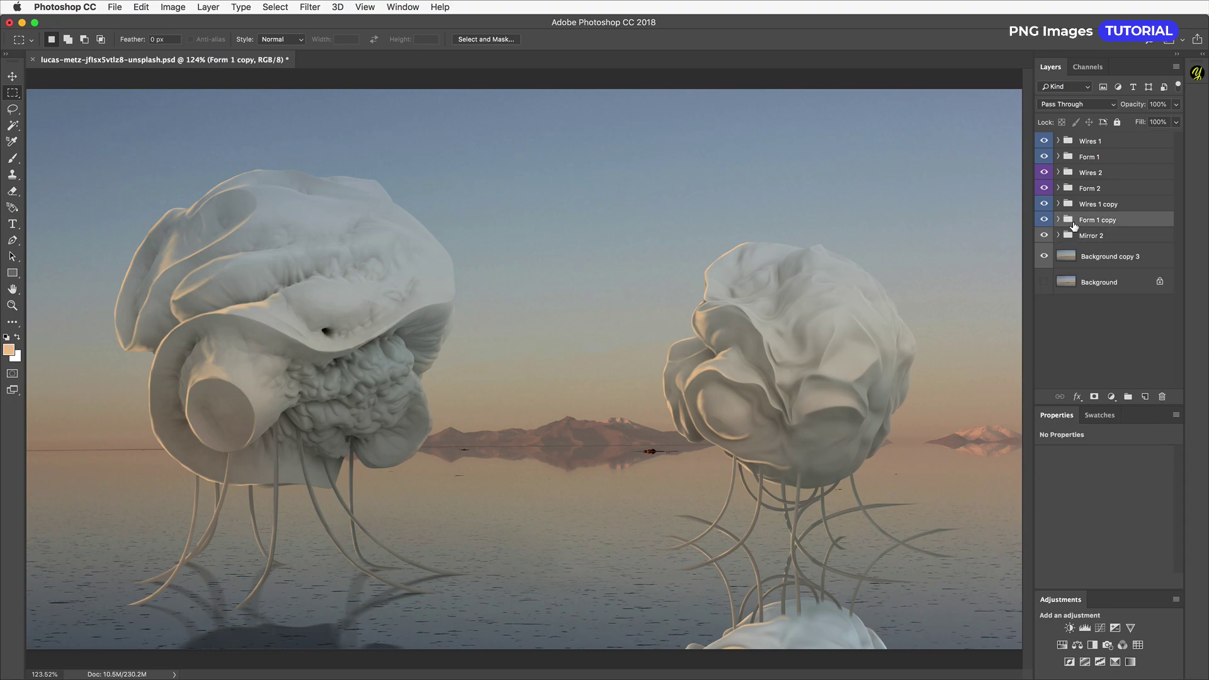
pyautogui.press('super+v')
pyautogui.keyDown('alt'); pyautogui.click(1097, 236); pyautogui.keyUp('alt')
pyautogui.rightClick(1098, 231)
pyautogui.click(1162, 546)
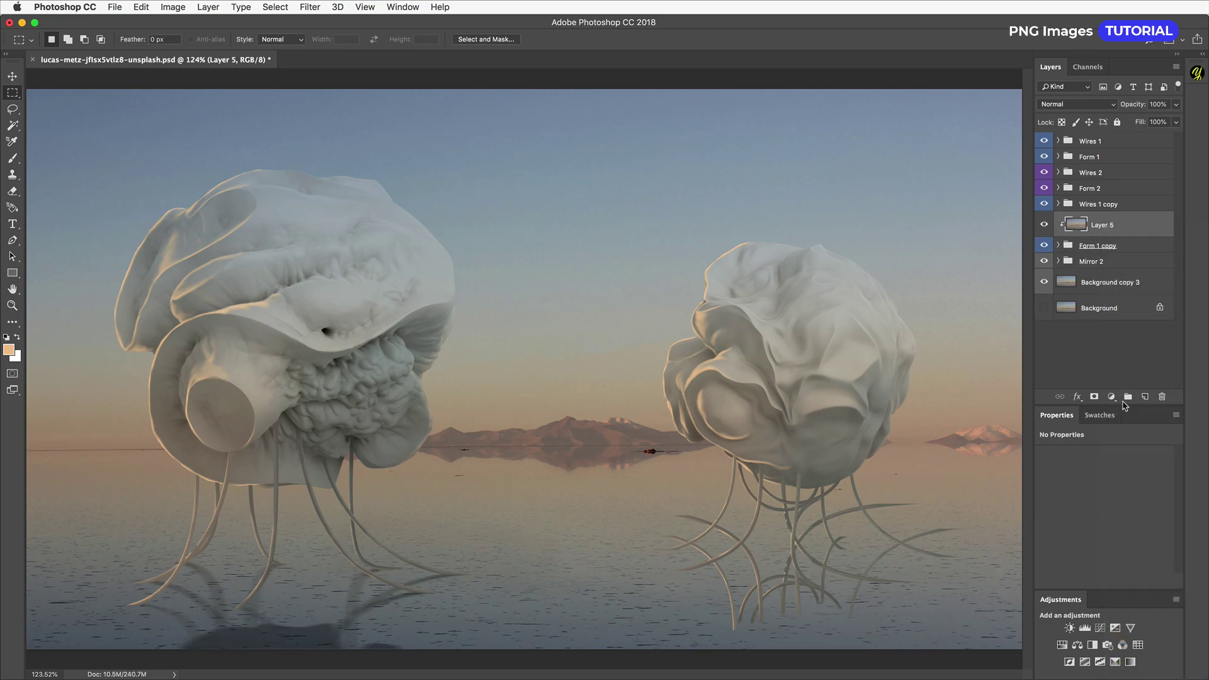
# - Move Layer 3 from Form 1 copy above Layer 5, and convert the mirrored smaller form into one smart object
pyautogui.click(1059, 246)
pyautogui.moveTo(1127, 272); pyautogui.dragTo(1125, 240)
pyautogui.click(1059, 272)
pyautogui.rightClick(1106, 264)
pyautogui.click(1134, 412)
# - Lower and rescale the mirrored Shape 11 and Shape 10 wires in Wires 1 copy to meet their legs' feet
pyautogui.click(1059, 204)
pyautogui.click(1061, 204)
pyautogui.click(1061, 204)
pyautogui.click(1114, 225)
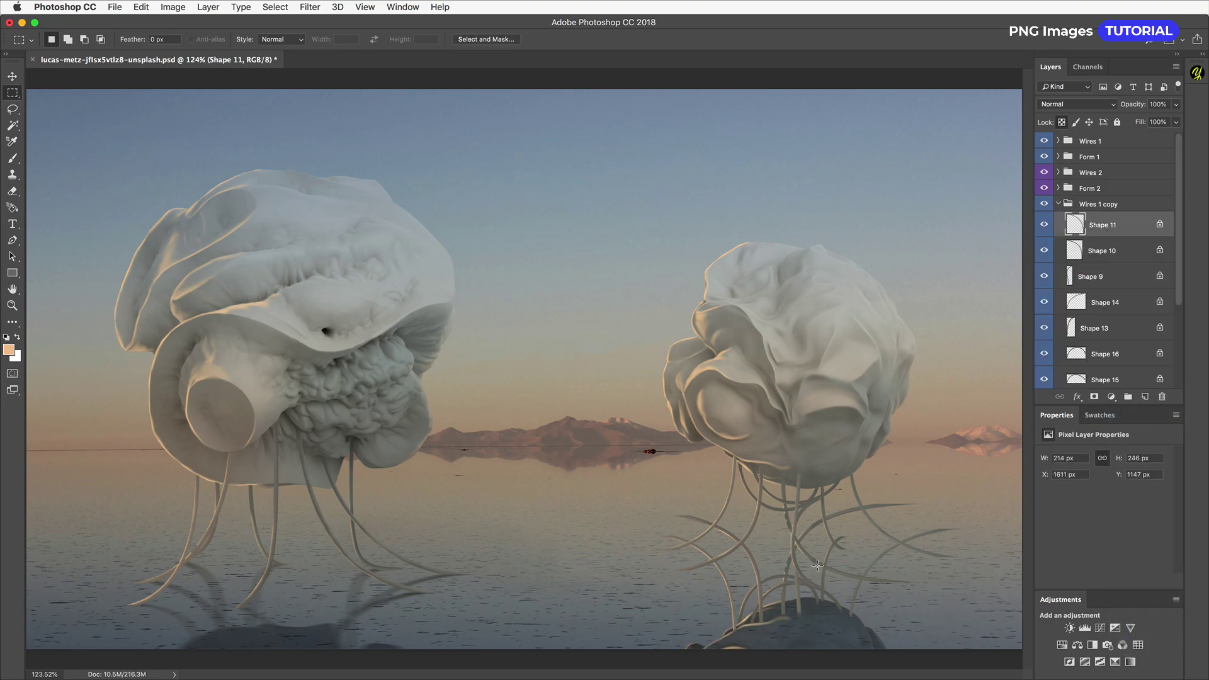
pyautogui.scroll(8, 683, 433)
pyautogui.moveTo(587, 367); pyautogui.dragTo(589, 402)
pyautogui.keyDown('super'); pyautogui.click(378, 288); pyautogui.keyUp('super')
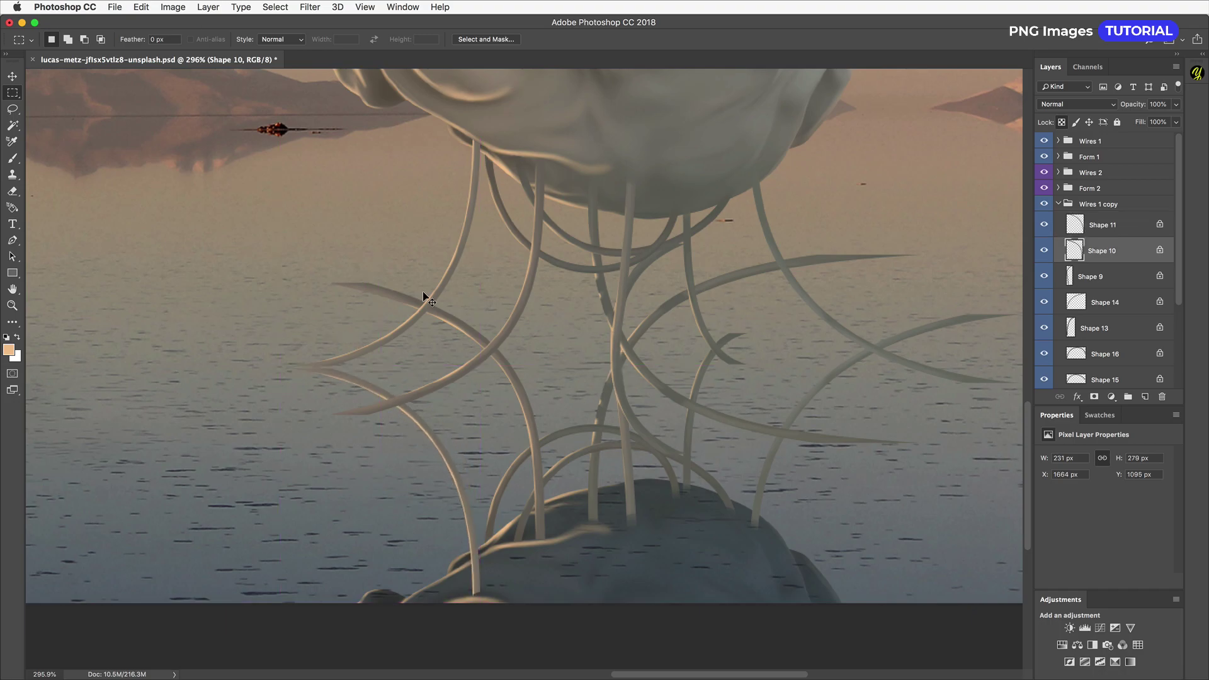
pyautogui.press('super+t')
pyautogui.moveTo(438, 282); pyautogui.dragTo(441, 329)
pyautogui.moveTo(470, 345); pyautogui.dragTo(470, 430)
pyautogui.press('Return')
# - Compress the mirrored wire of the front leg spreading right until its tip meets that leg's foot
pyautogui.moveTo(731, 277); pyautogui.dragTo(731, 468)
pyautogui.press('super+t')
pyautogui.scroll(-4, 743, 478)
pyautogui.moveTo(755, 617); pyautogui.dragTo(752, 559)
pyautogui.press('Return')
# - Rescale the mirrored Shape 9 wire and the outermost right wire vertically to line up with their legs
pyautogui.keyDown('super'); pyautogui.click(644, 155); pyautogui.keyUp('super')
pyautogui.press('super+t')
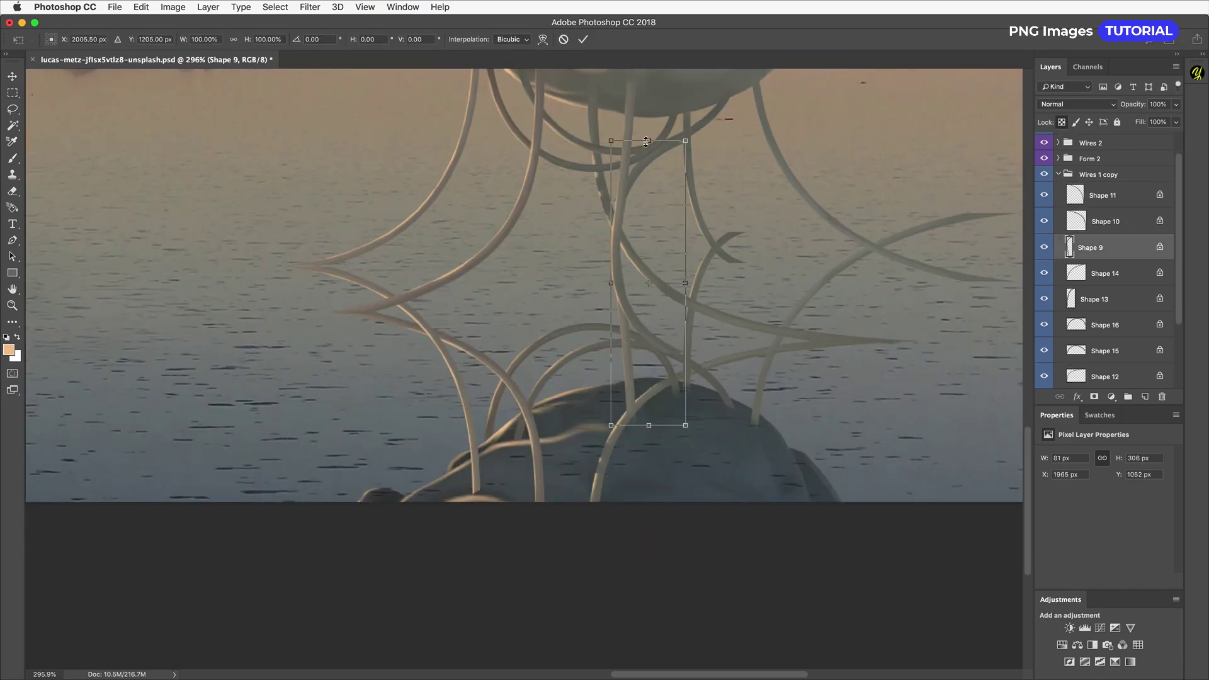
pyautogui.moveTo(886, 238); pyautogui.dragTo(887, 305)
pyautogui.press('super+t')
pyautogui.moveTo(886, 496); pyautogui.dragTo(886, 470)
pyautogui.press('Return')
# - Lower and rescale the mirrored looped wires over the smaller form's reflection
pyautogui.keyDown('super'); pyautogui.click(598, 326); pyautogui.keyUp('super')
pyautogui.moveTo(604, 345); pyautogui.dragTo(588, 381)
pyautogui.press('super+t')
pyautogui.moveTo(485, 436); pyautogui.dragTo(486, 410)
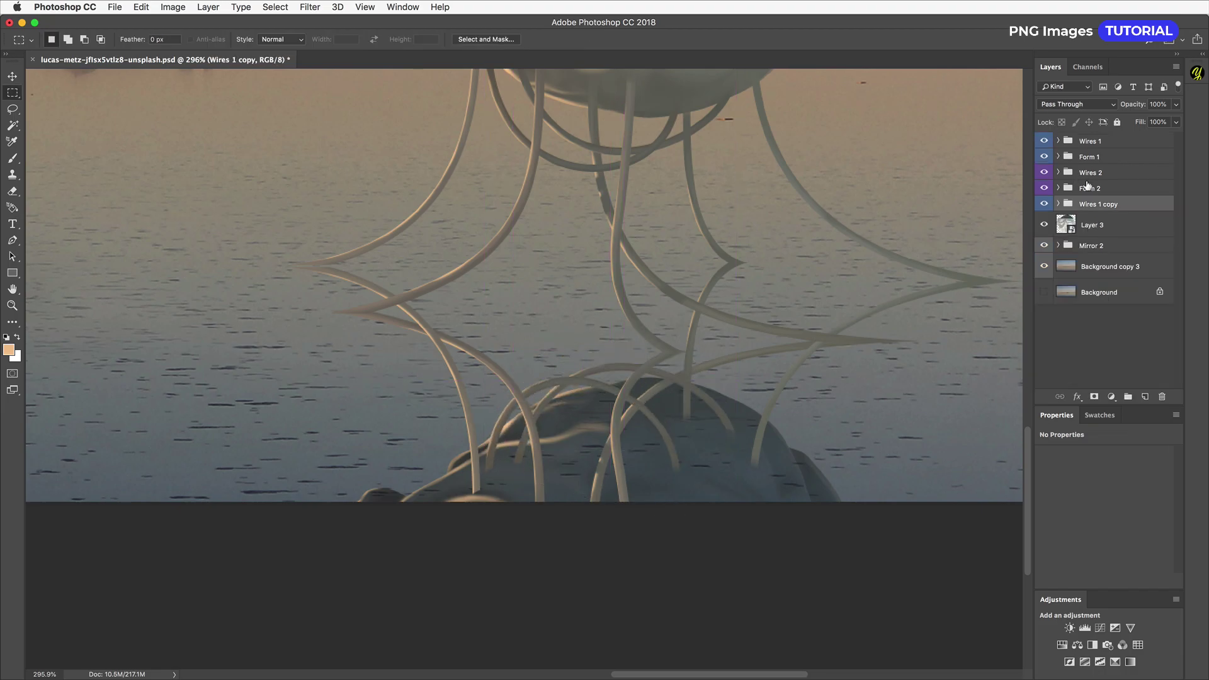
# - Convert Wires 1 copy to a smart object and reuse the other reflection's clipped Levels adjustment and blur on this mirrored form
pyautogui.rightClick(1101, 198)
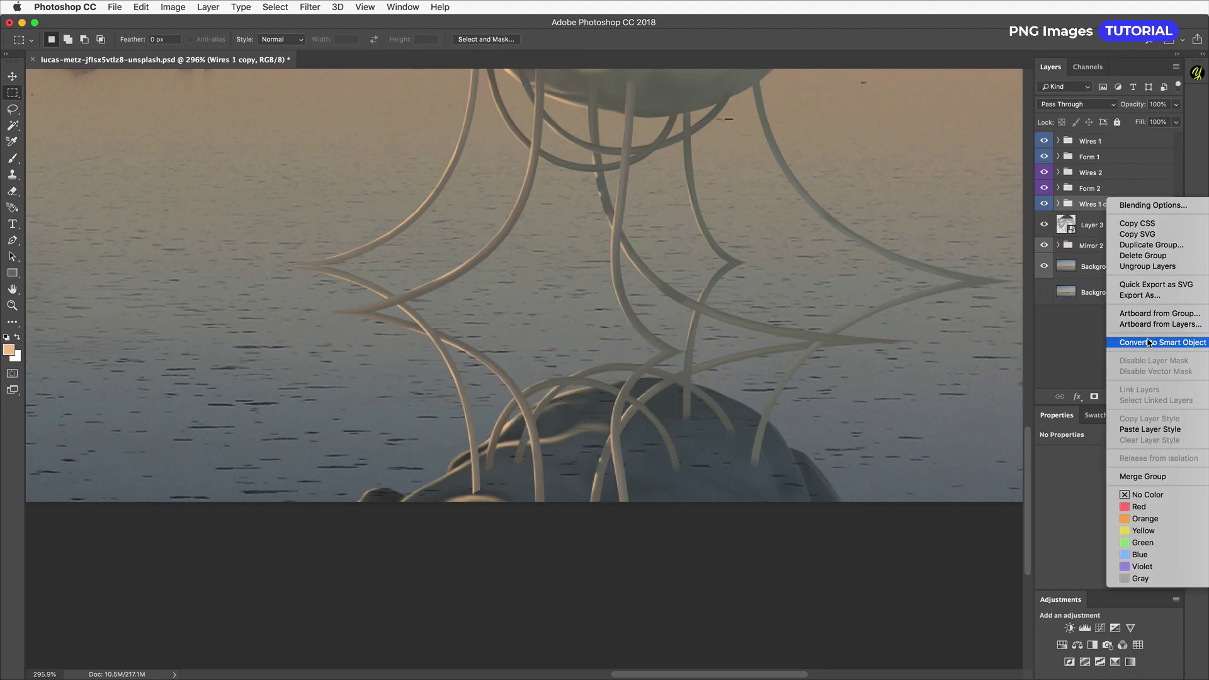
pyautogui.click(1134, 343)
pyautogui.moveTo(1130, 268); pyautogui.dragTo(1134, 213)
pyautogui.keyDown('alt'); pyautogui.click(1133, 216); pyautogui.keyUp('alt')
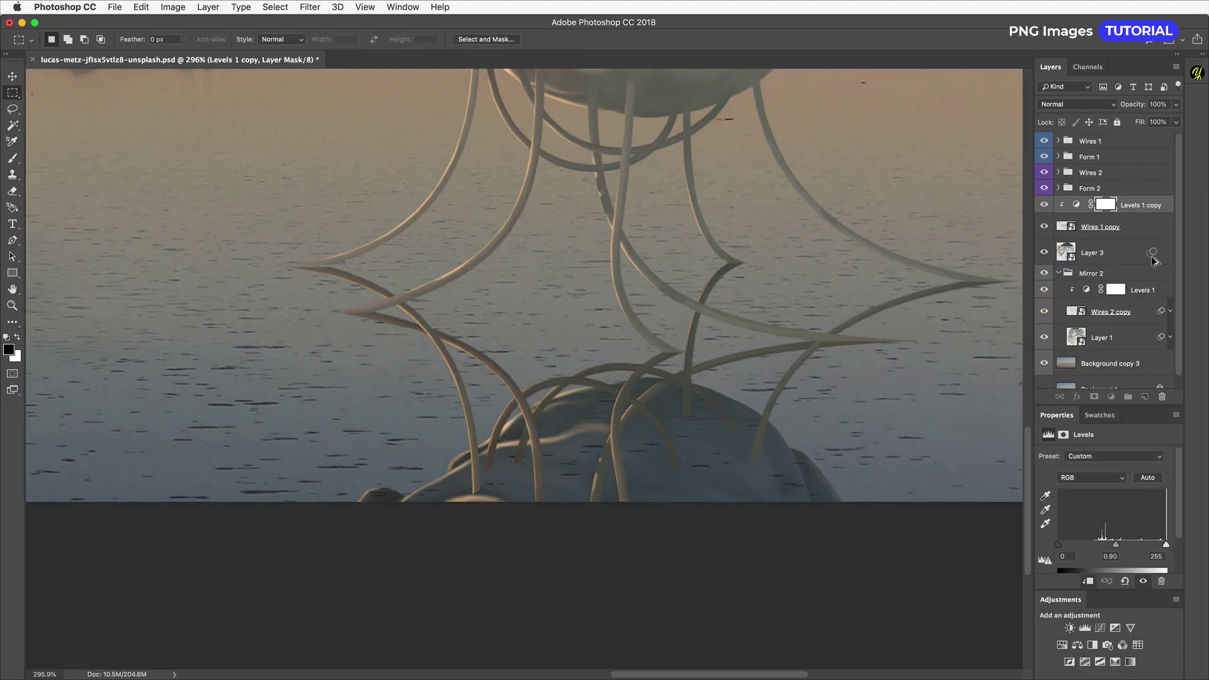
pyautogui.click(1154, 261)
# - Group Levels 1 copy, Wires 1 copy and Layer 3 as "Mirror 1" with a violet colour label
pyautogui.keyDown('shift'); pyautogui.click(1133, 206); pyautogui.keyUp('shift')
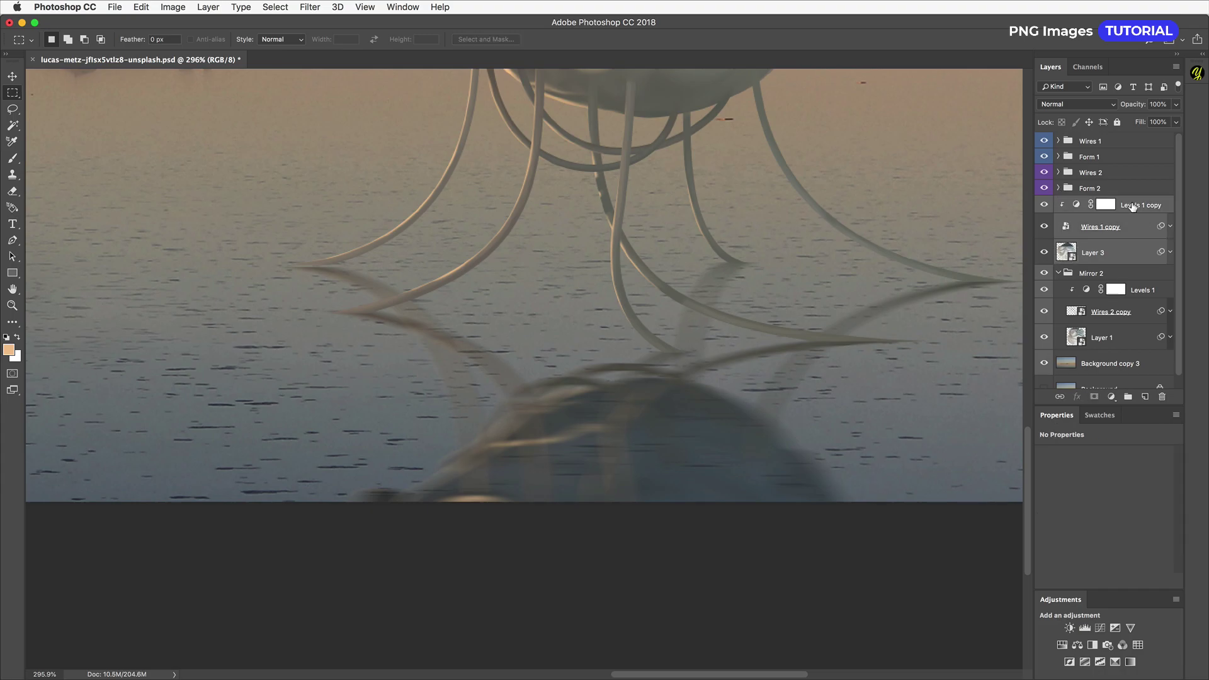
pyautogui.press('super+g')
pyautogui.click(1058, 219)
pyautogui.doubleClick(1090, 220)
pyautogui.press('super+c')
pyautogui.doubleClick(1087, 203)
pyautogui.press('super+v')
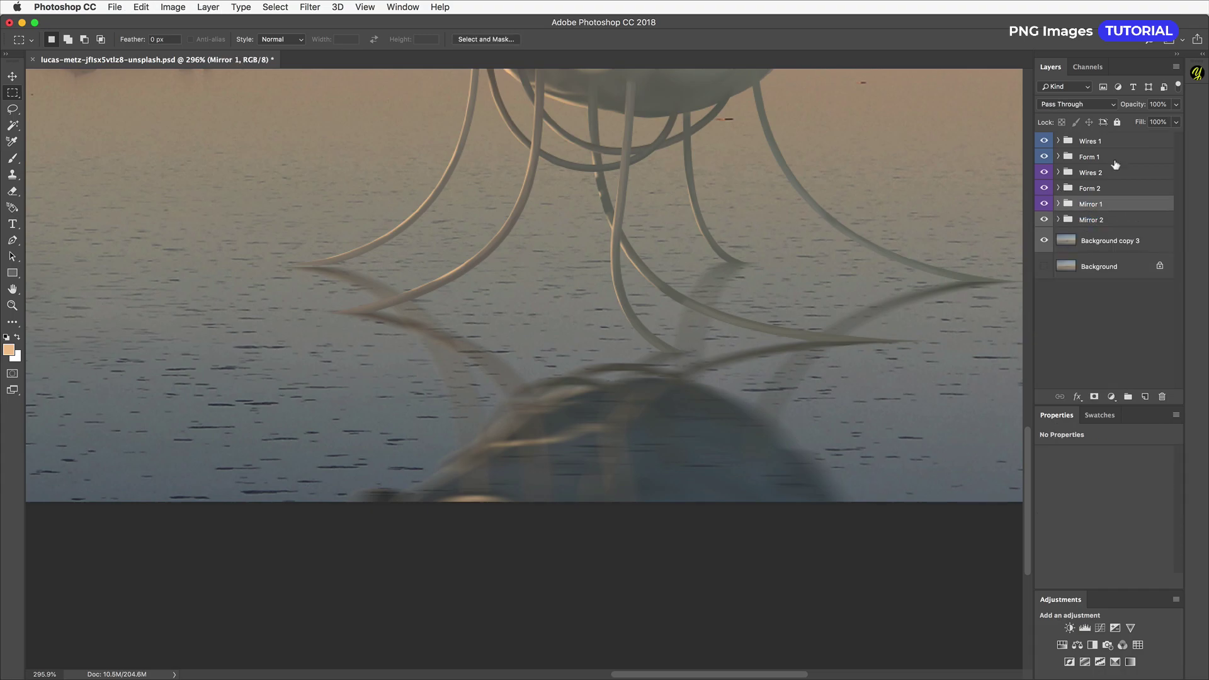
pyautogui.rightClick(1099, 202)
pyautogui.click(828, 422)
pyautogui.press('super+0')
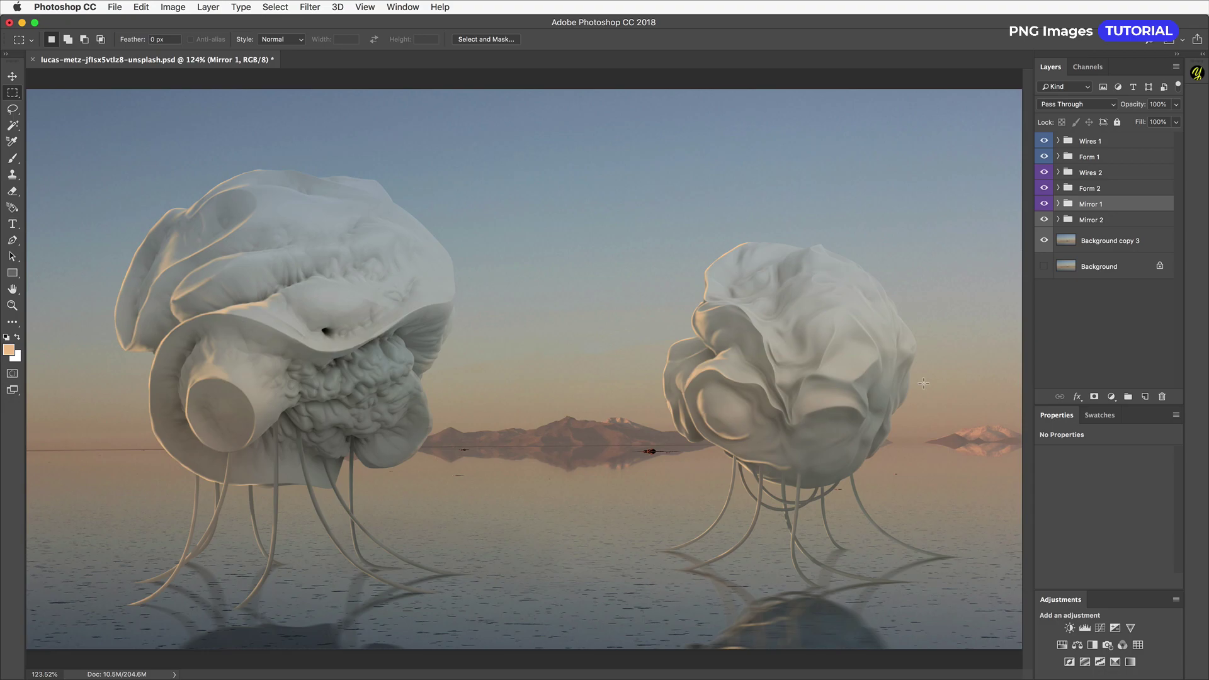
# - Search the PNG Images library for "space" and open the white astronaut with red leg bands above the Wires 1 group
pyautogui.click(1108, 141)
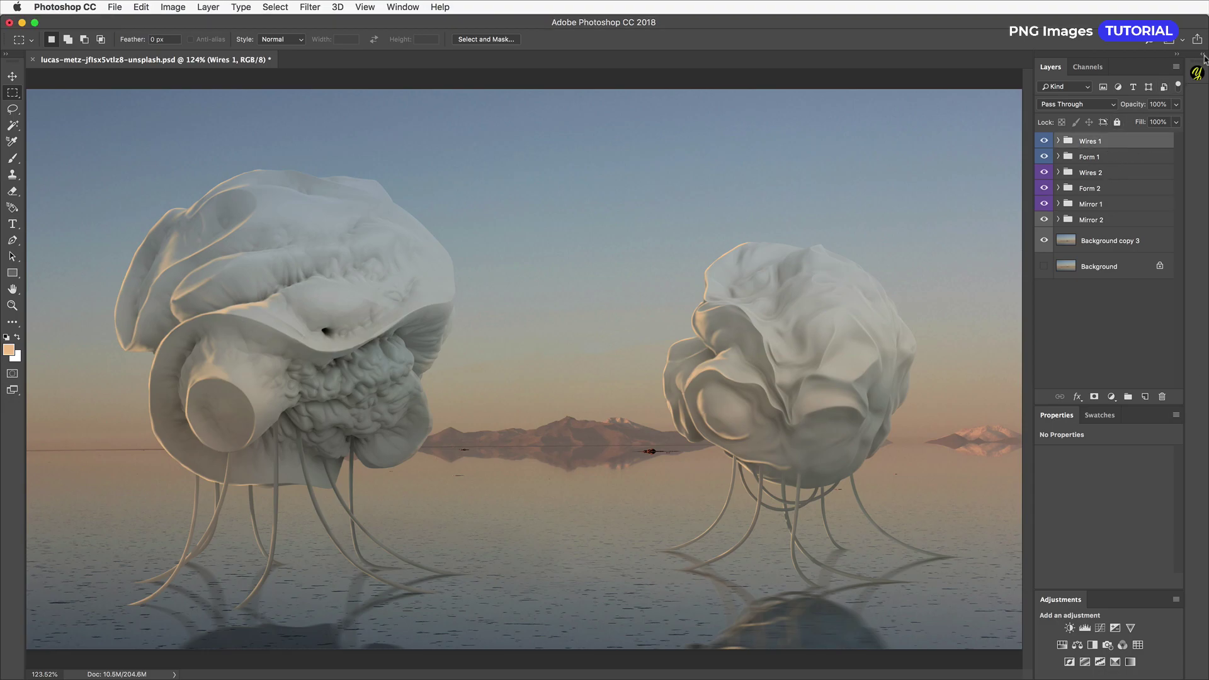
pyautogui.click(1203, 56)
pyautogui.press('super+0')
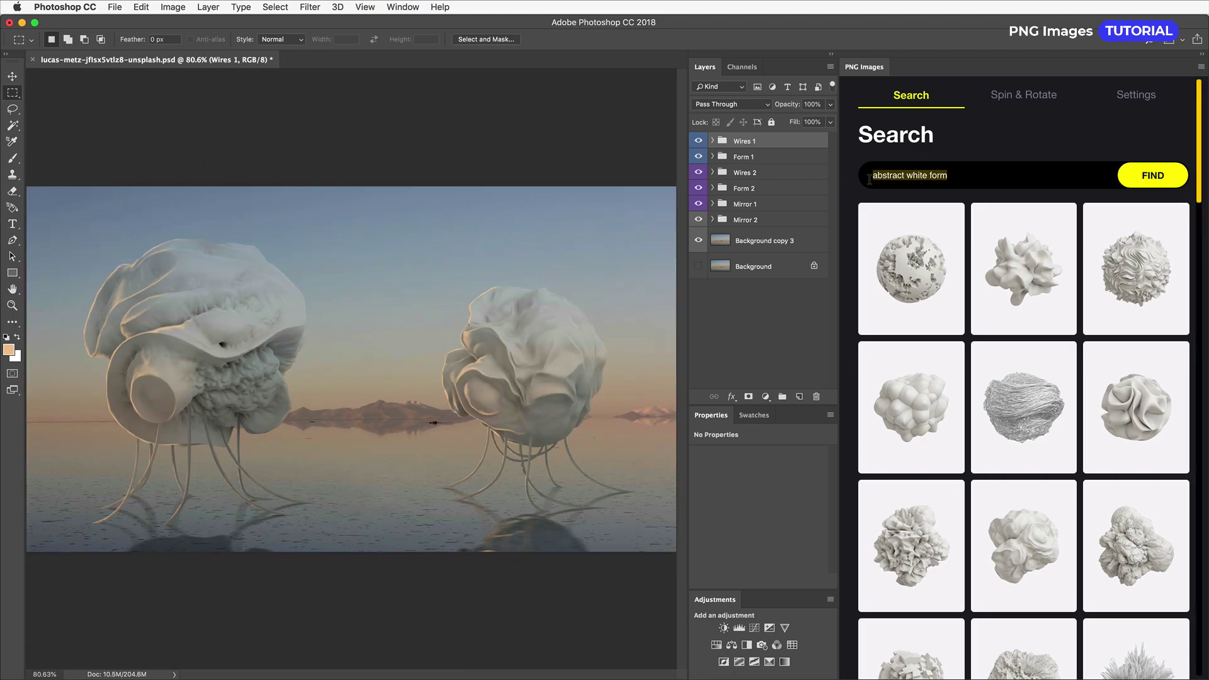
pyautogui.write('space')
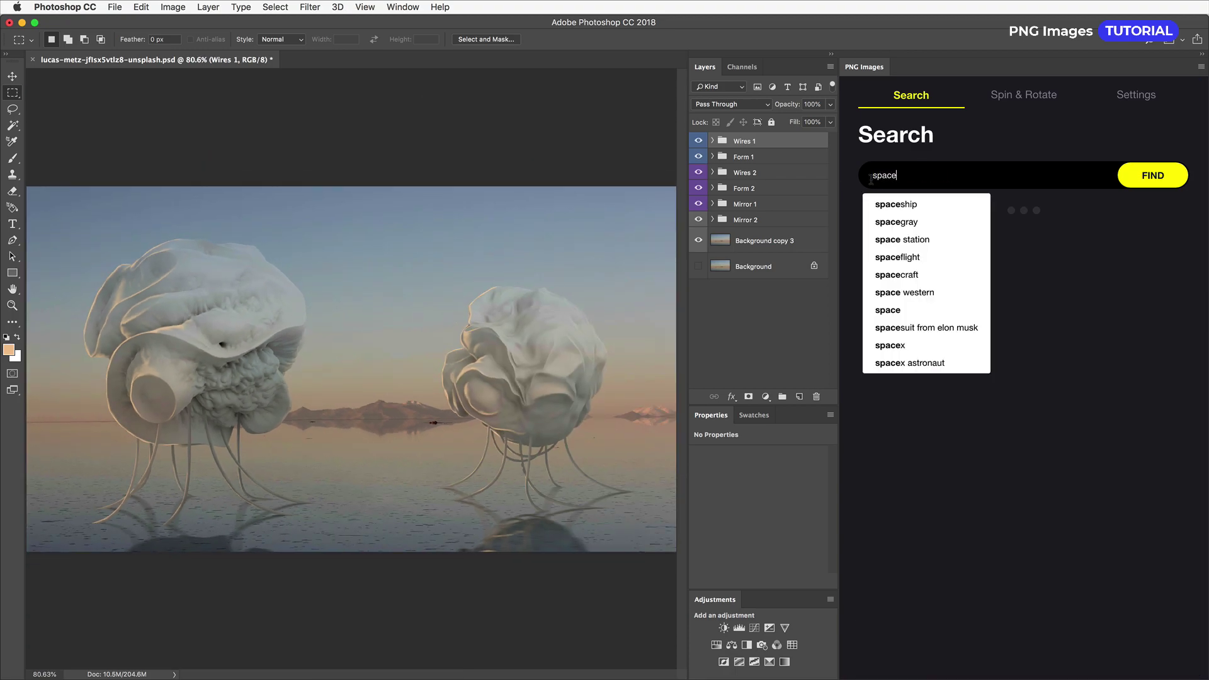
pyautogui.scroll(-5, 1063, 269)
pyautogui.scroll(-3, 1063, 270)
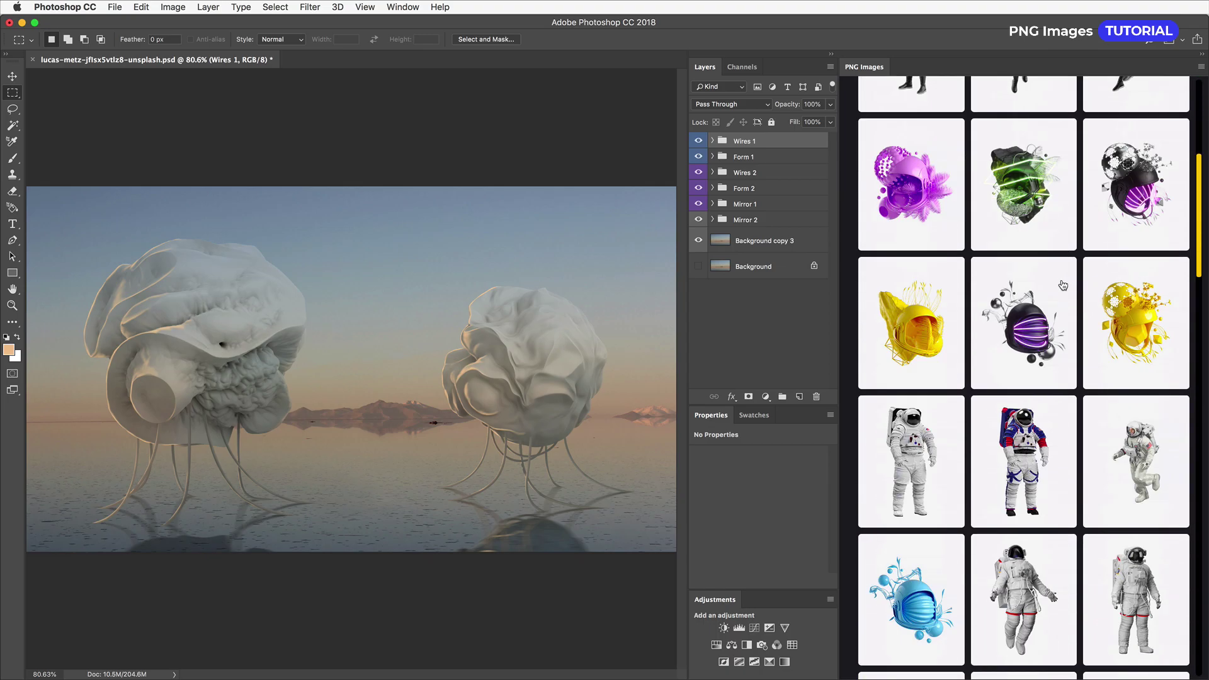
pyautogui.click(1010, 419)
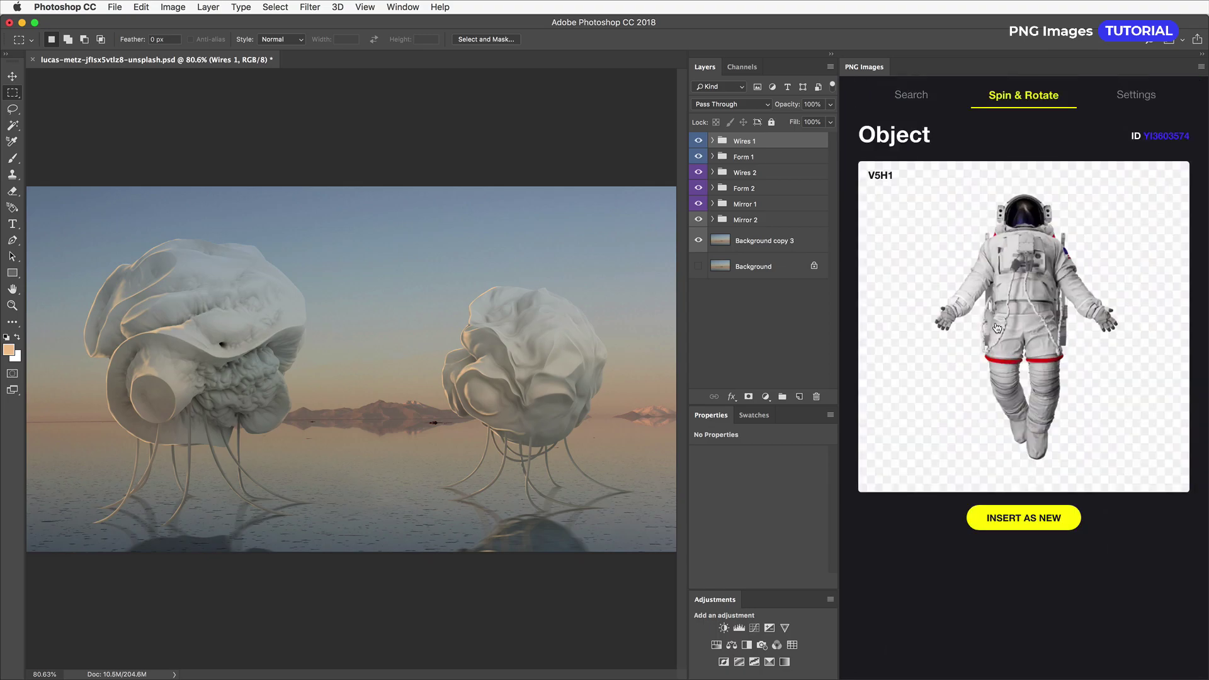
# - Insert the astronaut in front view V5H1 and scale it down to about 705 × 1025 px between the two forms
pyautogui.moveTo(1008, 318)
pyautogui.mouseDown()
pyautogui.moveTo(1010, 340)
pyautogui.moveTo(1015, 292)
pyautogui.moveTo(1014, 308)
pyautogui.mouseUp()
pyautogui.click(1043, 517)
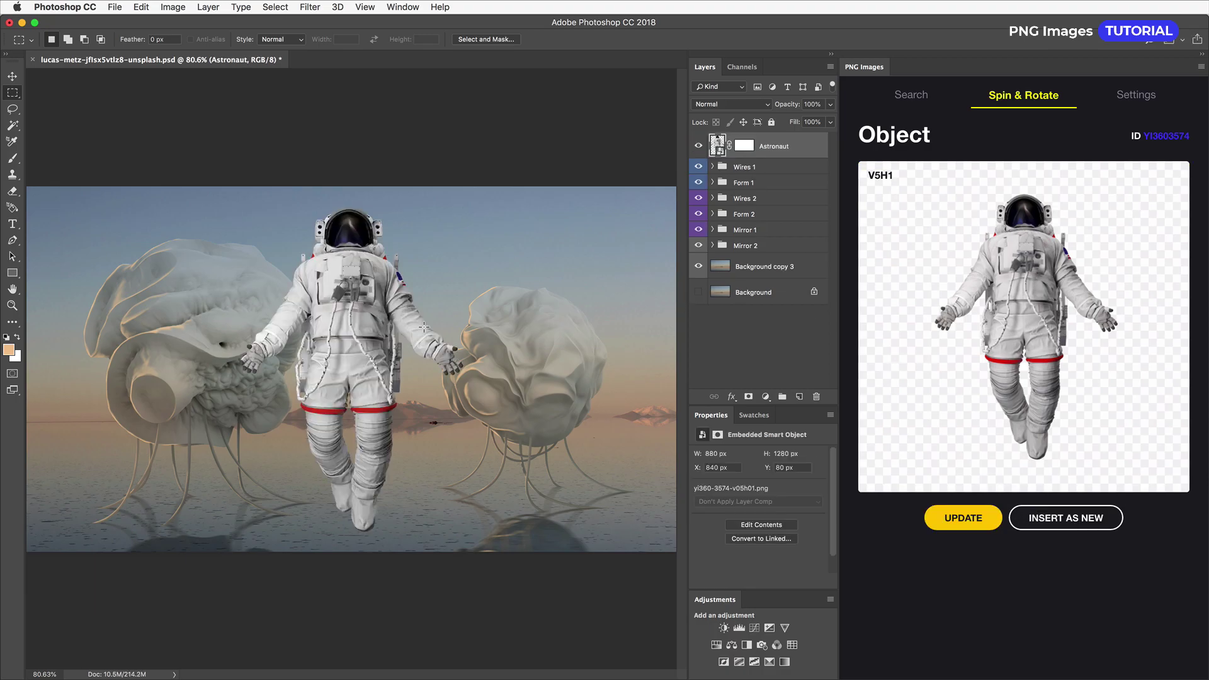
pyautogui.press('super+t')
pyautogui.moveTo(463, 208); pyautogui.dragTo(434, 238)
pyautogui.press('Return')
pyautogui.press('m')
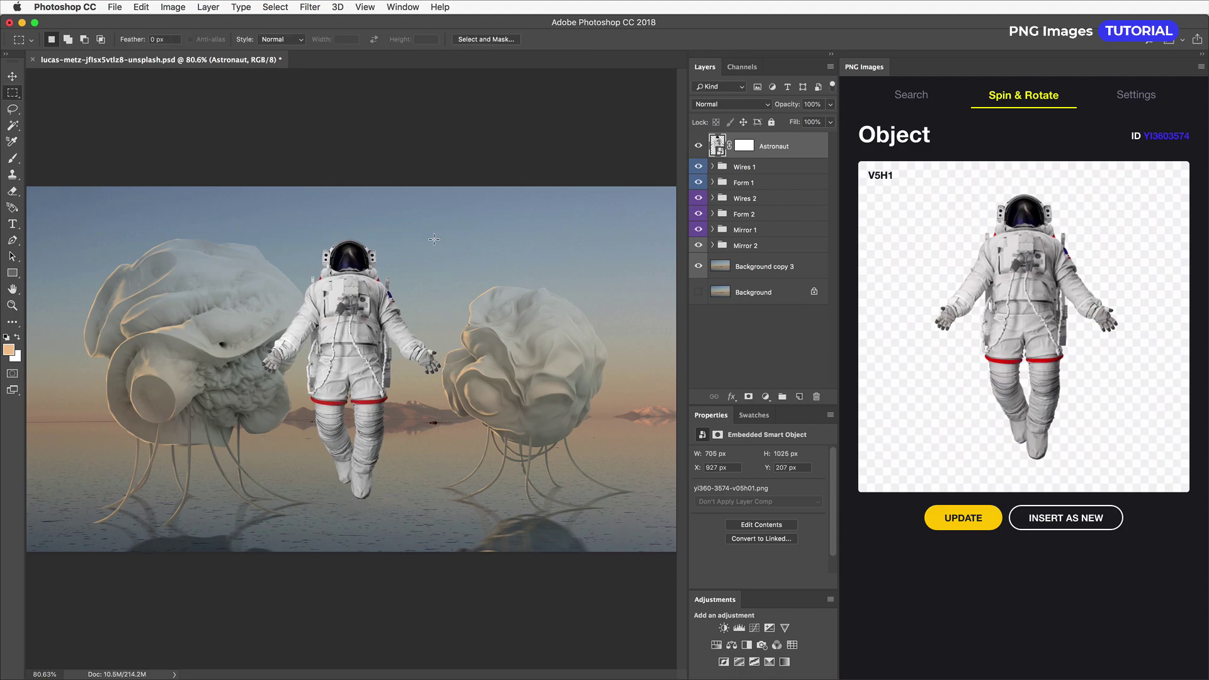
# - Group the Astronaut layer and clip a Multiply copy of the background to it at 52% fill
pyautogui.click(1201, 56)
pyautogui.press('super+0')
pyautogui.press('super+g')
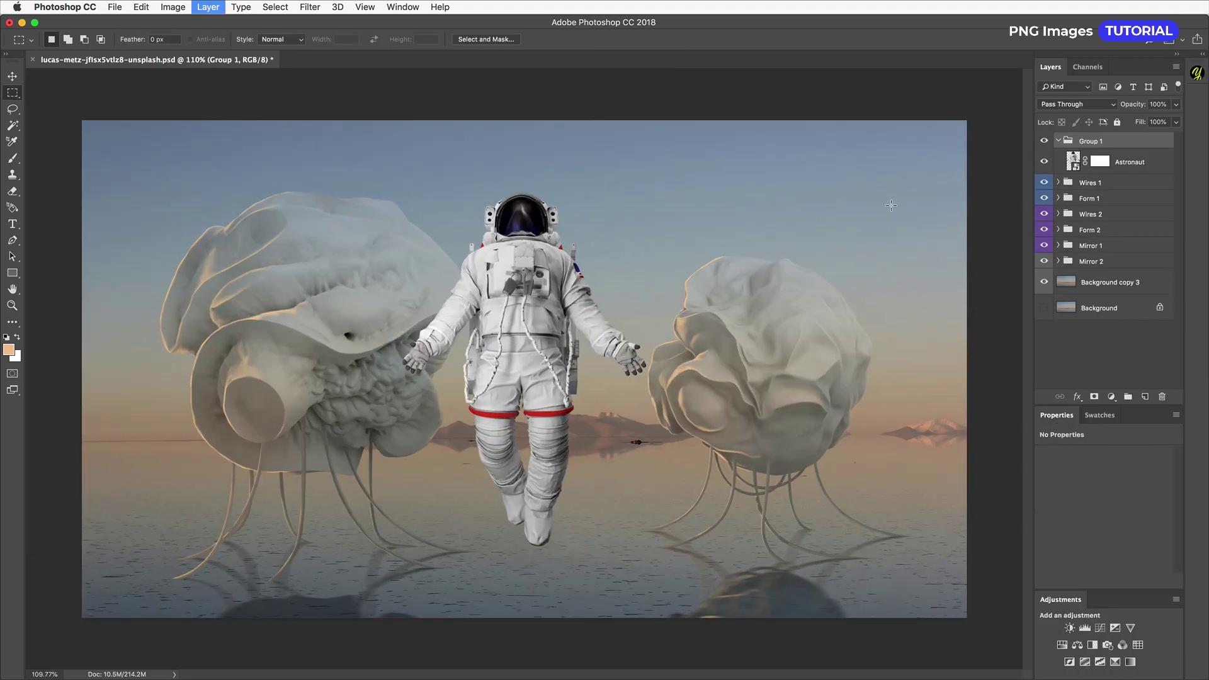
pyautogui.click(1092, 288)
pyautogui.click(1058, 245)
pyautogui.click(1059, 246)
pyautogui.click(1059, 229)
pyautogui.moveTo(1115, 329); pyautogui.dragTo(1121, 165)
pyautogui.click(1058, 256)
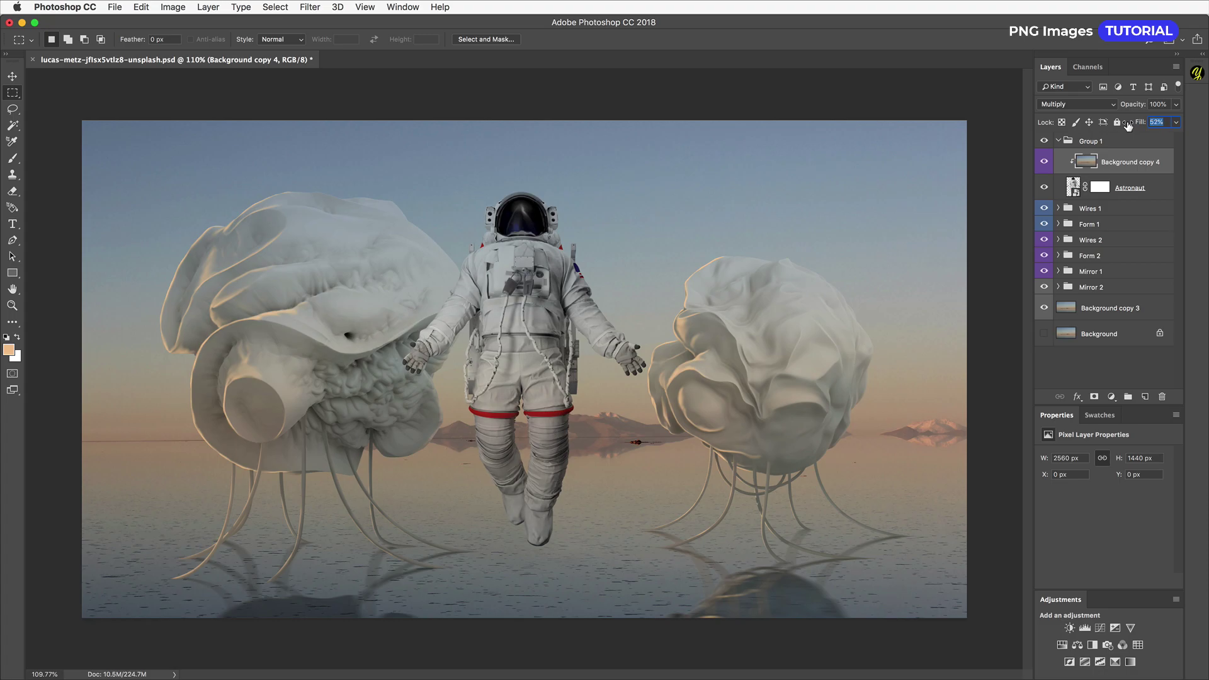
# - Sample the peach rim-light colour from the lit edge of a wire leg for painting on the astronaut
pyautogui.scroll(10, 439, 339)
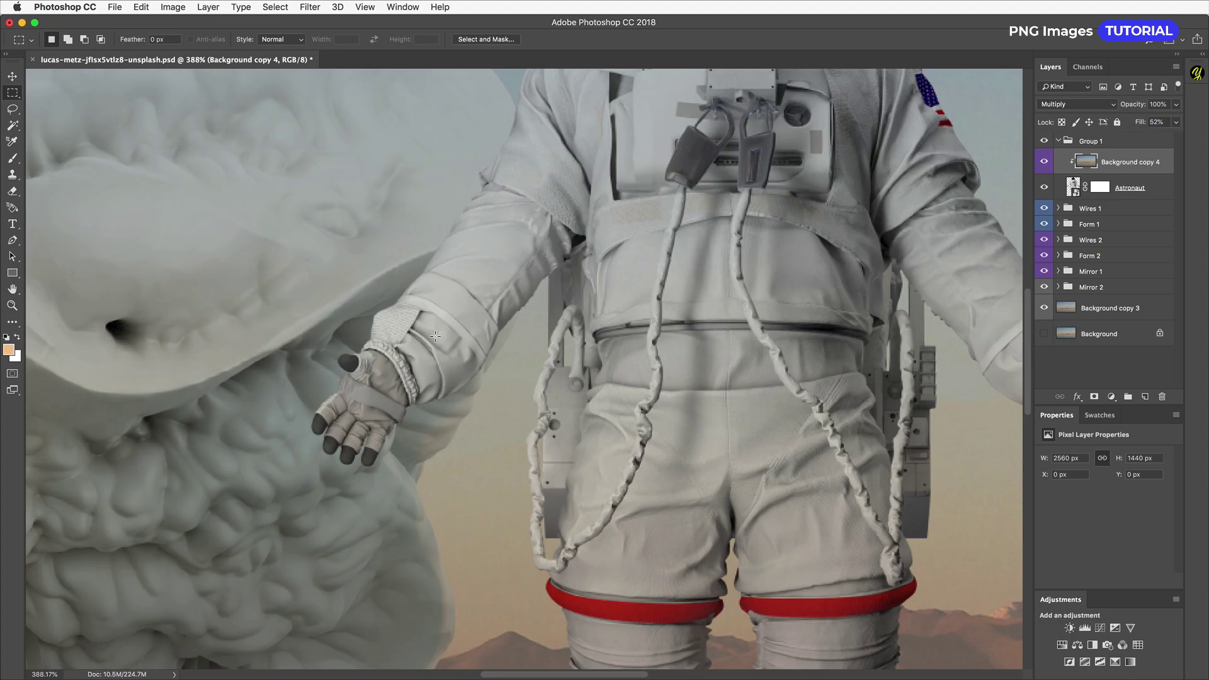
pyautogui.press('b')
pyautogui.moveTo(339, 350); pyautogui.dragTo(954, 318)
pyautogui.moveTo(278, 414)
pyautogui.mouseDown()
pyautogui.moveTo(425, 226)
pyautogui.moveTo(383, 284)
pyautogui.mouseUp()
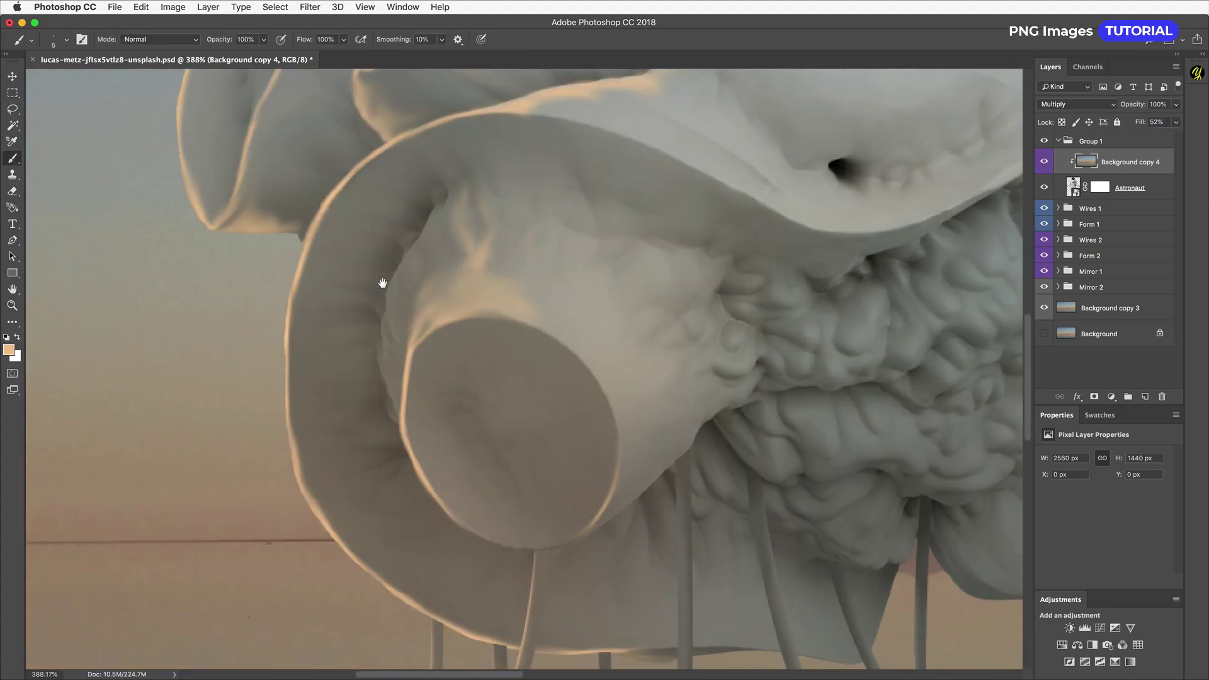
pyautogui.moveTo(907, 478); pyautogui.dragTo(378, 202)
pyautogui.moveTo(777, 351); pyautogui.dragTo(189, 353)
pyautogui.scroll(20, 583, 417)
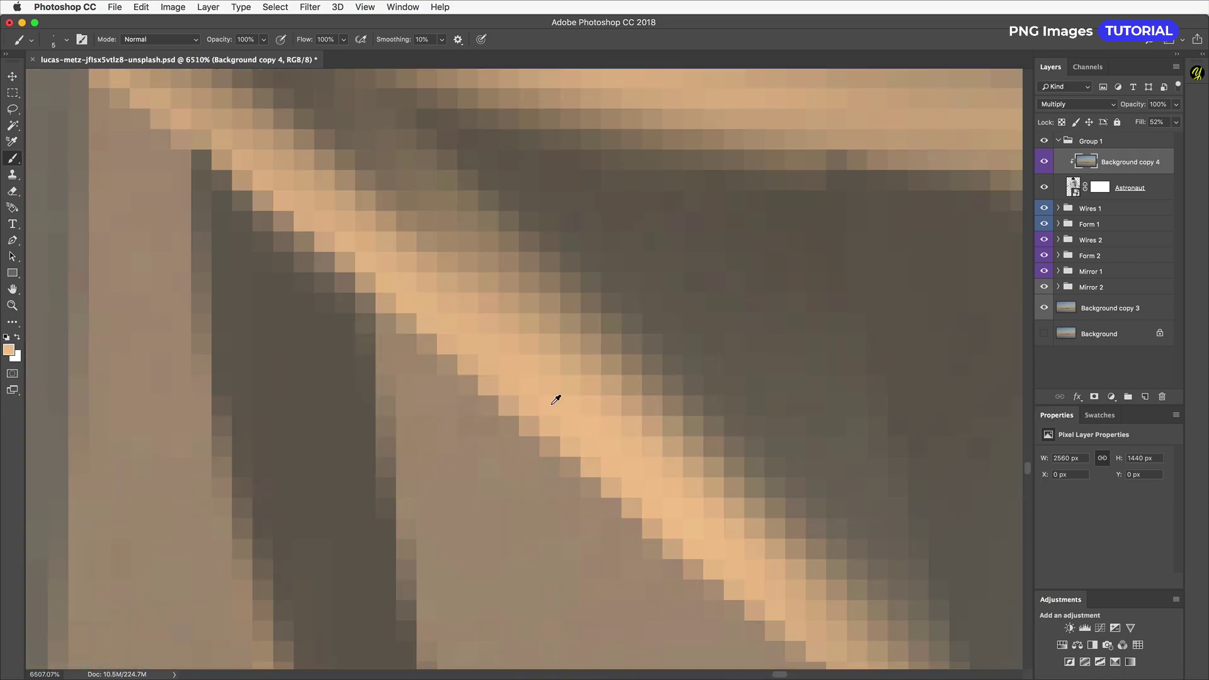
pyautogui.scroll(-15, 558, 396)
pyautogui.scroll(8, 418, 256)
pyautogui.scroll(4, 628, 200)
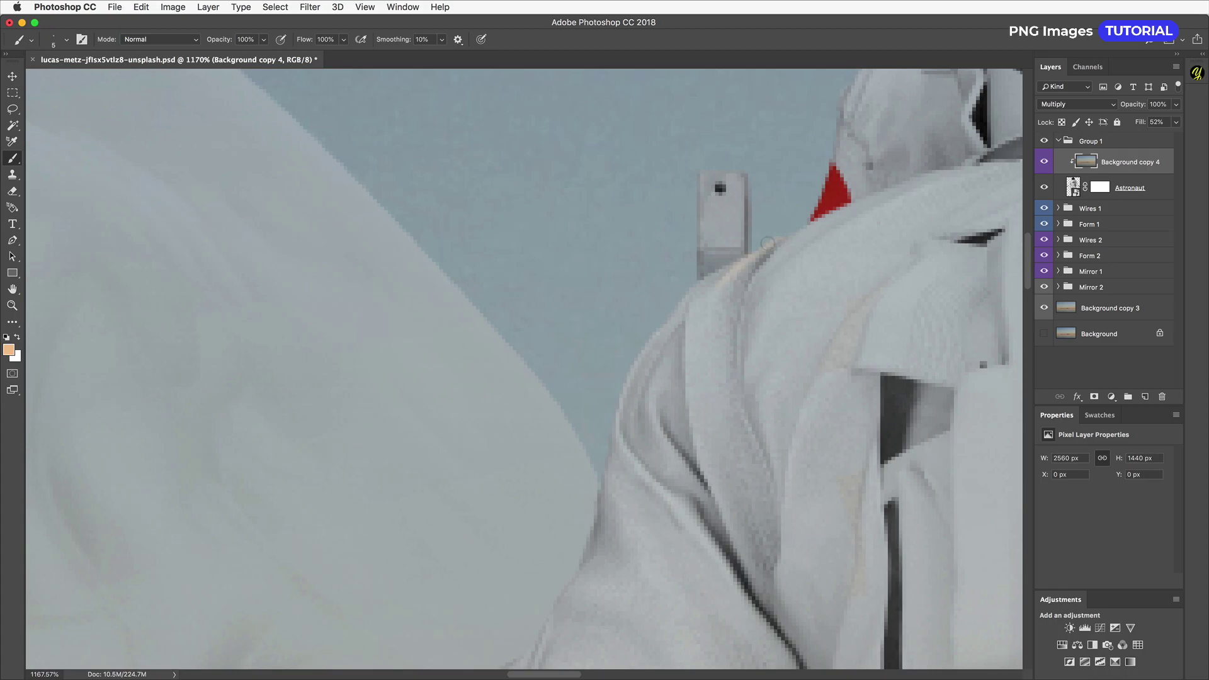
# - Paint thin peach rim-light strokes on the astronaut's shoulder and chest folds on a new layer clipped to the astronaut
pyautogui.press('super+shift+alt+n')
pyautogui.moveTo(786, 237); pyautogui.dragTo(719, 289)
pyautogui.moveTo(747, 255)
pyautogui.mouseDown()
pyautogui.moveTo(693, 332)
pyautogui.moveTo(688, 364)
pyautogui.mouseUp()
pyautogui.press('[')
pyautogui.moveTo(907, 177); pyautogui.dragTo(784, 241)
pyautogui.moveTo(767, 433); pyautogui.dragTo(776, 463)
pyautogui.press(']')
pyautogui.moveTo(872, 296); pyautogui.dragTo(781, 586)
pyautogui.moveTo(683, 299)
pyautogui.mouseDown()
pyautogui.moveTo(639, 397)
pyautogui.moveTo(618, 409)
pyautogui.moveTo(575, 292)
pyautogui.moveTo(686, 459)
pyautogui.mouseUp()
pyautogui.press('super+alt+g')
# - Paint peach rim light down the upper sleeve to the elbow folds on the arm nearest the larger form
pyautogui.moveTo(557, 277); pyautogui.dragTo(542, 356)
pyautogui.moveTo(545, 338)
pyautogui.mouseDown()
pyautogui.moveTo(598, 455)
pyautogui.moveTo(524, 415)
pyautogui.mouseUp()
pyautogui.press('[')
pyautogui.moveTo(542, 414); pyautogui.dragTo(432, 534)
pyautogui.moveTo(432, 535)
pyautogui.mouseDown()
pyautogui.moveTo(439, 590)
pyautogui.moveTo(368, 371)
pyautogui.mouseUp()
pyautogui.moveTo(408, 385); pyautogui.dragTo(478, 413)
pyautogui.moveTo(470, 310); pyautogui.dragTo(458, 340)
# - Paint peach highlights along the outer edge and creases of the forearm sleeve down to the cuff
pyautogui.moveTo(425, 481); pyautogui.dragTo(678, 346)
pyautogui.moveTo(653, 252); pyautogui.dragTo(606, 298)
pyautogui.moveTo(625, 291); pyautogui.dragTo(577, 338)
pyautogui.moveTo(610, 340)
pyautogui.mouseDown()
pyautogui.moveTo(685, 320)
pyautogui.moveTo(540, 398)
pyautogui.mouseUp()
pyautogui.moveTo(670, 376)
pyautogui.mouseDown()
pyautogui.moveTo(493, 461)
pyautogui.moveTo(658, 345)
pyautogui.mouseUp()
pyautogui.press(']')
pyautogui.moveTo(669, 339); pyautogui.dragTo(614, 409)
pyautogui.moveTo(746, 362); pyautogui.dragTo(631, 408)
pyautogui.moveTo(624, 417); pyautogui.dragTo(578, 449)
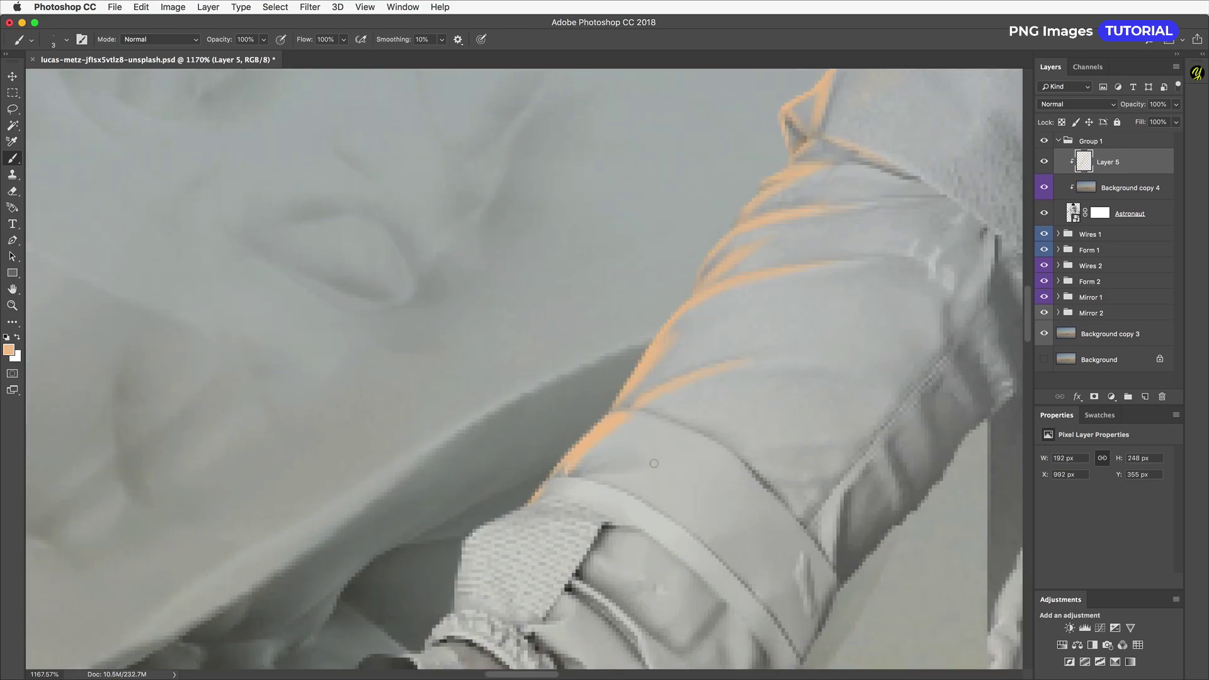
# - Add peach rim light to the cuff, thumb and fingers of the glove nearest the larger form
pyautogui.scroll(-3, 586, 475)
pyautogui.hscroll(-4, 587, 475)
pyautogui.moveTo(677, 313); pyautogui.dragTo(628, 353)
pyautogui.moveTo(557, 508); pyautogui.dragTo(574, 526)
pyautogui.moveTo(557, 523); pyautogui.dragTo(625, 405)
pyautogui.moveTo(620, 394)
pyautogui.mouseDown()
pyautogui.moveTo(594, 417)
pyautogui.moveTo(599, 456)
pyautogui.mouseUp()
pyautogui.moveTo(598, 452)
pyautogui.mouseDown()
pyautogui.moveTo(542, 496)
pyautogui.moveTo(536, 578)
pyautogui.moveTo(574, 452)
pyautogui.mouseUp()
pyautogui.moveTo(563, 435)
pyautogui.mouseDown()
pyautogui.moveTo(549, 512)
pyautogui.moveTo(523, 449)
pyautogui.mouseUp()
pyautogui.moveTo(562, 403); pyautogui.dragTo(554, 462)
pyautogui.moveTo(643, 359); pyautogui.dragTo(629, 408)
pyautogui.moveTo(631, 402); pyautogui.dragTo(618, 464)
# - Trace fine peach highlights on the torso's side seam and the outer edge of the looping cord with a 2 px brush
pyautogui.moveTo(755, 251); pyautogui.dragTo(264, 557)
pyautogui.press('[')
pyautogui.moveTo(795, 155); pyautogui.dragTo(802, 177)
pyautogui.moveTo(799, 158); pyautogui.dragTo(833, 256)
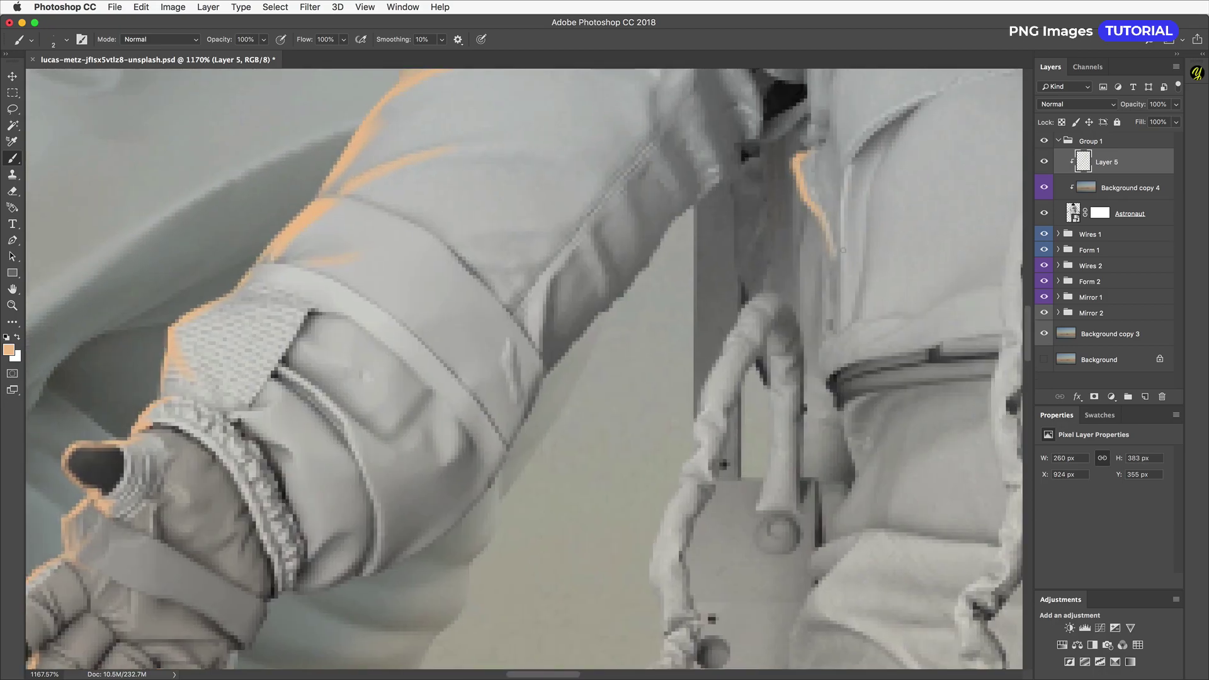
pyautogui.moveTo(729, 349); pyautogui.dragTo(669, 505)
pyautogui.moveTo(651, 548); pyautogui.dragTo(610, 279)
pyautogui.moveTo(612, 282)
pyautogui.mouseDown()
pyautogui.moveTo(591, 421)
pyautogui.moveTo(611, 183)
pyautogui.mouseUp()
pyautogui.moveTo(607, 184); pyautogui.dragTo(626, 359)
pyautogui.moveTo(628, 366)
pyautogui.mouseDown()
pyautogui.moveTo(622, 413)
pyautogui.moveTo(654, 569)
pyautogui.mouseUp()
pyautogui.scroll(5, 740, 483)
pyautogui.hscroll(3, 740, 482)
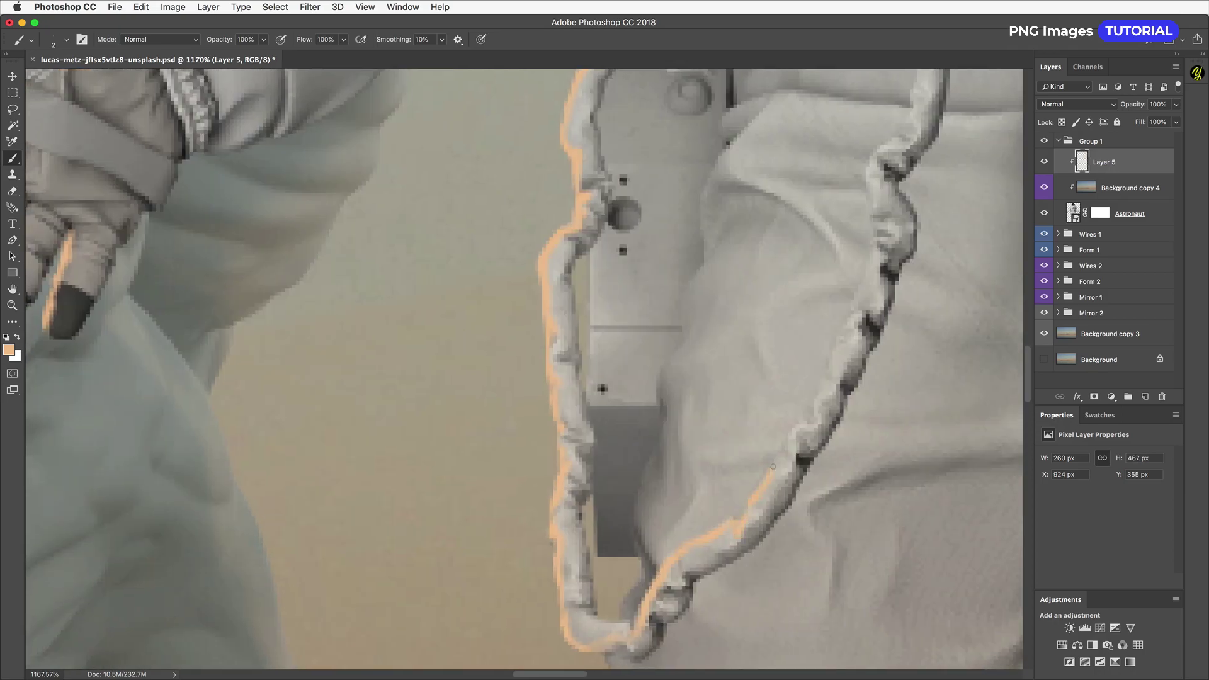
# - Continue the peach highlights up the braided cord to its connector and the edges of the chest pack
pyautogui.moveTo(677, 647); pyautogui.dragTo(800, 445)
pyautogui.moveTo(851, 265); pyautogui.dragTo(760, 630)
pyautogui.moveTo(760, 630)
pyautogui.mouseDown()
pyautogui.moveTo(767, 424)
pyautogui.moveTo(719, 625)
pyautogui.mouseUp()
pyautogui.moveTo(719, 625)
pyautogui.mouseDown()
pyautogui.moveTo(782, 346)
pyautogui.moveTo(735, 567)
pyautogui.mouseUp()
pyautogui.moveTo(775, 245)
pyautogui.mouseDown()
pyautogui.moveTo(724, 385)
pyautogui.moveTo(752, 406)
pyautogui.mouseUp()
pyautogui.moveTo(857, 241)
pyautogui.mouseDown()
pyautogui.moveTo(775, 392)
pyautogui.moveTo(775, 615)
pyautogui.mouseUp()
pyautogui.moveTo(787, 326)
pyautogui.mouseDown()
pyautogui.moveTo(762, 372)
pyautogui.moveTo(760, 503)
pyautogui.mouseUp()
pyautogui.moveTo(586, 403); pyautogui.dragTo(792, 484)
pyautogui.moveTo(800, 315)
pyautogui.mouseDown()
pyautogui.moveTo(639, 540)
pyautogui.moveTo(731, 503)
pyautogui.mouseUp()
# - Paint peach rim light around the helmet collar and the padded piece beside the astronaut's neck
pyautogui.moveTo(583, 454); pyautogui.dragTo(730, 409)
pyautogui.moveTo(731, 410)
pyautogui.mouseDown()
pyautogui.moveTo(730, 389)
pyautogui.moveTo(741, 441)
pyautogui.mouseUp()
pyautogui.moveTo(753, 428); pyautogui.dragTo(753, 493)
pyautogui.moveTo(695, 397); pyautogui.dragTo(620, 456)
pyautogui.moveTo(658, 415); pyautogui.dragTo(625, 467)
pyautogui.moveTo(649, 444); pyautogui.dragTo(626, 470)
pyautogui.moveTo(619, 458); pyautogui.dragTo(588, 564)
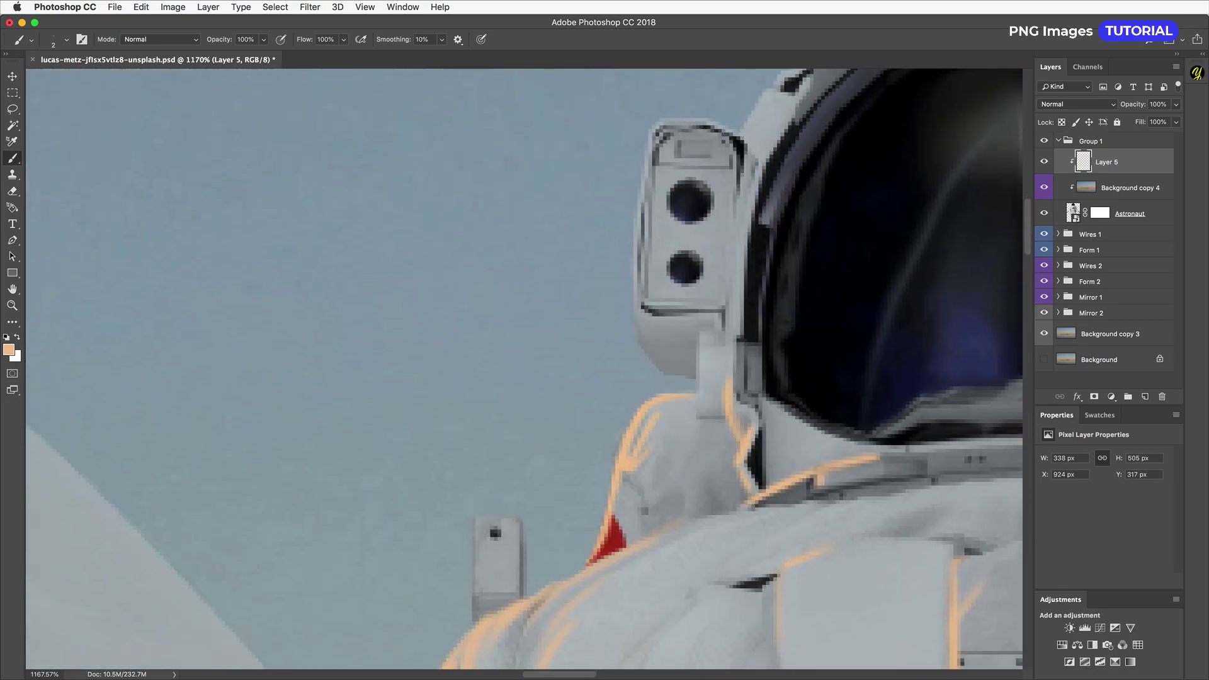
# - Outline the helmet's lamp housing, the backpack post and the helmet shell's lit side with peach highlights
pyautogui.moveTo(677, 121); pyautogui.dragTo(649, 371)
pyautogui.moveTo(700, 331)
pyautogui.mouseDown()
pyautogui.moveTo(701, 418)
pyautogui.moveTo(581, 520)
pyautogui.mouseUp()
pyautogui.moveTo(697, 233); pyautogui.dragTo(614, 319)
pyautogui.moveTo(588, 319); pyautogui.dragTo(614, 332)
pyautogui.moveTo(737, 202); pyautogui.dragTo(617, 341)
pyautogui.moveTo(621, 348)
pyautogui.mouseDown()
pyautogui.moveTo(683, 313)
pyautogui.moveTo(587, 369)
pyautogui.mouseUp()
pyautogui.moveTo(655, 332); pyautogui.dragTo(546, 440)
pyautogui.moveTo(583, 541); pyautogui.dragTo(478, 236)
pyautogui.press('[')
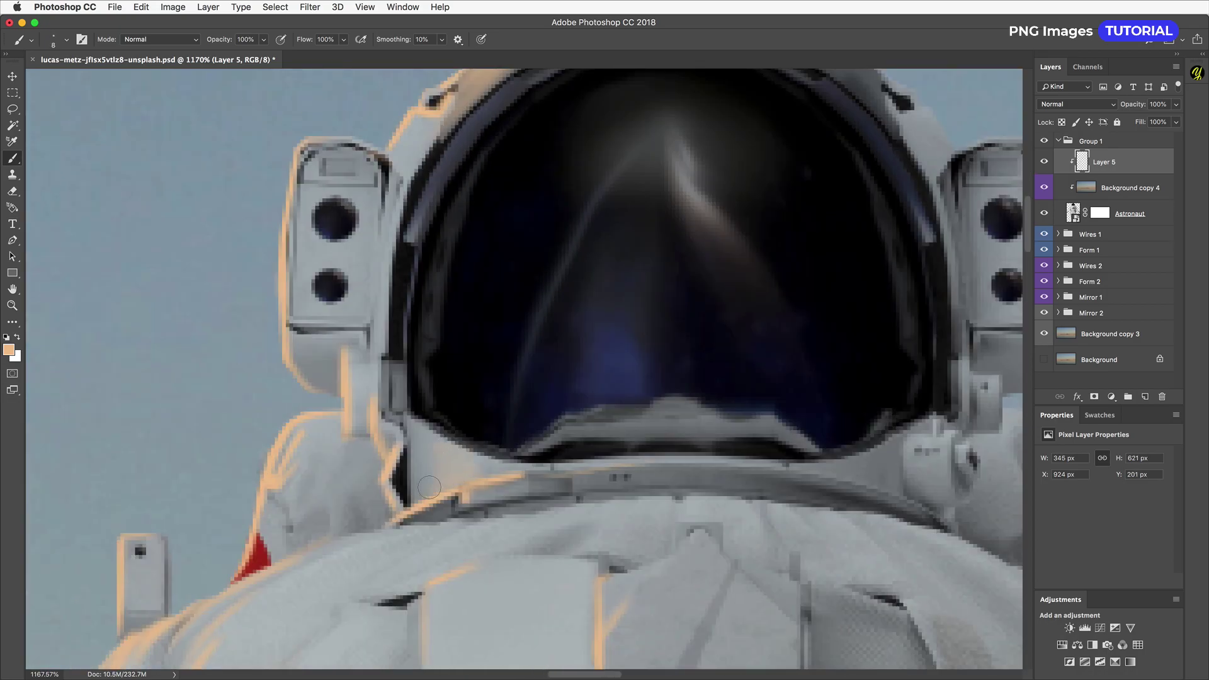
# - Add a layer mask to Background copy 4 and ready the Gradient tool with default black and white colours
pyautogui.press('super+0')
pyautogui.press('super+plus')
pyautogui.press('super+plus')
pyautogui.press('super+plus')
pyautogui.moveTo(509, 472); pyautogui.dragTo(691, 666)
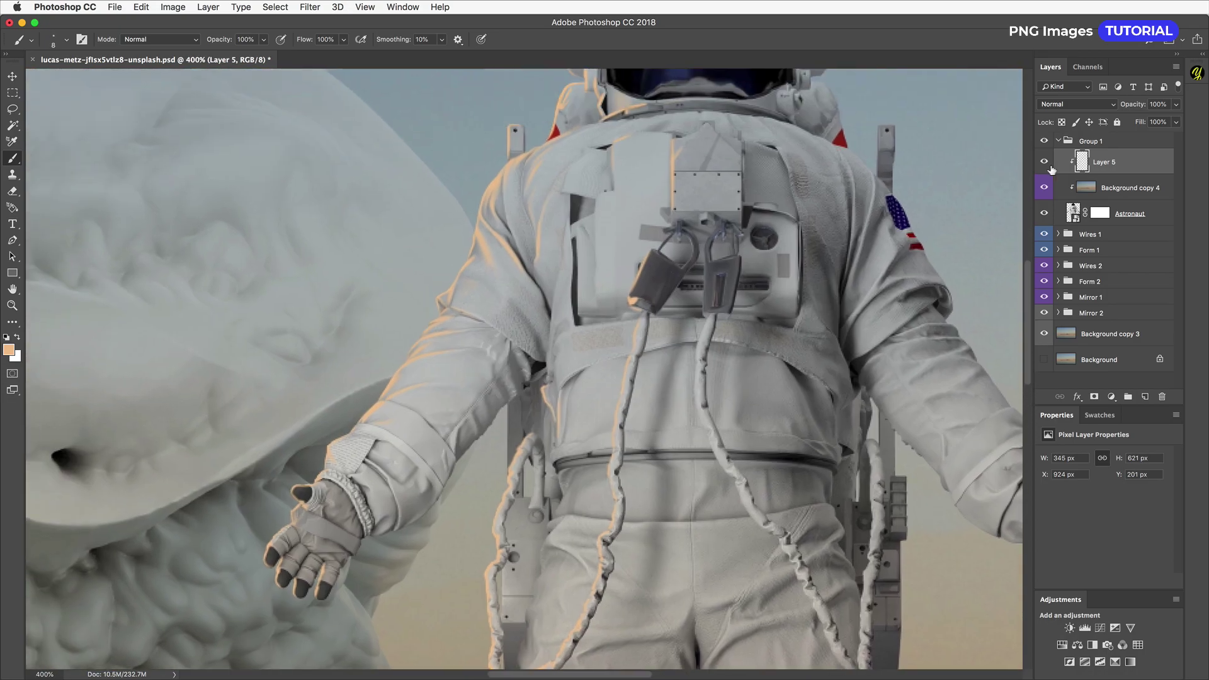
pyautogui.click(1121, 189)
pyautogui.click(1095, 397)
pyautogui.press('d')
pyautogui.press('g')
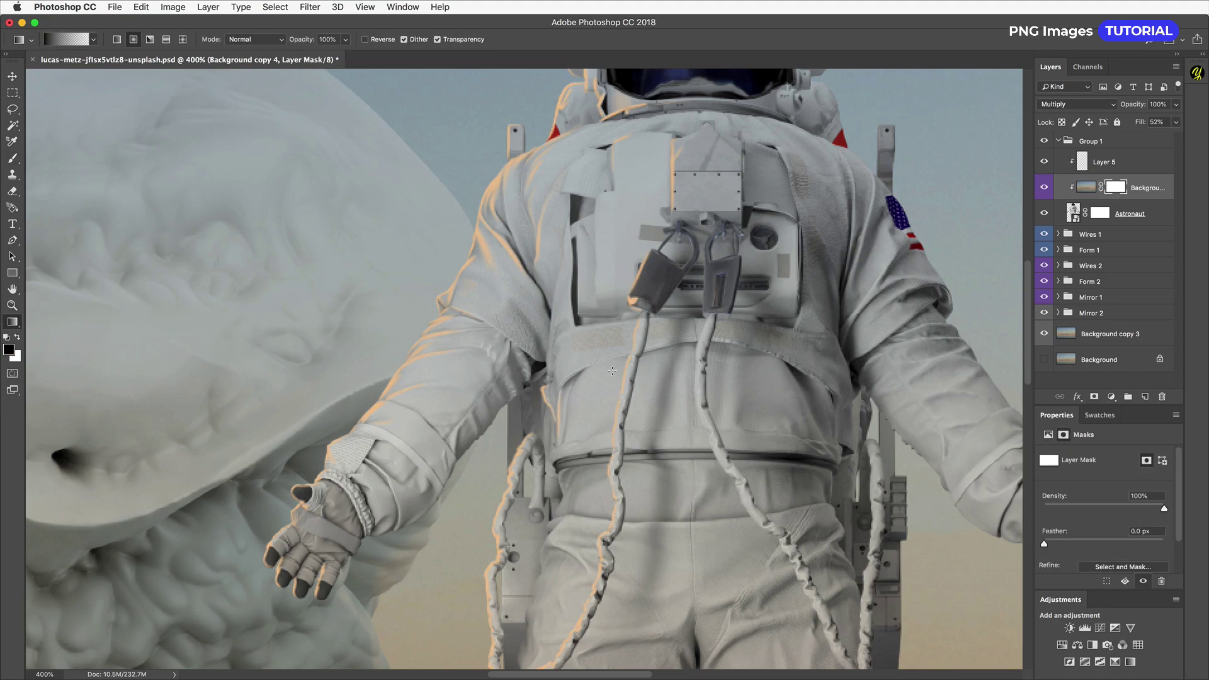
pyautogui.moveTo(624, 356); pyautogui.dragTo(486, 354)
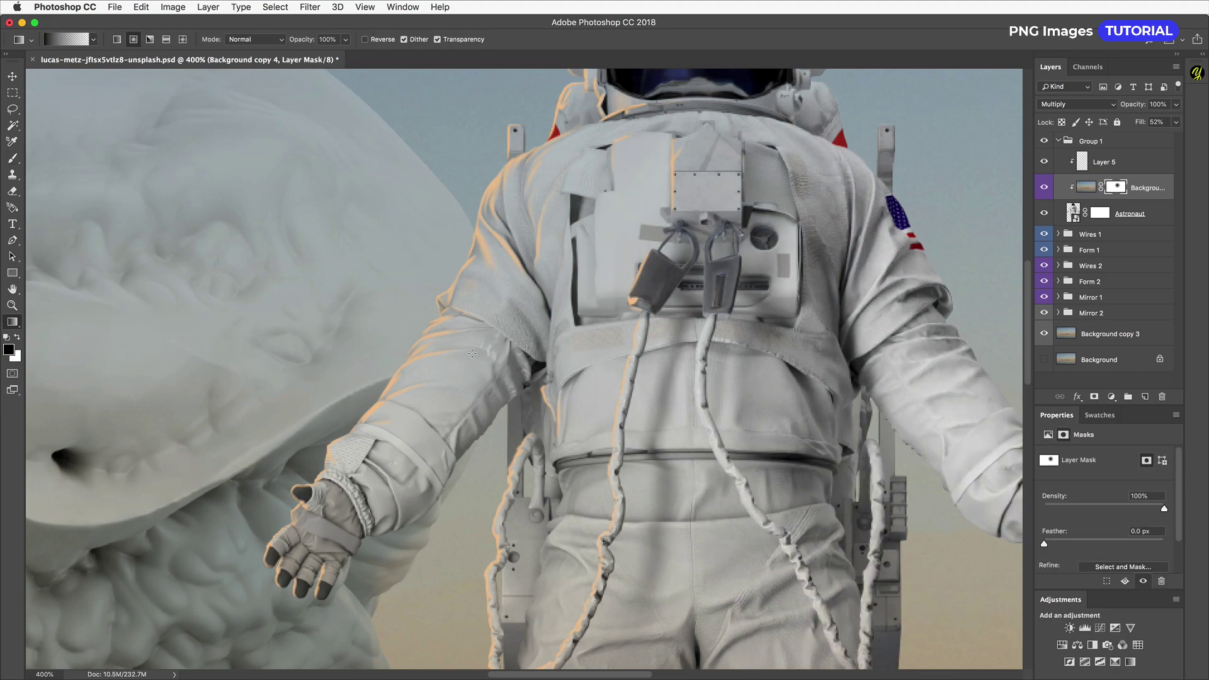
pyautogui.scroll(-2, 638, 375)
pyautogui.press('super+z')
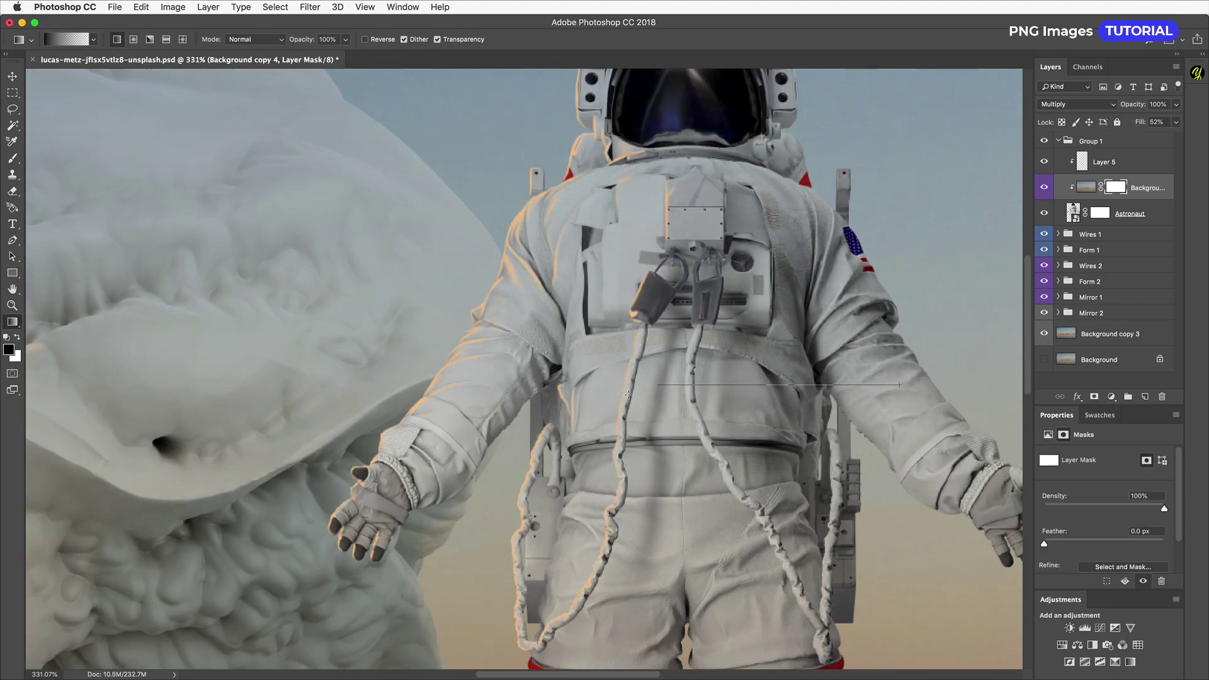
# - Mask Background copy 4 on the arm side nearest the smaller form with a linear gradient and set its fill to 92%
pyautogui.moveTo(899, 384); pyautogui.dragTo(653, 390)
pyautogui.moveTo(1138, 123); pyautogui.dragTo(1164, 123)
pyautogui.scroll(-3, 836, 364)
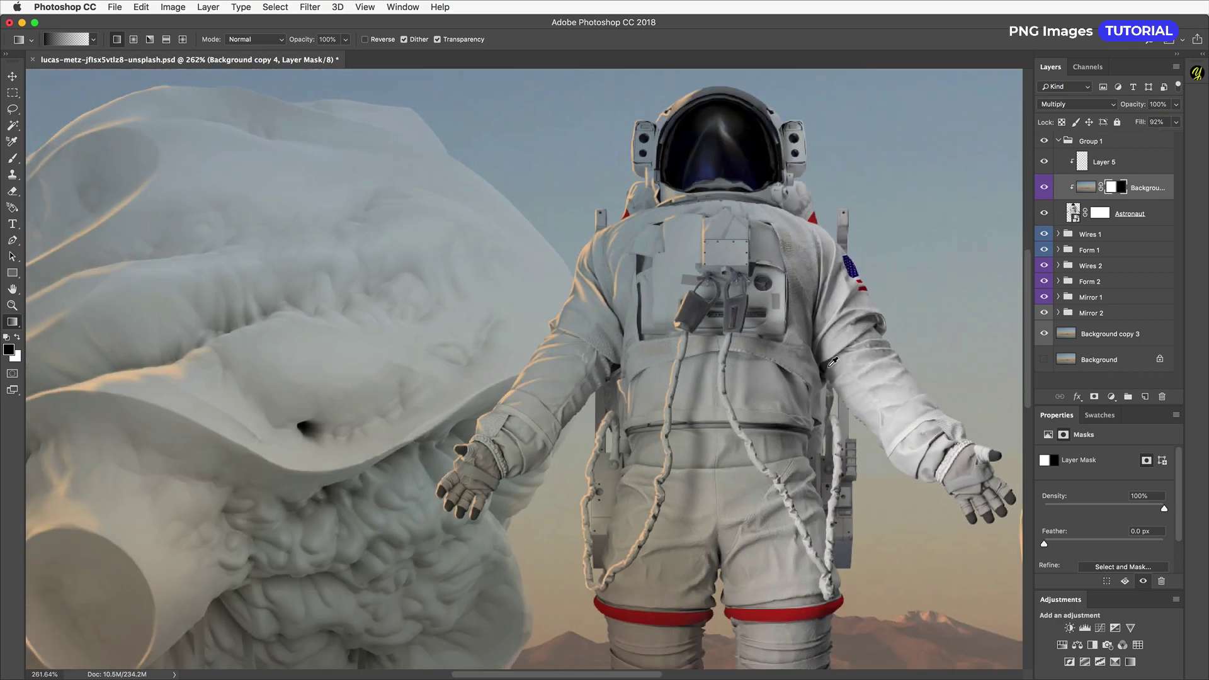
# - Soften the gradient mask by raising its black output level in Levels, and set Background copy 4's fill to 87%
pyautogui.scroll(-3, 828, 366)
pyautogui.press('super+l')
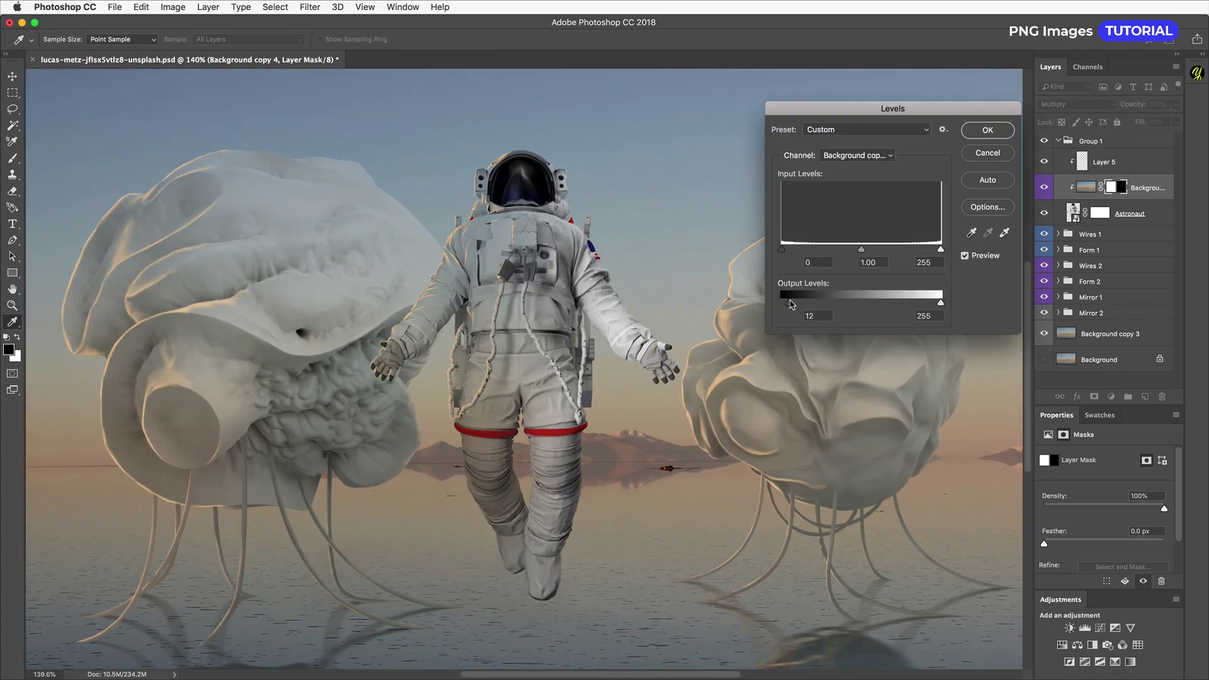
pyautogui.moveTo(791, 305); pyautogui.dragTo(831, 301)
pyautogui.press('Return')
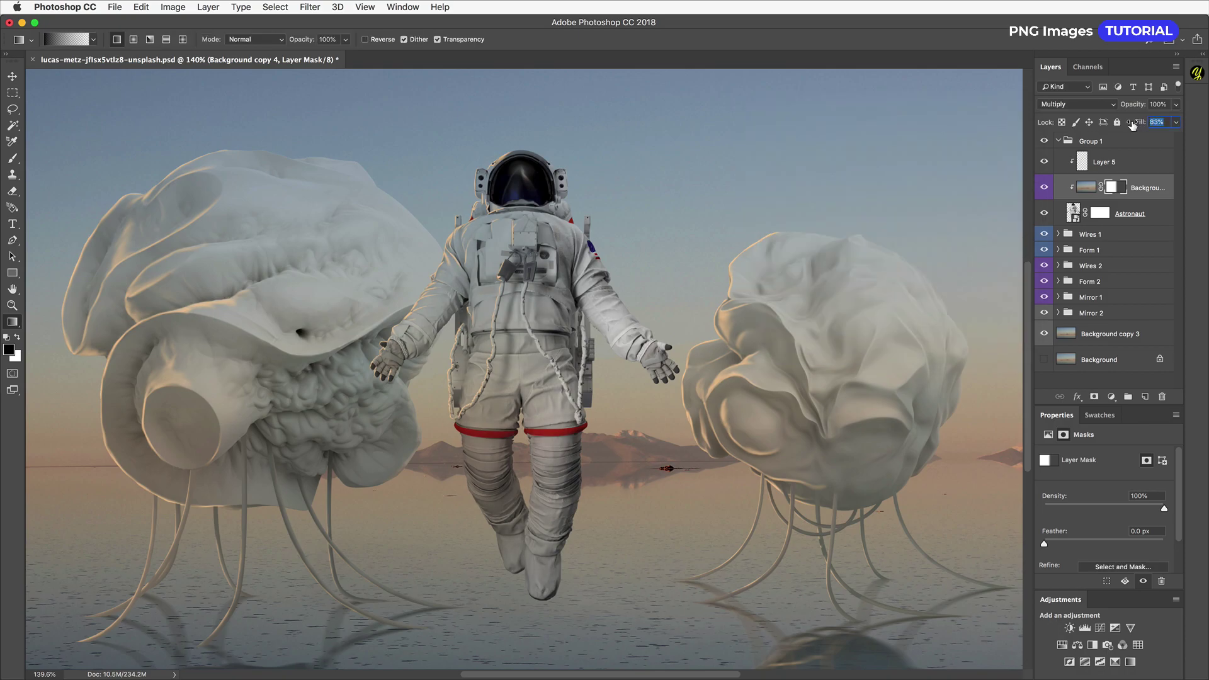
pyautogui.scroll(6, 465, 289)
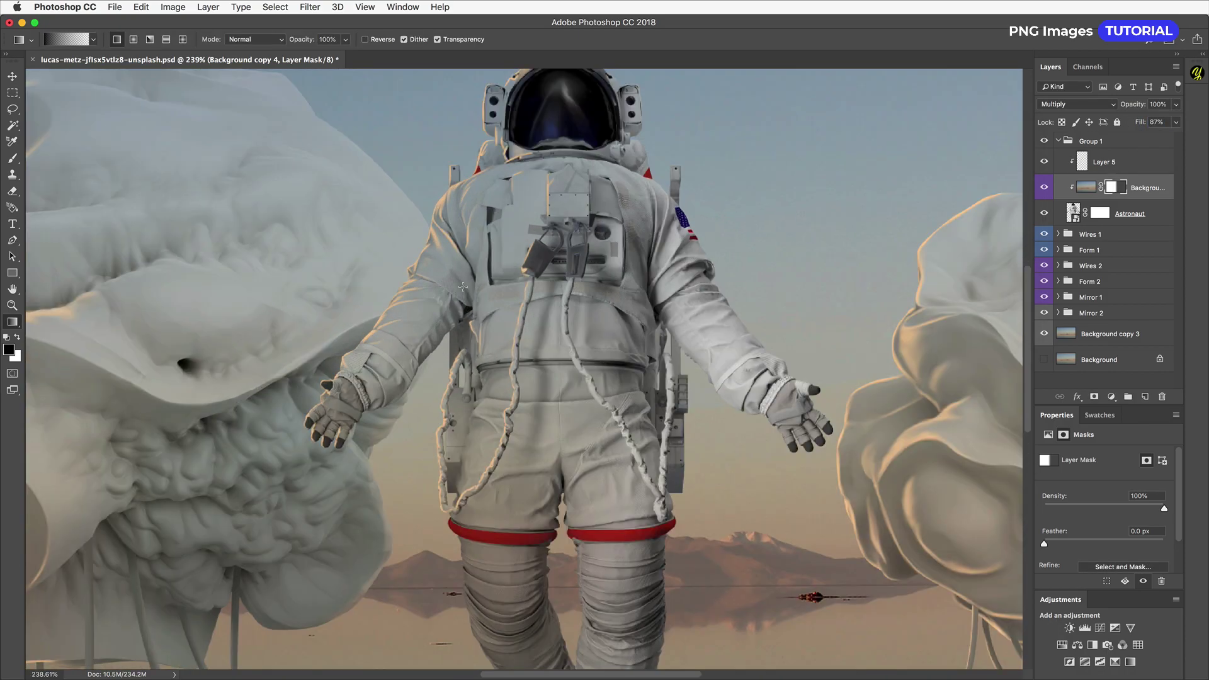
# - Touch up Background copy 4's layer mask on the astronaut with a black brush enlarged to size 70
pyautogui.press('b')
pyautogui.press(']')
pyautogui.press(']')
pyautogui.press(']')
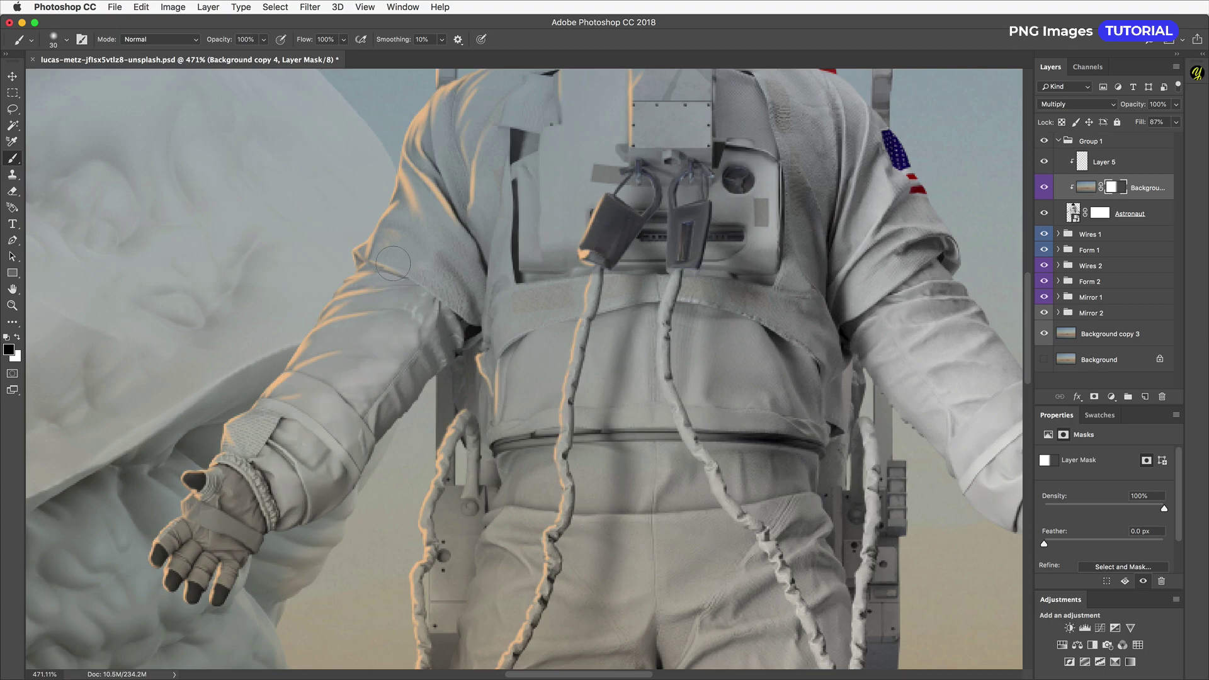
pyautogui.scroll(5, 498, 247)
pyautogui.moveTo(496, 318)
pyautogui.mouseDown()
pyautogui.moveTo(499, 344)
pyautogui.moveTo(506, 271)
pyautogui.mouseUp()
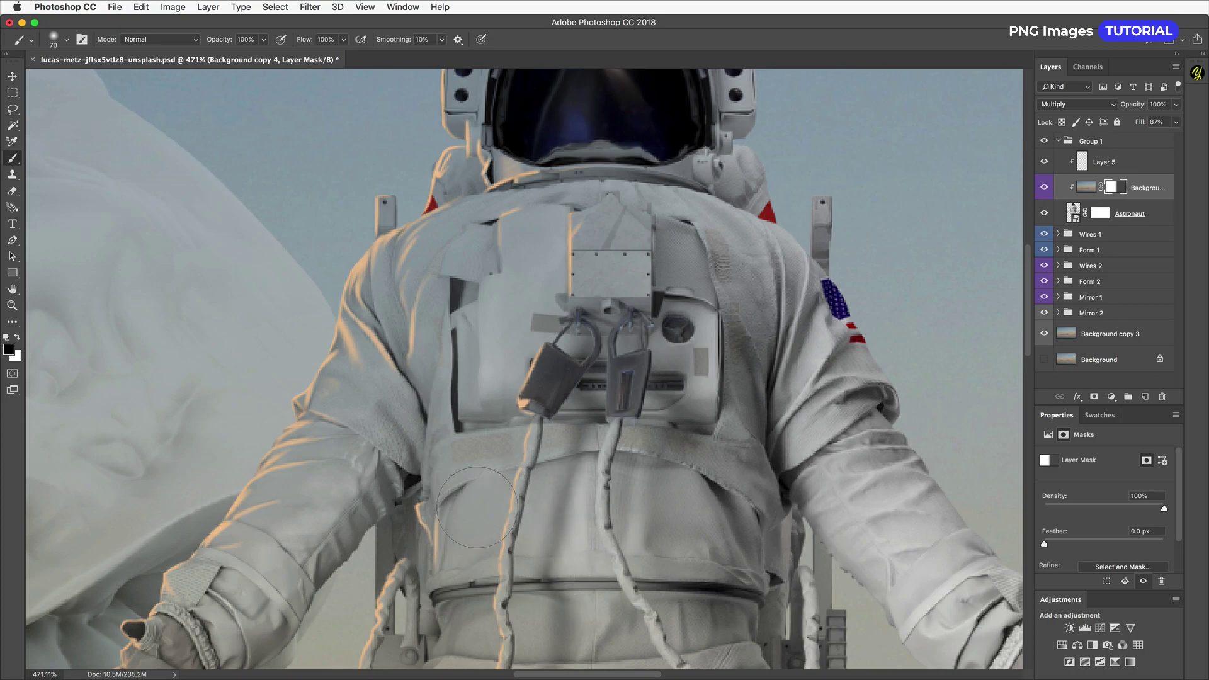
pyautogui.scroll(-5, 547, 548)
pyautogui.scroll(-5, 437, 569)
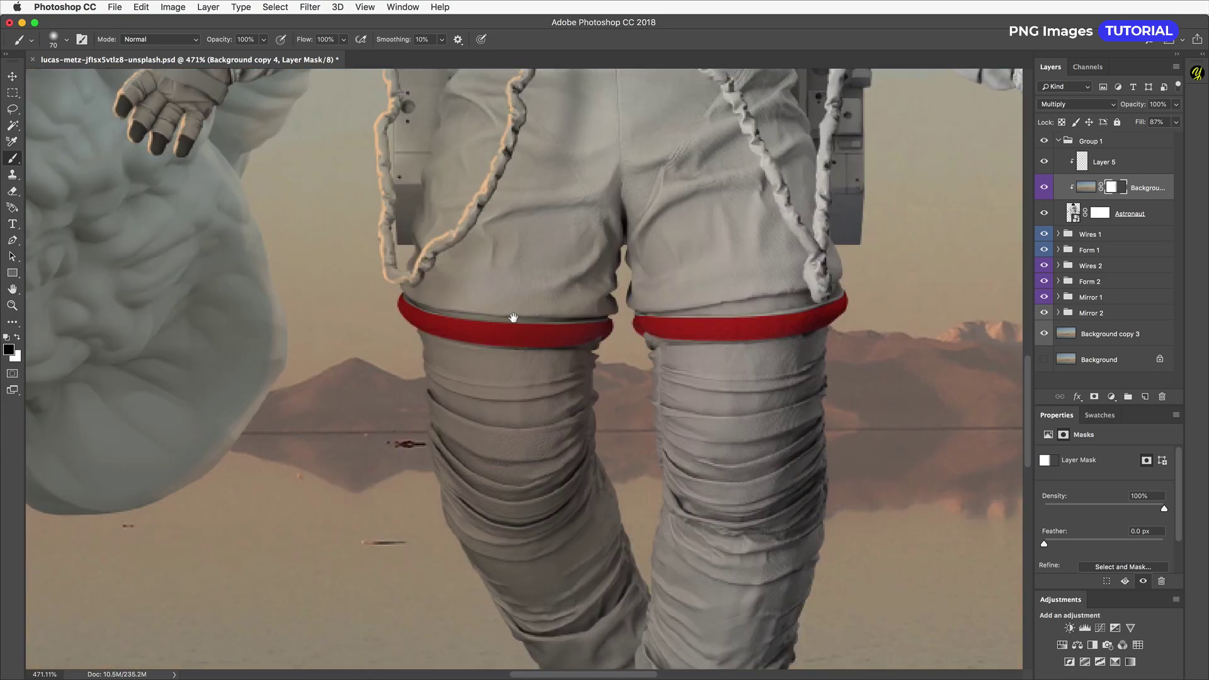
pyautogui.scroll(-3, 545, 565)
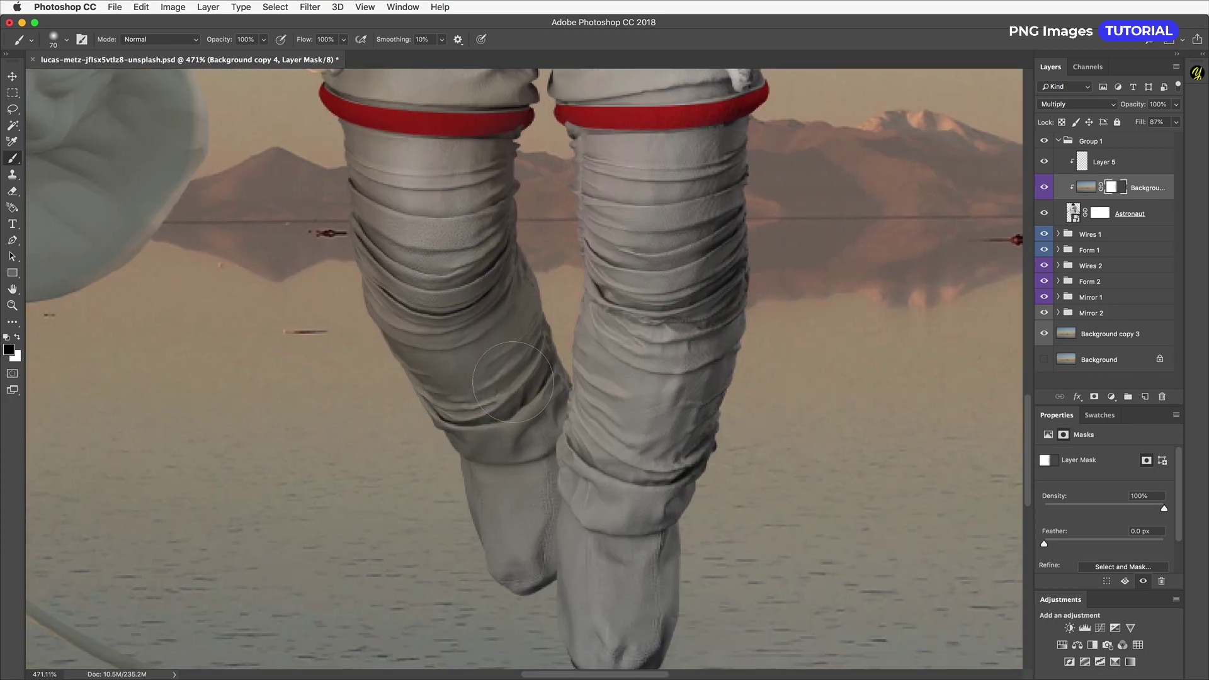
pyautogui.scroll(8, 627, 501)
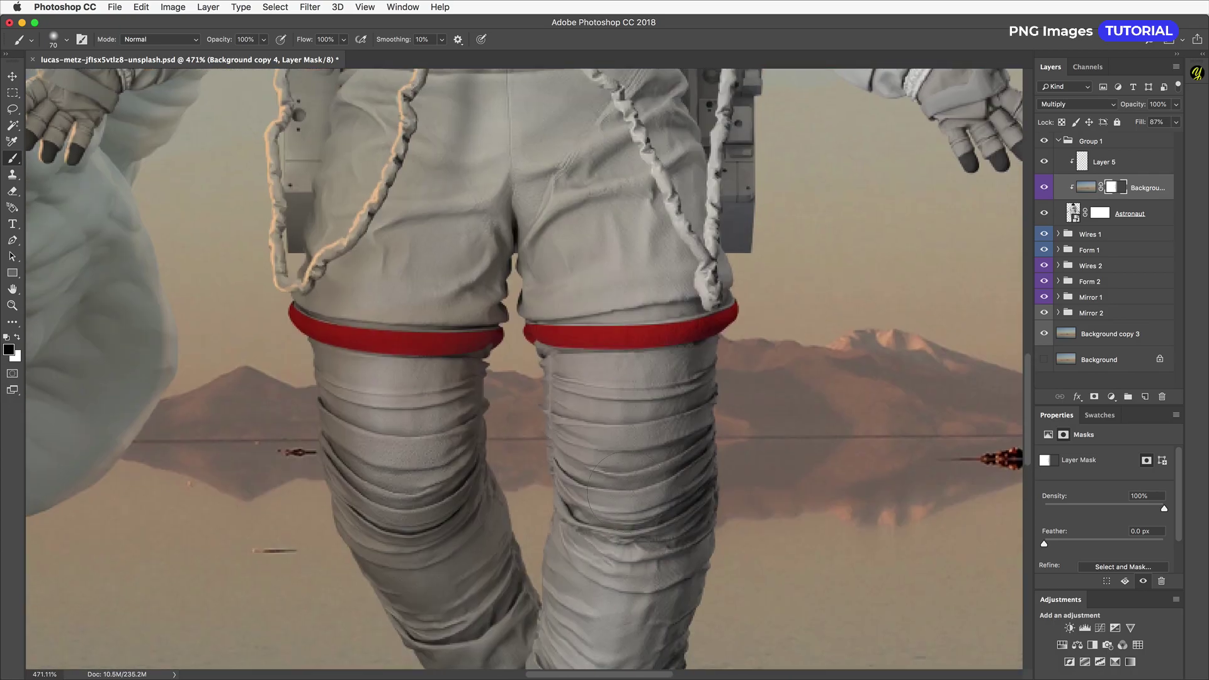
pyautogui.scroll(10, 532, 311)
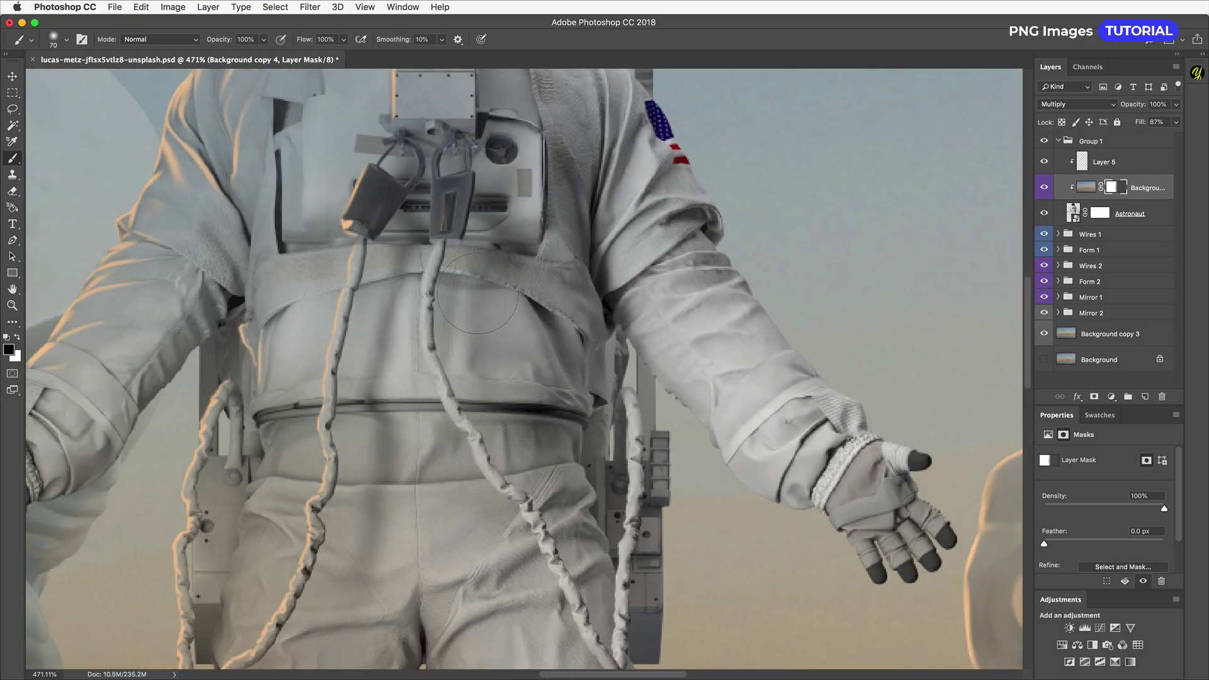
pyautogui.press('super+0')
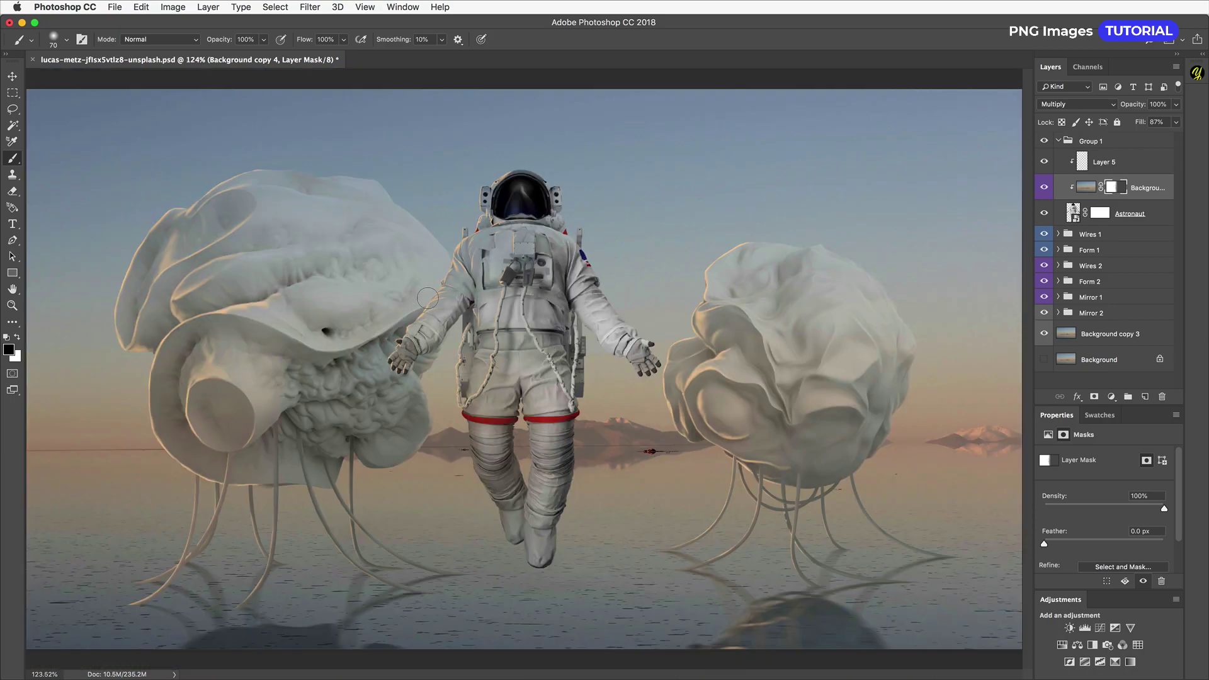
# - Link the Mirror 2, Form 2 and Wires 2 groups together
pyautogui.click(1100, 311)
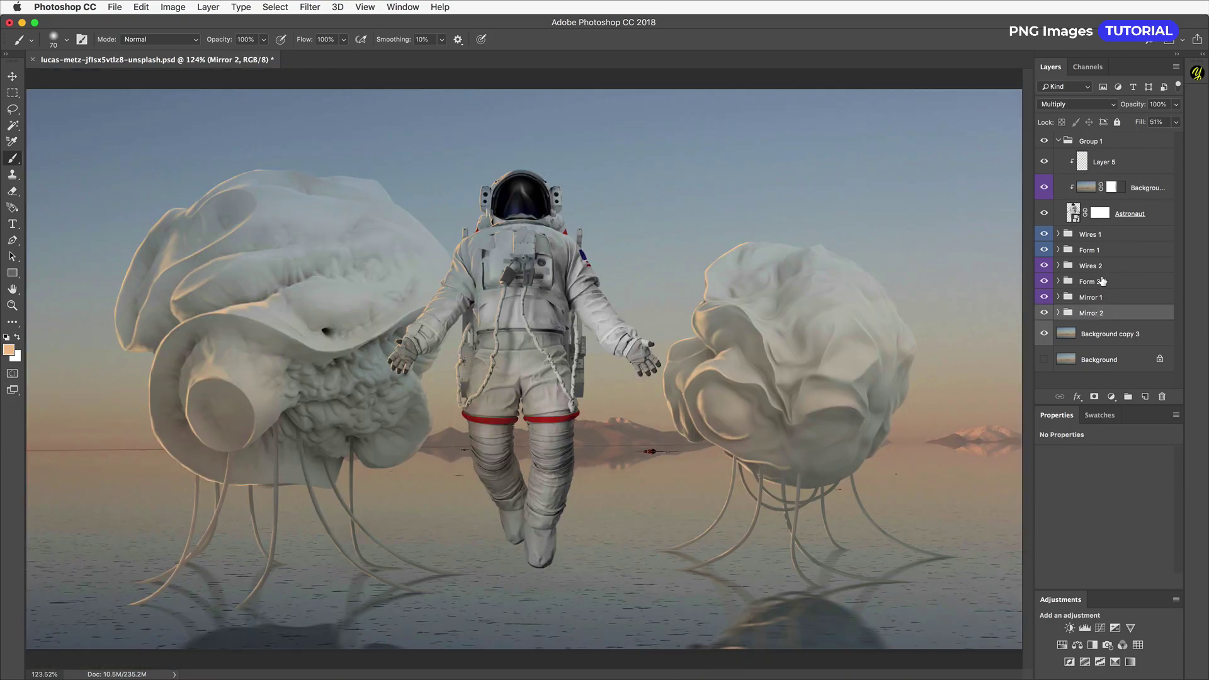
pyautogui.keyDown('super'); pyautogui.click(1103, 281); pyautogui.keyUp('super')
pyautogui.keyDown('super'); pyautogui.click(1111, 267); pyautogui.keyUp('super')
pyautogui.rightClick(1113, 266)
pyautogui.click(1145, 456)
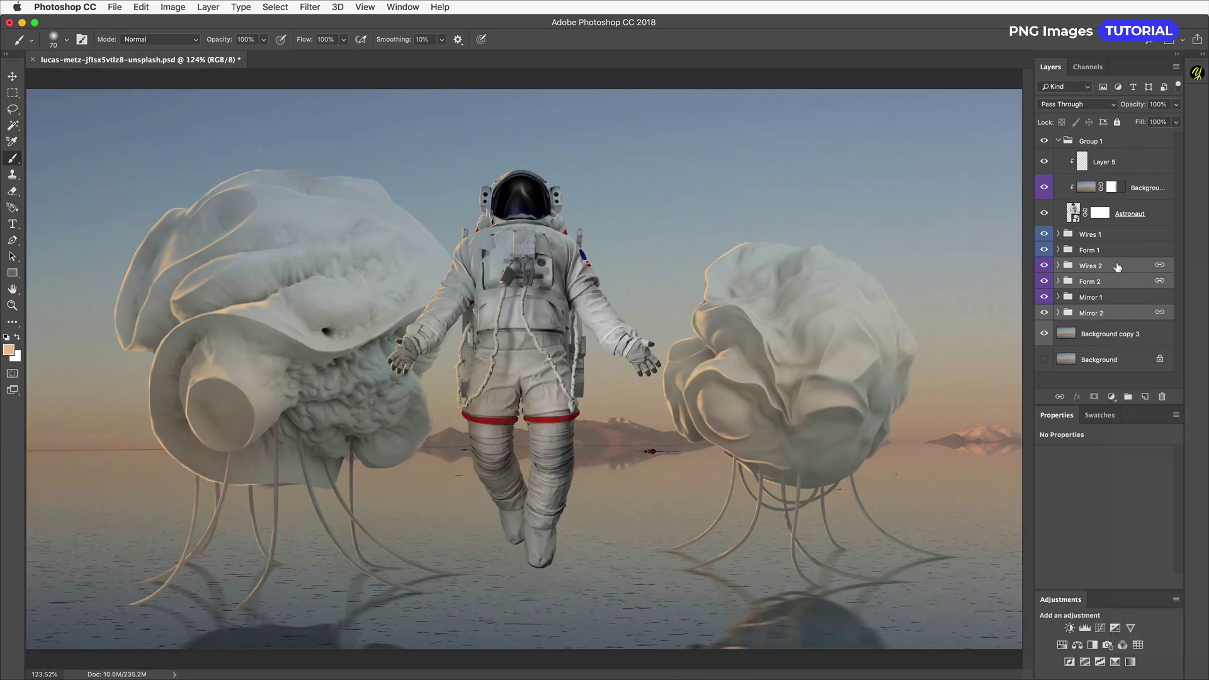
# - Link the Mirror 1, Form 1 and Wires 1 groups together
pyautogui.click(1113, 297)
pyautogui.keyDown('super'); pyautogui.click(1102, 250); pyautogui.keyUp('super')
pyautogui.keyDown('super'); pyautogui.click(1105, 234); pyautogui.keyUp('super')
pyautogui.rightClick(1109, 234)
pyautogui.click(1134, 464)
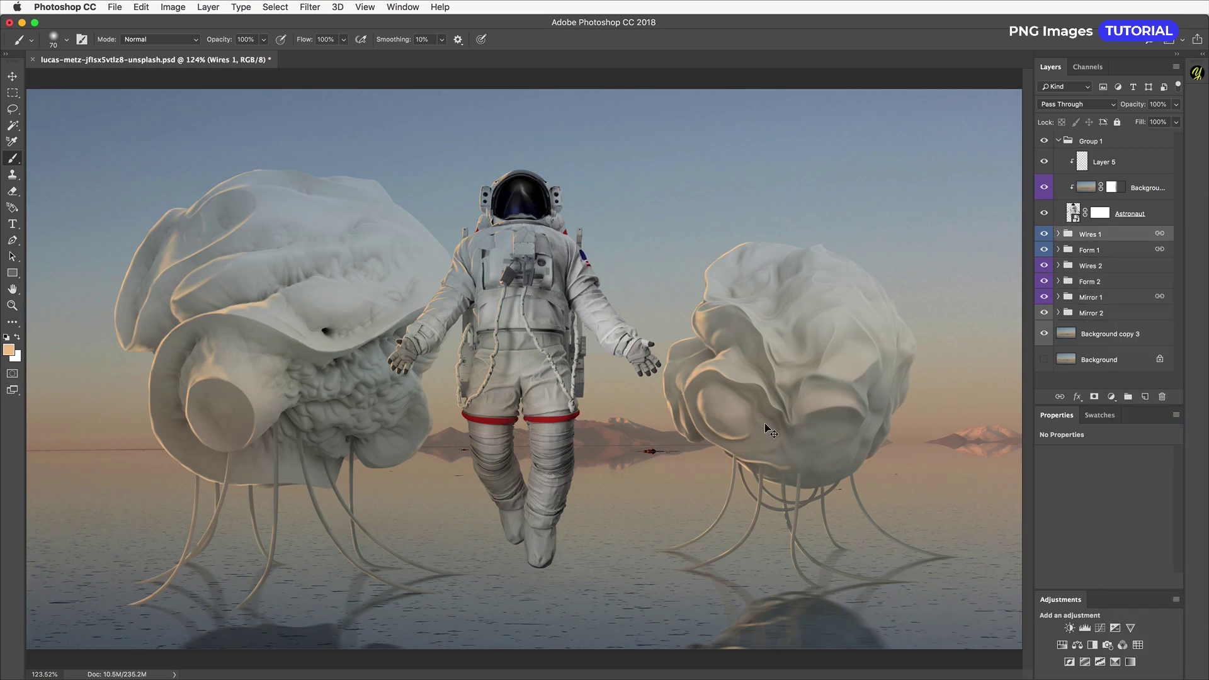
# - Move the linked groups of the smaller form and of the larger form slightly closer to the astronaut
pyautogui.moveTo(769, 422); pyautogui.dragTo(743, 423)
pyautogui.click(1099, 265)
pyautogui.moveTo(557, 432); pyautogui.dragTo(535, 432)
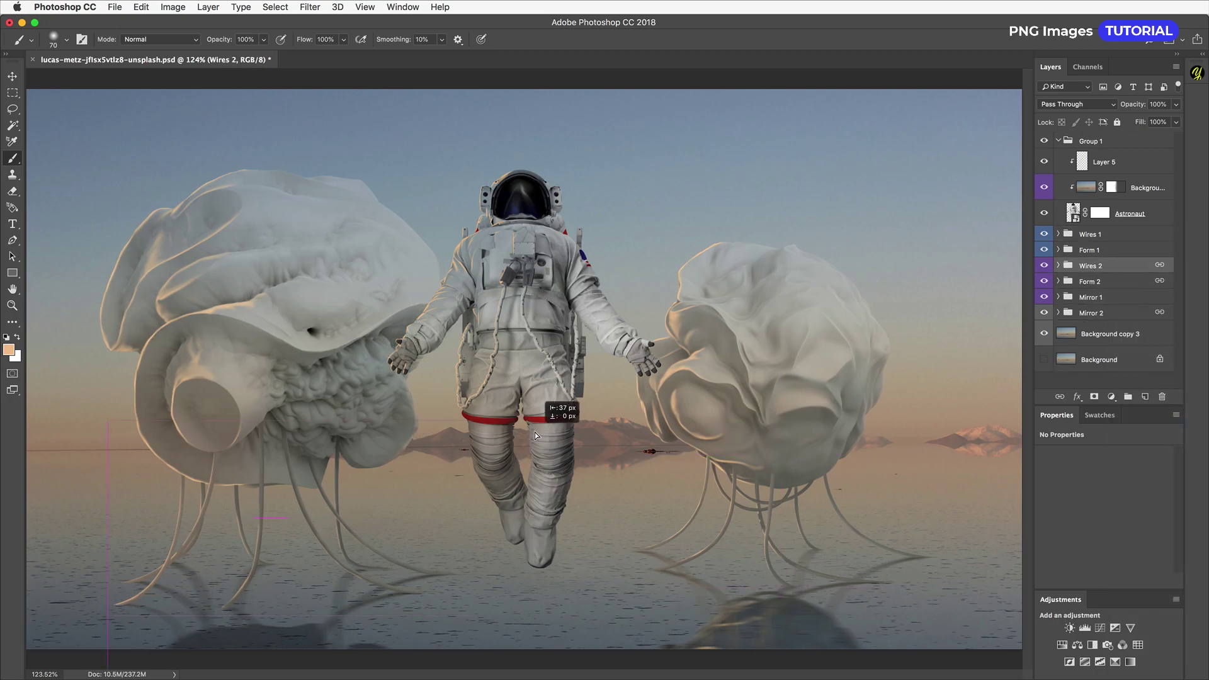
pyautogui.press('super+1')
pyautogui.moveTo(441, 420); pyautogui.dragTo(457, 420)
# - Scale the larger form's linked groups down slightly and nudge the smaller form's groups a little closer to the astronaut
pyautogui.press('super+t')
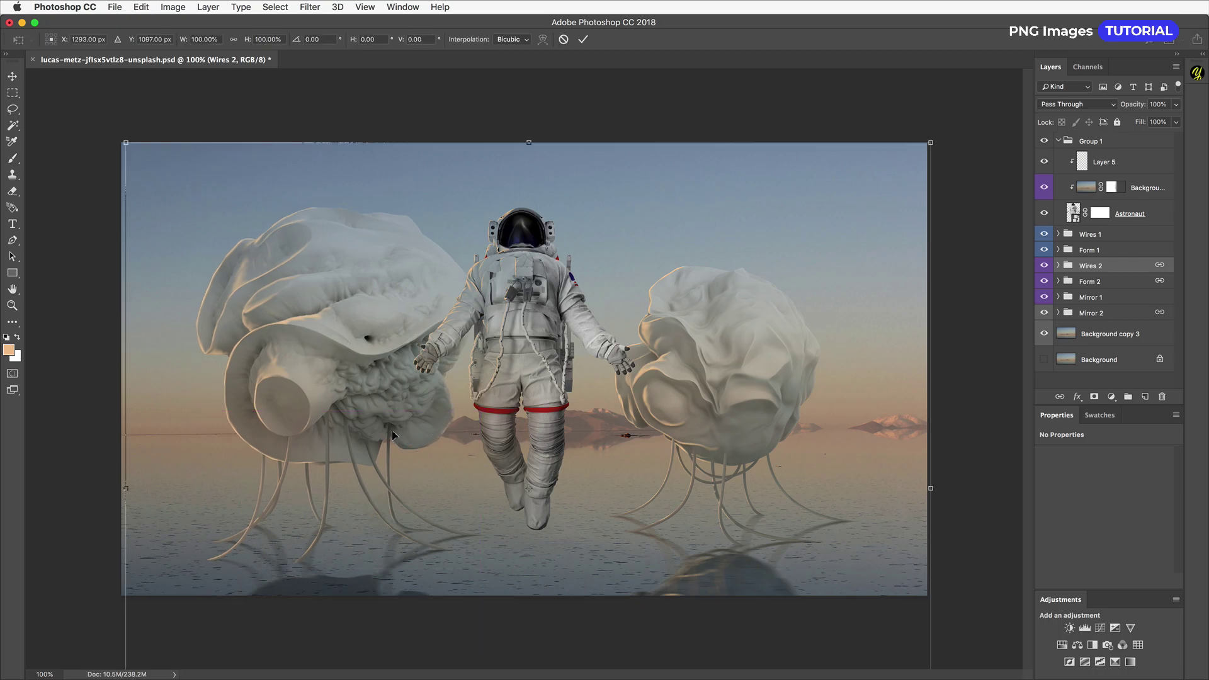
pyautogui.moveTo(927, 145); pyautogui.dragTo(900, 162)
pyautogui.press('Return')
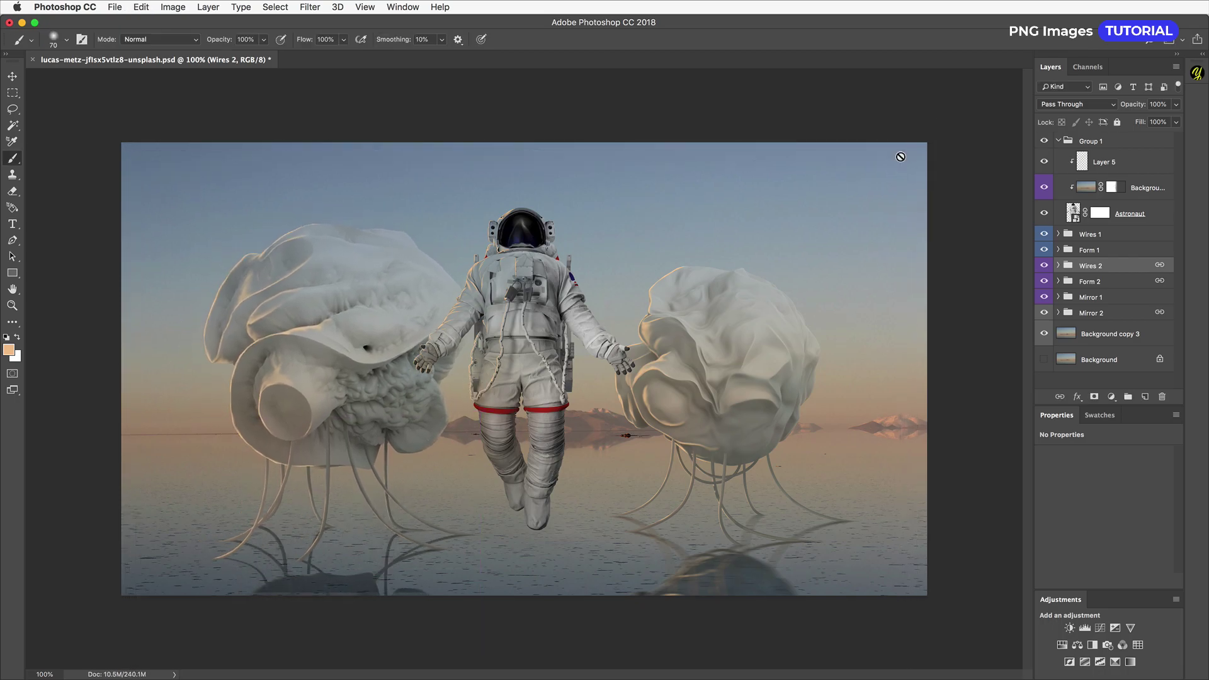
pyautogui.click(1099, 251)
pyautogui.keyDown('super'); pyautogui.moveTo(795, 366); pyautogui.dragTo(790, 367); pyautogui.keyUp('super')
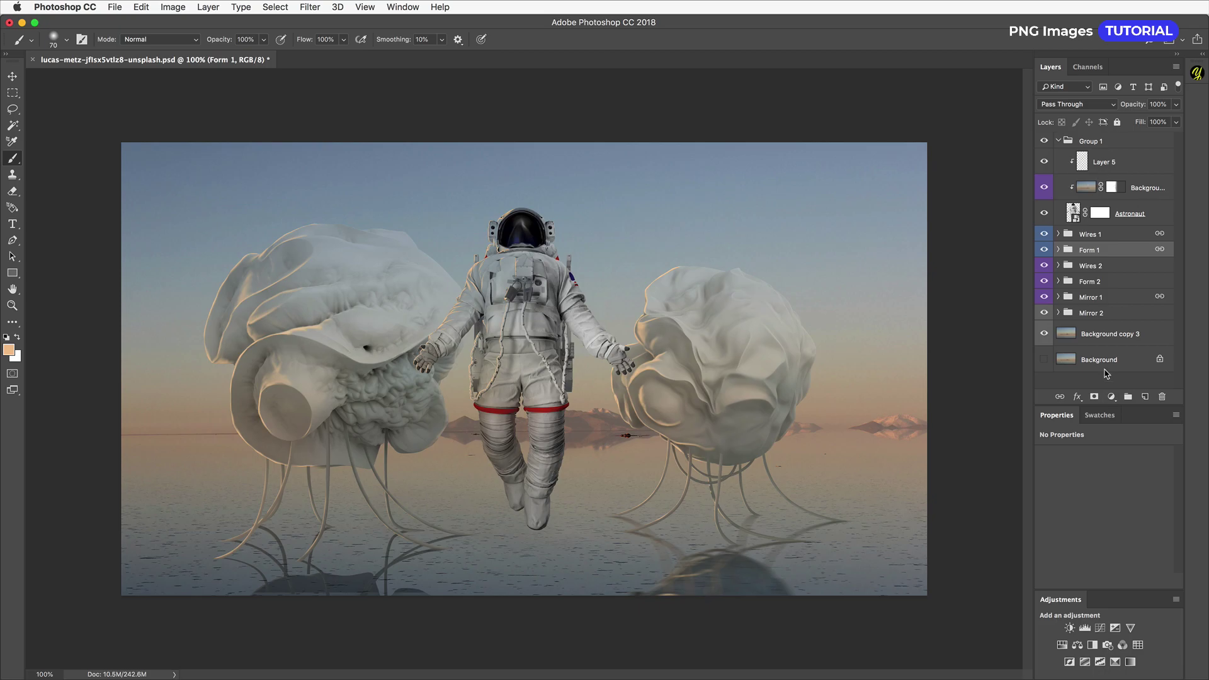
# - Select all on Background copy 3 and show the rulers to check the composition against the canvas centre
pyautogui.click(1098, 359)
pyautogui.click(1098, 338)
pyautogui.press('super+a')
pyautogui.press('super+r')
pyautogui.moveTo(31, 152); pyautogui.dragTo(531, 131)
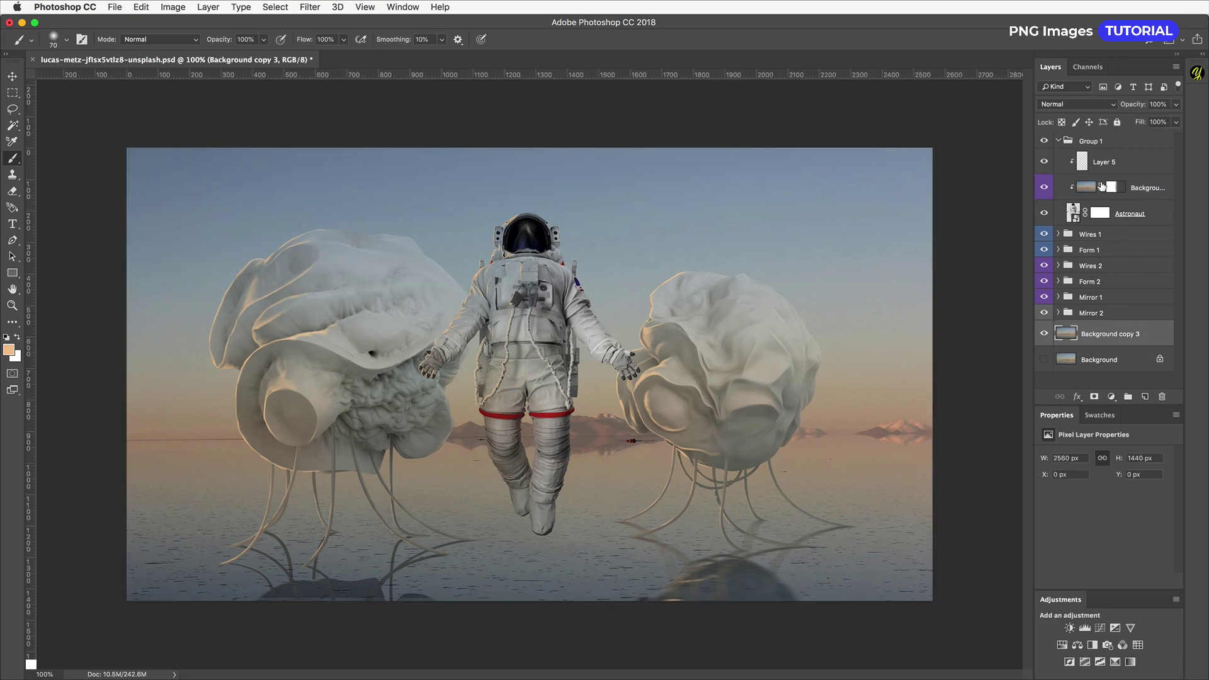
# - Trace peach rim highlights on Layer 5 down the lit edge of the leg nearest the larger form, from red band to boot tip
pyautogui.click(1115, 163)
pyautogui.scroll(10, 491, 411)
pyautogui.scroll(3, 477, 403)
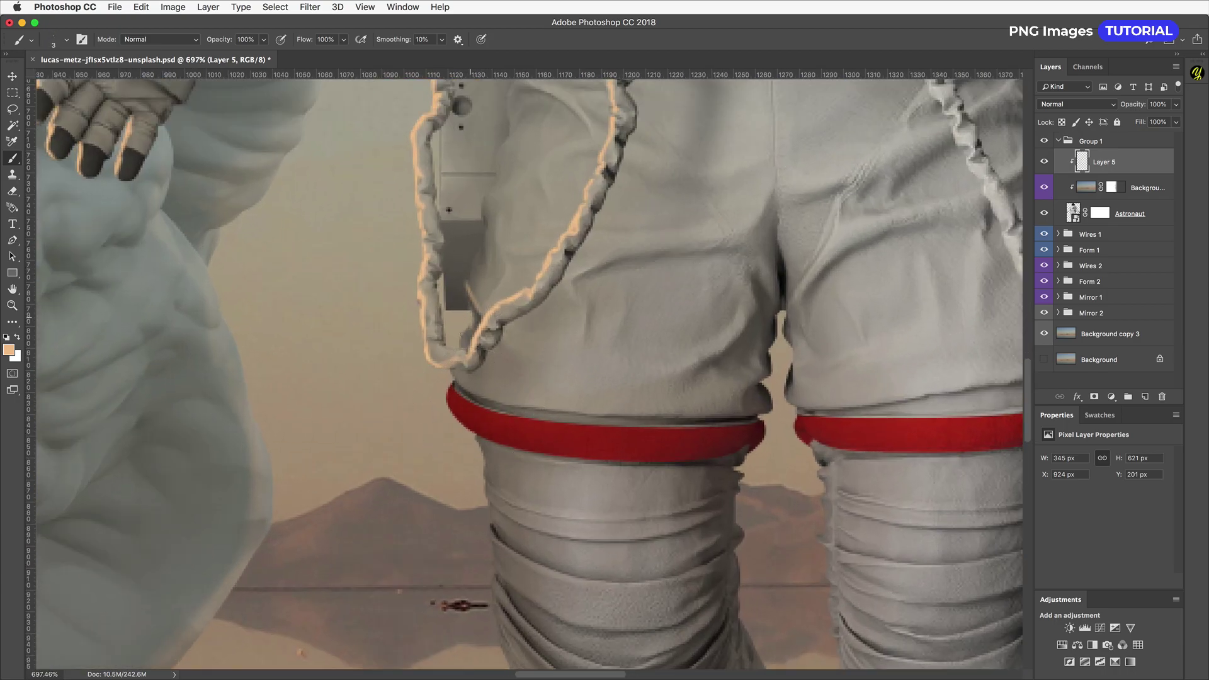
pyautogui.moveTo(451, 405); pyautogui.dragTo(520, 454)
pyautogui.moveTo(485, 475); pyautogui.dragTo(504, 496)
pyautogui.moveTo(477, 439); pyautogui.dragTo(490, 512)
pyautogui.moveTo(491, 510); pyautogui.dragTo(528, 570)
pyautogui.moveTo(497, 567)
pyautogui.mouseDown()
pyautogui.moveTo(453, 403)
pyautogui.moveTo(486, 479)
pyautogui.mouseUp()
pyautogui.moveTo(451, 439); pyautogui.dragTo(489, 525)
pyautogui.moveTo(461, 486); pyautogui.dragTo(481, 556)
pyautogui.moveTo(490, 551); pyautogui.dragTo(484, 414)
pyautogui.moveTo(492, 447)
pyautogui.mouseDown()
pyautogui.moveTo(533, 524)
pyautogui.moveTo(573, 543)
pyautogui.mouseUp()
pyautogui.moveTo(536, 525)
pyautogui.mouseDown()
pyautogui.moveTo(570, 591)
pyautogui.moveTo(595, 573)
pyautogui.mouseUp()
pyautogui.moveTo(580, 589)
pyautogui.mouseDown()
pyautogui.moveTo(528, 504)
pyautogui.moveTo(527, 411)
pyautogui.mouseUp()
pyautogui.moveTo(557, 469); pyautogui.dragTo(588, 589)
pyautogui.moveTo(578, 524)
pyautogui.mouseDown()
pyautogui.moveTo(591, 596)
pyautogui.moveTo(560, 500)
pyautogui.mouseUp()
pyautogui.moveTo(558, 504); pyautogui.dragTo(608, 566)
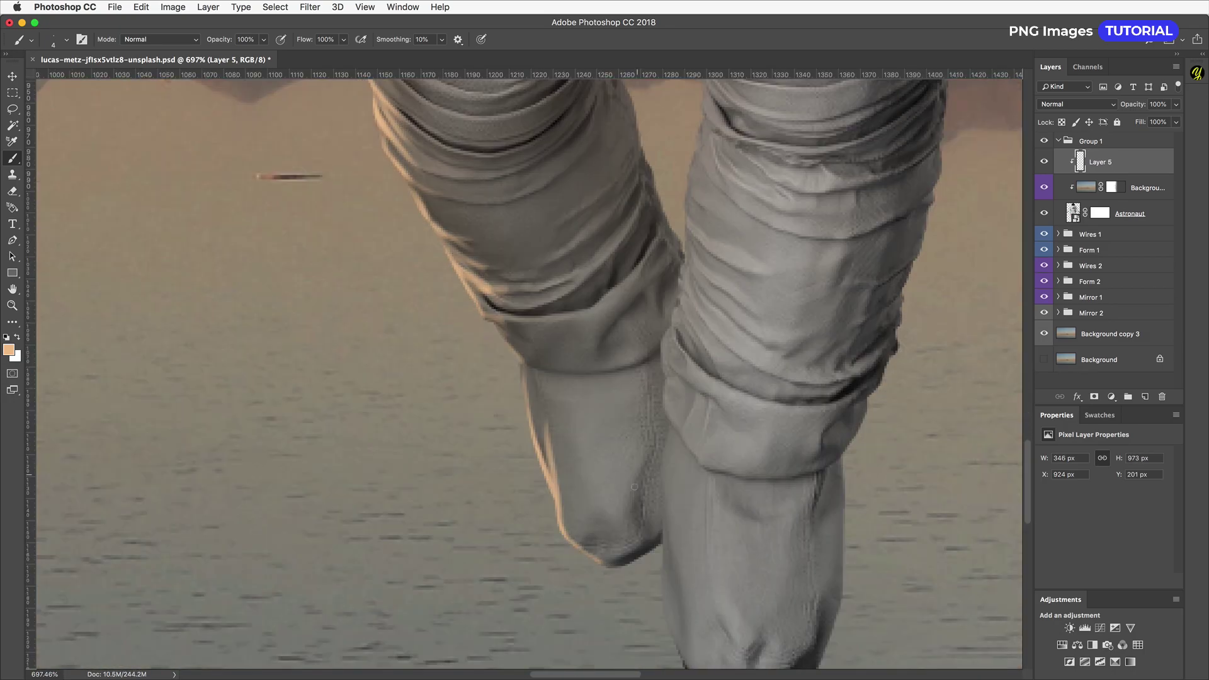
# - Trace peach rim highlights along the lit edge of the other leg's cuff and boot
pyautogui.moveTo(679, 529); pyautogui.dragTo(667, 412)
pyautogui.moveTo(655, 368)
pyautogui.mouseDown()
pyautogui.moveTo(659, 530)
pyautogui.moveTo(671, 547)
pyautogui.mouseUp()
pyautogui.moveTo(656, 375); pyautogui.dragTo(661, 478)
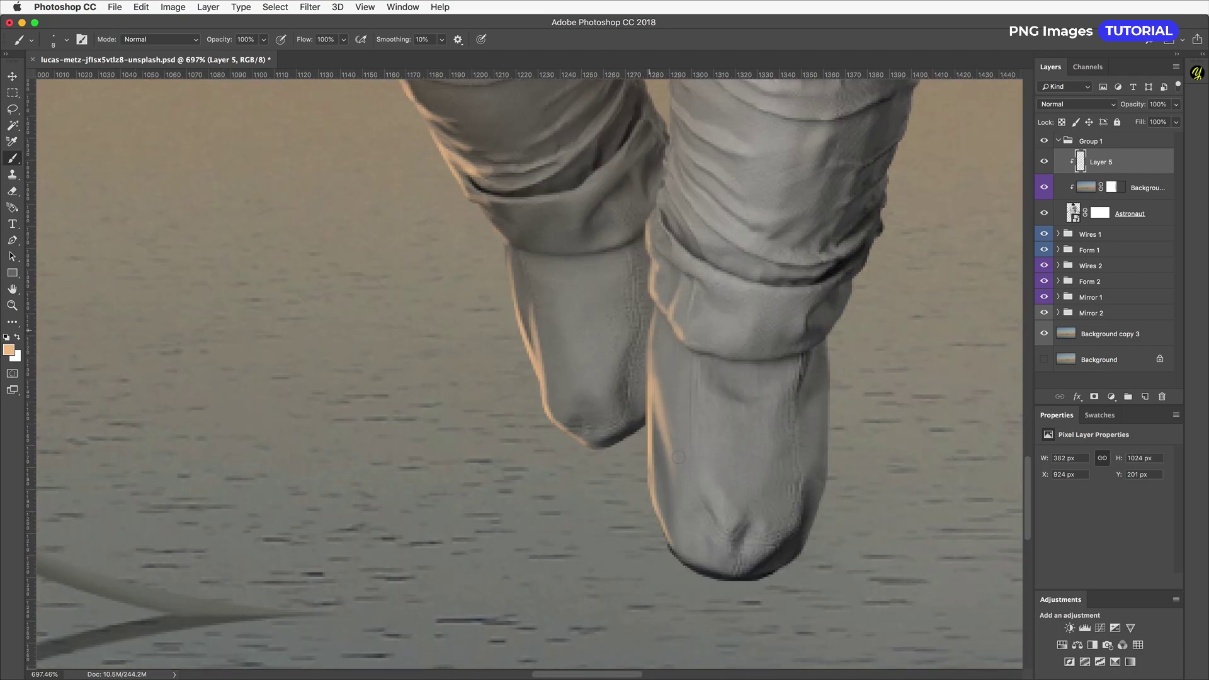
pyautogui.moveTo(655, 343); pyautogui.dragTo(668, 527)
pyautogui.moveTo(699, 151); pyautogui.dragTo(687, 580)
# - Add broader peach highlights to the second boot with a larger brush and touch up further suit folds on Layer 5
pyautogui.press(']')
pyautogui.press(']')
pyautogui.press(']')
pyautogui.press(']')
pyautogui.press(']')
pyautogui.moveTo(688, 445); pyautogui.dragTo(705, 495)
pyautogui.moveTo(667, 139); pyautogui.dragTo(683, 560)
pyautogui.moveTo(620, 82)
pyautogui.mouseDown()
pyautogui.moveTo(642, 491)
pyautogui.moveTo(548, 230)
pyautogui.mouseUp()
pyautogui.moveTo(561, 162); pyautogui.dragTo(593, 253)
pyautogui.moveTo(694, 383); pyautogui.dragTo(728, 436)
pyautogui.moveTo(744, 337); pyautogui.dragTo(721, 222)
pyautogui.moveTo(661, 95); pyautogui.dragTo(731, 349)
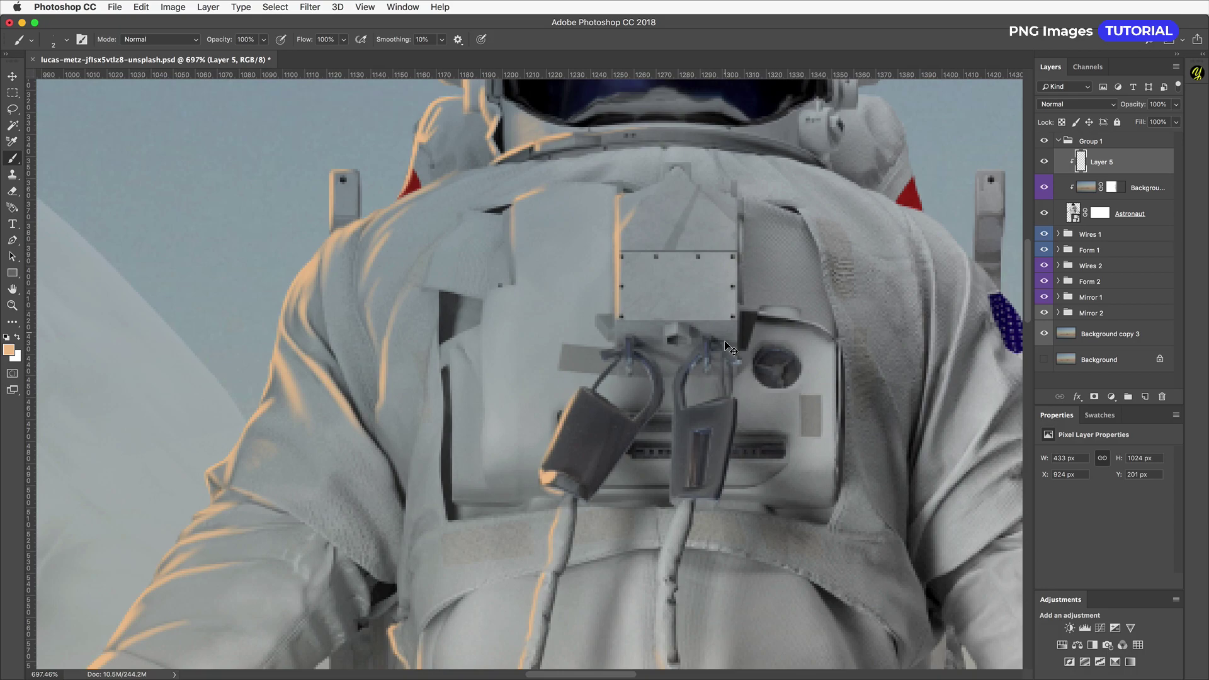
# - Add a new layer above Layer 5 and sample the lake's dark grey-blue as the brush colour
pyautogui.press('super+0')
pyautogui.press('super+alt+shift+n')
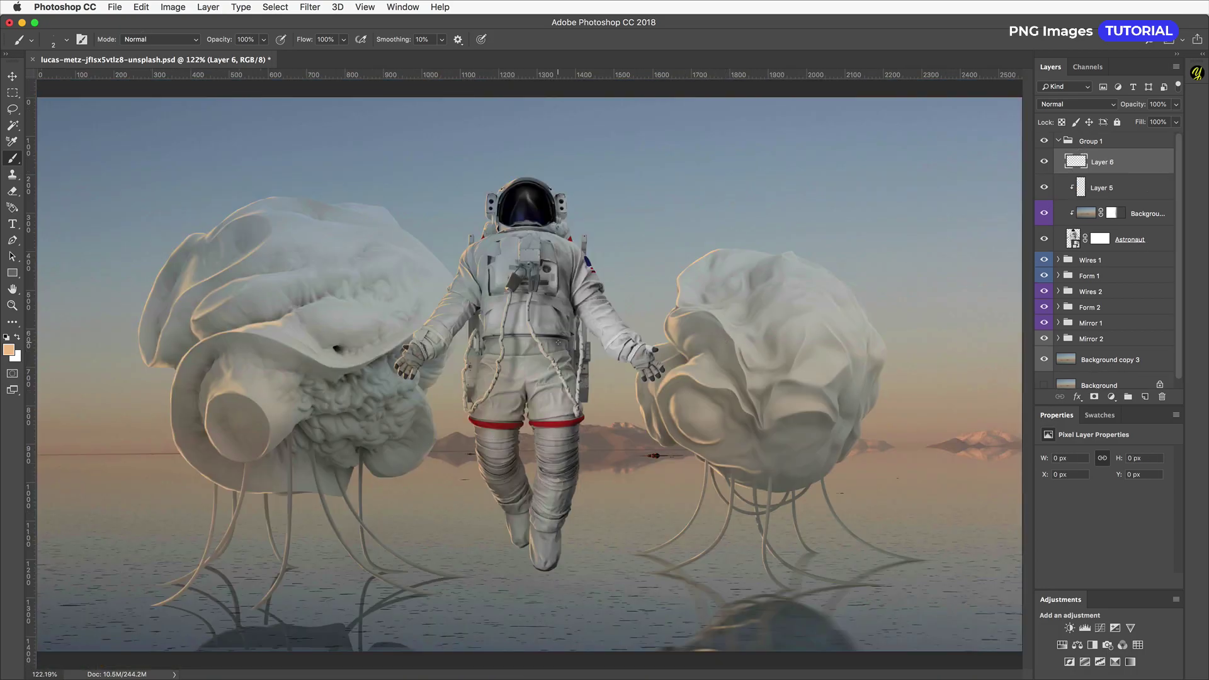
pyautogui.scroll(6, 557, 342)
pyautogui.scroll(-10, 631, 329)
pyautogui.keyDown('alt'); pyautogui.click(769, 633); pyautogui.keyUp('alt')
pyautogui.moveTo(744, 553); pyautogui.dragTo(736, 321)
pyautogui.keyDown('alt'); pyautogui.click(762, 598); pyautogui.keyUp('alt')
pyautogui.moveTo(674, 104); pyautogui.dragTo(702, 424)
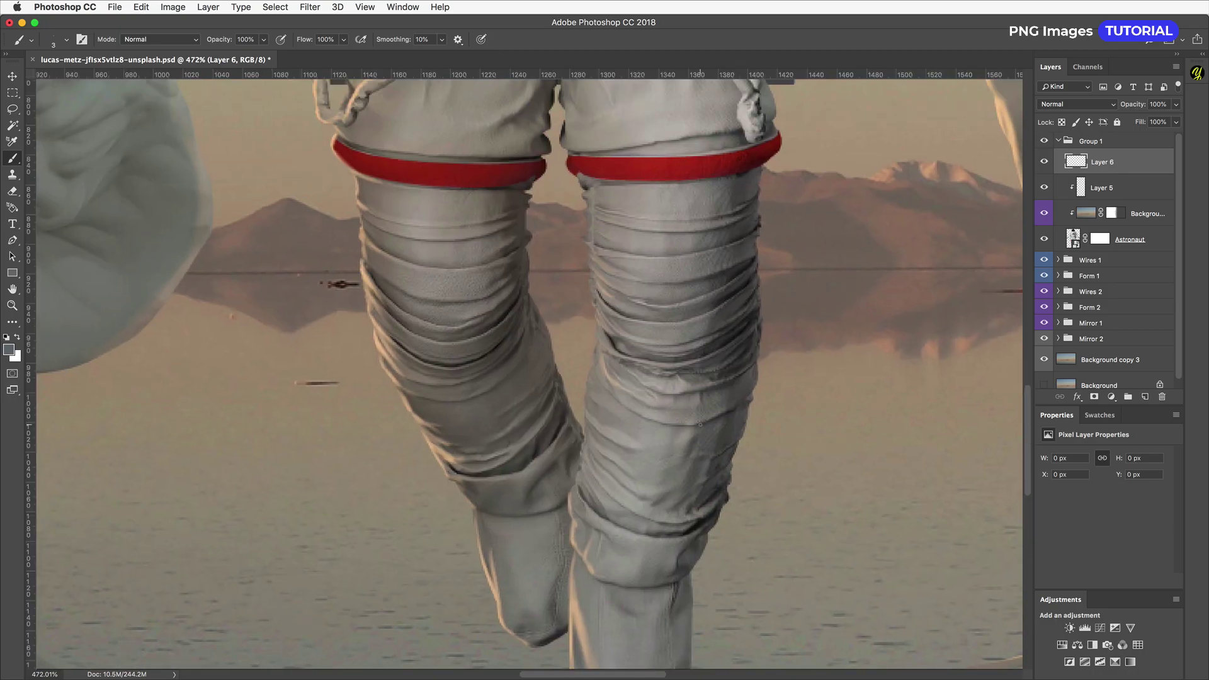
# - Paint the sampled grey-blue over the lower legs with a soft brush at size 125 and clip Layer 6 to the astronaut
pyautogui.press('super+minus')
pyautogui.press('super+minus')
pyautogui.press(']')
pyautogui.press(']')
pyautogui.moveTo(675, 352)
pyautogui.mouseDown()
pyautogui.moveTo(639, 542)
pyautogui.moveTo(679, 352)
pyautogui.mouseUp()
pyautogui.moveTo(520, 328)
pyautogui.mouseDown()
pyautogui.moveTo(553, 490)
pyautogui.moveTo(685, 393)
pyautogui.moveTo(605, 592)
pyautogui.mouseUp()
pyautogui.press('alt+super+g')
# - Set Layer 6 to Soft Light and adjust its Hue/Saturation to saturation +24 and lightness +40
pyautogui.click(1074, 105)
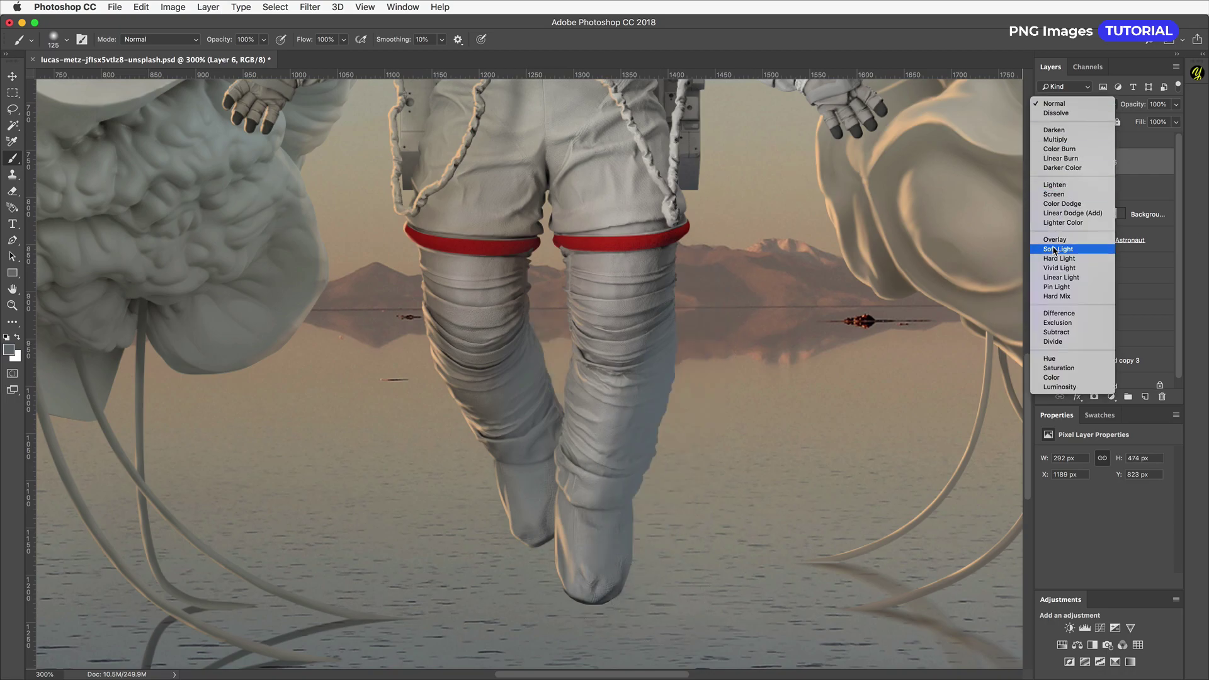
pyautogui.click(1057, 248)
pyautogui.press('super+u')
pyautogui.moveTo(976, 255); pyautogui.dragTo(1002, 257)
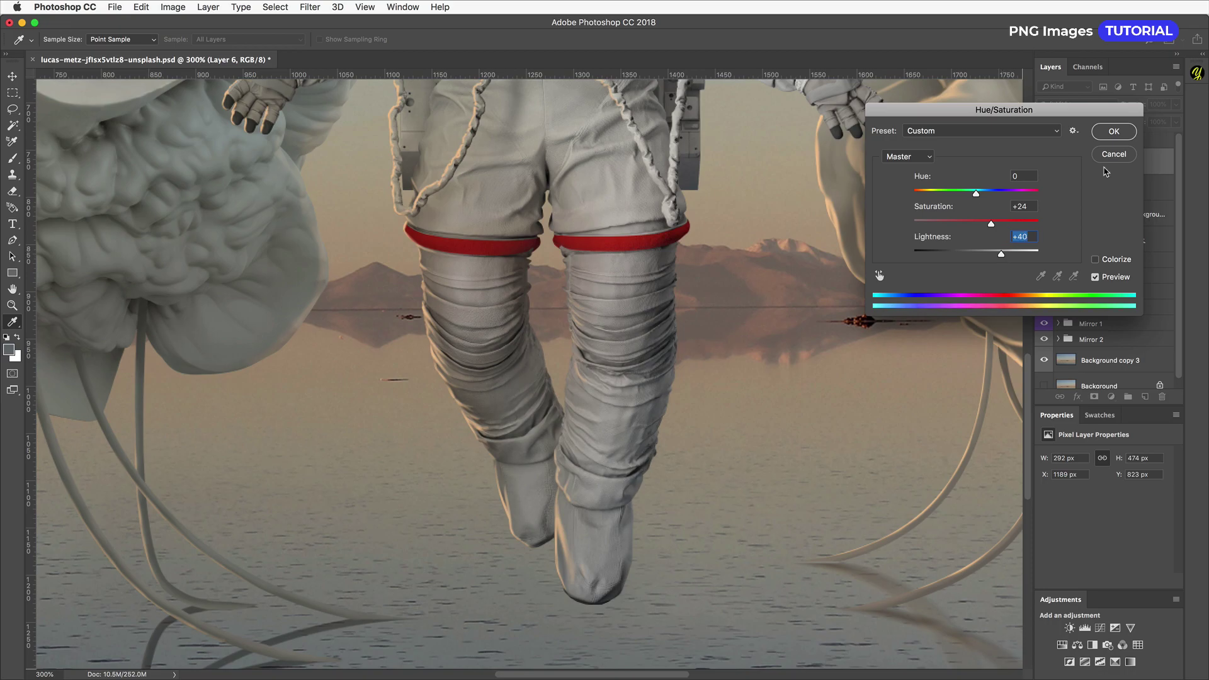
pyautogui.click(1113, 131)
# - Brush more grey-blue over the legs on Layer 6 and compare the image with the layer hidden and shown
pyautogui.moveTo(672, 328); pyautogui.dragTo(649, 435)
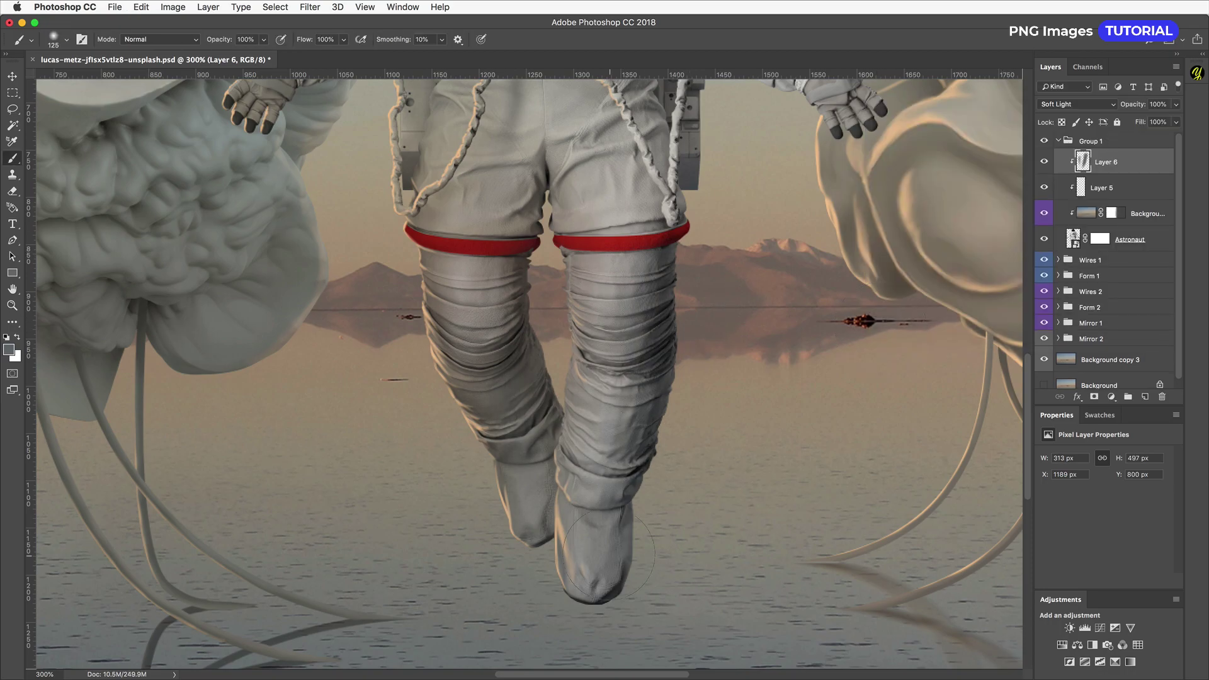
pyautogui.click(506, 378)
pyautogui.press('super+0')
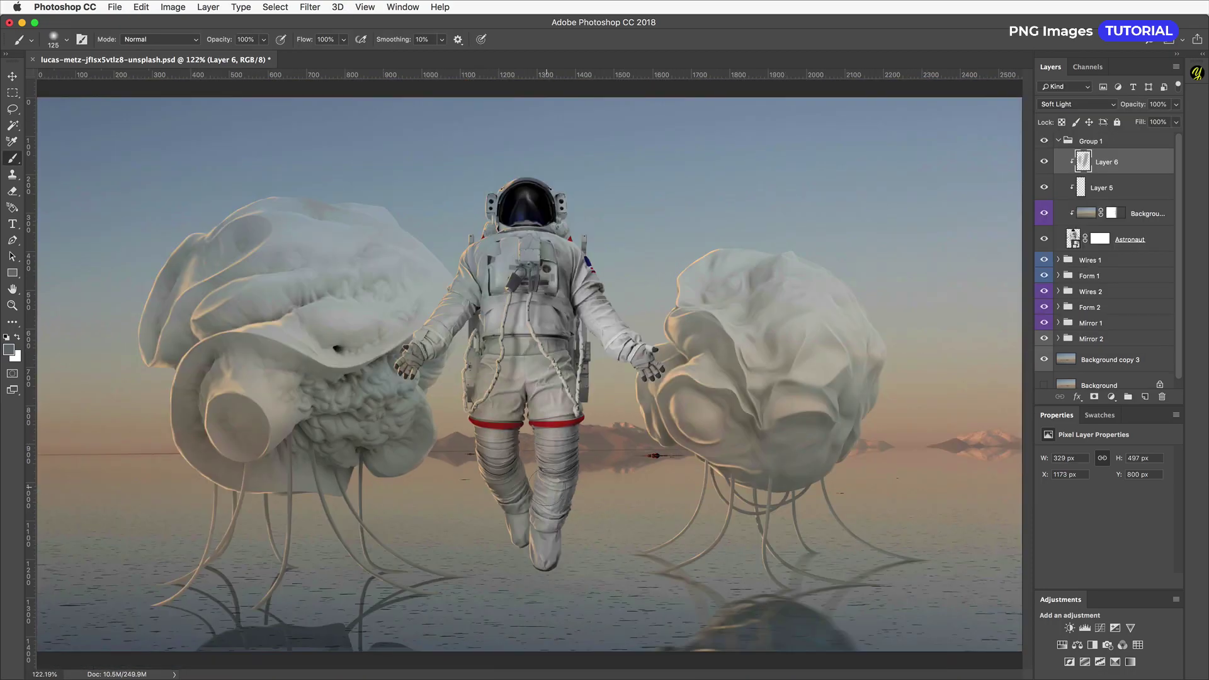
pyautogui.click(1043, 162)
pyautogui.click(1042, 162)
# - Collapse Group 1, rename it Spaceman and give it a yellow colour label
pyautogui.click(1061, 139)
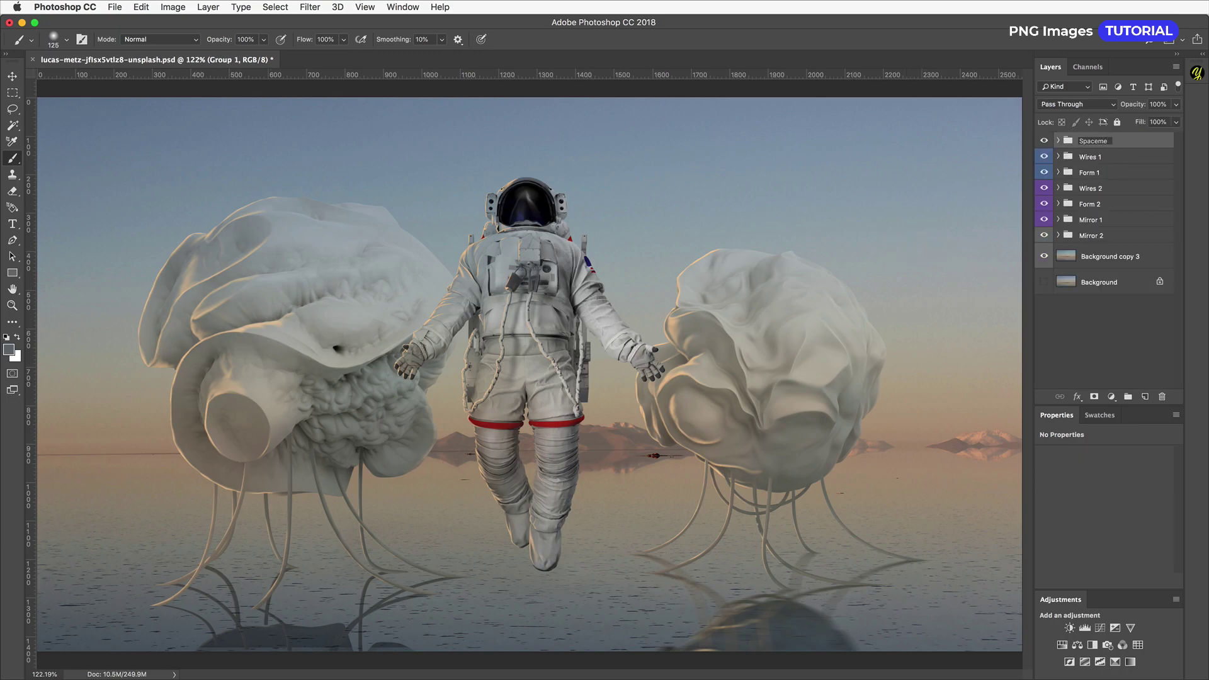
pyautogui.write('Spaceman')
pyautogui.press('Return')
pyautogui.rightClick(1090, 143)
pyautogui.click(1103, 466)
# - Scale the larger form's linked groups down further with Free Transform and reposition them beside the astronaut
pyautogui.click(1082, 162)
pyautogui.click(1072, 186)
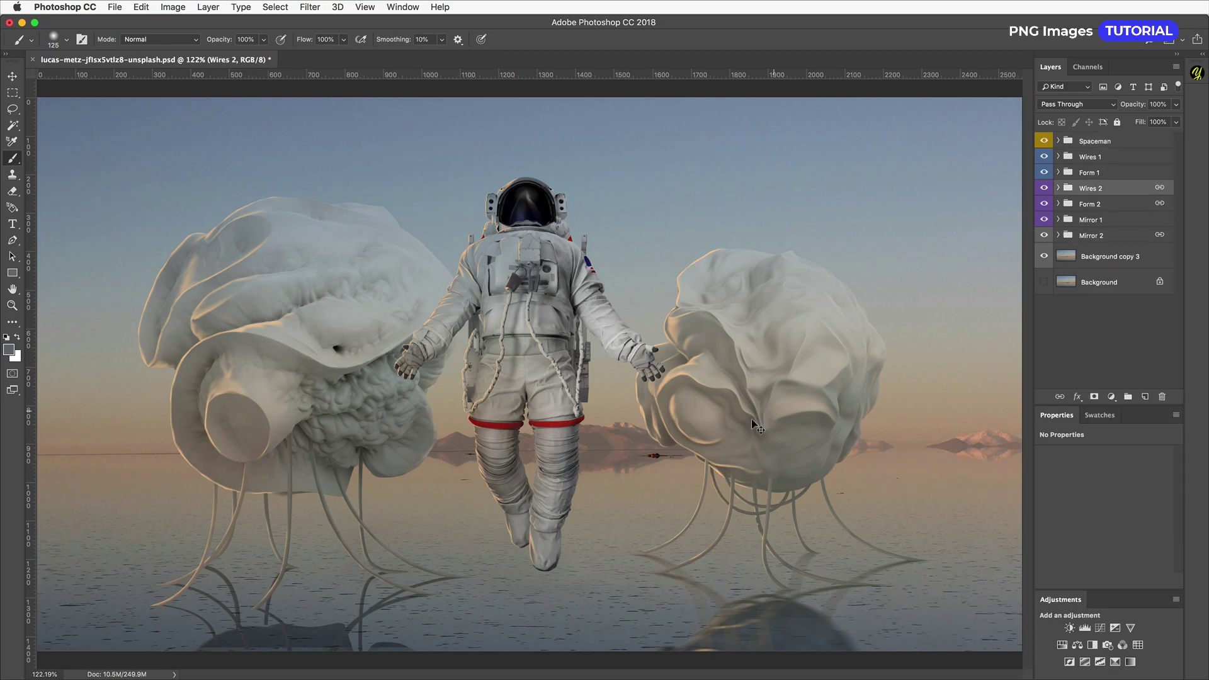
pyautogui.press('super+t')
pyautogui.scroll(-5, 467, 502)
pyautogui.scroll(3, 515, 466)
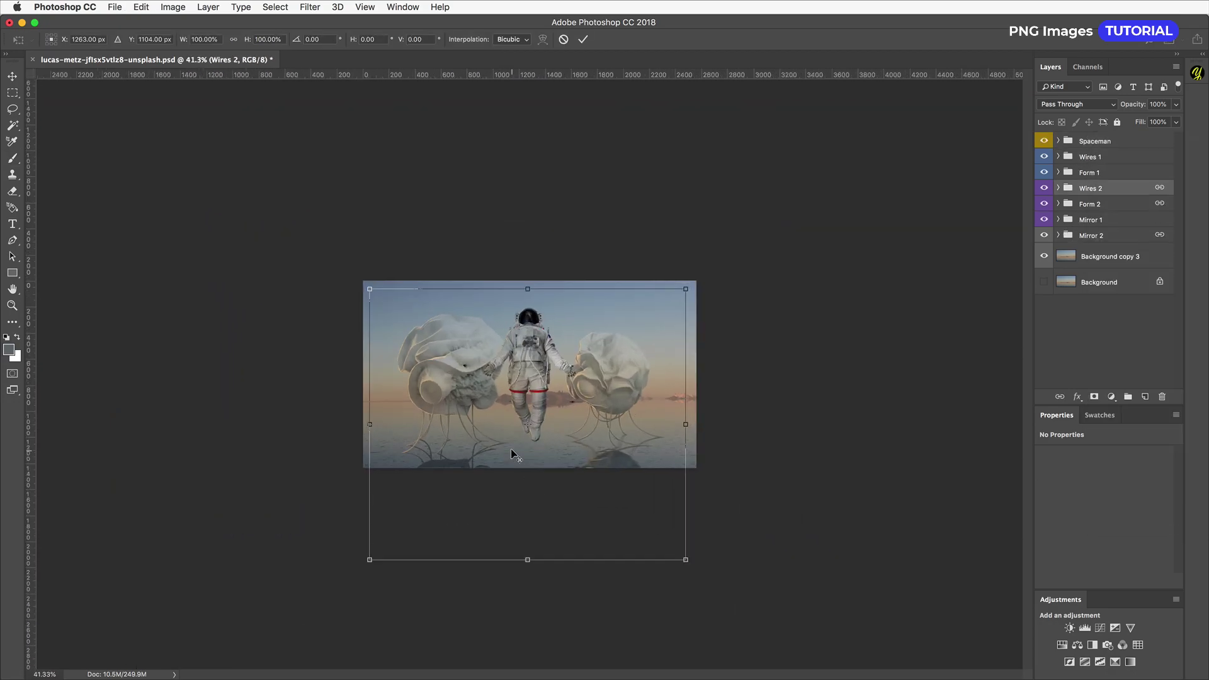
pyautogui.moveTo(774, 664); pyautogui.dragTo(739, 642)
pyautogui.moveTo(568, 483); pyautogui.dragTo(577, 484)
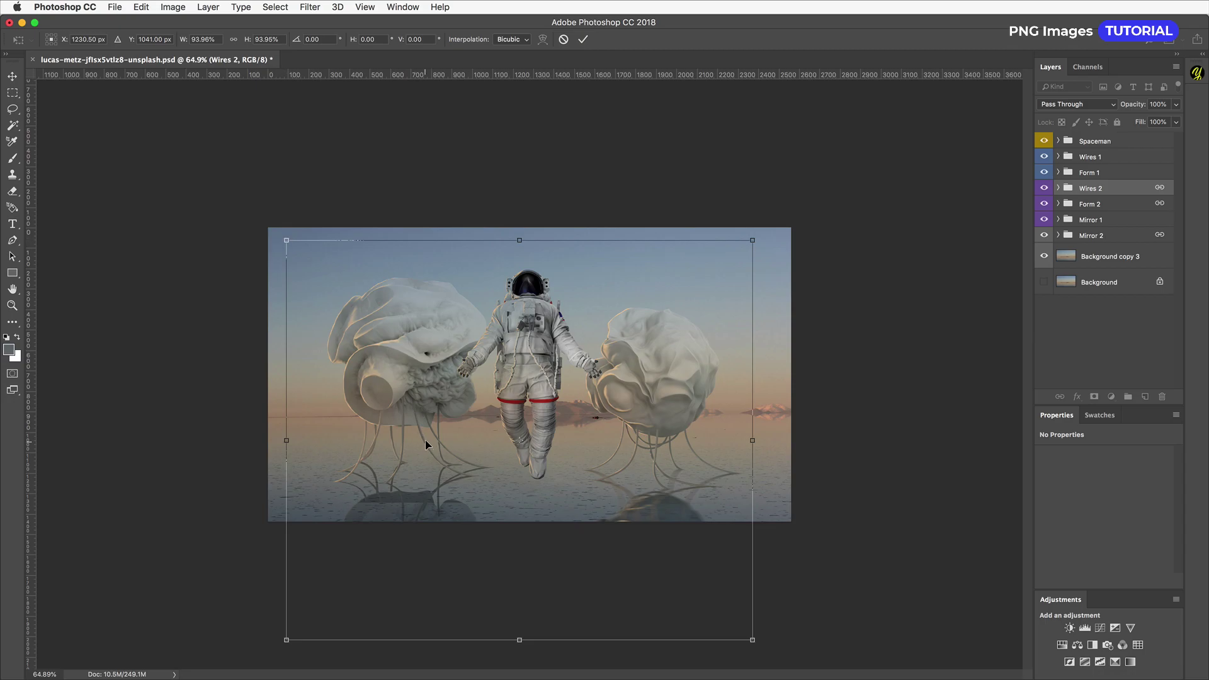
pyautogui.moveTo(286, 640); pyautogui.dragTo(292, 627)
pyautogui.press('Return')
pyautogui.press('b')
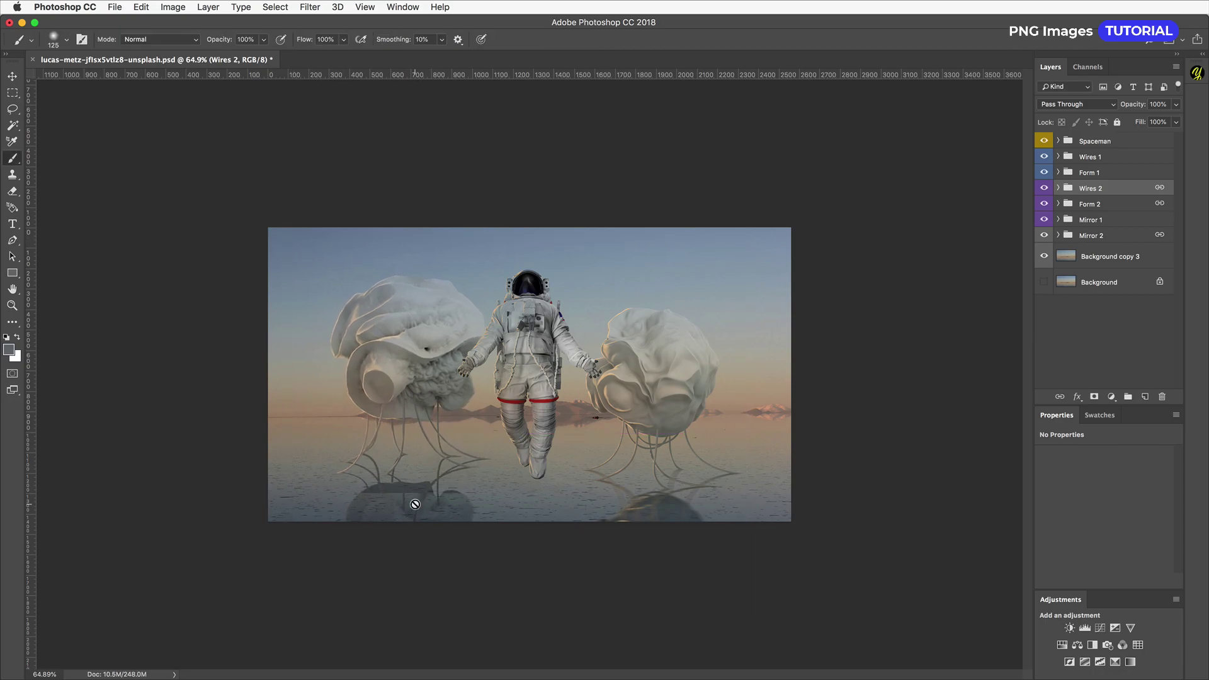
# - Expand the Mirror 2 group with its layers' smart filters and select Wires 2 copy
pyautogui.scroll(10, 399, 502)
pyautogui.scroll(-5, 397, 503)
pyautogui.click(1059, 236)
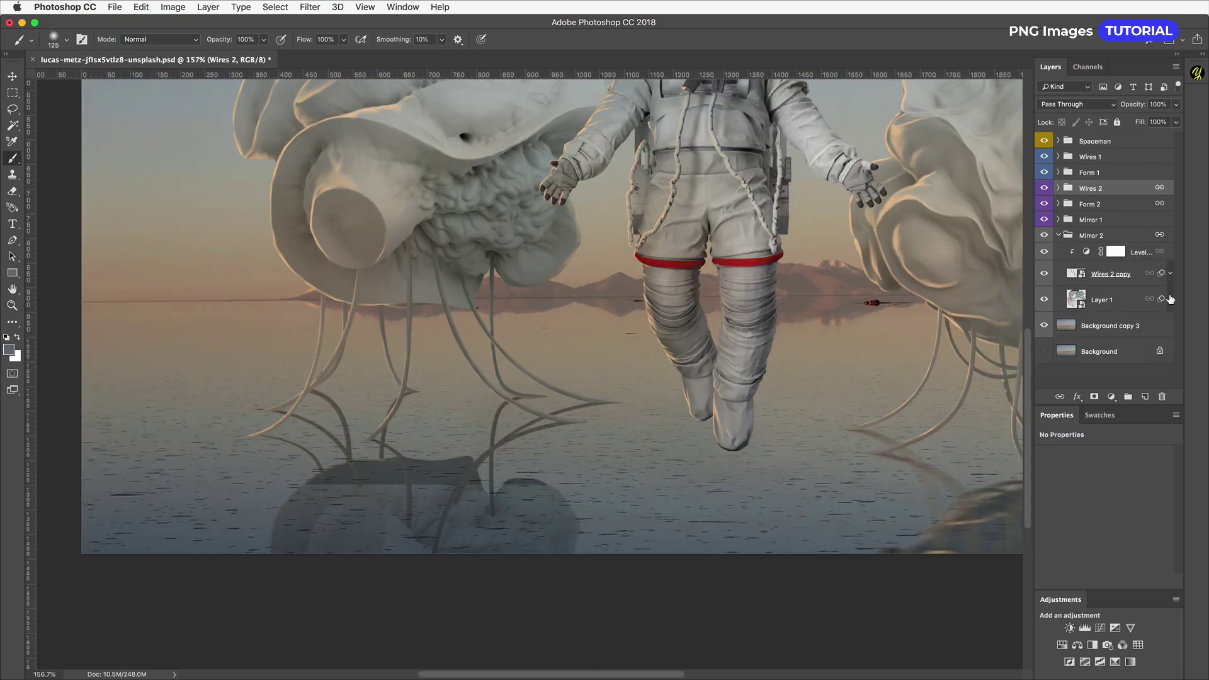
pyautogui.moveTo(1093, 332); pyautogui.dragTo(1114, 277)
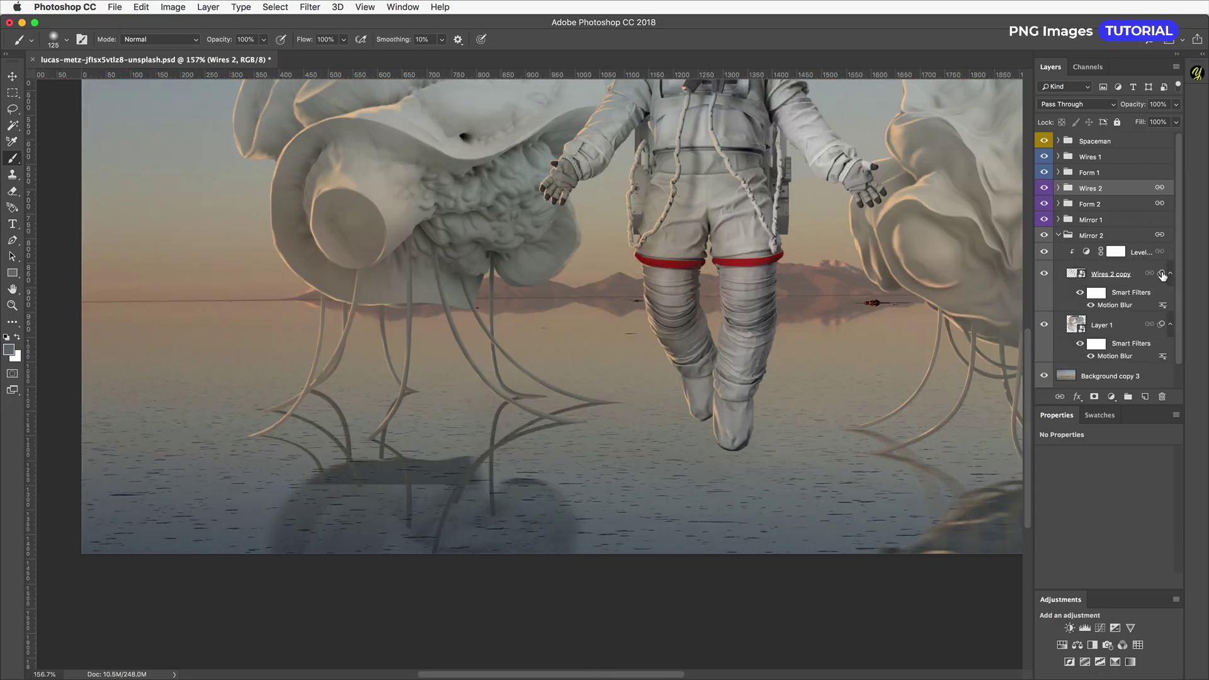
pyautogui.click(1118, 281)
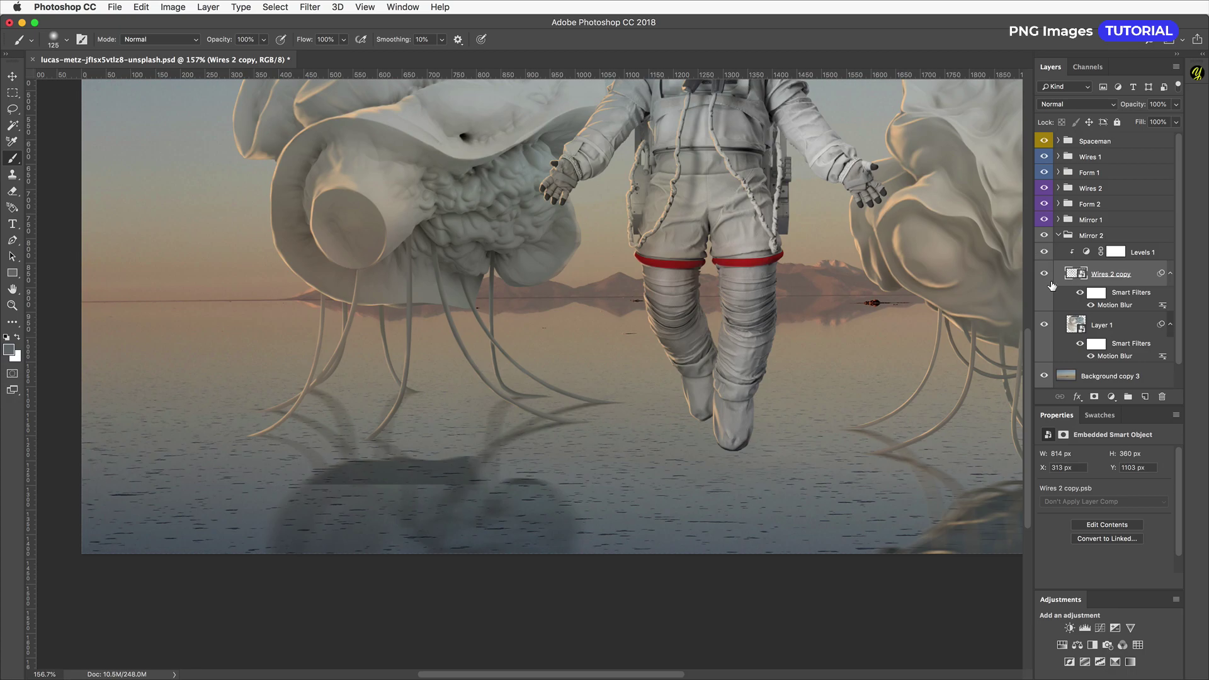
# - Open the contents of the Layer 1 smart object in the Mirror 2 group
pyautogui.doubleClick(1076, 273)
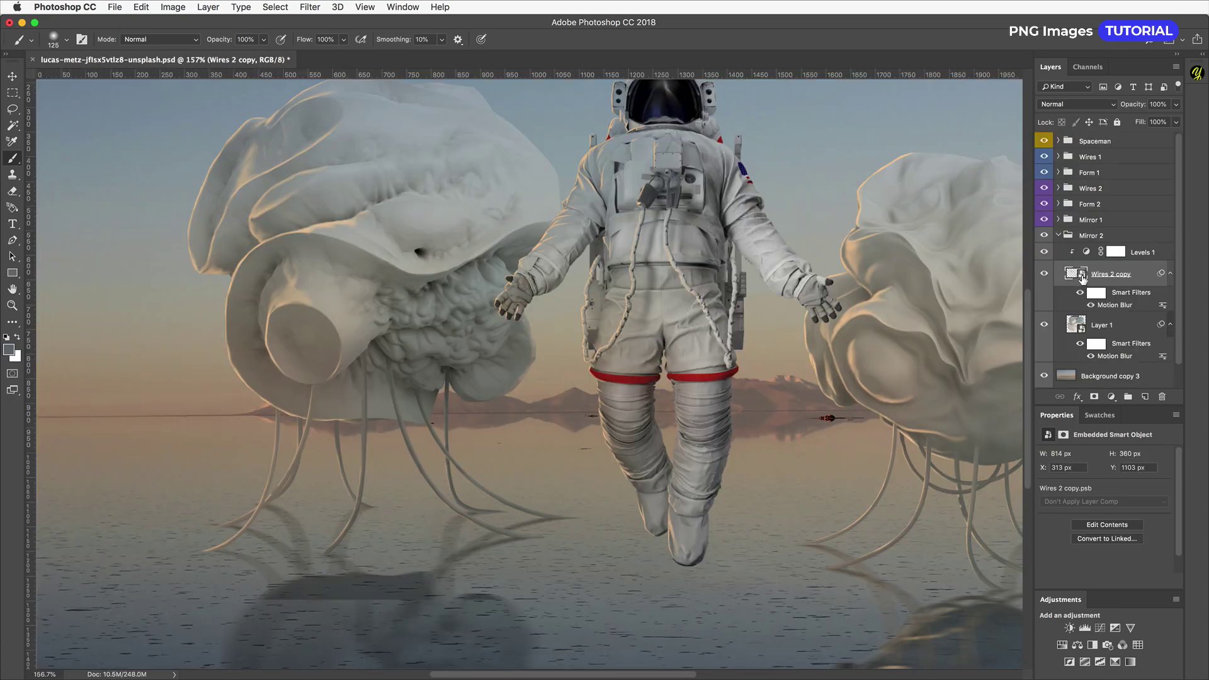
pyautogui.moveTo(1103, 294); pyautogui.dragTo(1118, 253)
pyautogui.doubleClick(1075, 324)
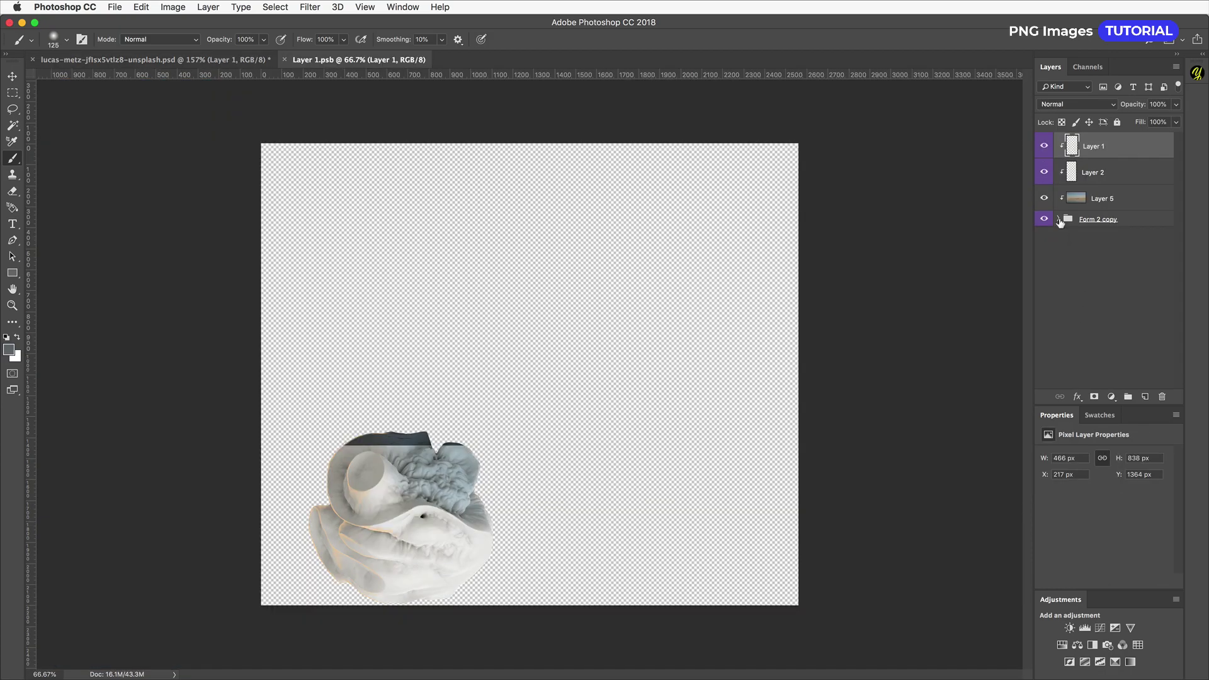
# - Stretch the multiplied sky layer inside the smart object vertically with Free Transform until it covers the form, then save and close
pyautogui.click(1100, 200)
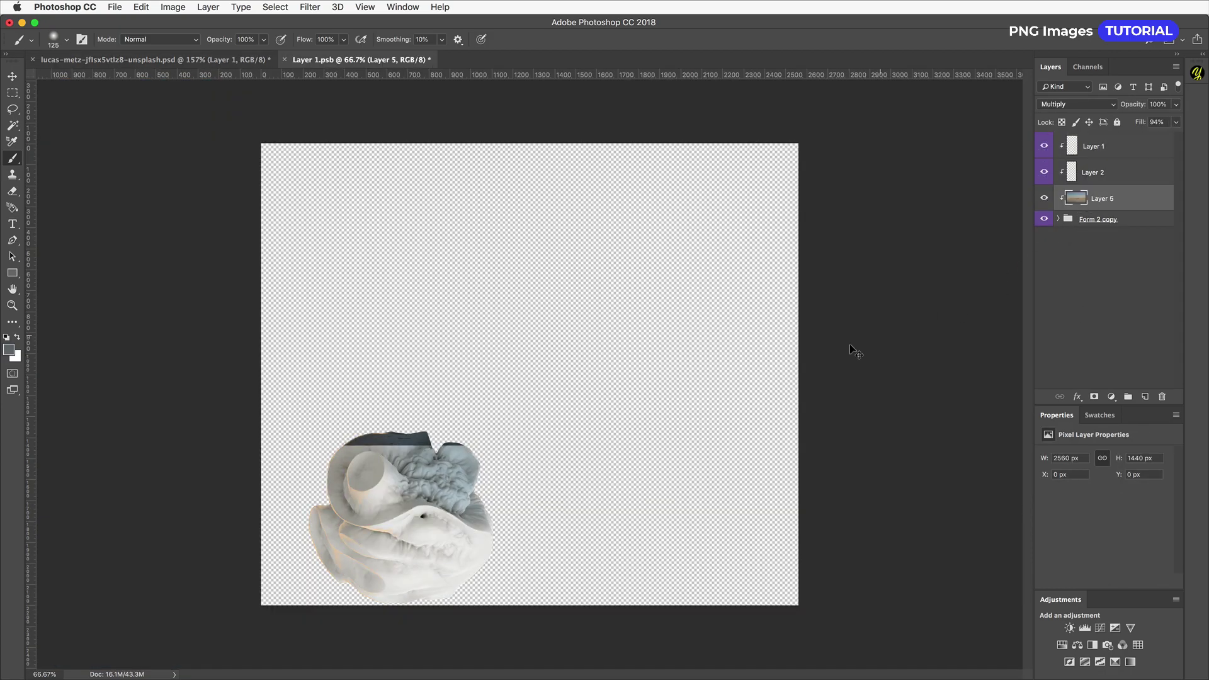
pyautogui.hotkey('ctrl', 't')
pyautogui.moveTo(531, 445); pyautogui.dragTo(530, 608)
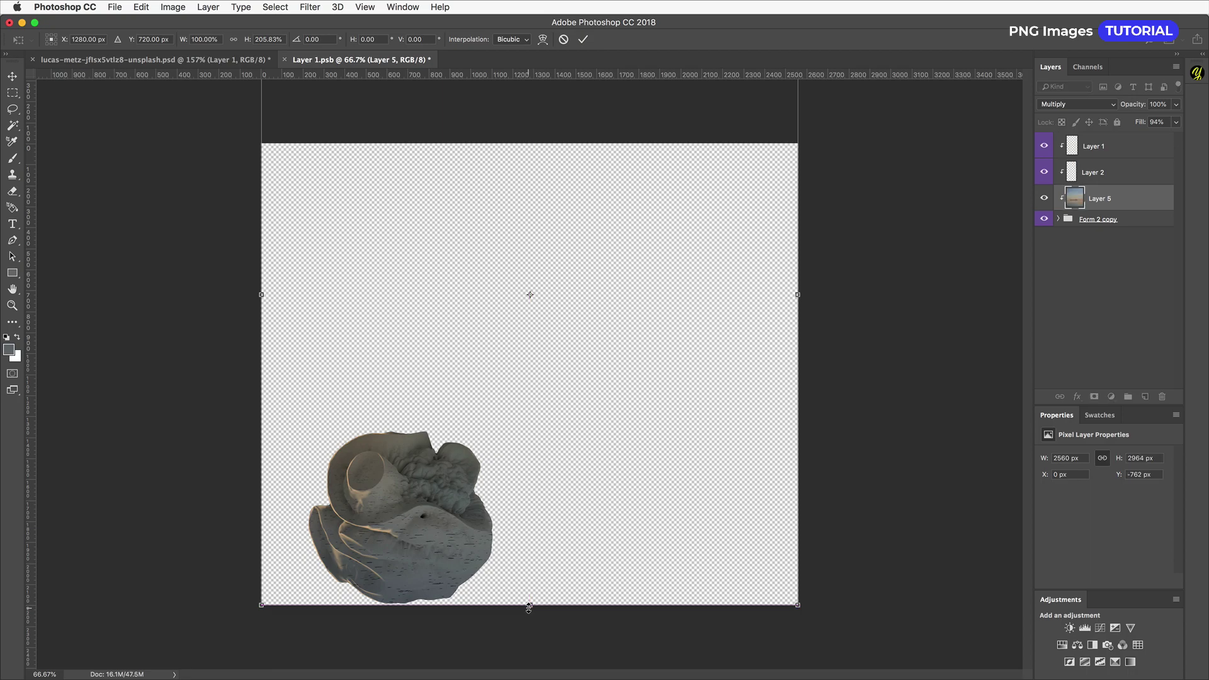
pyautogui.press('Return')
pyautogui.press('super+s')
pyautogui.press('super+w')
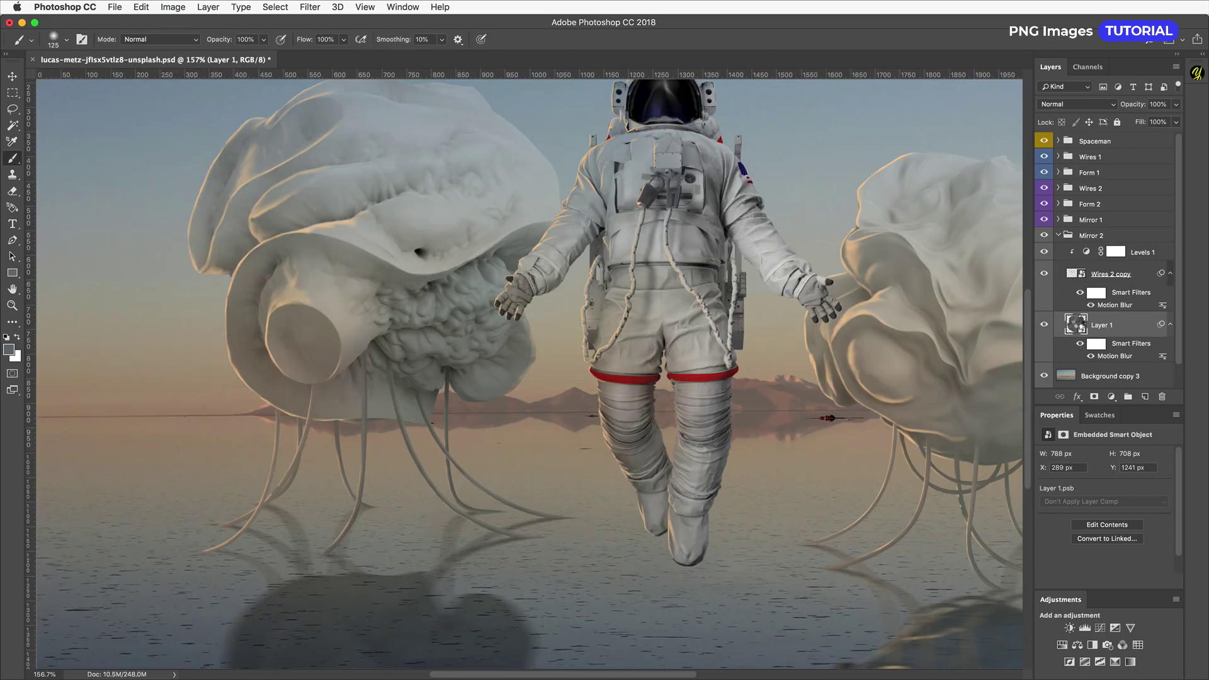
# - Reopen the Mirror 2 group's Layer 1 smart object, lower the sky layer's fill, then save and close it
pyautogui.doubleClick(1078, 325)
pyautogui.moveTo(1139, 122); pyautogui.dragTo(1118, 124)
pyautogui.press('super+s')
pyautogui.press('super+w')
# - Collapse Mirror 2 and scale the Mirror 1 group with its linked Form 1 and Wires 1 groups to about 88%
pyautogui.moveTo(887, 379); pyautogui.dragTo(686, 334)
pyautogui.click(1059, 235)
pyautogui.click(1082, 221)
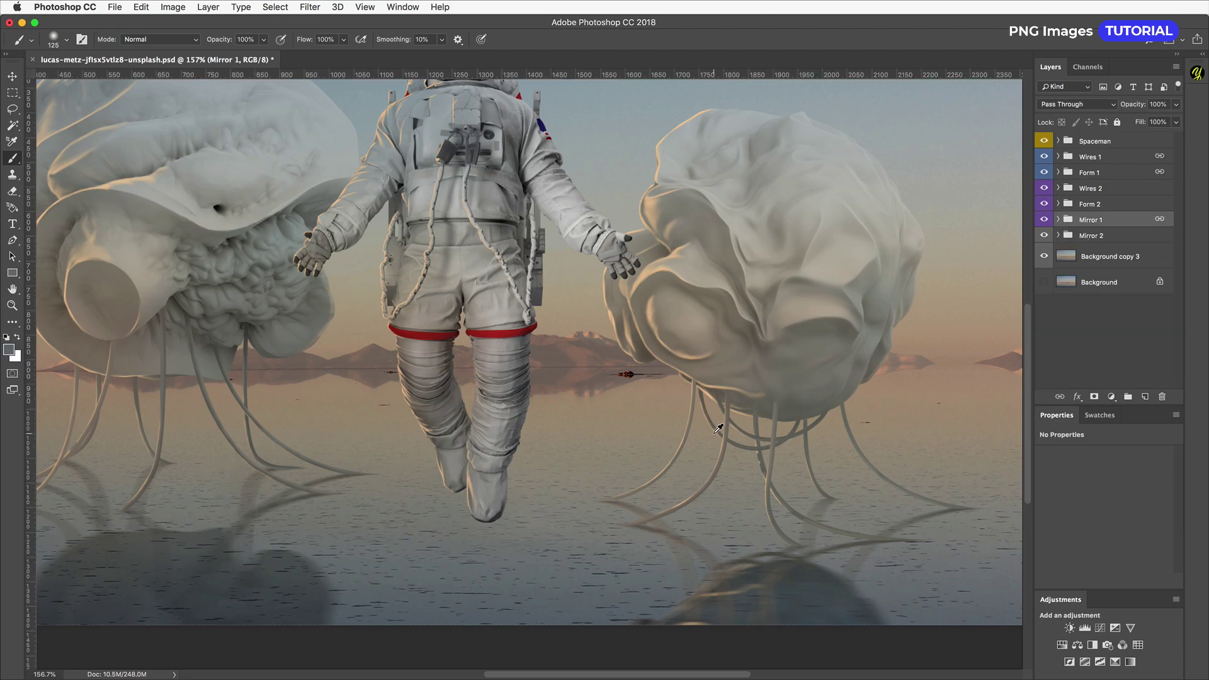
pyautogui.scroll(-5, 715, 433)
pyautogui.press('super+t')
pyautogui.moveTo(897, 155); pyautogui.dragTo(854, 165)
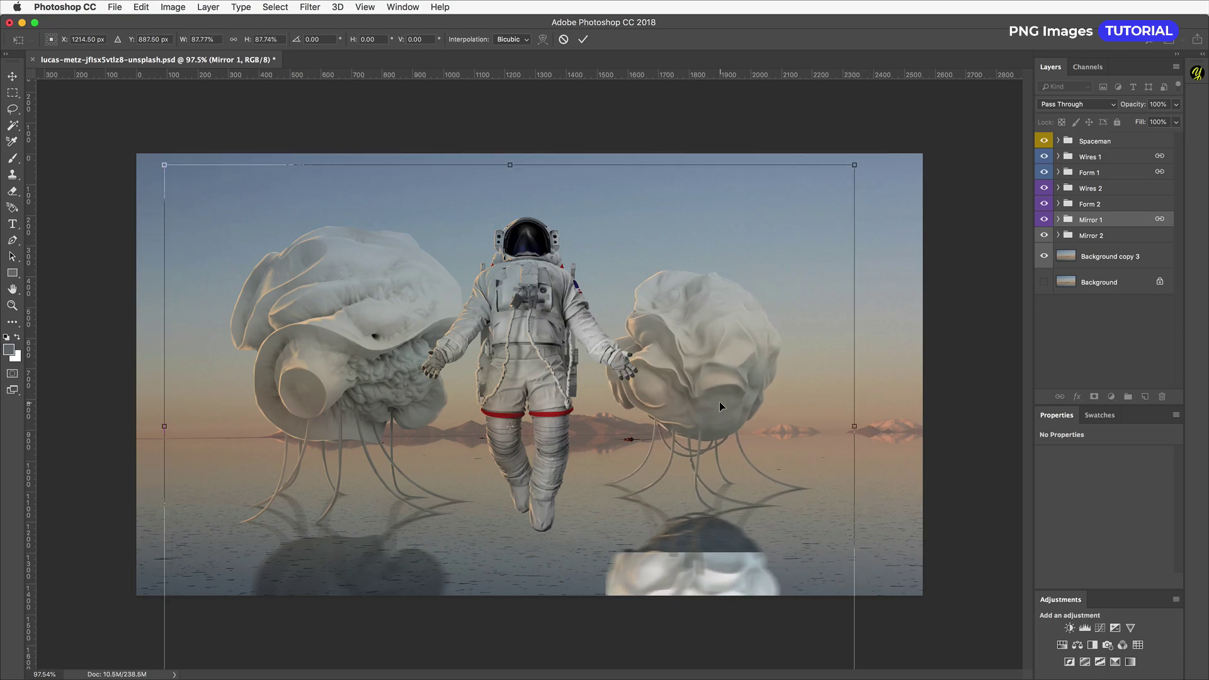
pyautogui.press('Return')
pyautogui.press('b')
# - Inside Mirror 1's Layer 3 smart object, stretch the shading layer down over the form, lower its fill, then save and close
pyautogui.click(1058, 219)
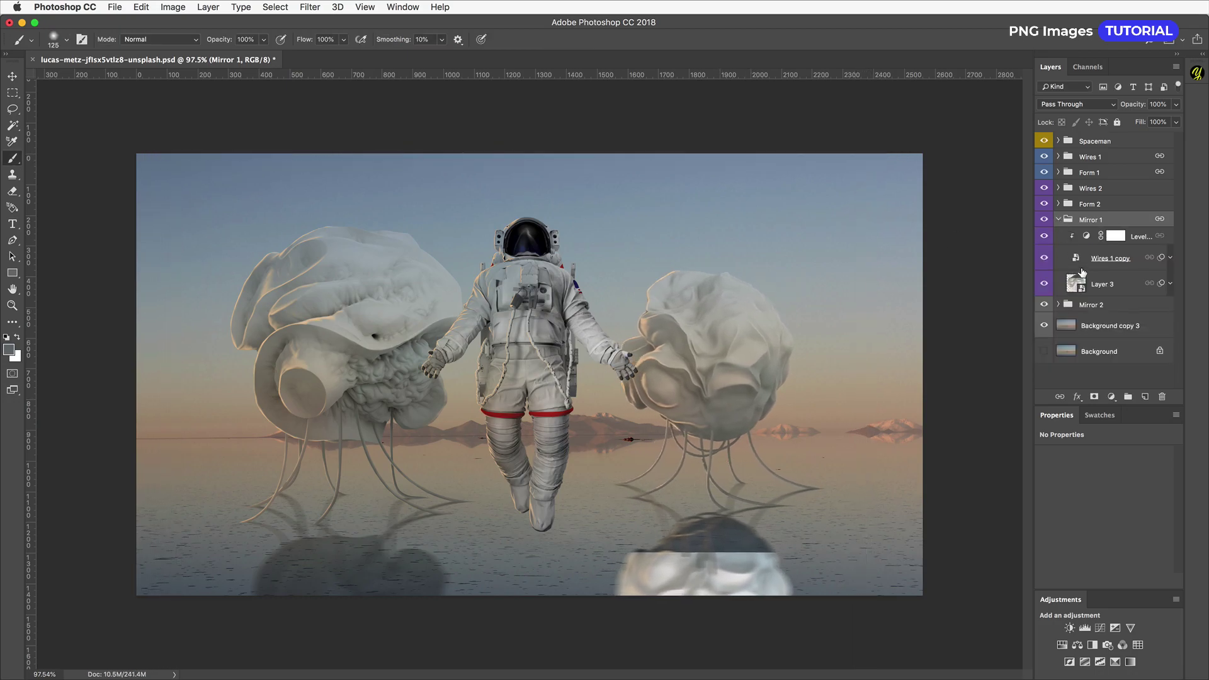
pyautogui.doubleClick(1076, 283)
pyautogui.click(1102, 171)
pyautogui.hotkey('ctrl', 't')
pyautogui.moveTo(531, 472); pyautogui.dragTo(536, 580)
pyautogui.press('Return')
pyautogui.moveTo(1131, 129); pyautogui.dragTo(1117, 130)
pyautogui.press('super+s')
pyautogui.press('super+w')
# - Collapse Mirror 1, give it a gray colour label and set it to Multiply with 50% fill
pyautogui.click(1090, 329)
pyautogui.click(1059, 219)
pyautogui.rightClick(1085, 217)
pyautogui.click(1121, 594)
pyautogui.write('50')
pyautogui.click(1076, 104)
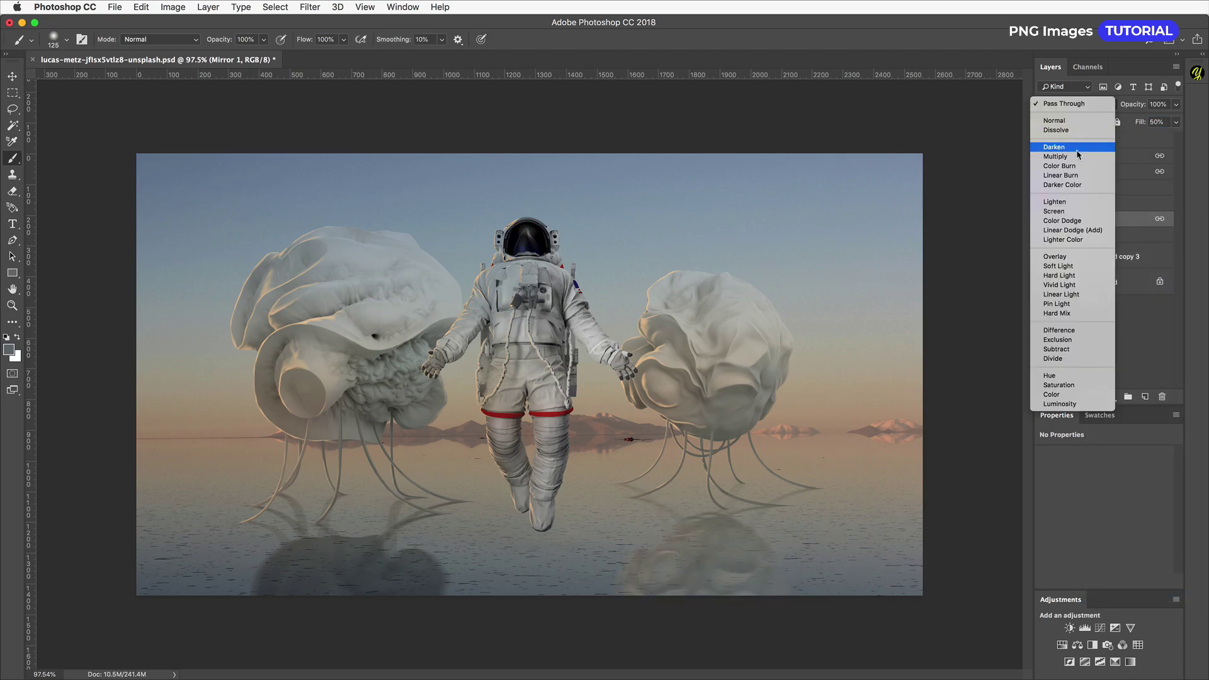
pyautogui.click(1075, 159)
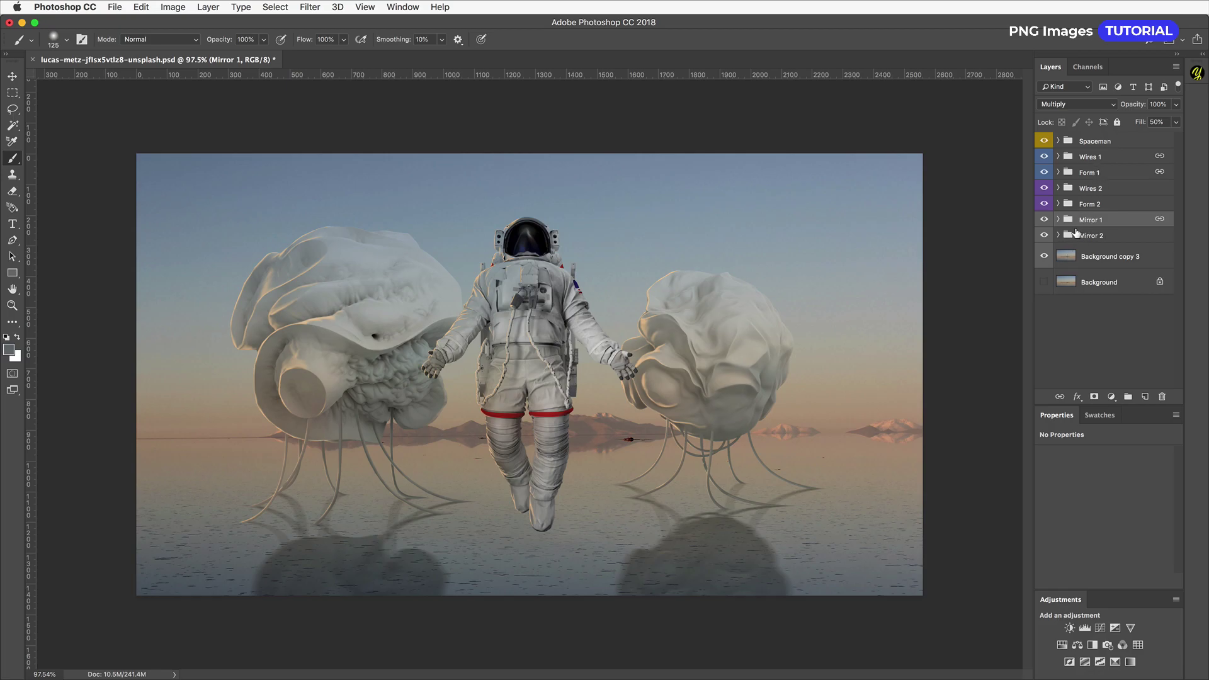
# - Add a gradient layer mask to Mirror 1 to fade its reflection, and soften the mask with Levels
pyautogui.click(1094, 396)
pyautogui.press('g')
pyautogui.moveTo(609, 471); pyautogui.dragTo(609, 471)
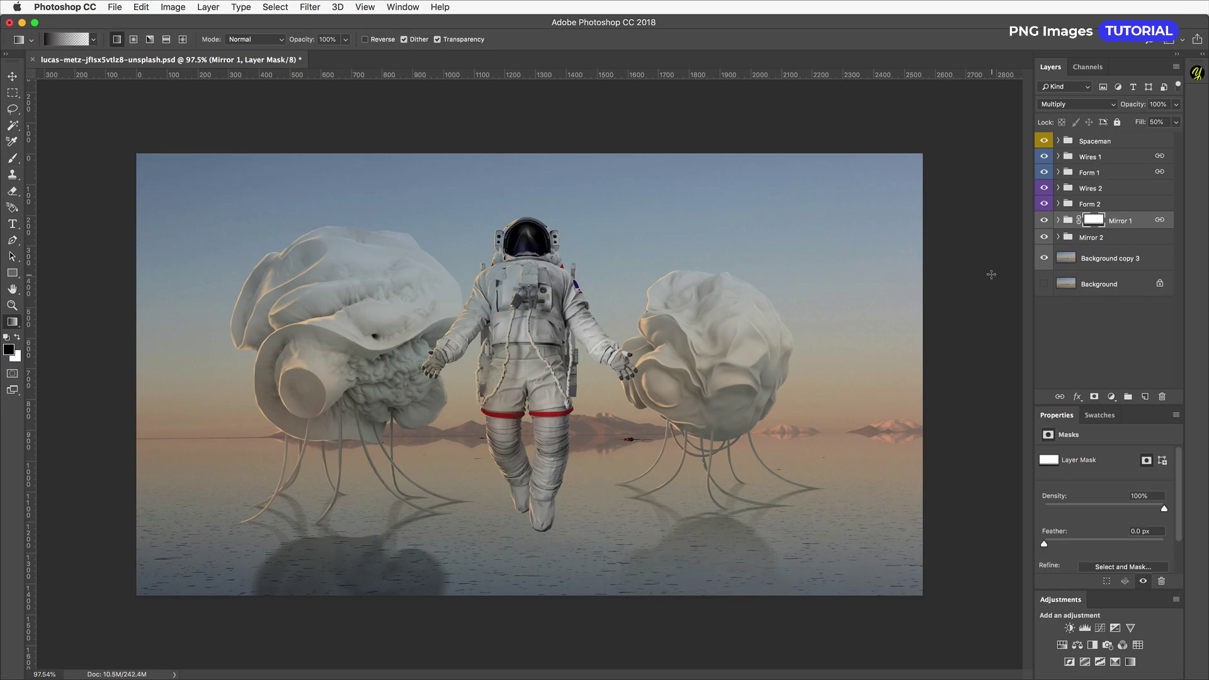
pyautogui.press('super+l')
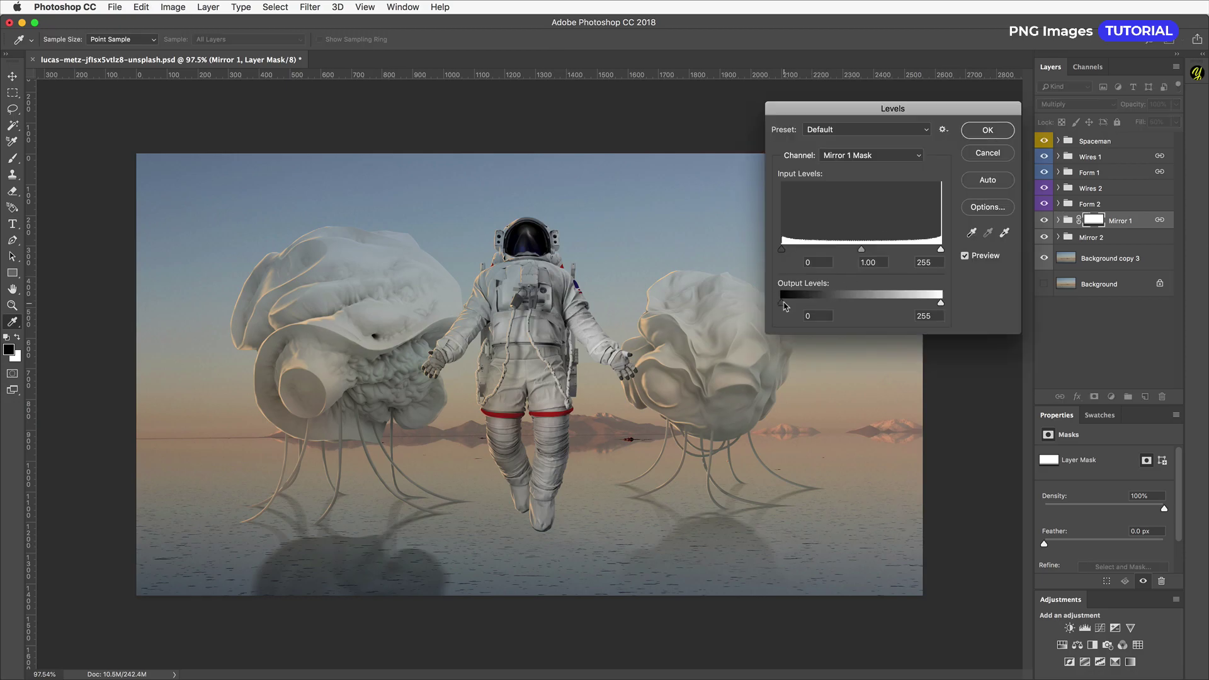
pyautogui.press('Return')
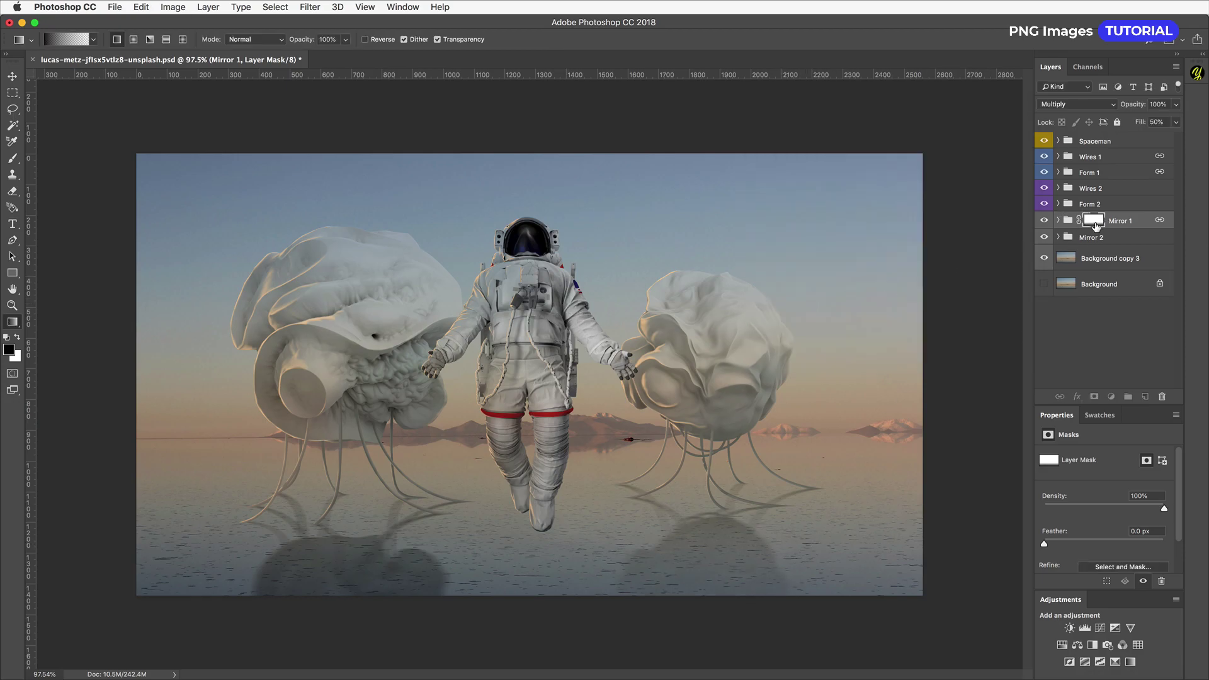
# - Copy Mirror 1's mask to Mirror 2 and set the fill of both groups to 81%
pyautogui.moveTo(1095, 221); pyautogui.dragTo(1093, 237)
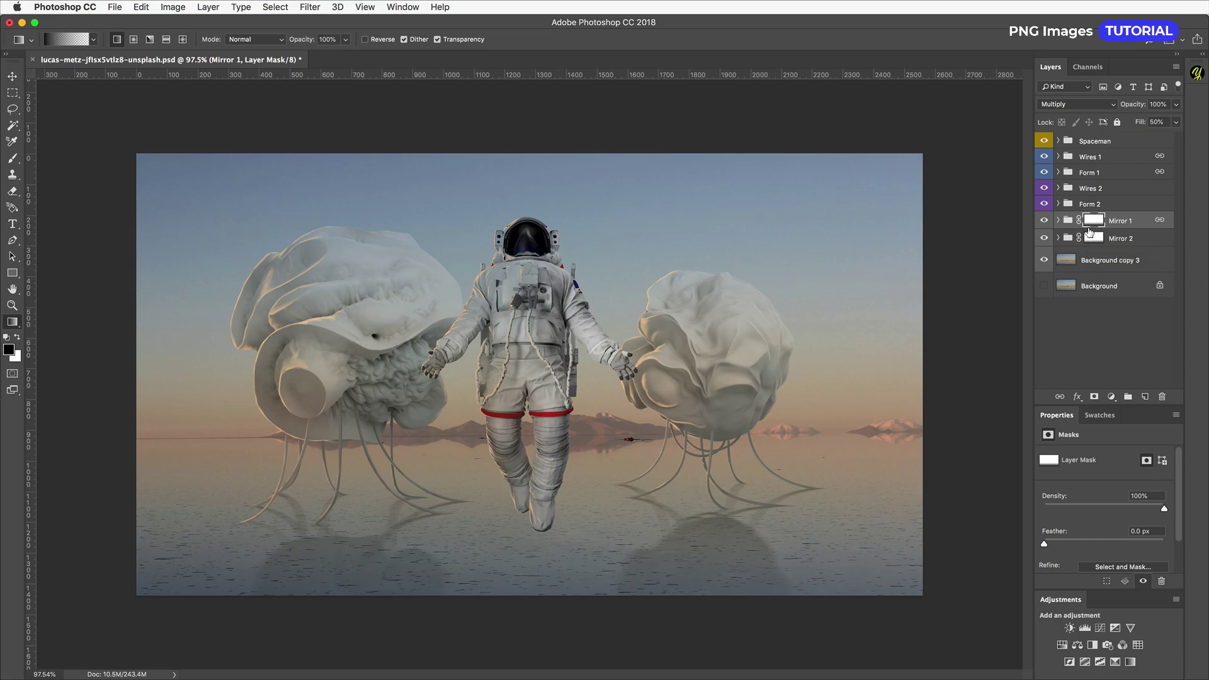
pyautogui.keyDown('shift'); pyautogui.click(1076, 242); pyautogui.keyUp('shift')
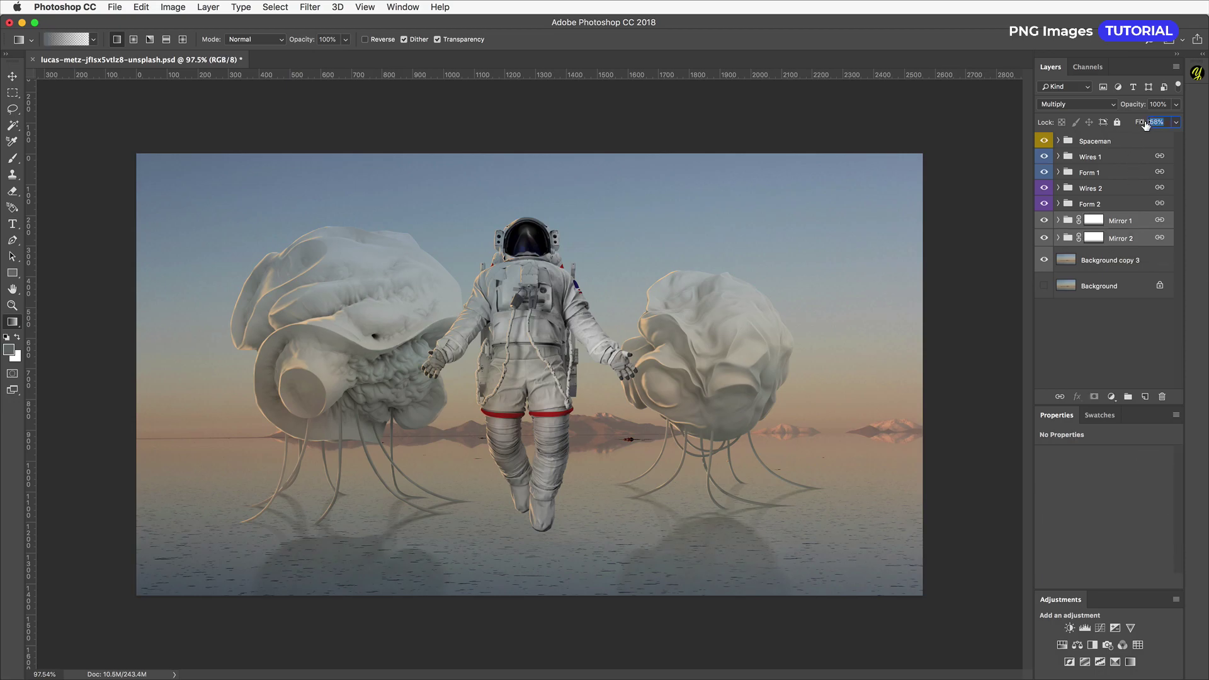
pyautogui.moveTo(1159, 126); pyautogui.dragTo(1158, 126)
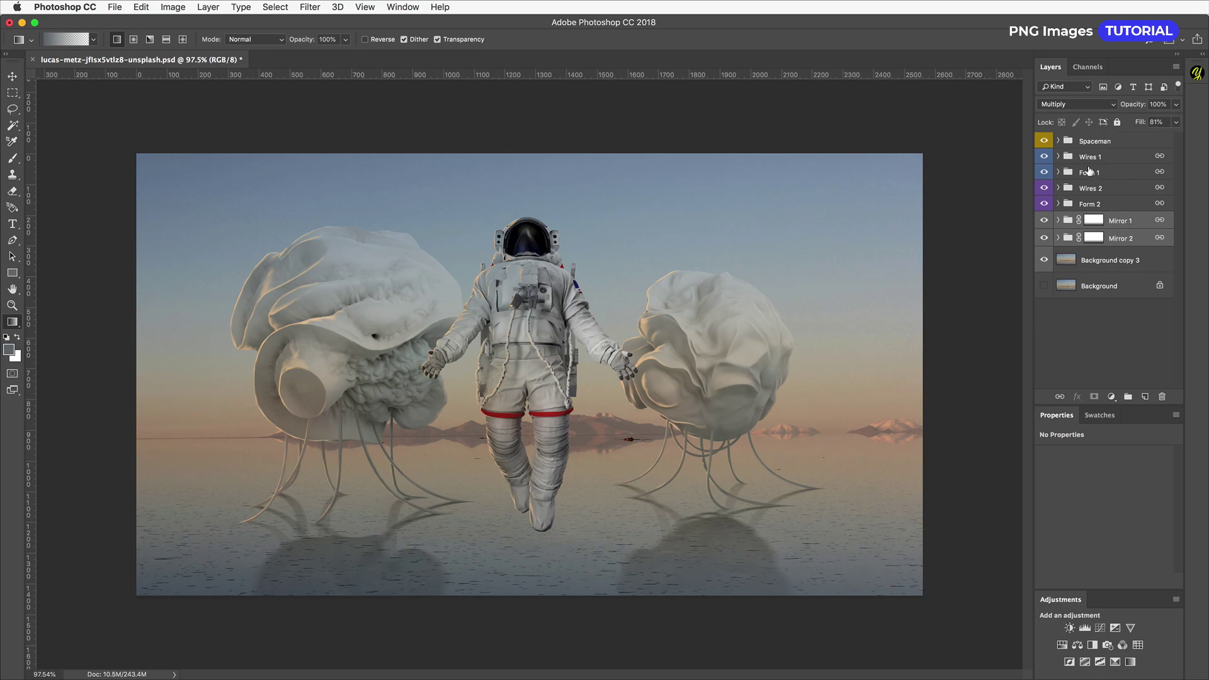
# - Paint a soft black 700 px spot on a new layer and flatten it into a ground shadow under the smaller form
pyautogui.press('super+shift+n')
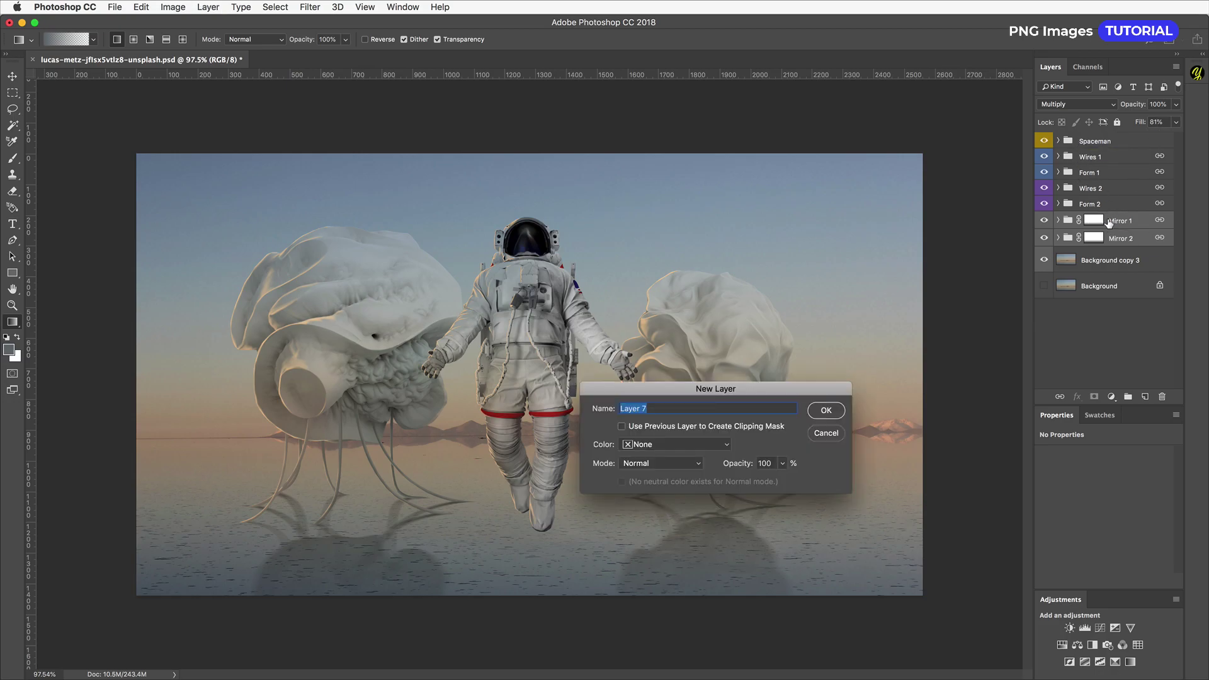
pyautogui.press('Return')
pyautogui.press('b')
pyautogui.click(737, 327)
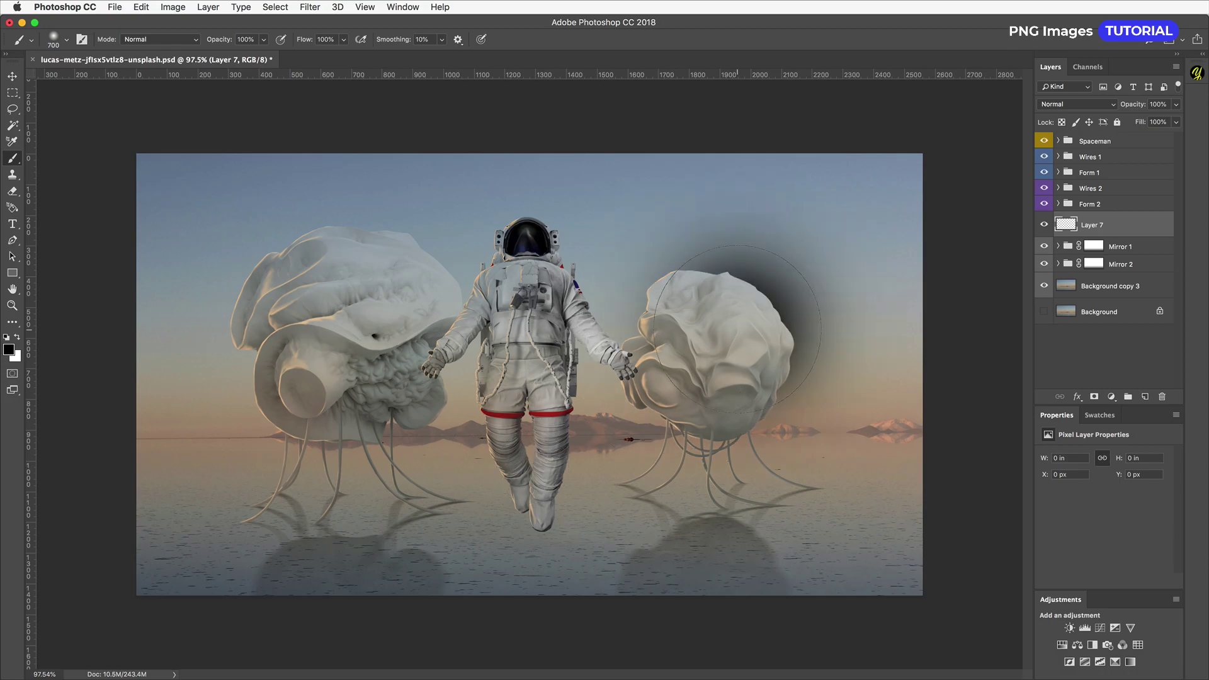
pyautogui.press('super+t')
pyautogui.moveTo(738, 149)
pyautogui.mouseDown()
pyautogui.moveTo(733, 469)
pyautogui.moveTo(429, 502)
pyautogui.mouseUp()
pyautogui.press('Return')
# - Set the ground shadow layer to Multiply with 20% fill
pyautogui.click(1077, 104)
pyautogui.click(1070, 140)
pyautogui.doubleClick(1157, 122)
pyautogui.write('20')
# - Duplicate the ground shadow for the larger form and the astronaut, narrowing the astronaut's copy with Free Transform
pyautogui.moveTo(360, 516); pyautogui.dragTo(540, 573)
pyautogui.press('super+t')
pyautogui.moveTo(710, 550); pyautogui.dragTo(618, 563)
pyautogui.press('Return')
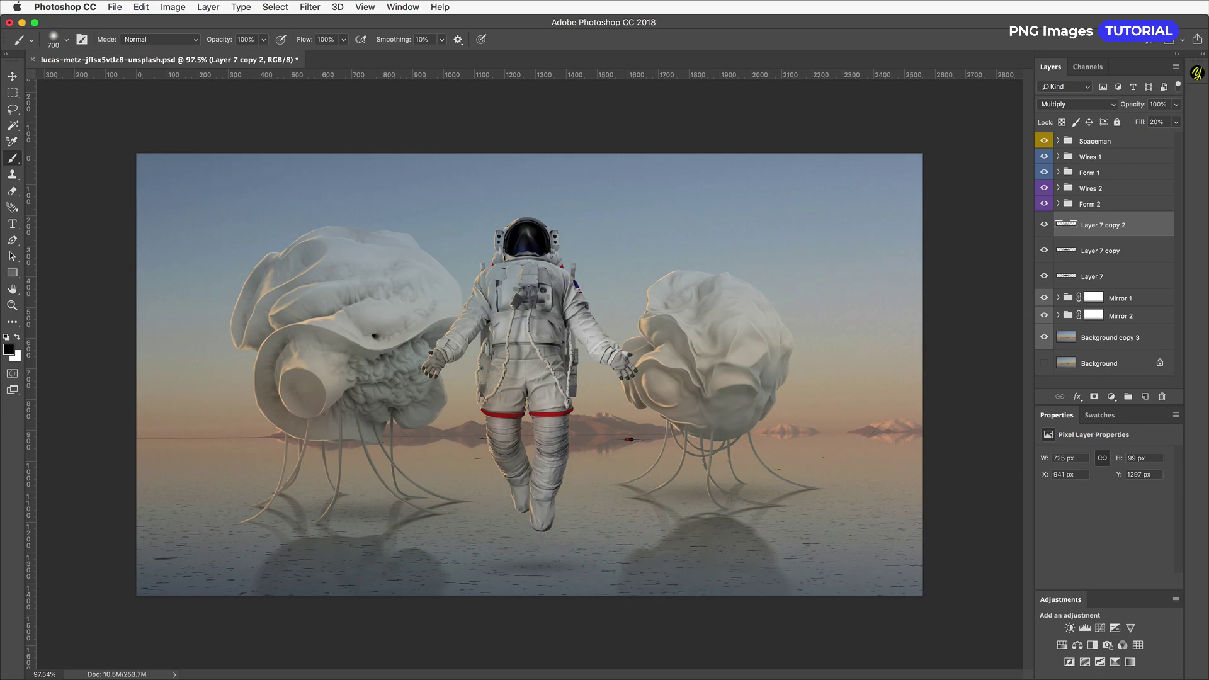
# - Set the background layer clipped to the astronaut to 66% fill and sample a light peach foreground colour near the horizon
pyautogui.click(1058, 141)
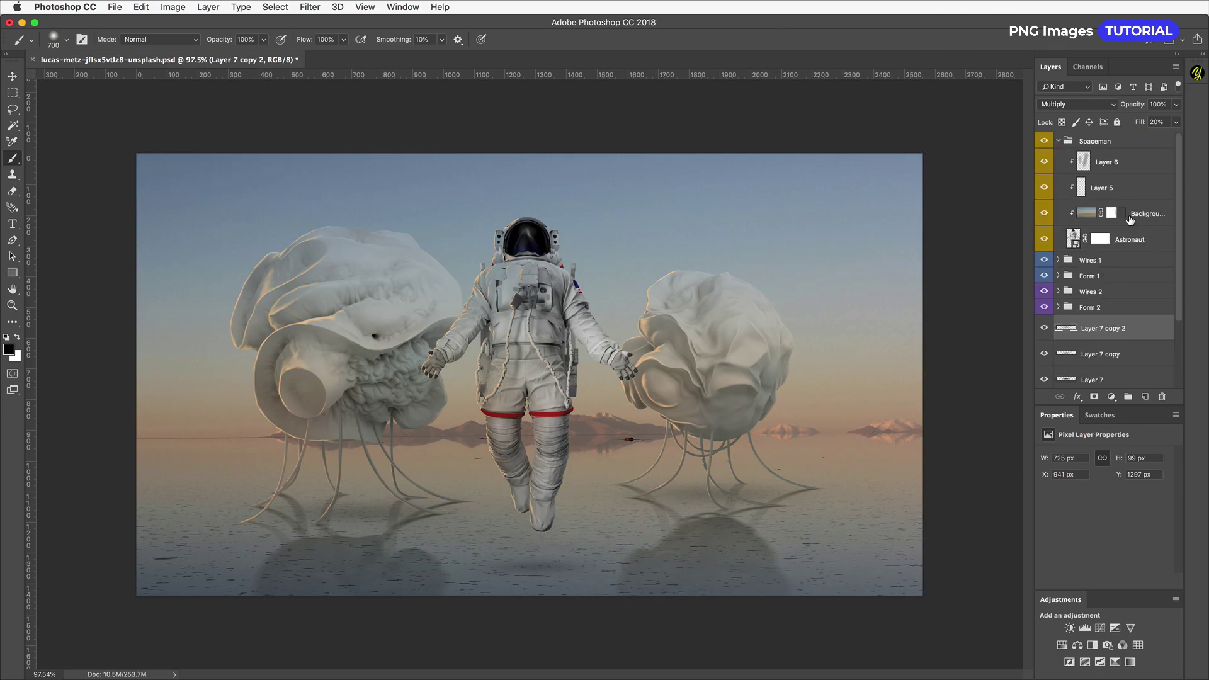
pyautogui.click(1134, 216)
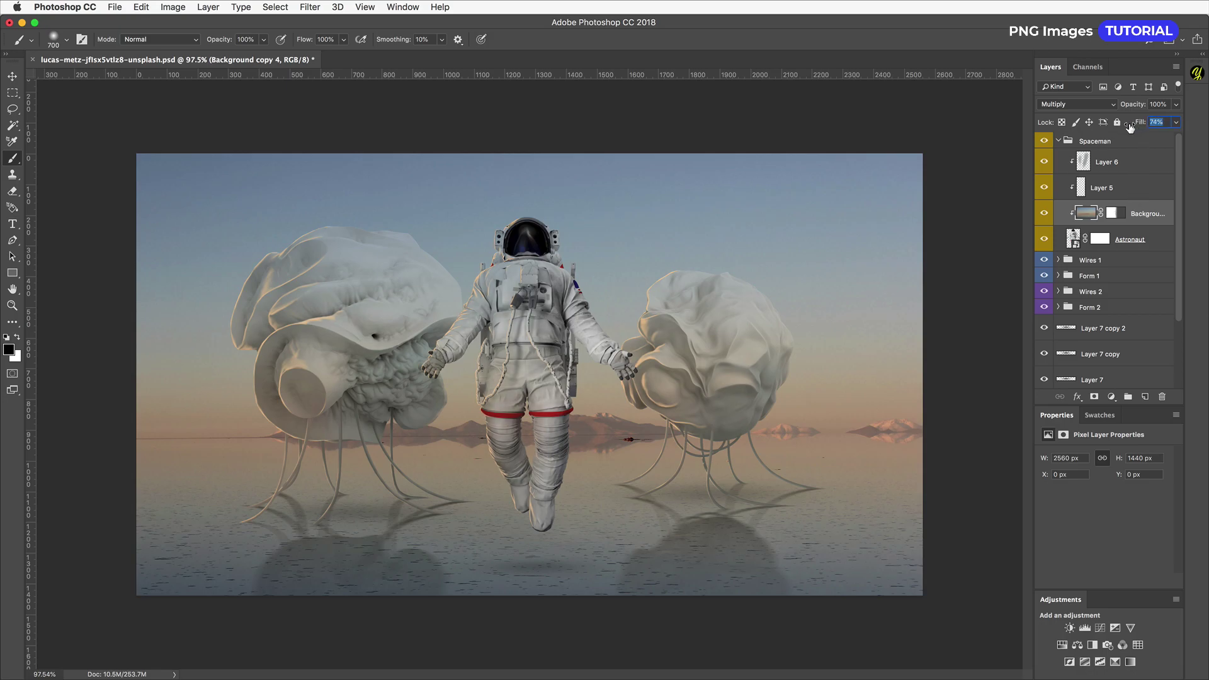
pyautogui.keyDown('alt'); pyautogui.click(641, 420); pyautogui.keyUp('alt')
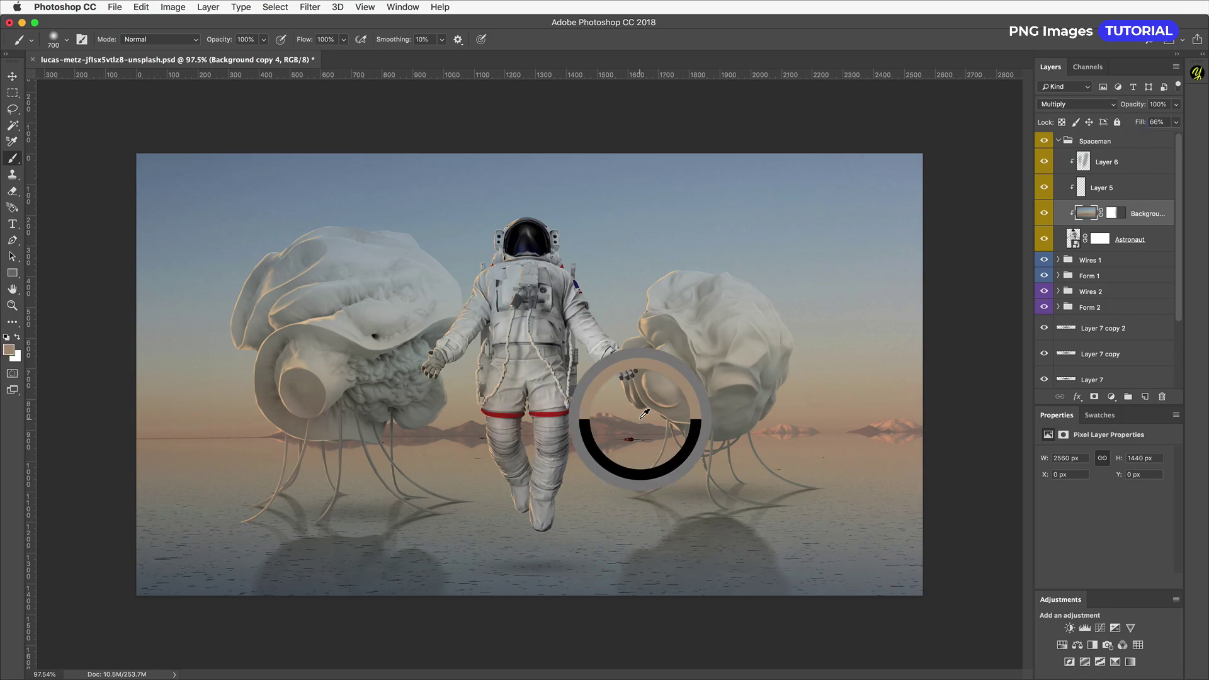
pyautogui.press('n')
pyautogui.click(699, 418)
pyautogui.press('Return')
# - Add a clipped layer filled with the peach colour over the astronaut, set it to Soft Light at 47% fill, and compare its effect
pyautogui.press('super+shift+n')
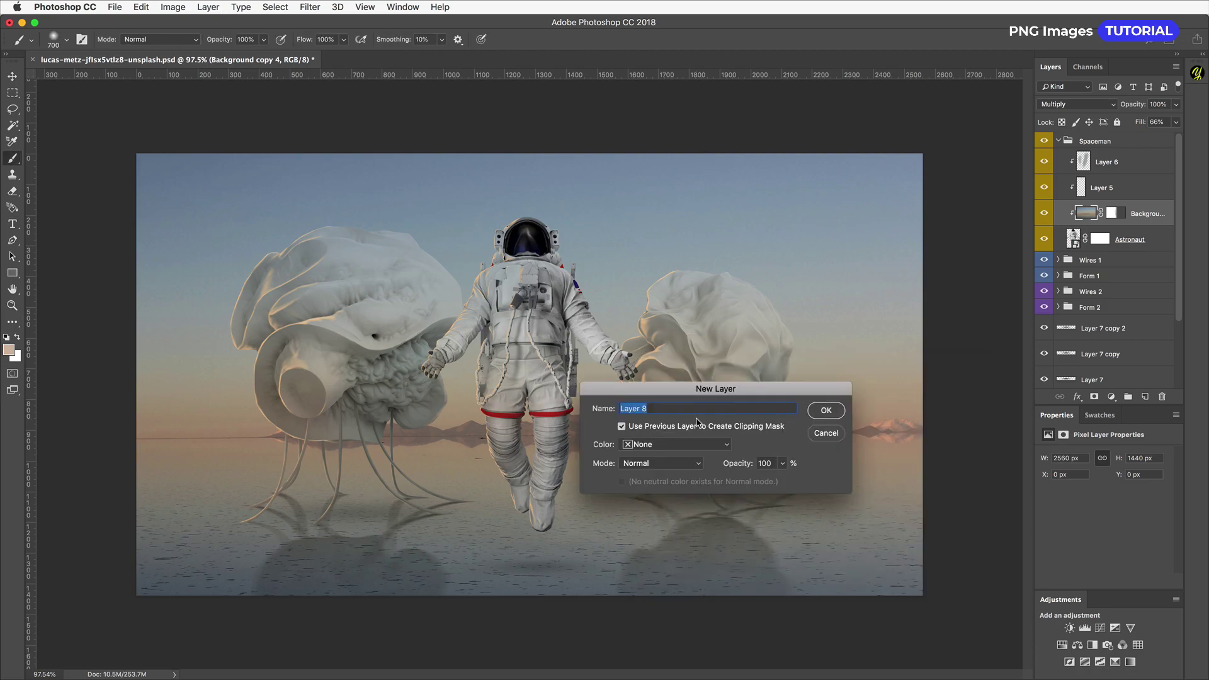
pyautogui.press('Return')
pyautogui.hotkey('alt', 'BackSpace')
pyautogui.click(1111, 105)
pyautogui.click(1097, 250)
pyautogui.moveTo(1140, 122); pyautogui.dragTo(1110, 126)
pyautogui.click(1044, 215)
pyautogui.click(1044, 214)
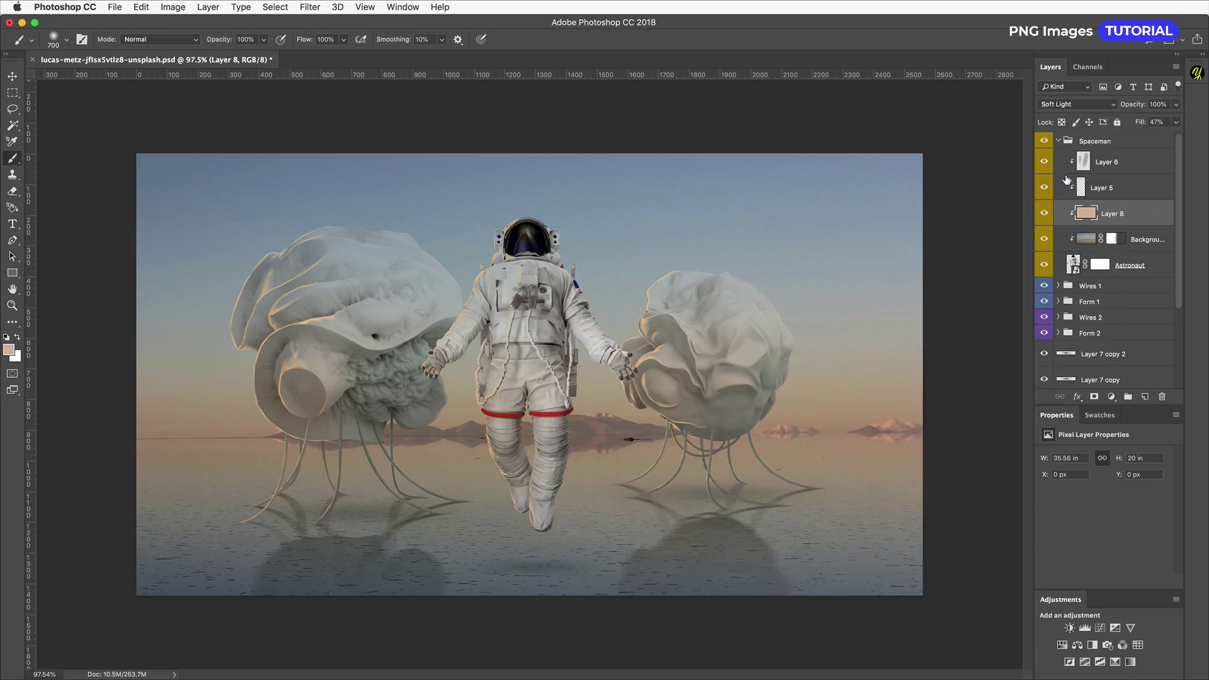
# - Make a merged copy of the Spaceman group, flip it vertically and move it below the astronaut as a reflection
pyautogui.press('[')
pyautogui.press('[')
pyautogui.click(1078, 144)
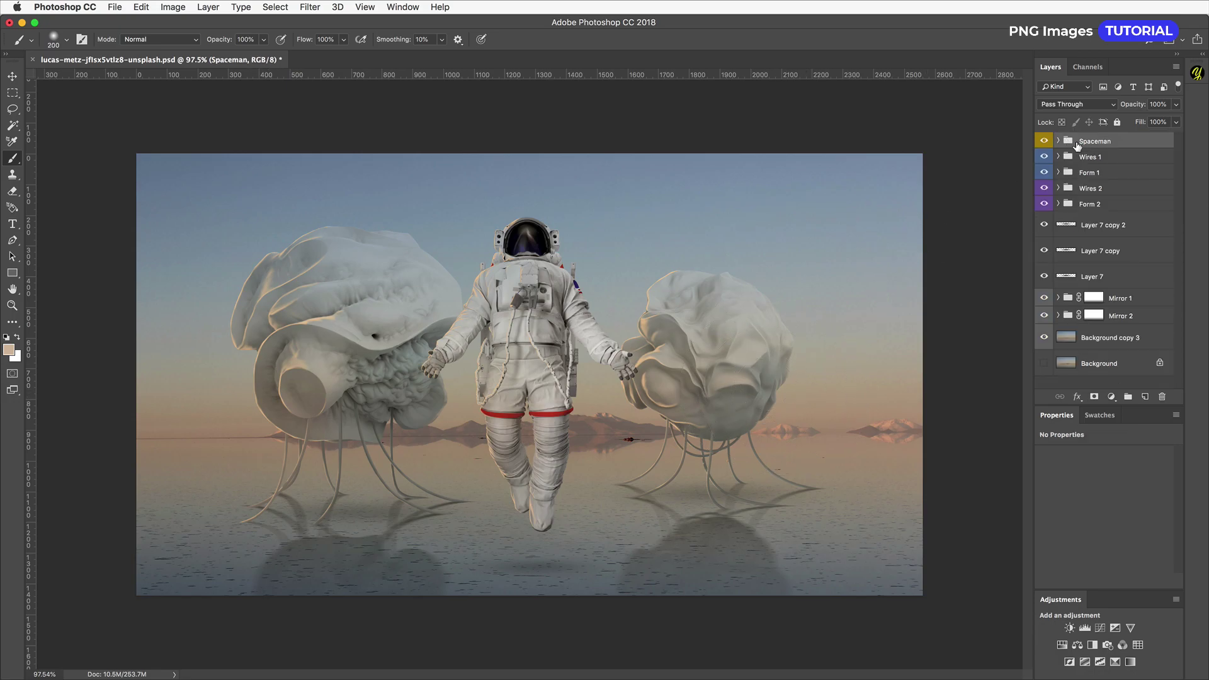
pyautogui.press('super+alt+e')
pyautogui.press('super+t')
pyautogui.rightClick(716, 266)
pyautogui.click(748, 437)
pyautogui.press('Return')
pyautogui.press('m')
pyautogui.moveTo(626, 266); pyautogui.dragTo(627, 590)
pyautogui.moveTo(613, 490); pyautogui.dragTo(614, 530)
# - Duplicate Background copy 3 above the merged astronaut, clip it to that layer and set it to Multiply
pyautogui.click(1102, 252)
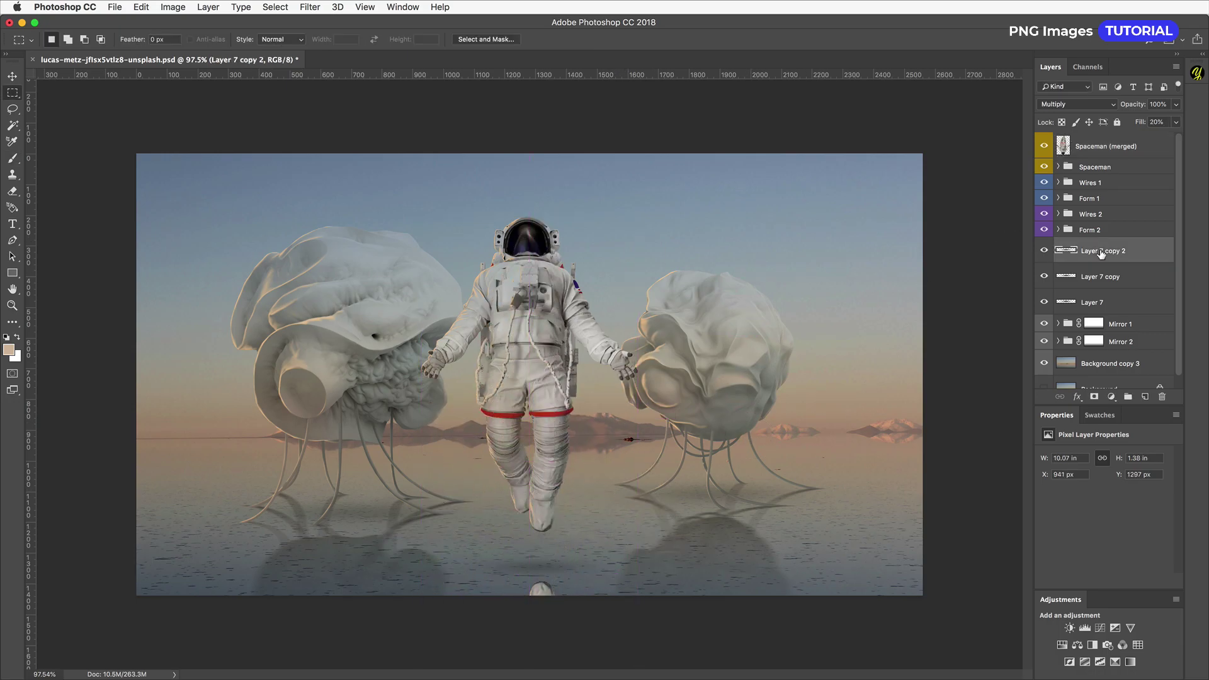
pyautogui.click(1101, 156)
pyautogui.moveTo(1099, 364); pyautogui.dragTo(1070, 140)
pyautogui.click(1077, 104)
pyautogui.click(1069, 144)
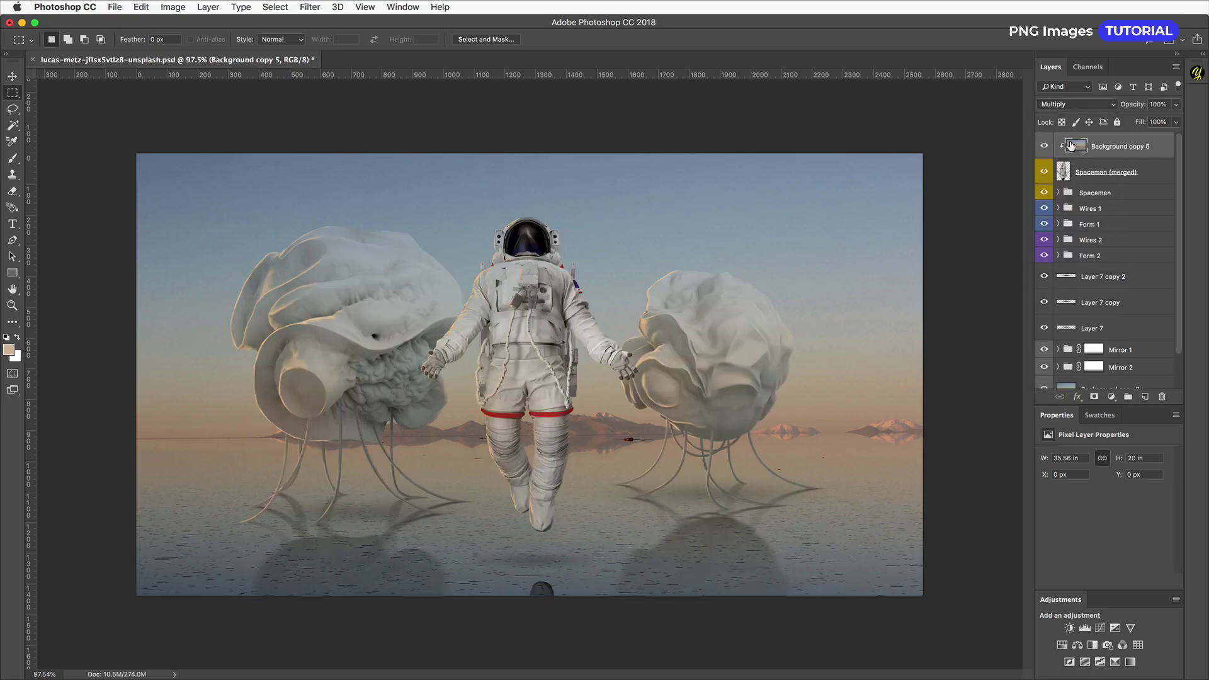
# - Apply Motion Blur with angle 0 and distance 32 pixels to the astronaut's reflection and set its fill to 64%
pyautogui.rightClick(1106, 172)
pyautogui.press('Escape')
pyautogui.click(309, 7)
pyautogui.moveTo(328, 156)
pyautogui.click(507, 229)
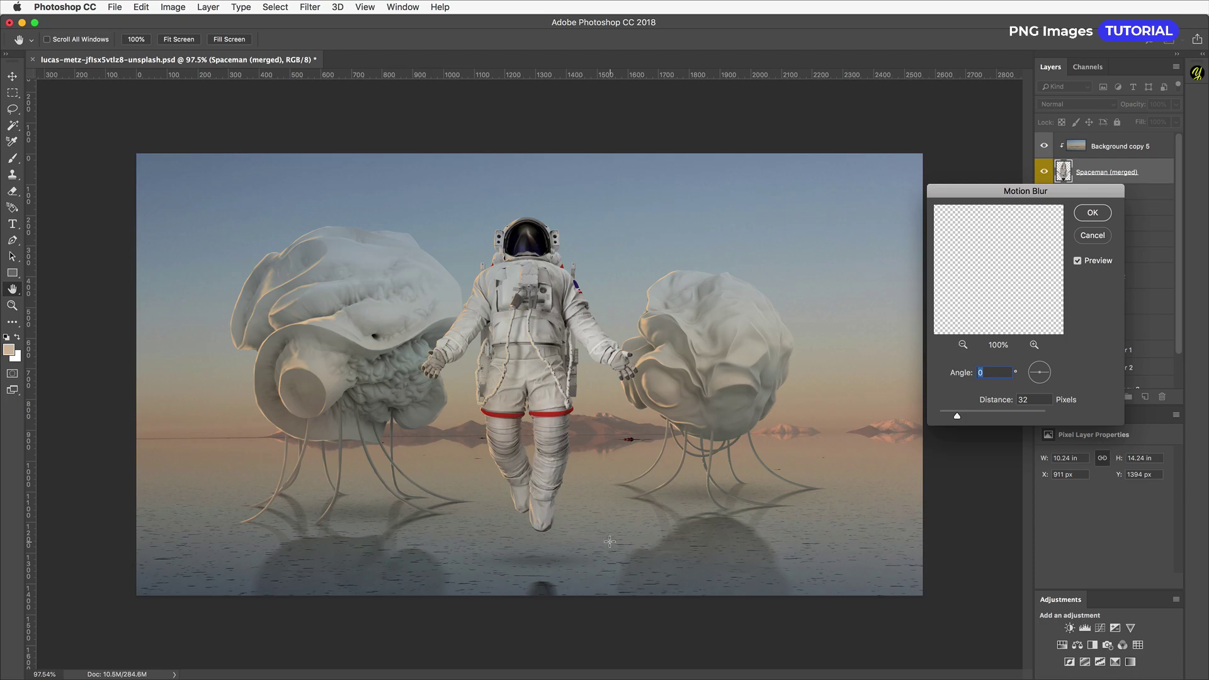
pyautogui.press('Escape')
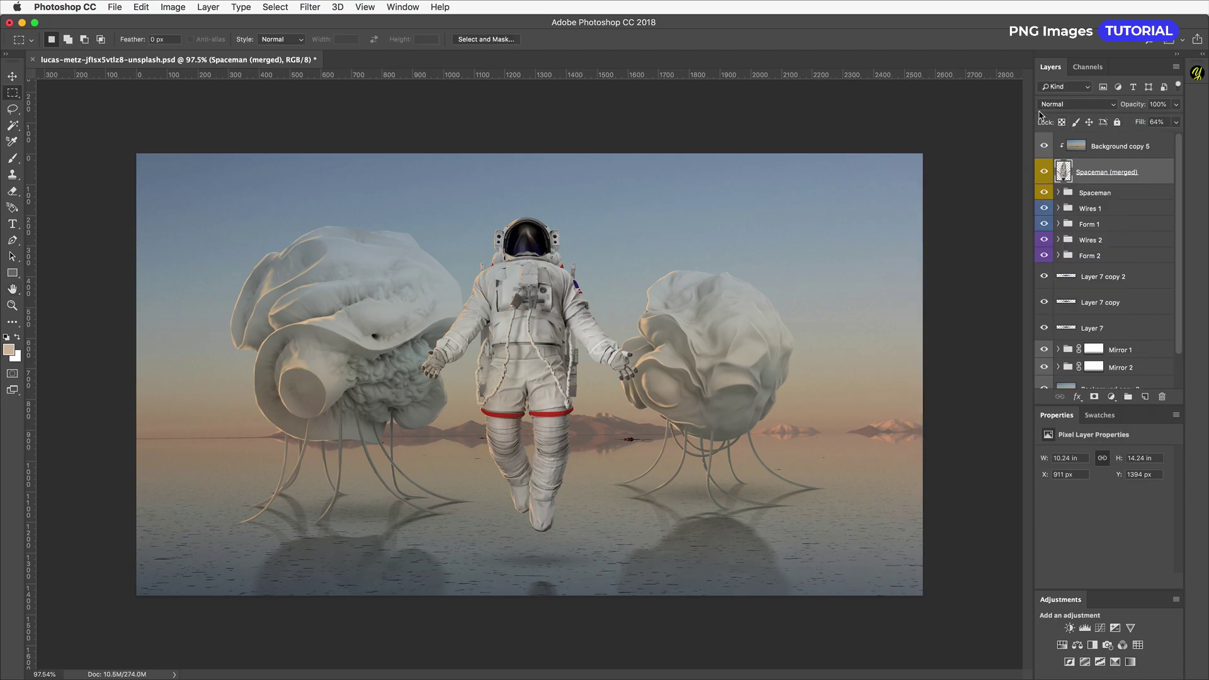
# - Duplicate the lake background to the top of the stack and scale it to about 744 by 706 px over the astronaut's upper body
pyautogui.scroll(-3, 1065, 293)
pyautogui.moveTo(1148, 353); pyautogui.dragTo(1116, 147)
pyautogui.press('super+t')
pyautogui.moveTo(923, 595); pyautogui.dragTo(643, 483)
pyautogui.moveTo(600, 436); pyautogui.dragTo(599, 327)
pyautogui.press('Return')
# - Convert the resized background copy to a smart object and move it to the top of the Spaceman group
pyautogui.rightClick(1113, 156)
pyautogui.click(1149, 298)
pyautogui.click(1059, 180)
pyautogui.moveTo(1080, 161); pyautogui.dragTo(1077, 188)
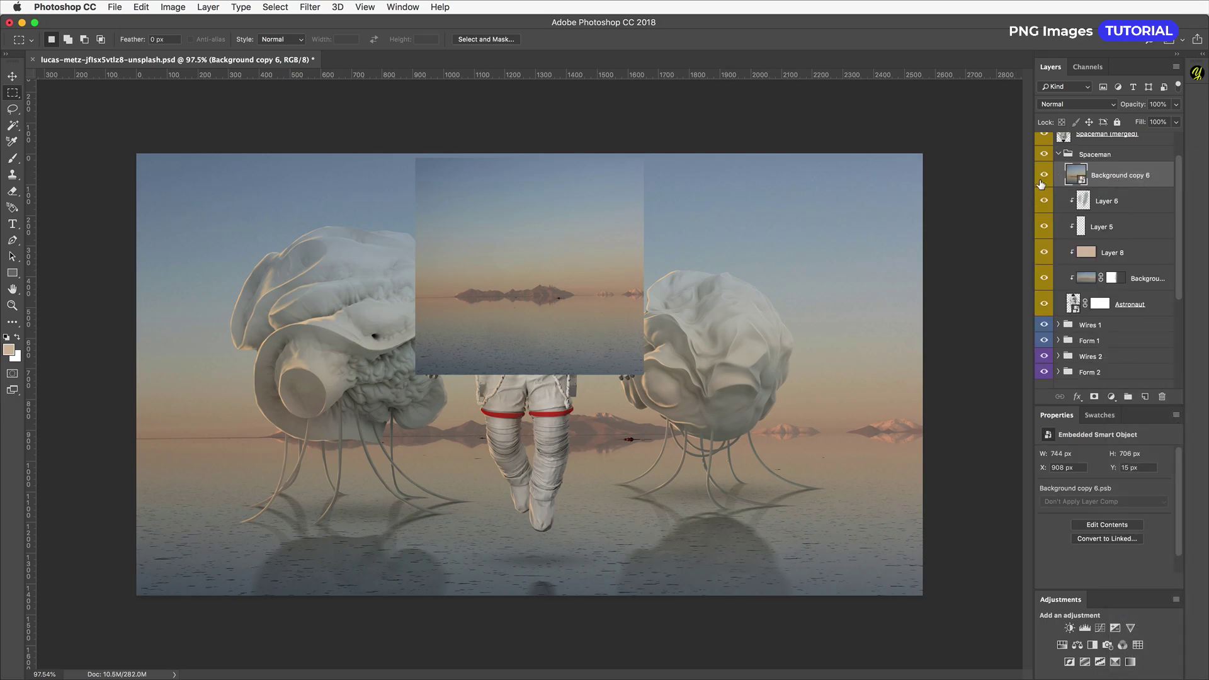
# - Hide the background copy and trace the helmet visor's outline as a closed shape with the Pen tool
pyautogui.click(1044, 175)
pyautogui.scroll(10, 509, 246)
pyautogui.scroll(-3, 505, 201)
pyautogui.moveTo(504, 202); pyautogui.dragTo(501, 432)
pyautogui.hotkey('ctrl', 'r')
pyautogui.press('p')
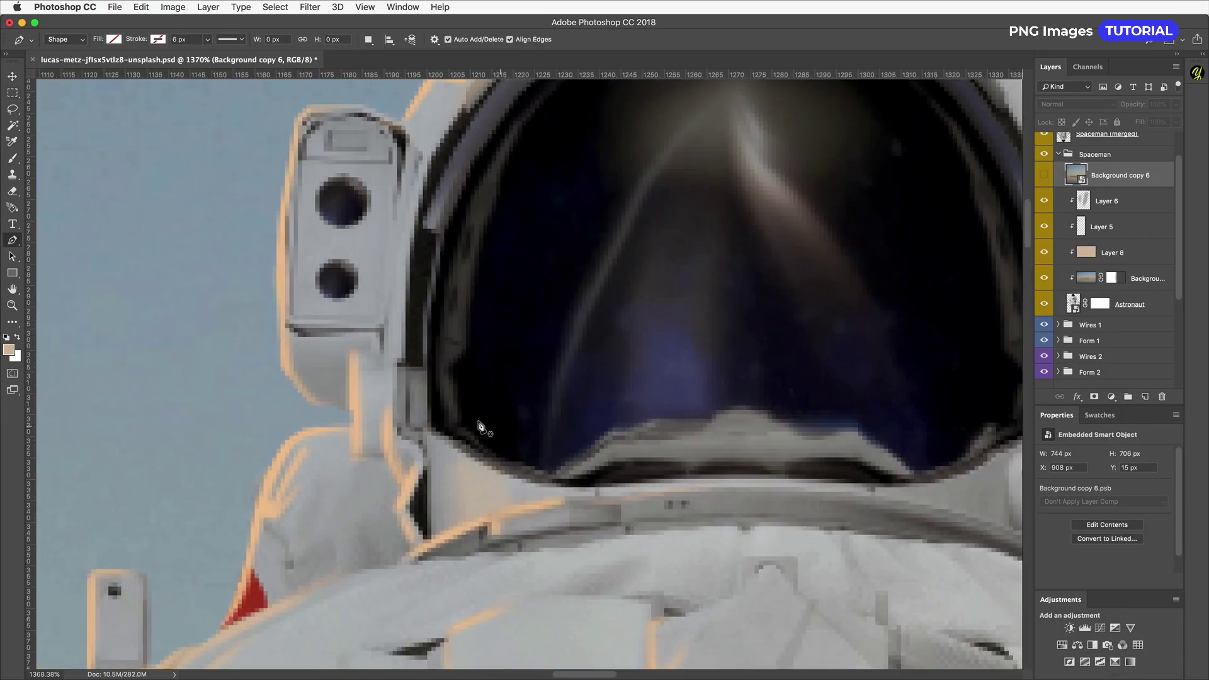
pyautogui.click(435, 423)
pyautogui.moveTo(478, 168)
pyautogui.mouseDown()
pyautogui.moveTo(465, 269)
pyautogui.moveTo(523, 167)
pyautogui.mouseUp()
pyautogui.moveTo(718, 97); pyautogui.dragTo(817, 97)
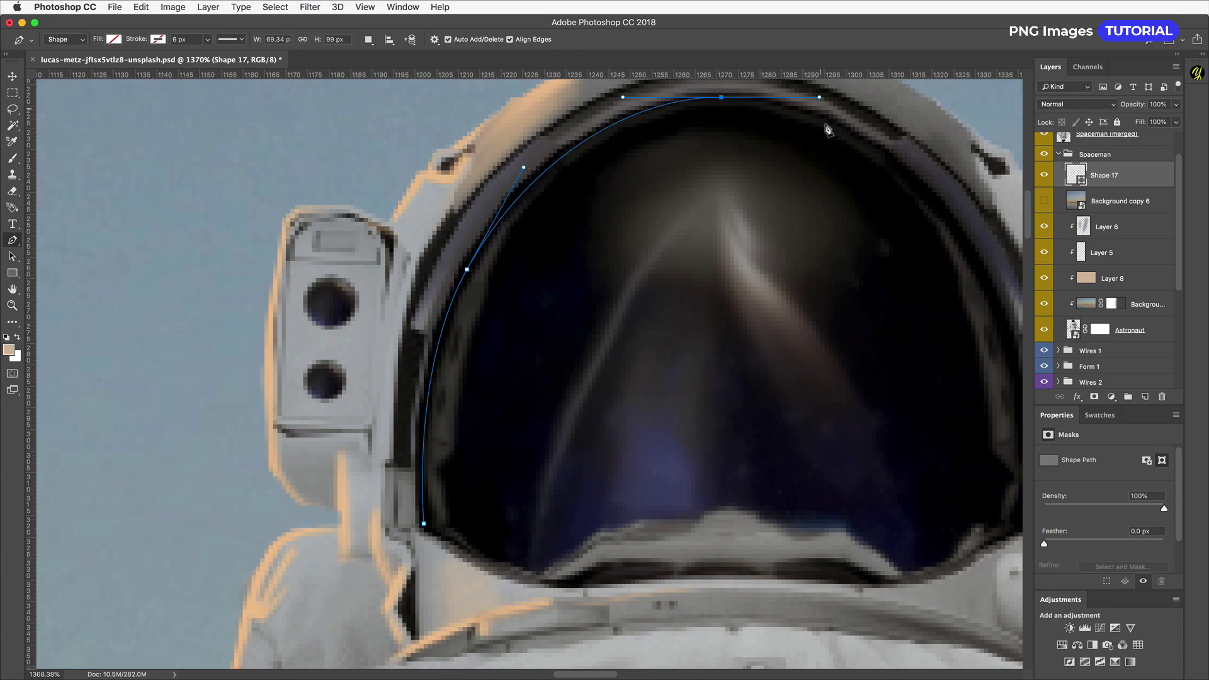
pyautogui.moveTo(976, 274); pyautogui.dragTo(842, 281)
pyautogui.moveTo(842, 281); pyautogui.dragTo(888, 389)
pyautogui.click(888, 526)
pyautogui.moveTo(820, 570); pyautogui.dragTo(671, 588)
pyautogui.moveTo(479, 591); pyautogui.dragTo(439, 596)
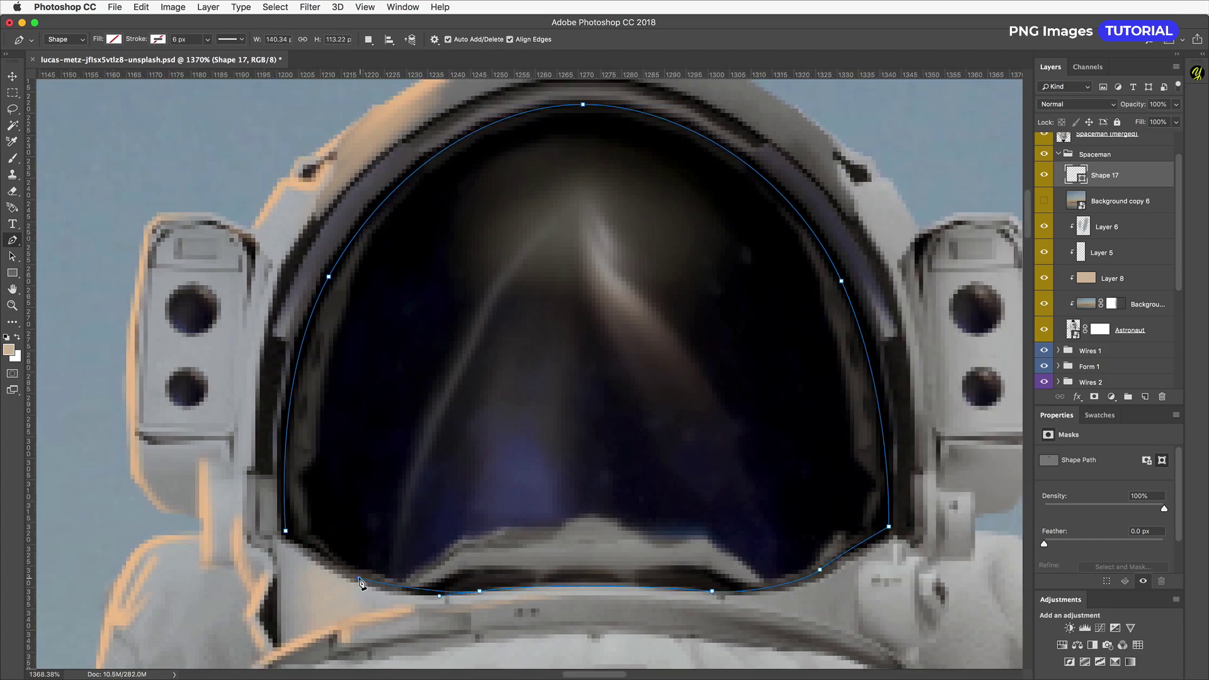
pyautogui.click(286, 533)
# - Load the visor shape as a selection, hide the shape and mask the visible Background copy 6 to that selection
pyautogui.press('super+Return')
pyautogui.click(1044, 175)
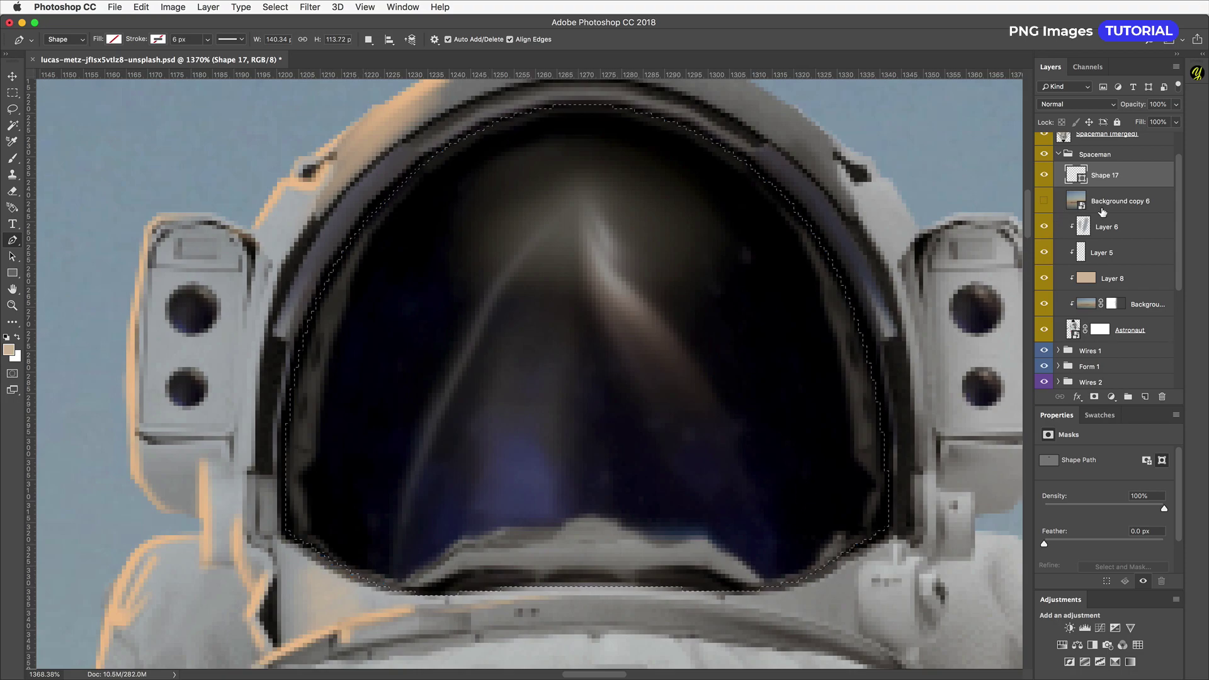
pyautogui.click(1100, 207)
pyautogui.click(1045, 200)
pyautogui.click(1094, 397)
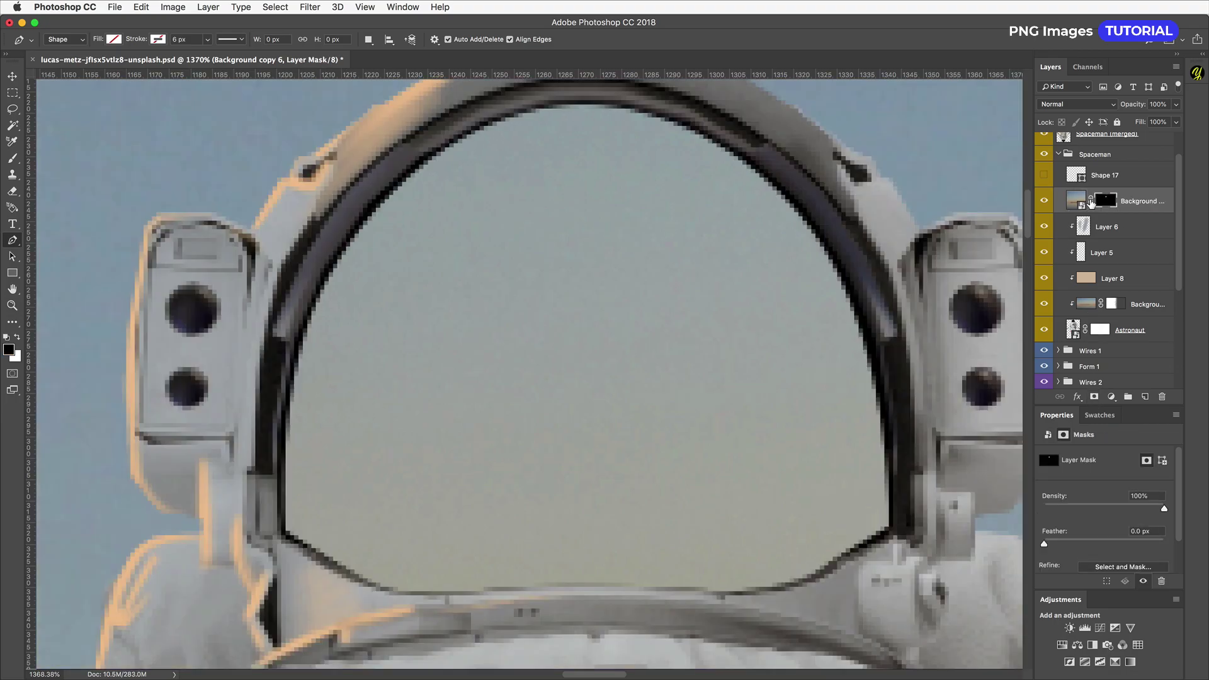
# - Scale Background copy 6 inside its mask to about 142 px wide and position it over the helmet visor
pyautogui.hotkey('ctrl', 't')
pyautogui.hotkey('ctrl', '-')
pyautogui.hotkey('ctrl', '-')
pyautogui.hotkey('ctrl', '-')
pyautogui.hotkey('ctrl', '-')
pyautogui.hotkey('ctrl', '-')
pyautogui.hotkey('ctrl', '-')
pyautogui.hotkey('ctrl', '-')
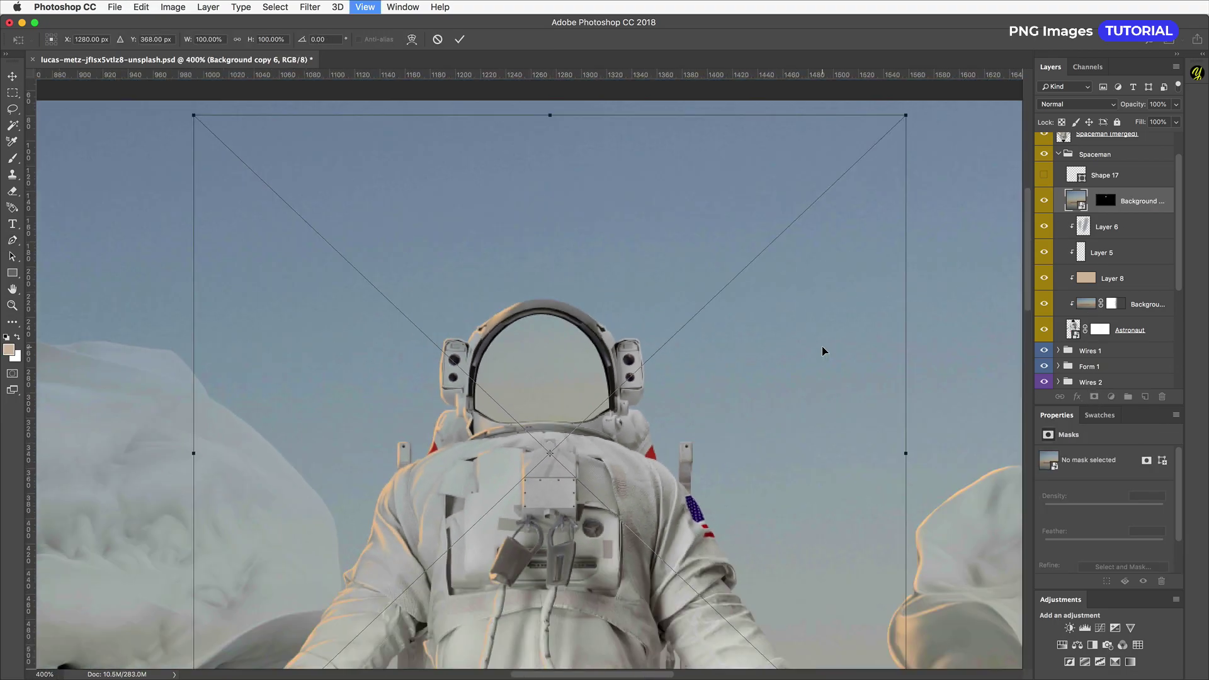
pyautogui.moveTo(899, 119); pyautogui.dragTo(606, 380)
pyautogui.moveTo(574, 419); pyautogui.dragTo(567, 342)
pyautogui.scroll(5, 558, 367)
pyautogui.scroll(2, 550, 373)
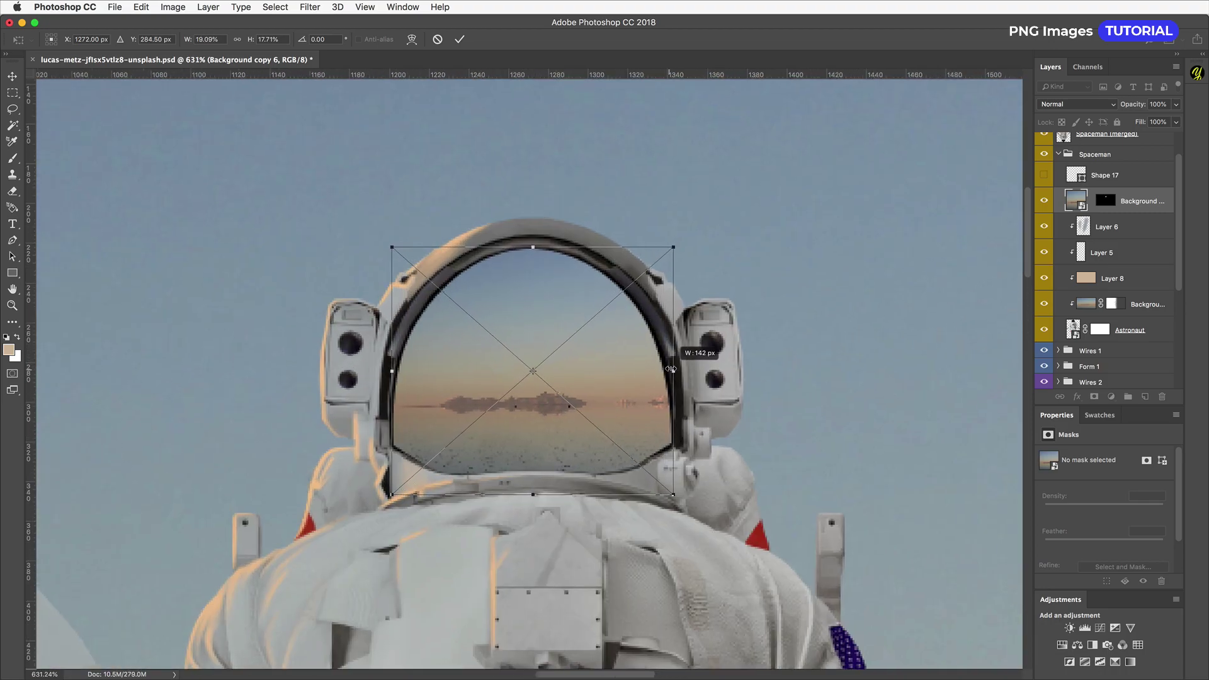
# - Warp the lake reflection into a dome by narrowing its corners, bowing its lower sides outward and raising the horizon's middle
pyautogui.click(411, 39)
pyautogui.moveTo(393, 495); pyautogui.dragTo(466, 522)
pyautogui.moveTo(675, 495); pyautogui.dragTo(616, 529)
pyautogui.moveTo(489, 494); pyautogui.dragTo(422, 503)
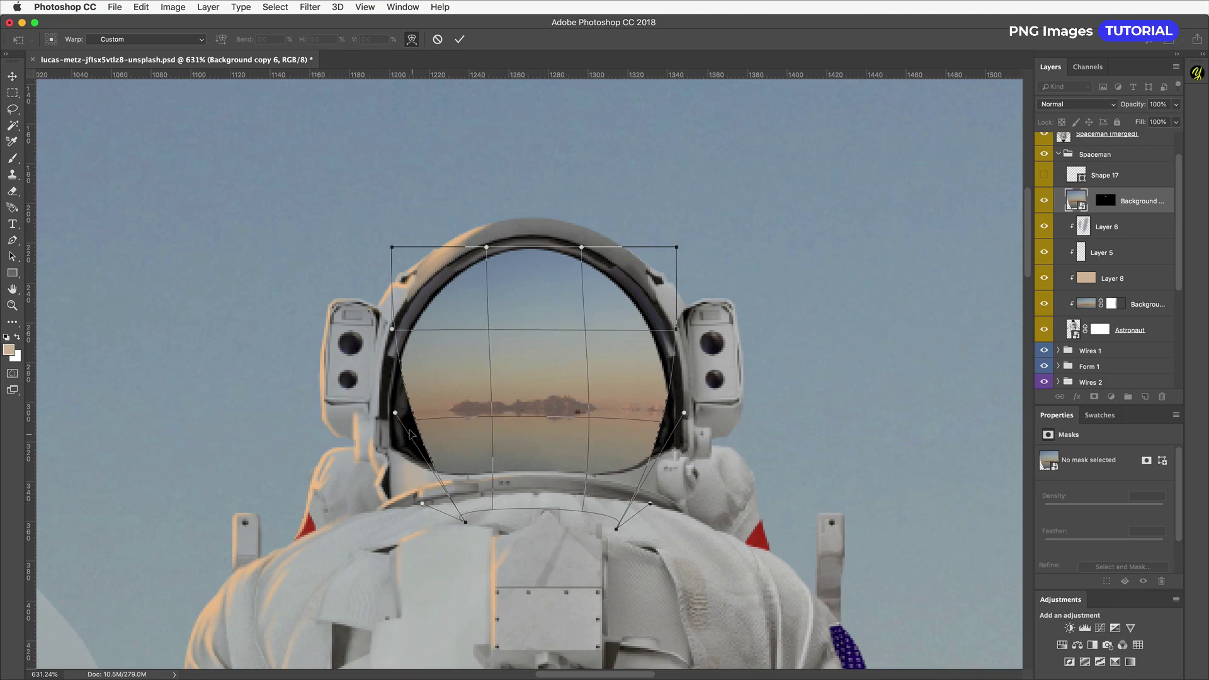
pyautogui.moveTo(395, 413); pyautogui.dragTo(346, 483)
pyautogui.moveTo(684, 412); pyautogui.dragTo(741, 487)
pyautogui.moveTo(677, 246); pyautogui.dragTo(641, 305)
pyautogui.moveTo(392, 247); pyautogui.dragTo(421, 310)
pyautogui.moveTo(534, 281); pyautogui.dragTo(531, 265)
pyautogui.moveTo(536, 403); pyautogui.dragTo(534, 392)
# - Refine the warp by drawing the bottom corners together and spreading the centre so the horizon bulges, and apply it
pyautogui.moveTo(465, 522); pyautogui.dragTo(479, 526)
pyautogui.moveTo(346, 485); pyautogui.dragTo(333, 552)
pyautogui.moveTo(616, 527); pyautogui.dragTo(597, 529)
pyautogui.moveTo(742, 485); pyautogui.dragTo(743, 547)
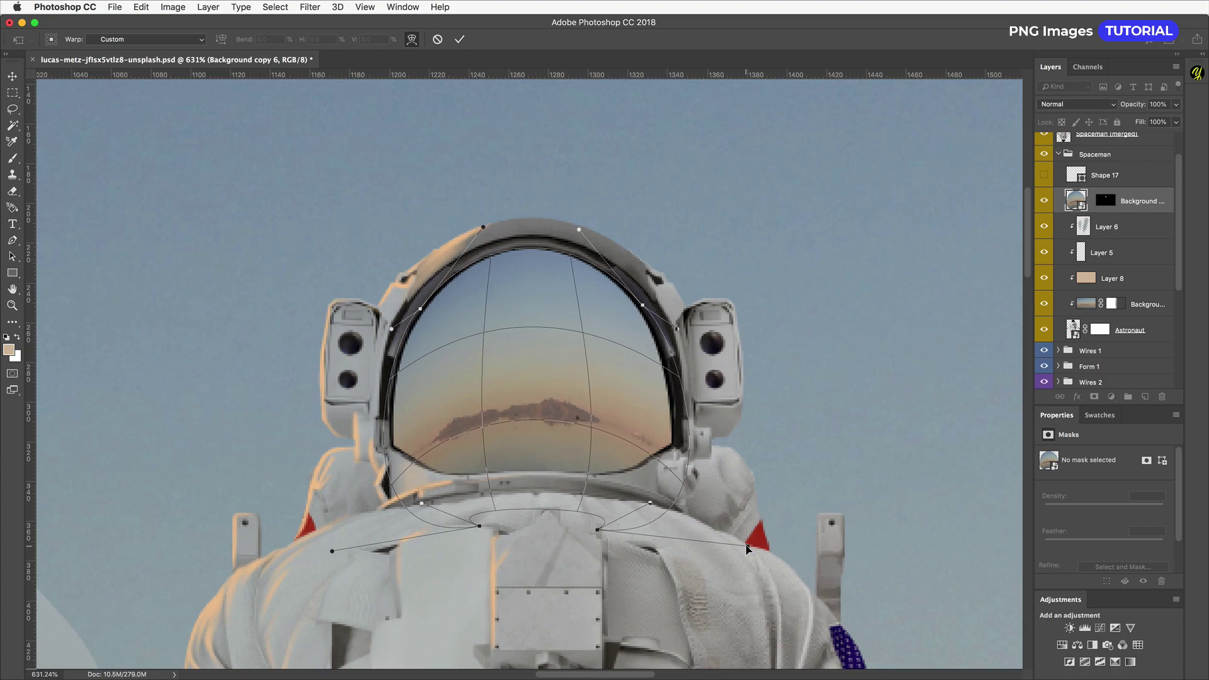
pyautogui.moveTo(587, 364); pyautogui.dragTo(609, 364)
pyautogui.moveTo(494, 361); pyautogui.dragTo(539, 317)
pyautogui.moveTo(481, 526); pyautogui.dragTo(492, 524)
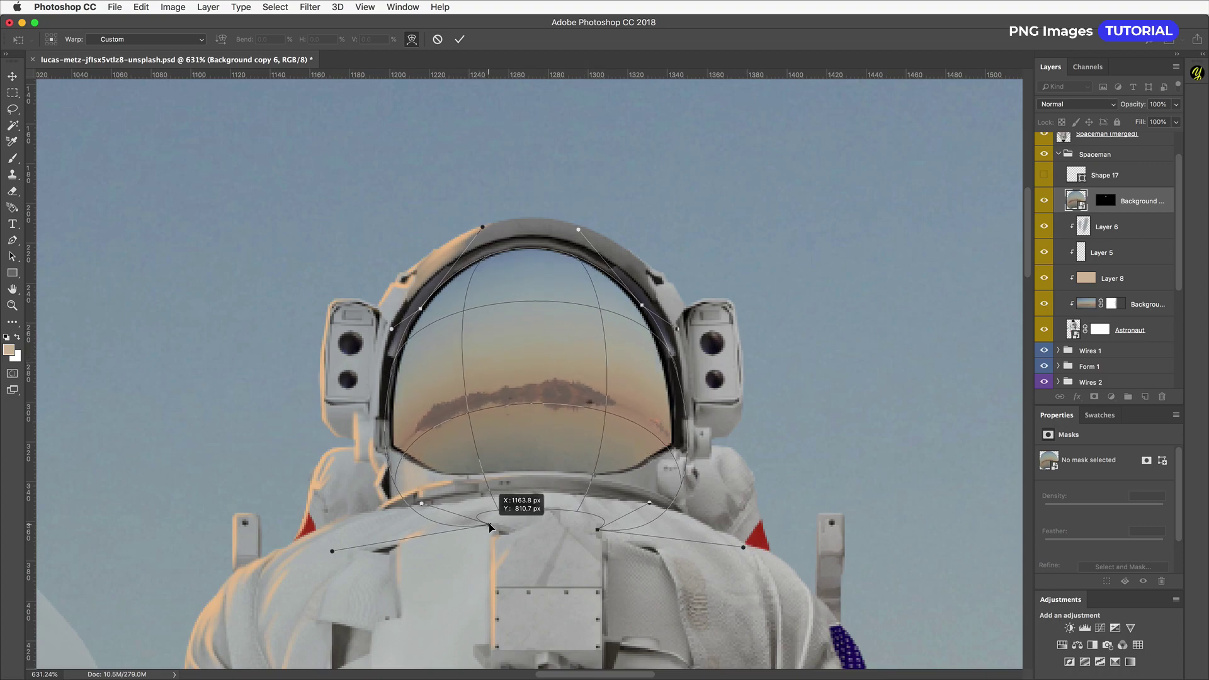
pyautogui.moveTo(597, 529); pyautogui.dragTo(549, 524)
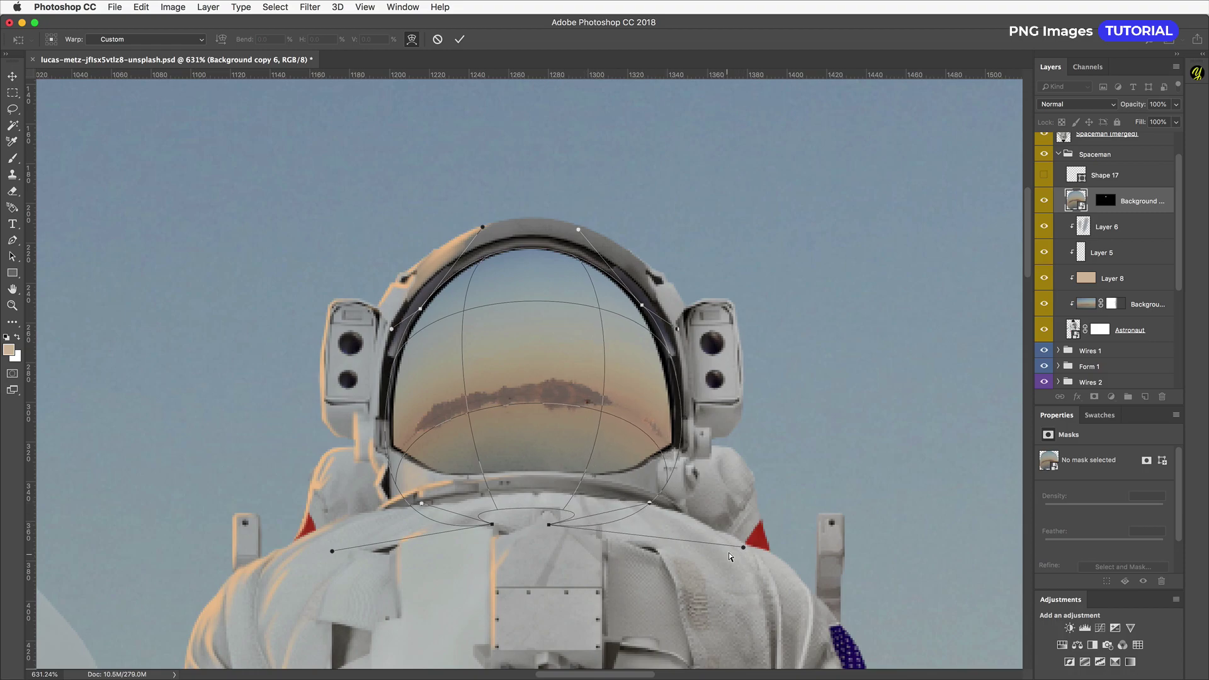
pyautogui.moveTo(744, 547); pyautogui.dragTo(723, 553)
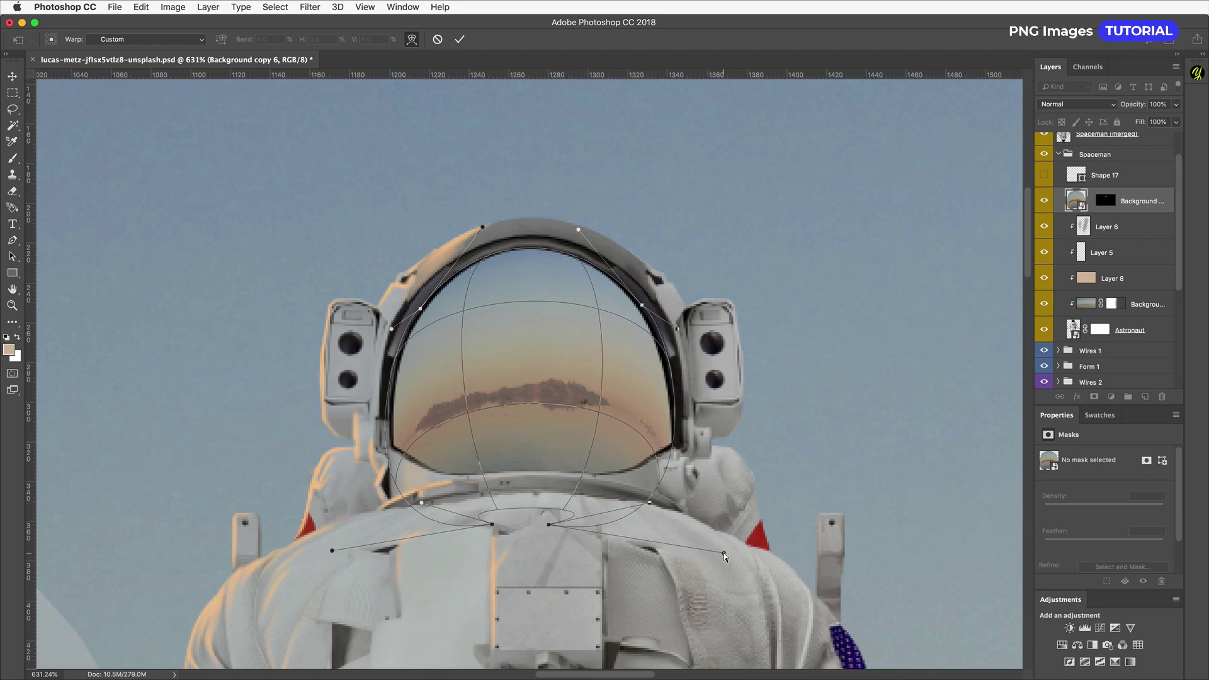
pyautogui.moveTo(332, 551); pyautogui.dragTo(346, 566)
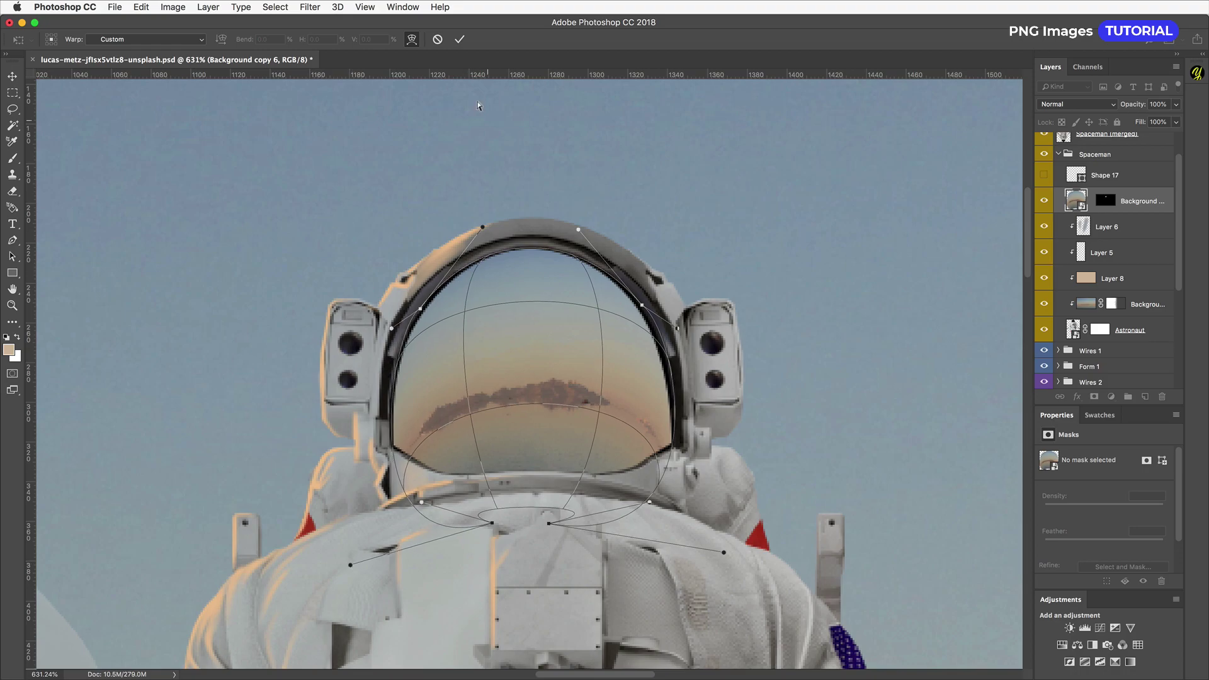
pyautogui.click(460, 40)
# - Set the visor reflection's blend mode to Screen and lower its fill to about 65%
pyautogui.click(1076, 104)
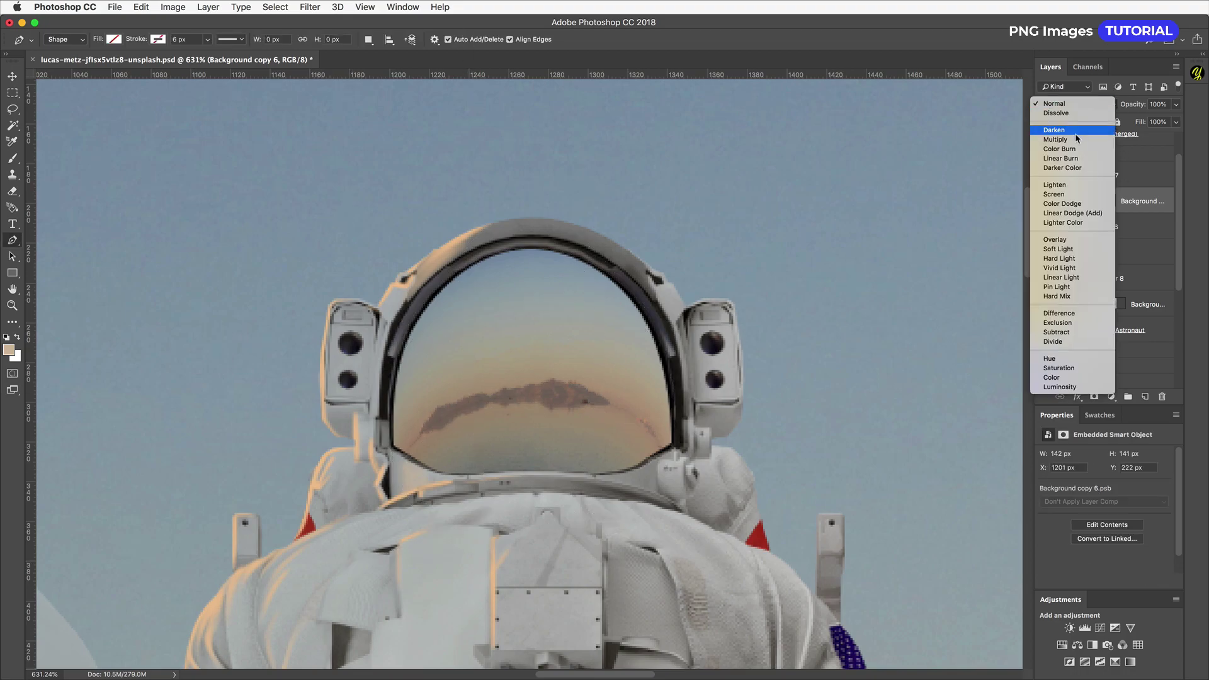
pyautogui.click(1055, 140)
pyautogui.click(1076, 104)
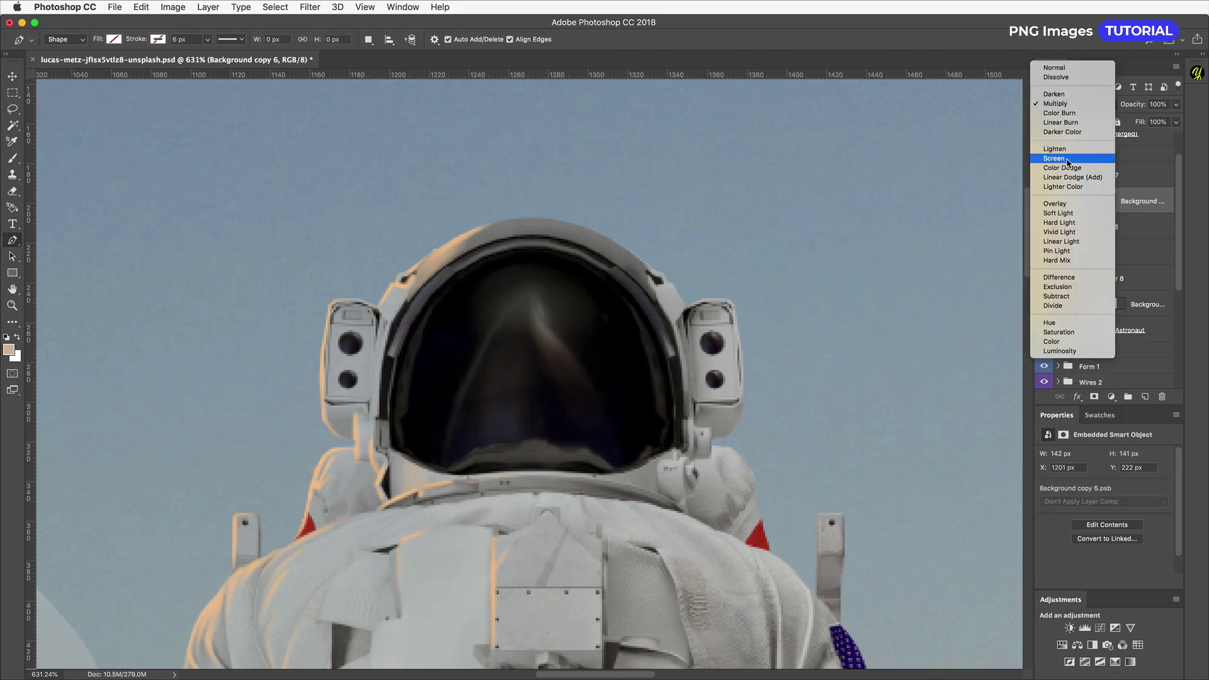
pyautogui.click(1069, 161)
pyautogui.moveTo(1140, 123); pyautogui.dragTo(1118, 125)
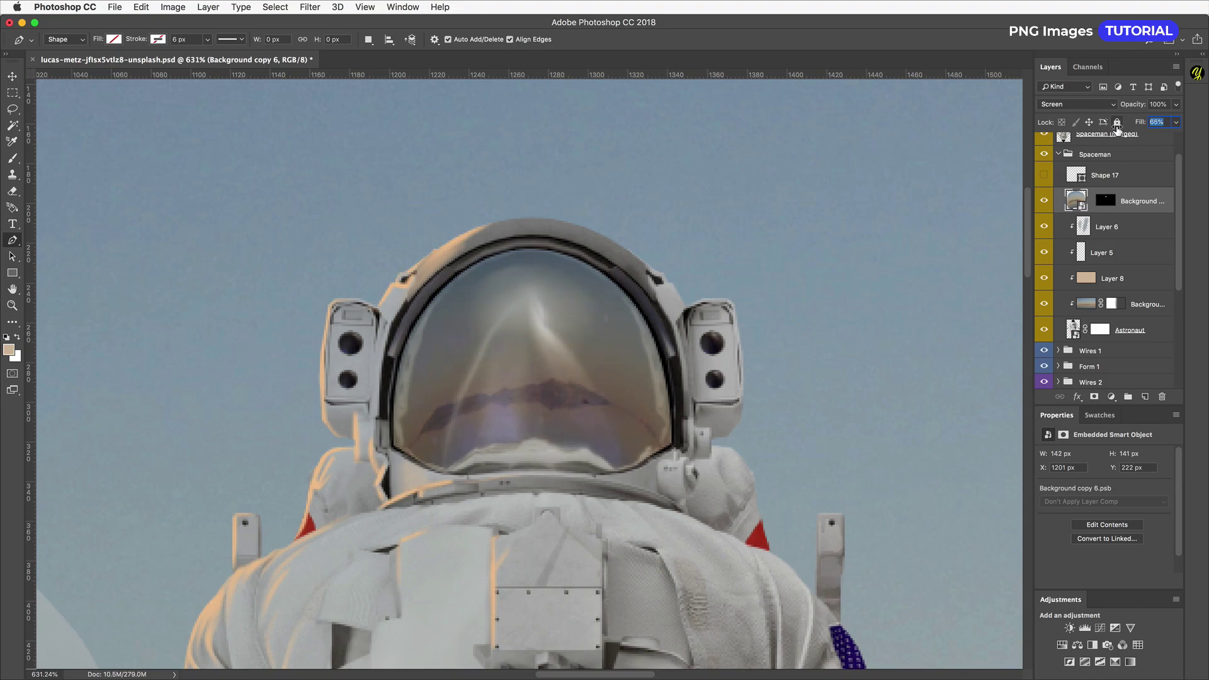
# - Add a new layer above Background copy 6 in the Spaceman group and copy the visor mask onto it
pyautogui.press('super+shift+n')
pyautogui.press('Return')
pyautogui.click(1091, 227)
pyautogui.moveTo(1107, 225); pyautogui.dragTo(1090, 201)
pyautogui.click(1090, 202)
# - Paint a soft pale peach highlight on the visor's upper left with a 40 px brush on Layer 9
pyautogui.press('b')
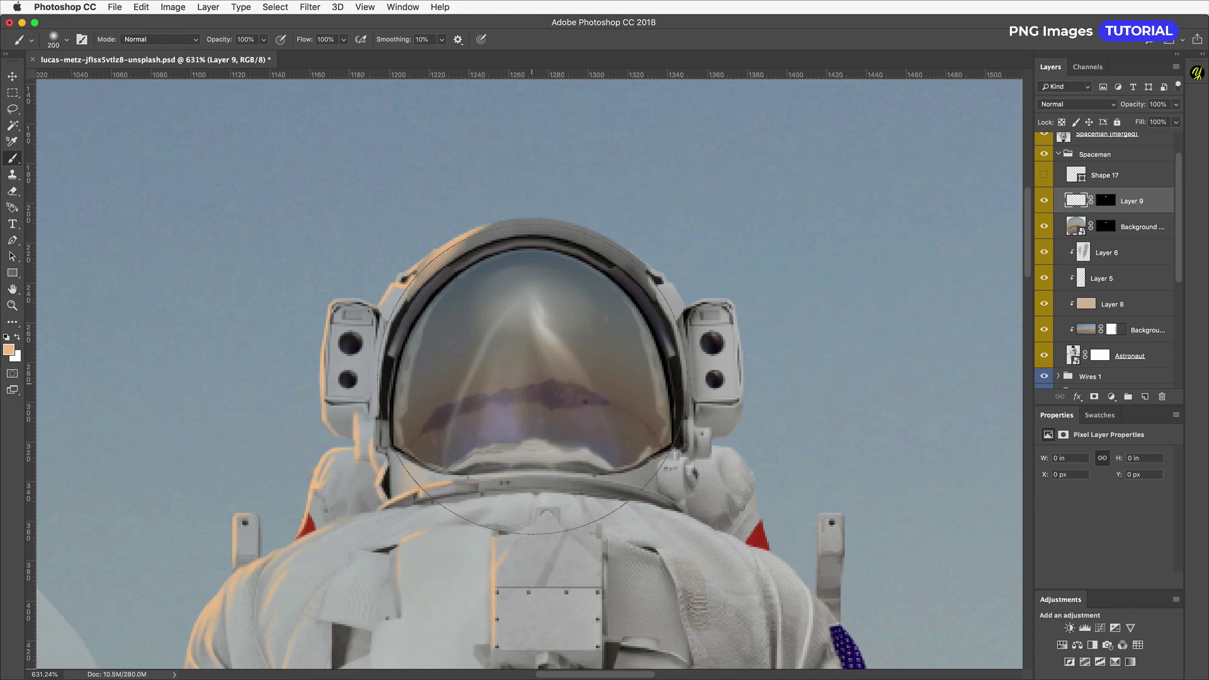
pyautogui.press('[')
pyautogui.press('[')
pyautogui.press('[')
pyautogui.press('[')
pyautogui.moveTo(451, 278); pyautogui.dragTo(441, 391)
pyautogui.click(8, 349)
pyautogui.click(691, 396)
pyautogui.click(945, 389)
pyautogui.press('[')
pyautogui.press('[')
pyautogui.press('[')
pyautogui.press('[')
pyautogui.press('[')
pyautogui.press('[')
pyautogui.press(']')
pyautogui.press(']')
pyautogui.moveTo(449, 281)
pyautogui.mouseDown()
pyautogui.moveTo(435, 346)
pyautogui.moveTo(447, 296)
pyautogui.mouseUp()
# - Delete the hidden visor outline layer Shape 17
pyautogui.press('super+0')
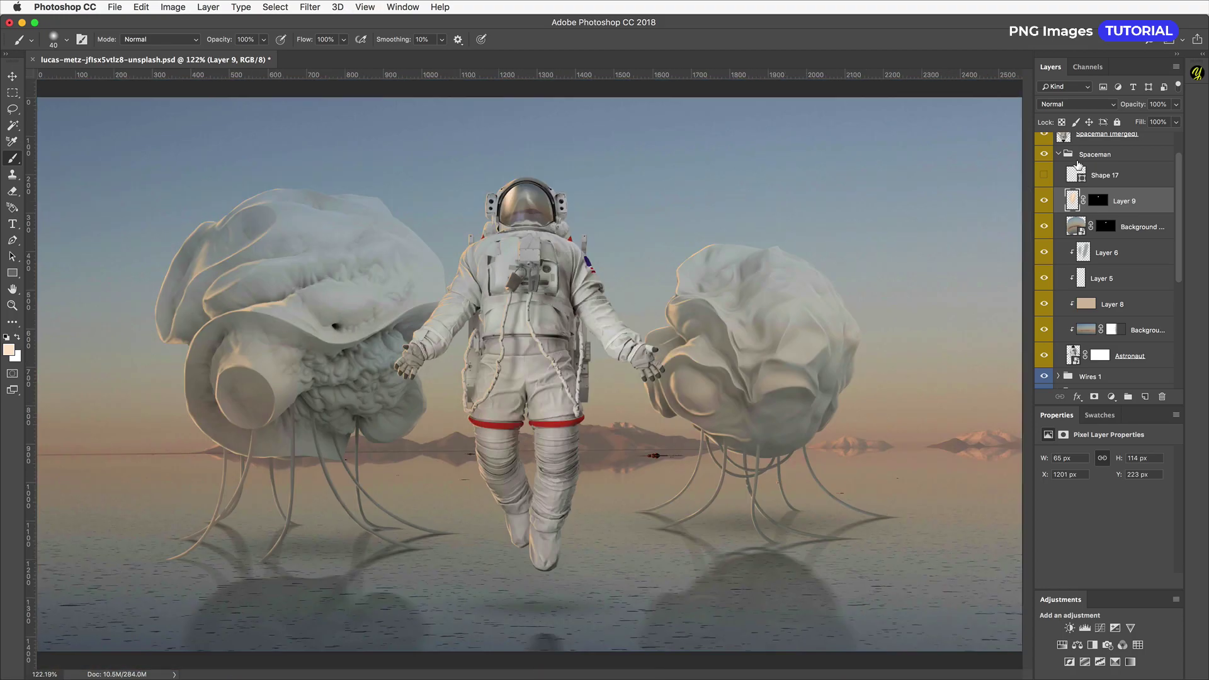
pyautogui.click(1053, 172)
pyautogui.press('Delete')
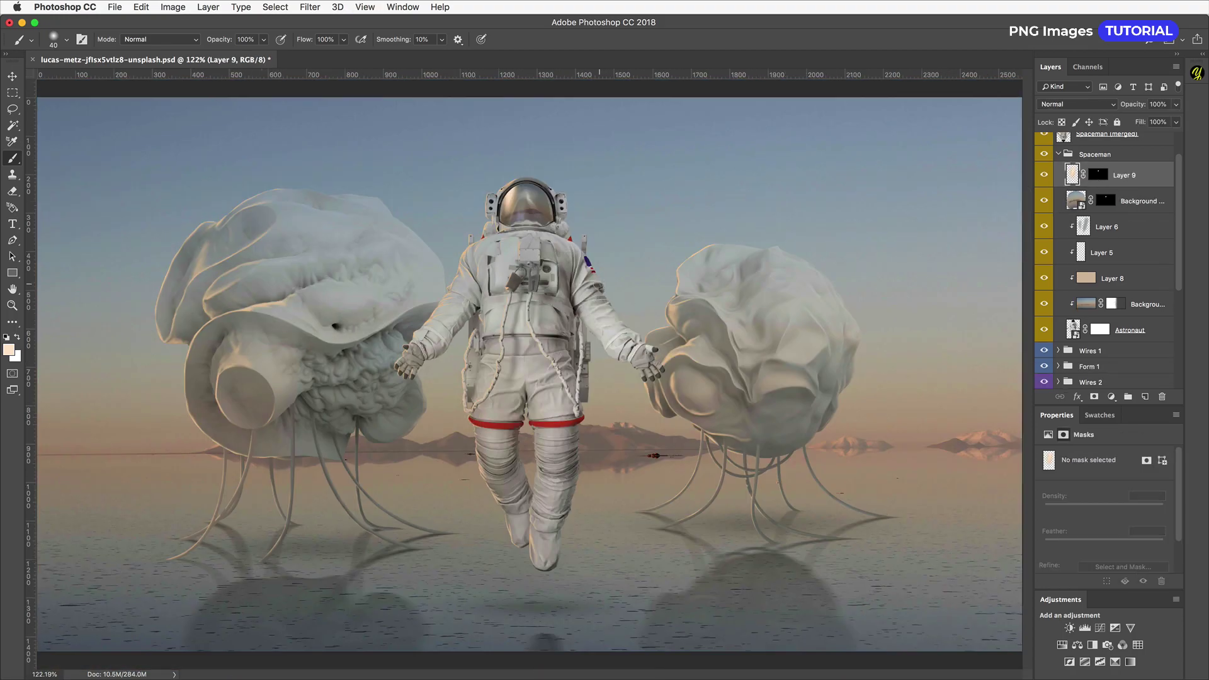
# - Load the astronaut's outline as a selection and add a new layer directly beneath the Spaceman group
pyautogui.keyDown('super'); pyautogui.click(1078, 332); pyautogui.keyUp('super')
pyautogui.click(1059, 155)
pyautogui.click(1095, 172)
pyautogui.press('super+shift+n')
pyautogui.press('Return')
# - Contract the astronaut selection by 1 pixel, fill it with white on Layer 10 and deselect
pyautogui.click(283, 10)
pyautogui.click(441, 221)
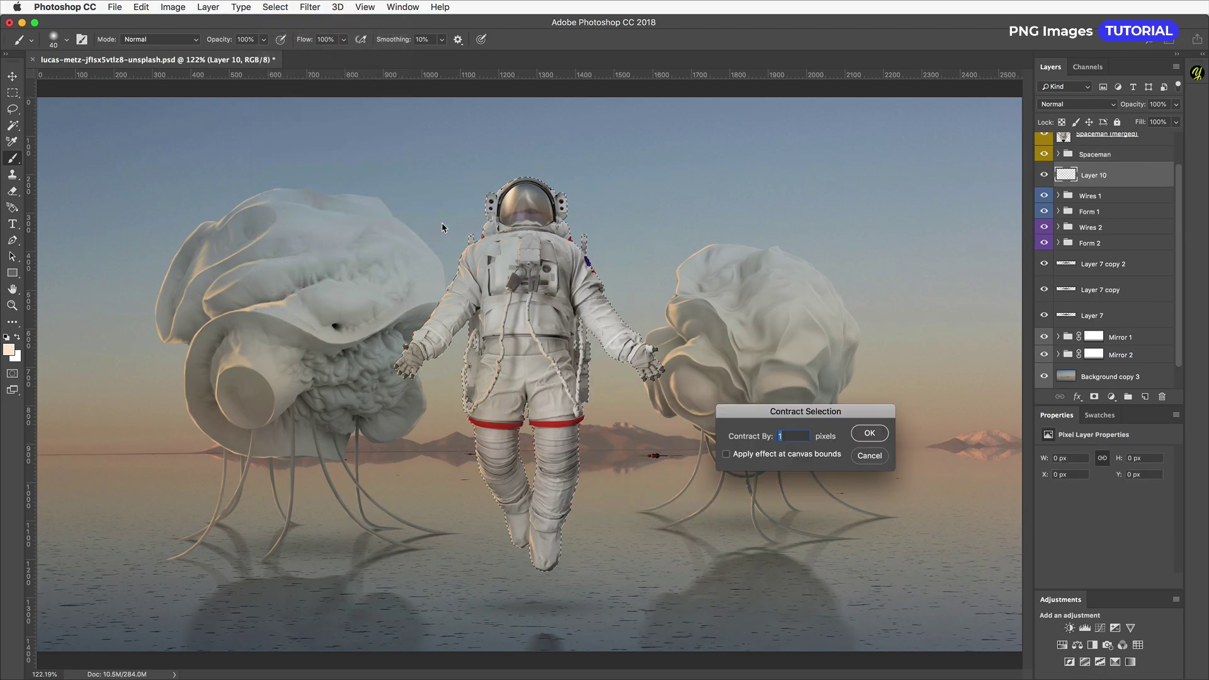
pyautogui.press('Return')
pyautogui.moveTo(507, 436); pyautogui.dragTo(516, 436)
pyautogui.press('d')
pyautogui.press('super+BackSpace')
pyautogui.press('super+d')
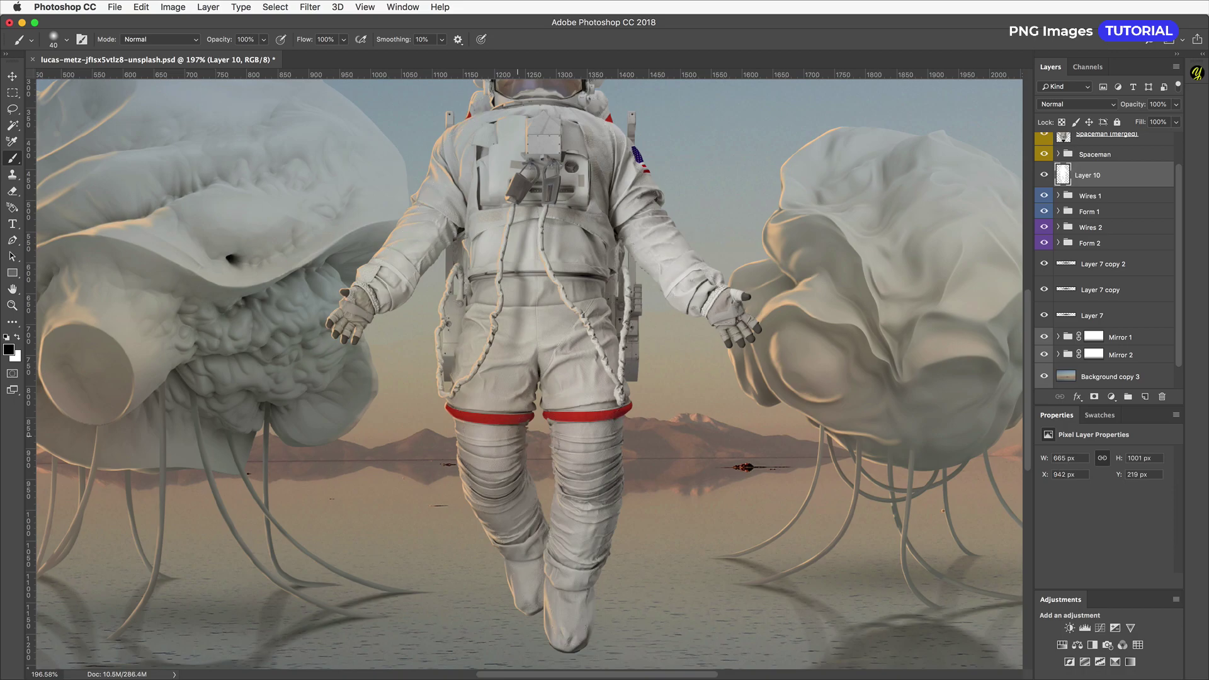
# - Apply a vertical Motion Blur at -90° to the white silhouette on Layer 10 to form a glow
pyautogui.click(310, 6)
pyautogui.moveTo(331, 160)
pyautogui.click(509, 228)
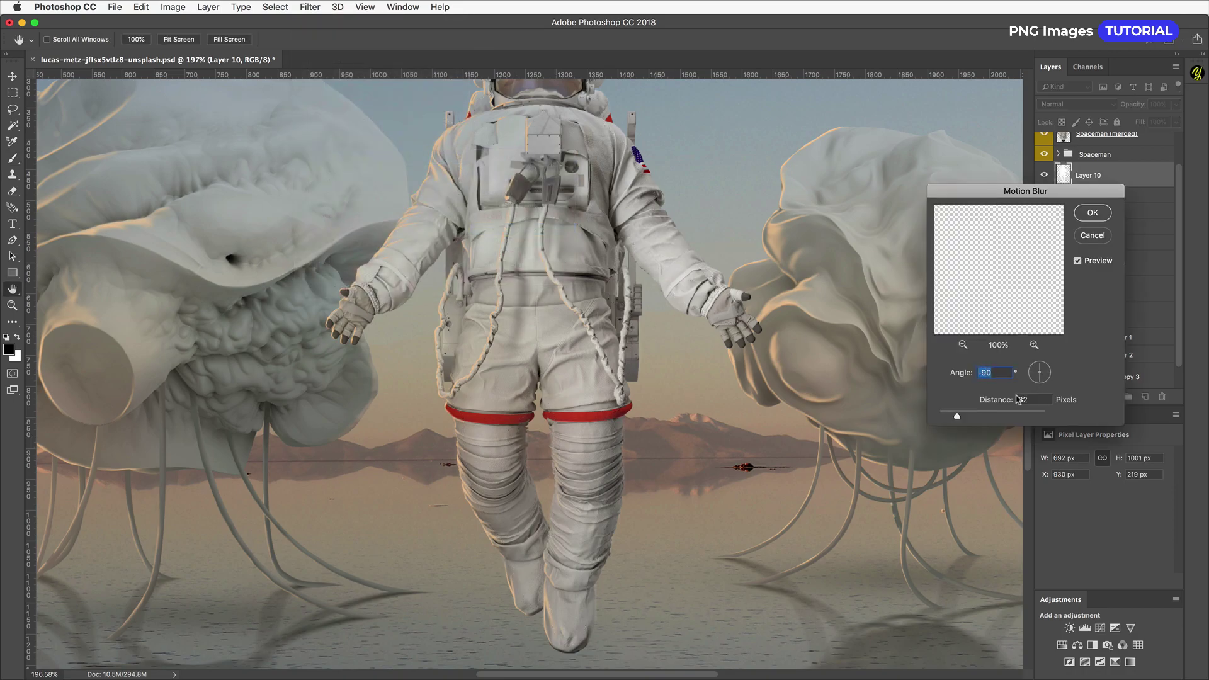
pyautogui.click(1092, 212)
pyautogui.press('b')
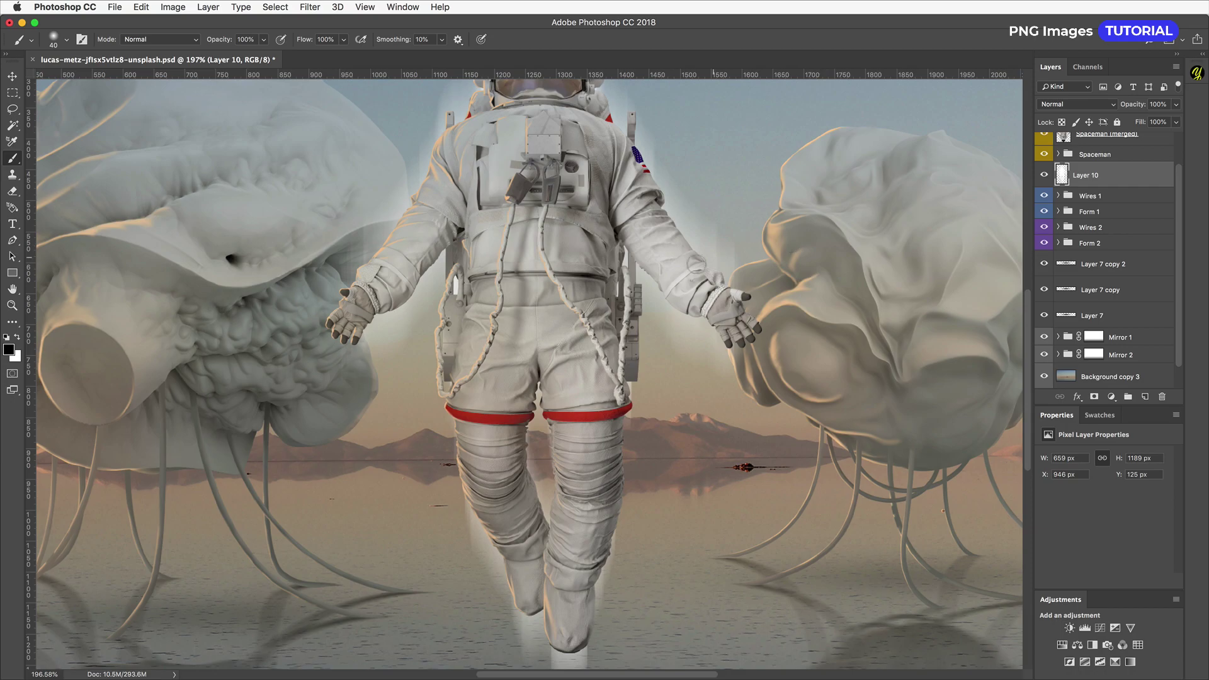
pyautogui.scroll(-5, 670, 277)
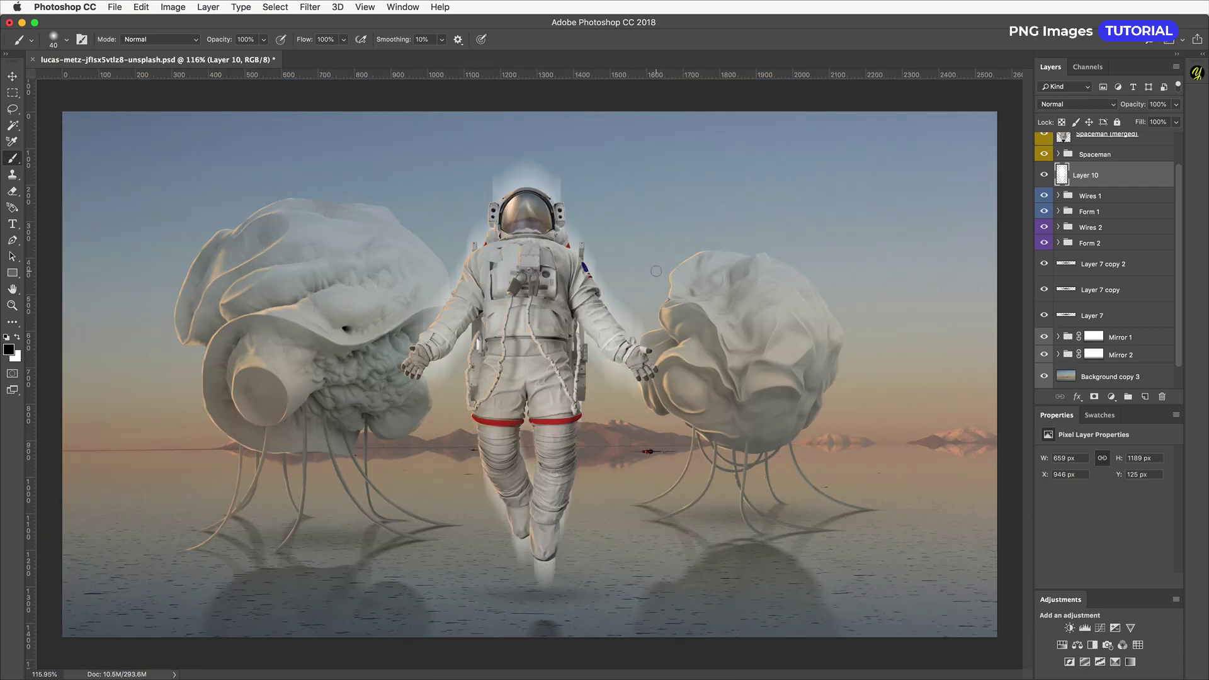
# - Duplicate the Layer 10 glow and stretch the copy into a light beam with a Motion Blur at -90°
pyautogui.hotkey('ctrl', 'j')
pyautogui.click(309, 7)
pyautogui.moveTo(330, 158)
pyautogui.click(509, 230)
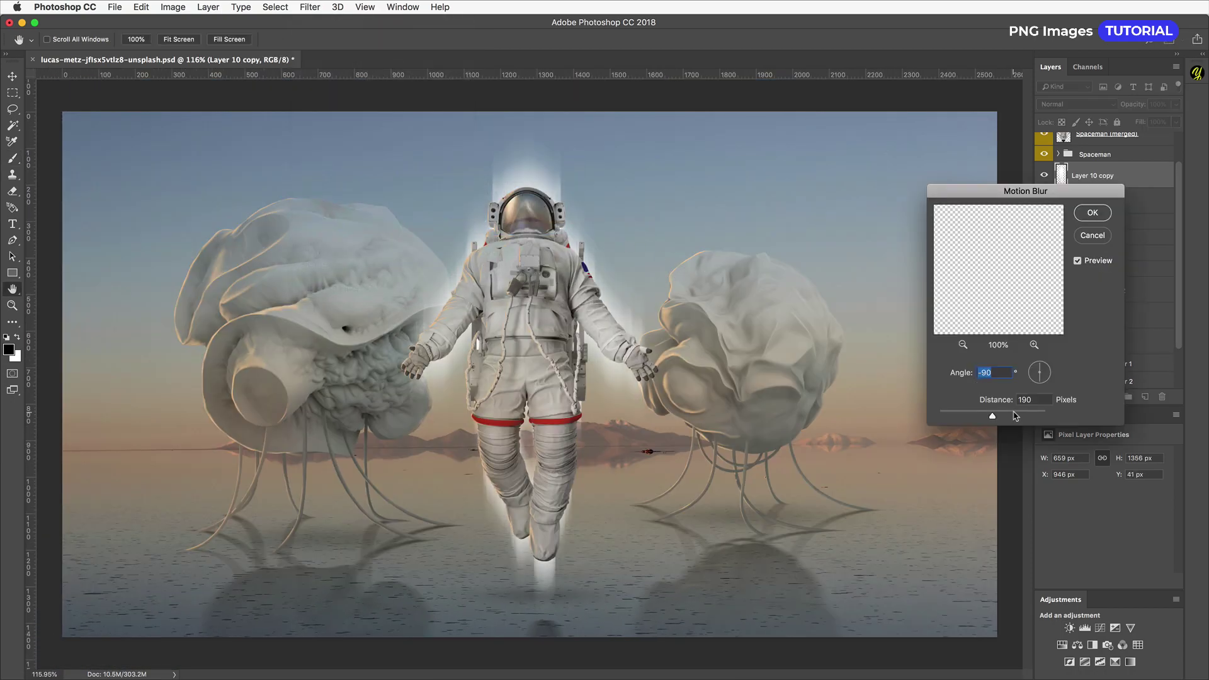
pyautogui.click(1092, 213)
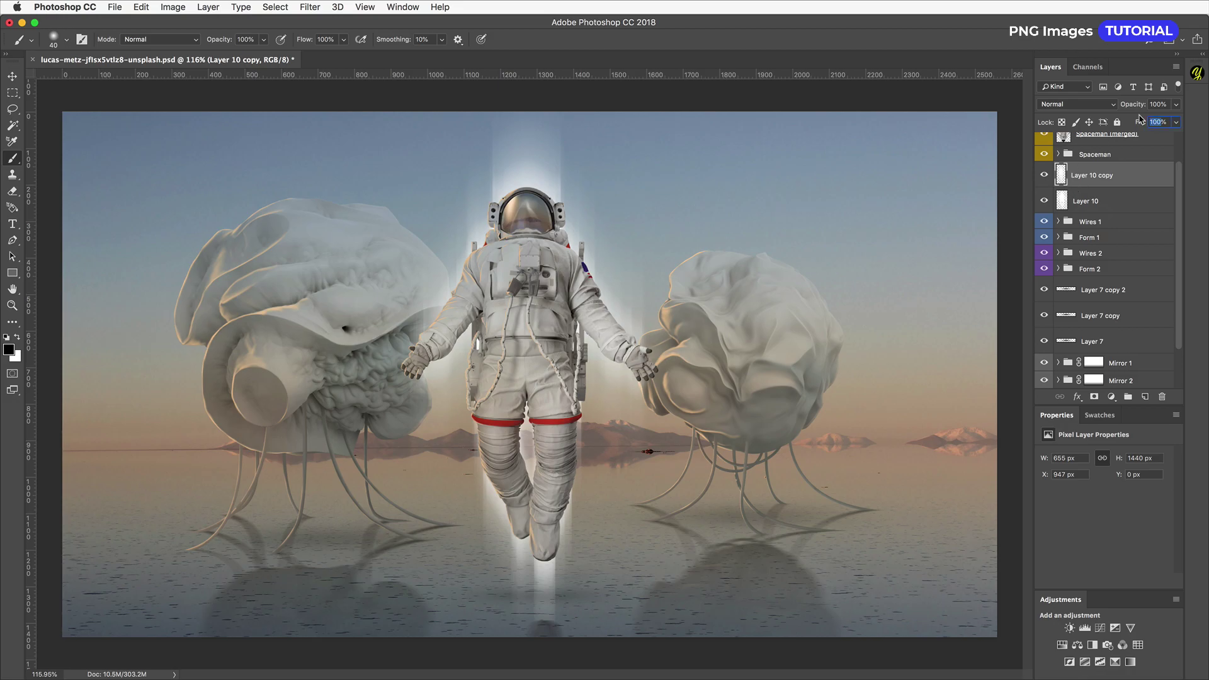
# - Set the fill of Layer 10 copy to 60%
pyautogui.write('40')
pyautogui.write('60')
pyautogui.press('Return')
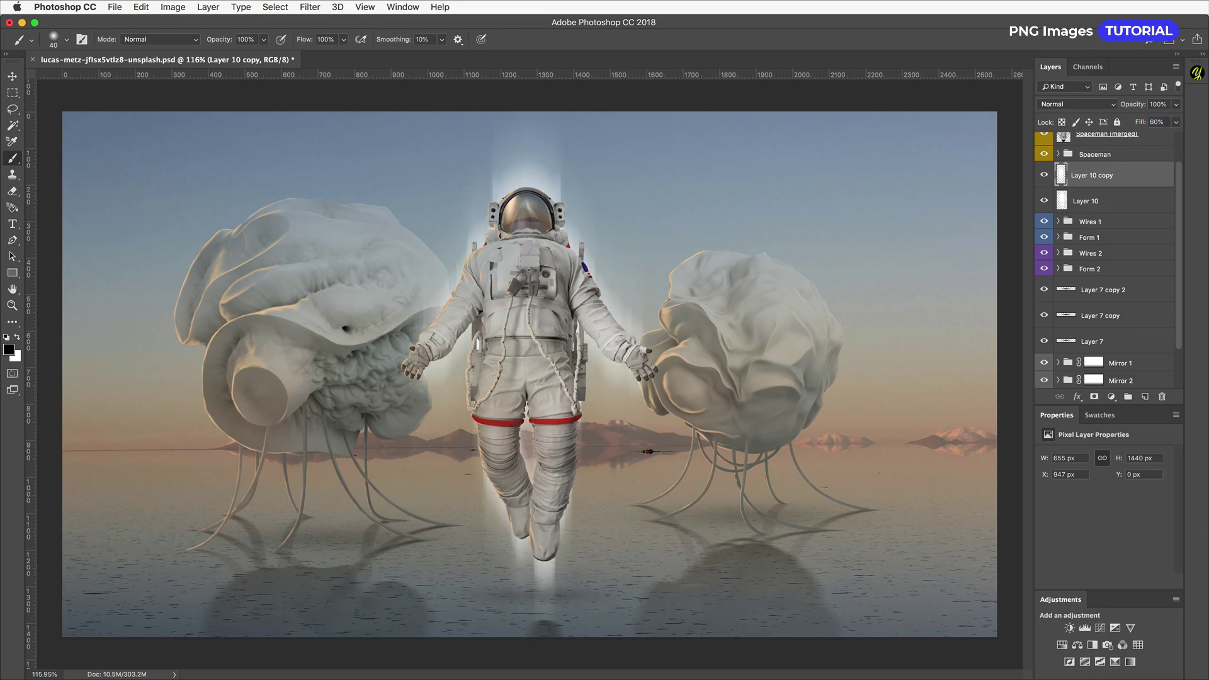
# - Create a new layer beneath Layer 10 and choose a bright cyan foreground color
pyautogui.press('super+shift+n')
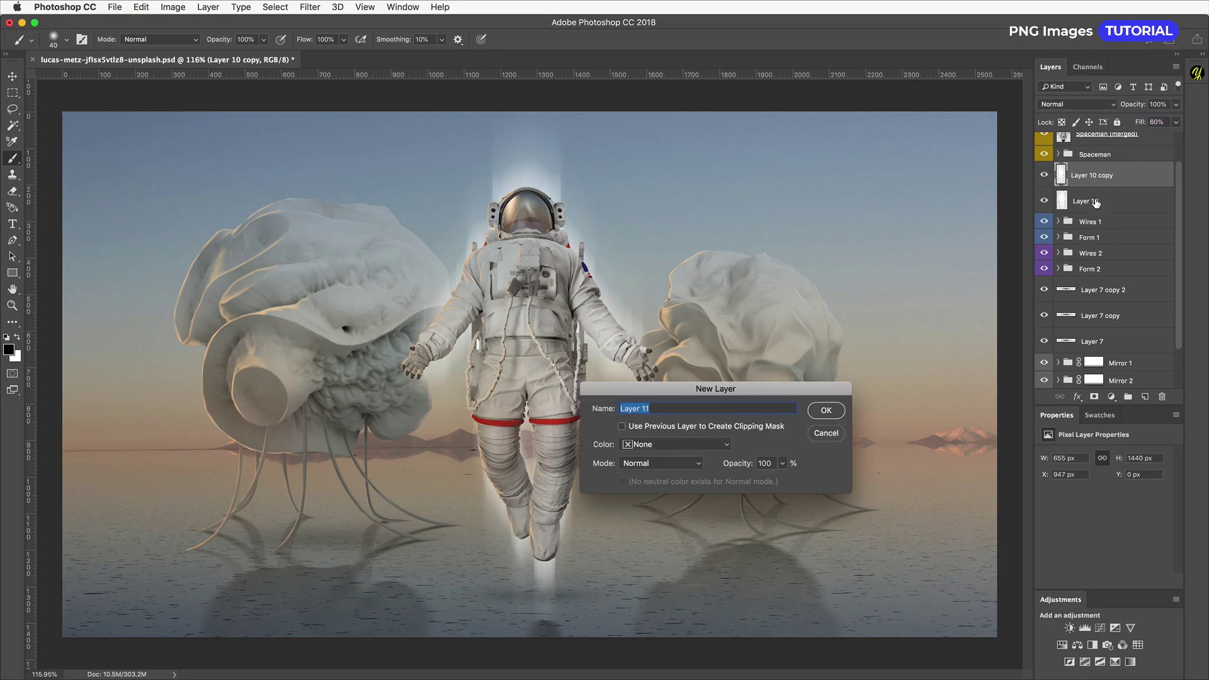
pyautogui.press('Return')
pyautogui.press('n')
pyautogui.click(836, 468)
pyautogui.moveTo(801, 412); pyautogui.dragTo(771, 383)
pyautogui.click(833, 470)
pyautogui.press('Return')
# - Draw a cyan radial gradient about 1731 by 1177 px behind the astronaut on Layer 11 and lower its fill to 49%
pyautogui.press('g')
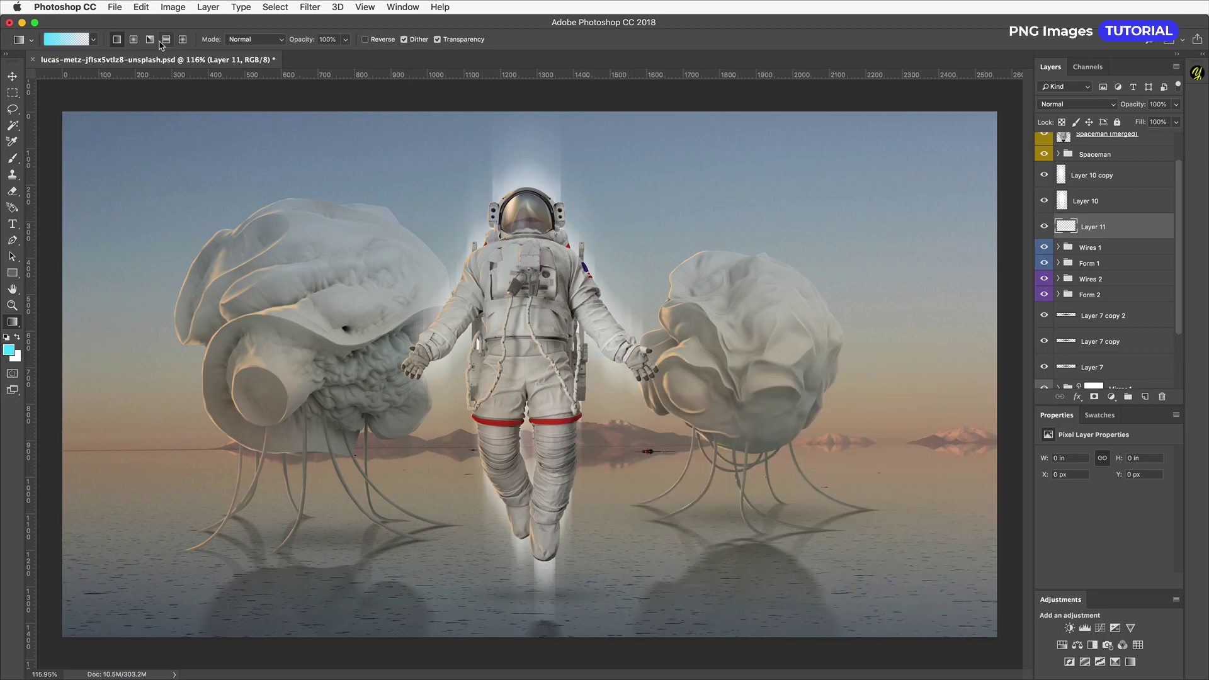
pyautogui.moveTo(758, 291); pyautogui.dragTo(844, 317)
pyautogui.press('super+t')
pyautogui.press('Return')
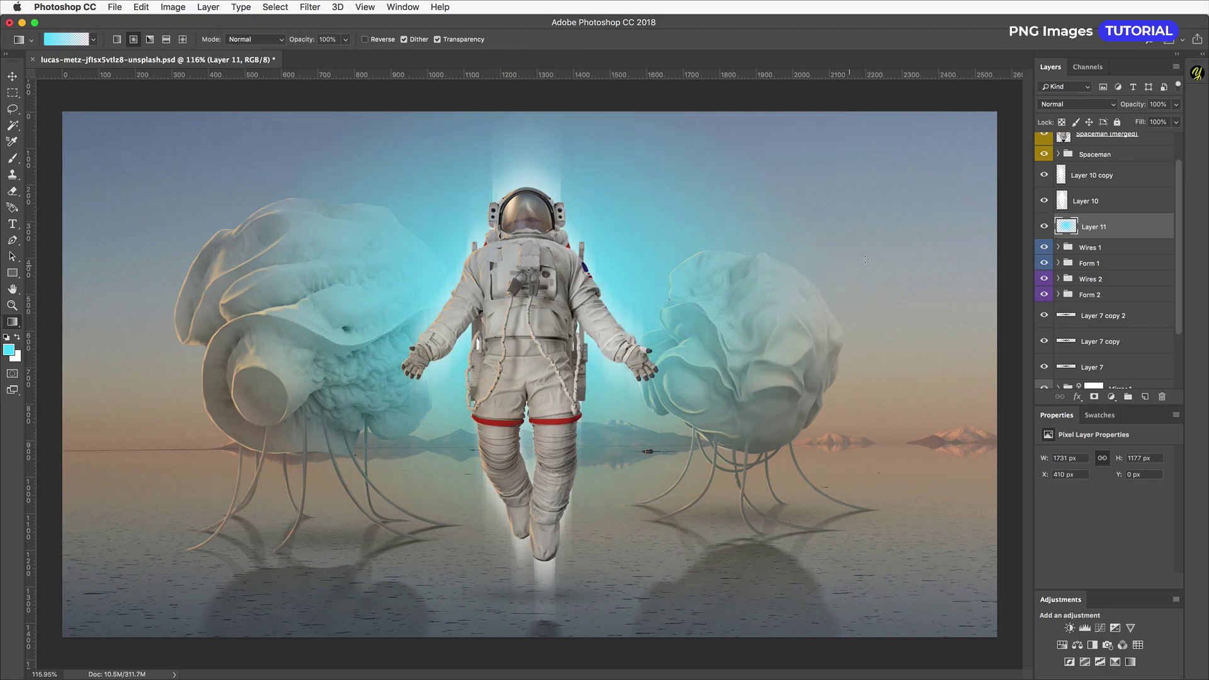
pyautogui.moveTo(1134, 123); pyautogui.dragTo(1113, 124)
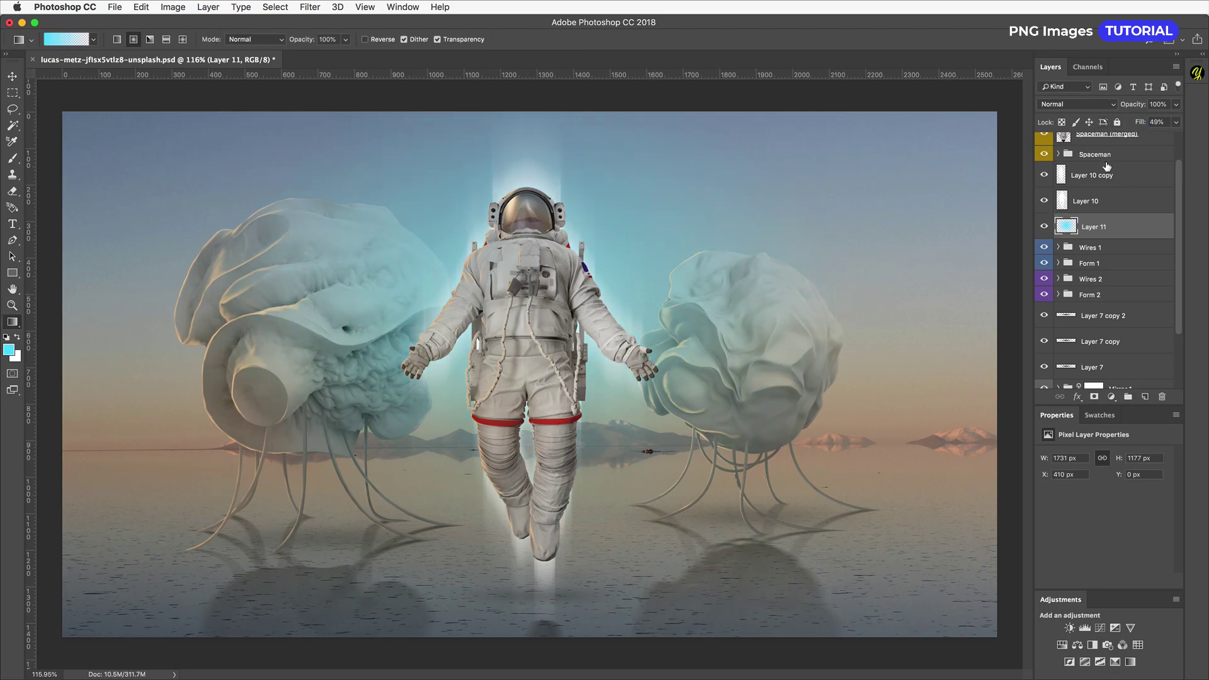
# - Set the blend mode of the Layer 10 glow to Overlay
pyautogui.click(1089, 177)
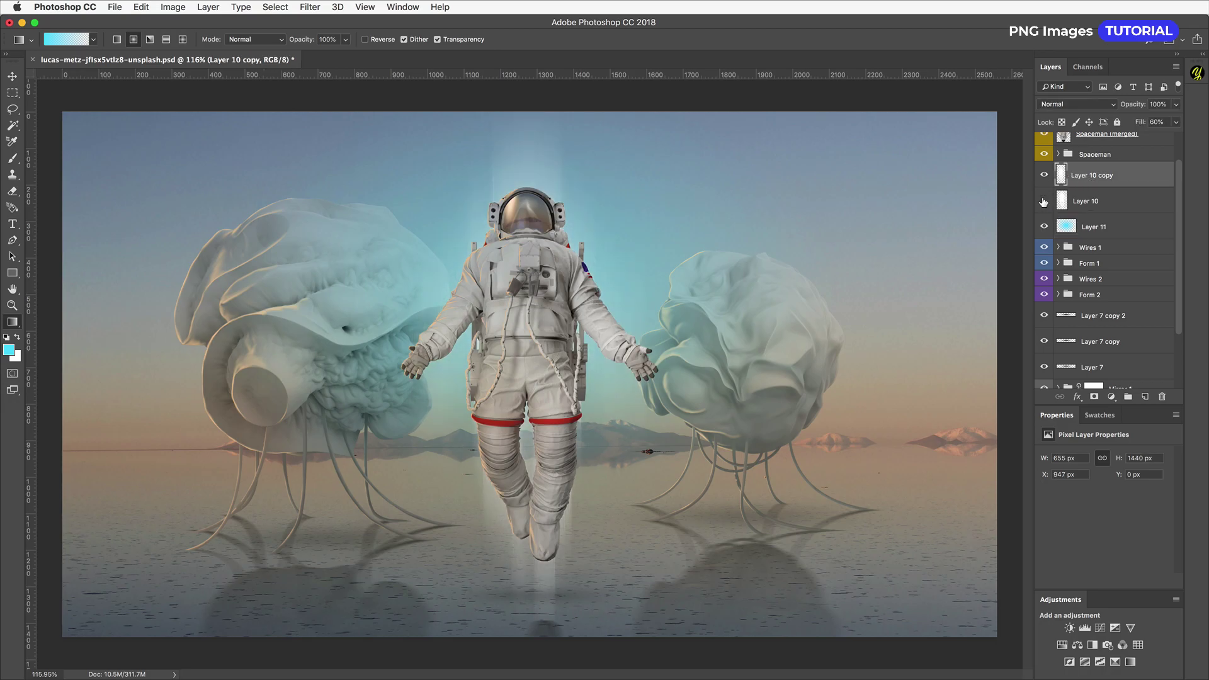
pyautogui.click(1082, 203)
pyautogui.click(1077, 104)
pyautogui.click(1059, 244)
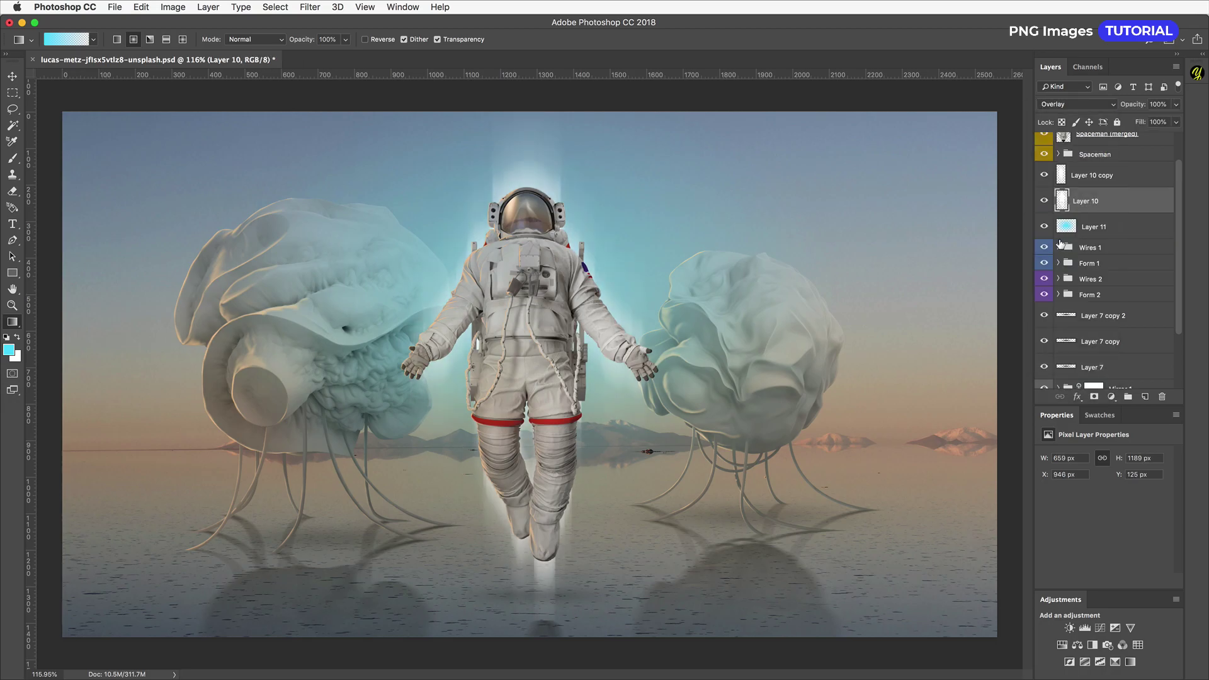
# - Group the two white glow layers and the cyan gradient as Light and give the group an orange color label
pyautogui.keyDown('shift'); pyautogui.click(1093, 181); pyautogui.keyUp('shift')
pyautogui.press('super+g')
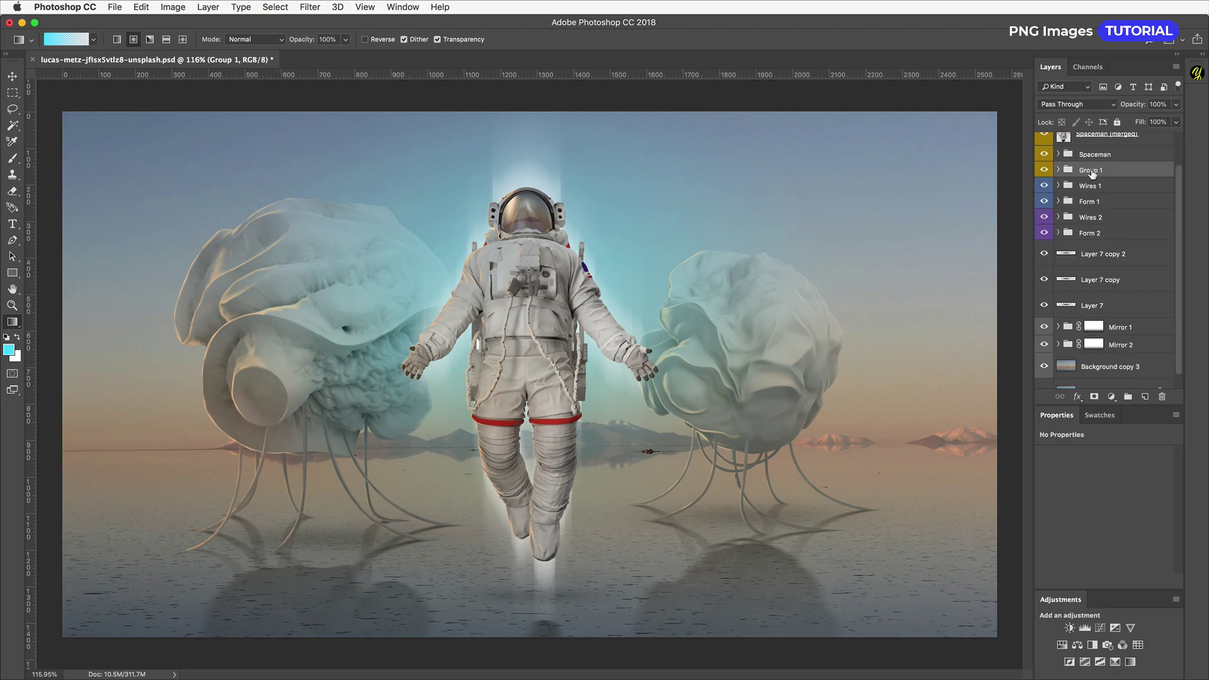
pyautogui.write('ht')
pyautogui.press('Return')
pyautogui.rightClick(1088, 168)
pyautogui.click(1127, 490)
# - Group the Spaceman (merged) layer at the top of the stack as Reflection and give the group a gray color label
pyautogui.scroll(2, 1102, 189)
pyautogui.click(1102, 148)
pyautogui.press('super+g')
pyautogui.write('Ref')
pyautogui.press('Return')
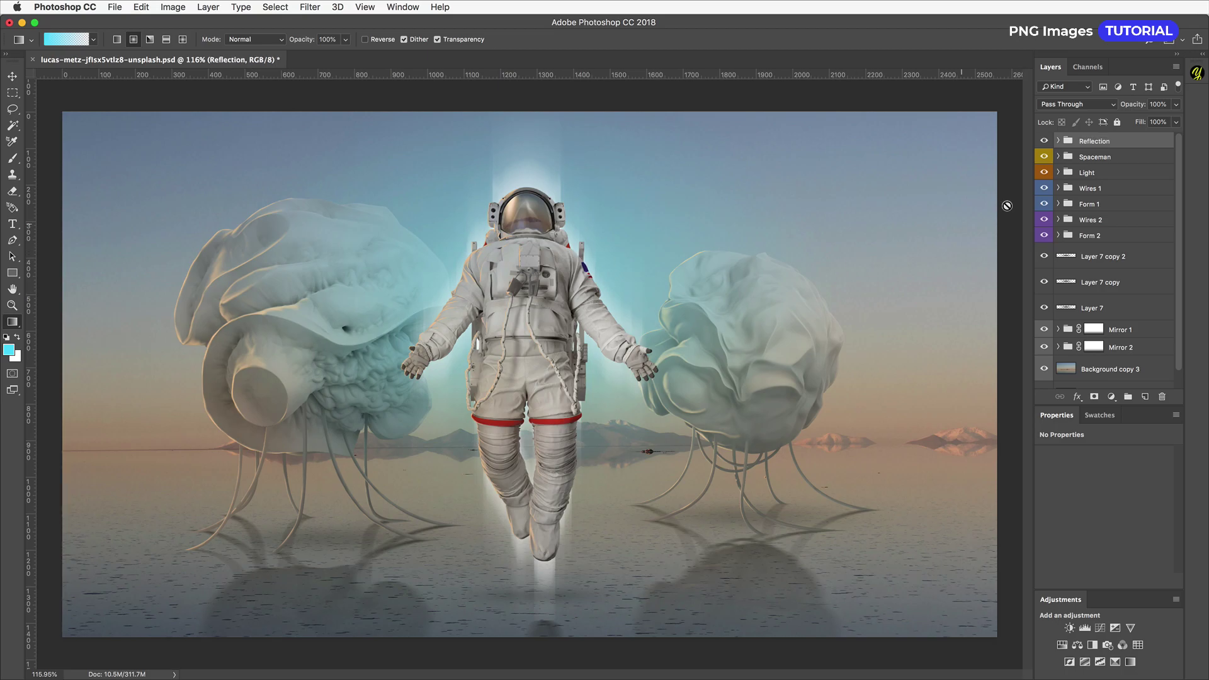
pyautogui.rightClick(1089, 141)
pyautogui.click(1122, 515)
# - Group Layer 7 and its two copies as Drop shadows and give the group a blue color label
pyautogui.click(1093, 308)
pyautogui.keyDown('shift'); pyautogui.click(1094, 258); pyautogui.keyUp('shift')
pyautogui.press('super+g')
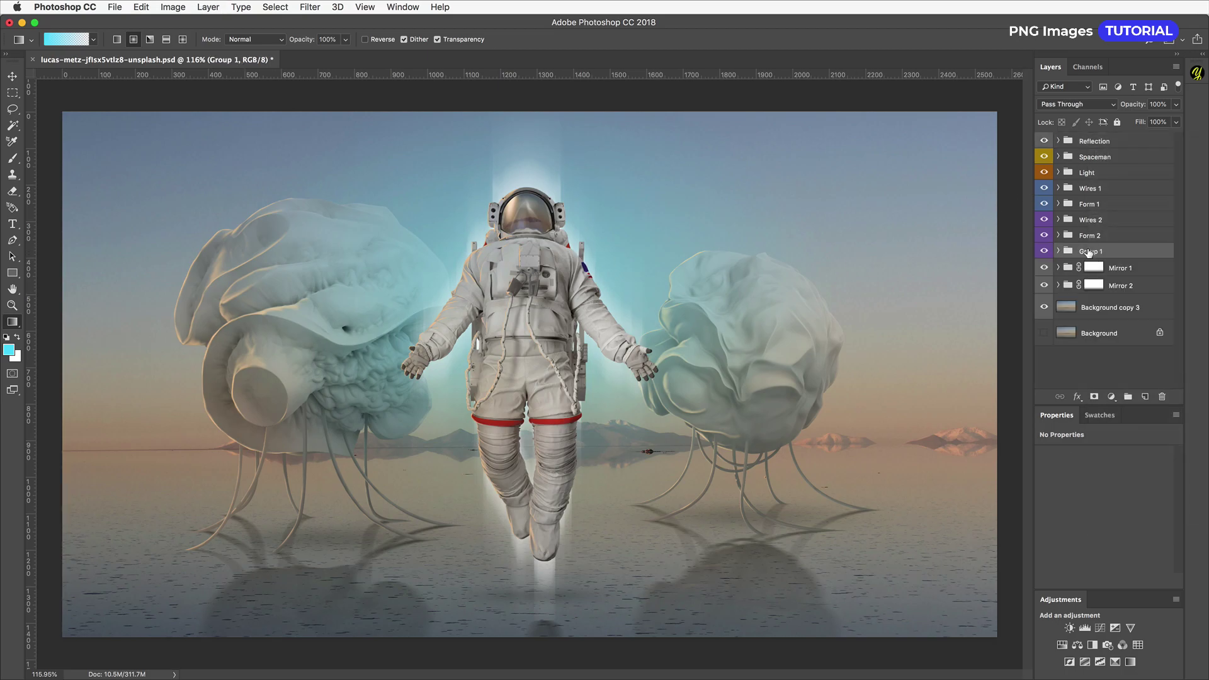
pyautogui.write('Drop shadows')
pyautogui.press('Return')
pyautogui.rightClick(1096, 251)
pyautogui.click(1109, 605)
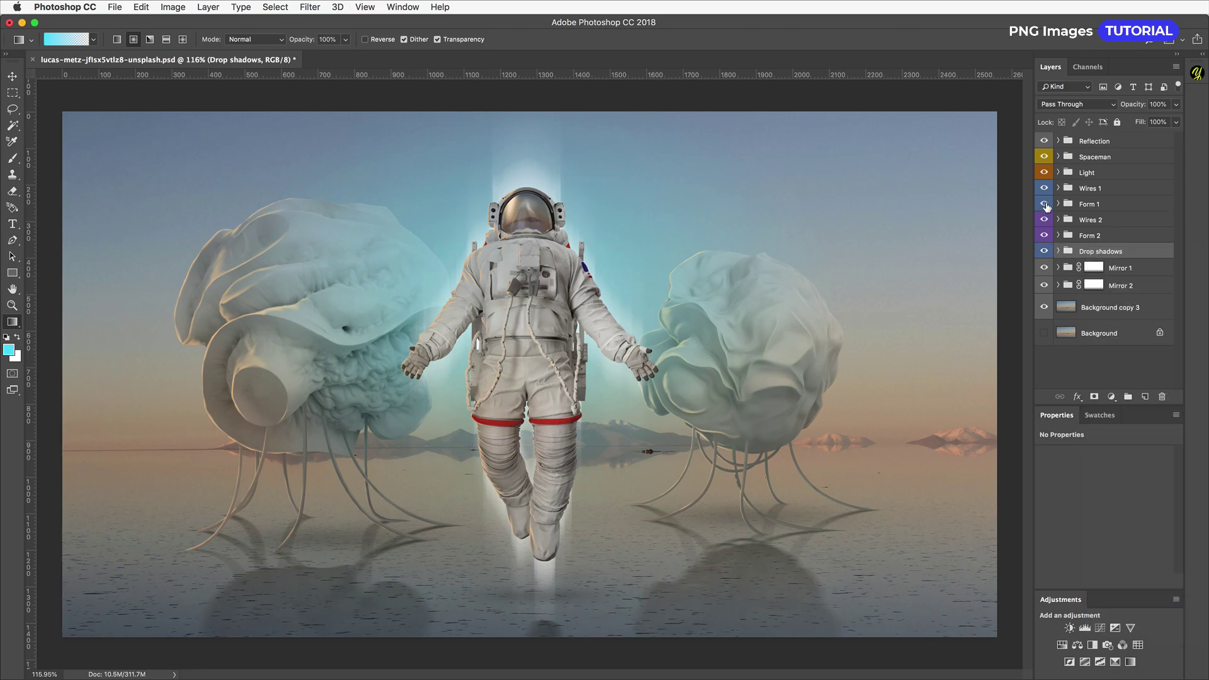
# - Move Layer 8 directly above the Astronaut layer in the Spaceman group and compare its effect on and off
pyautogui.click(1058, 156)
pyautogui.click(1043, 282)
pyautogui.click(1044, 282)
pyautogui.moveTo(1086, 281); pyautogui.dragTo(1111, 317)
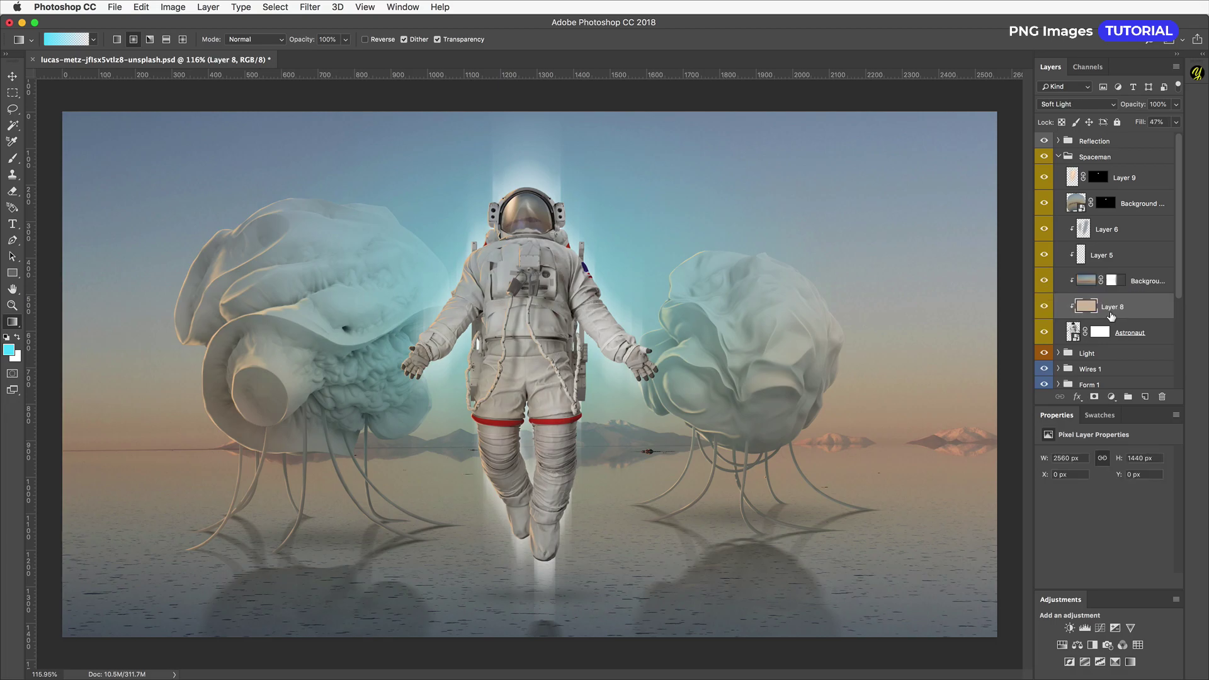
pyautogui.click(1044, 308)
pyautogui.click(1044, 308)
# - Set the fill of Background copy 4 in the Spaceman group to 73% and select the Wires 1 group
pyautogui.click(1043, 281)
pyautogui.click(1043, 281)
pyautogui.click(1137, 281)
pyautogui.moveTo(1138, 124); pyautogui.dragTo(1143, 125)
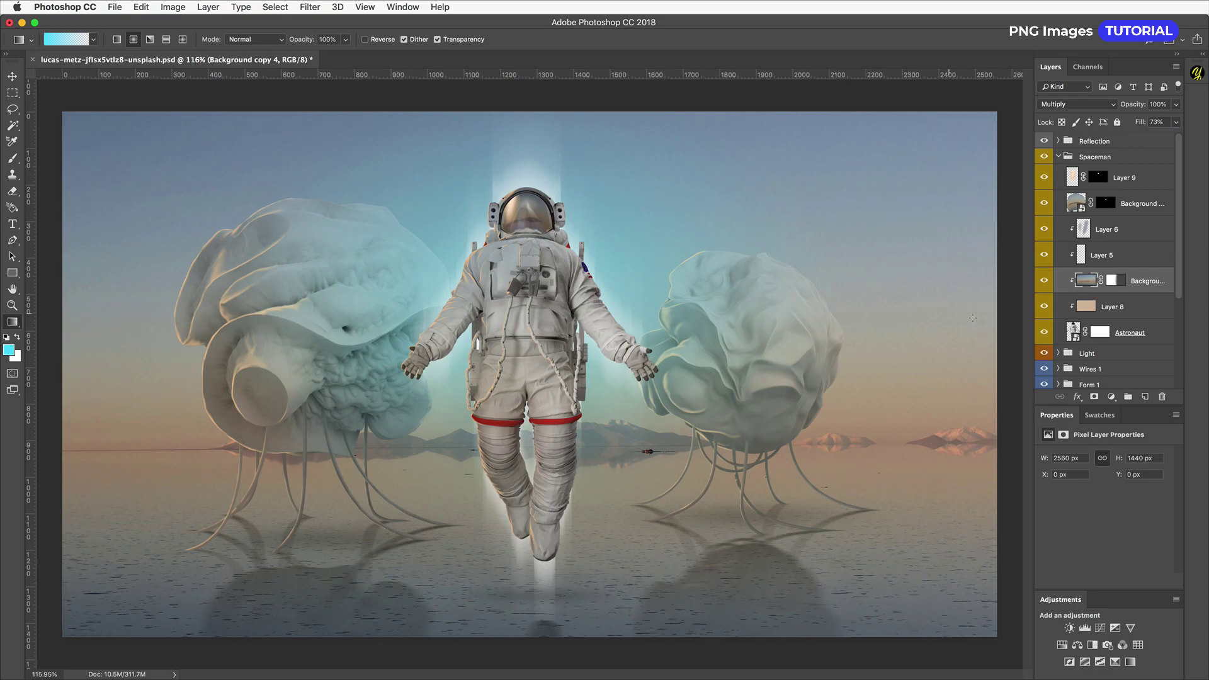
pyautogui.click(1058, 156)
pyautogui.click(1102, 188)
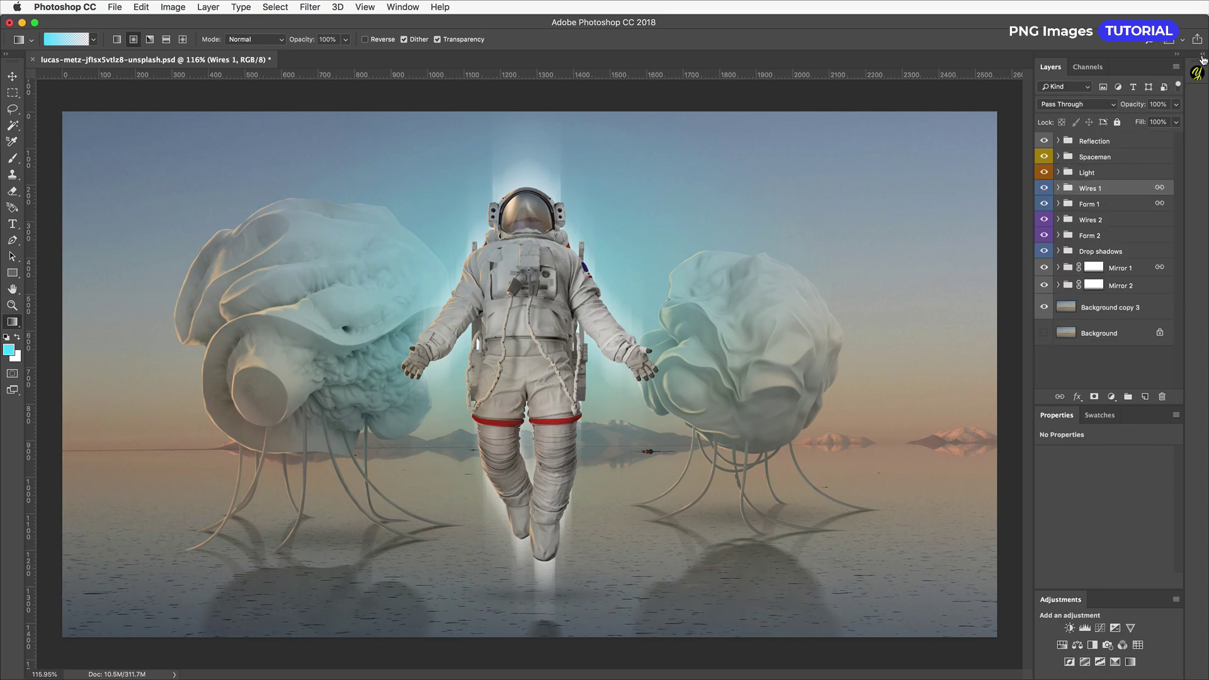
# - Open the PNG Images panel and search it for "abstract element"
pyautogui.click(1197, 73)
pyautogui.moveTo(940, 168); pyautogui.dragTo(863, 165)
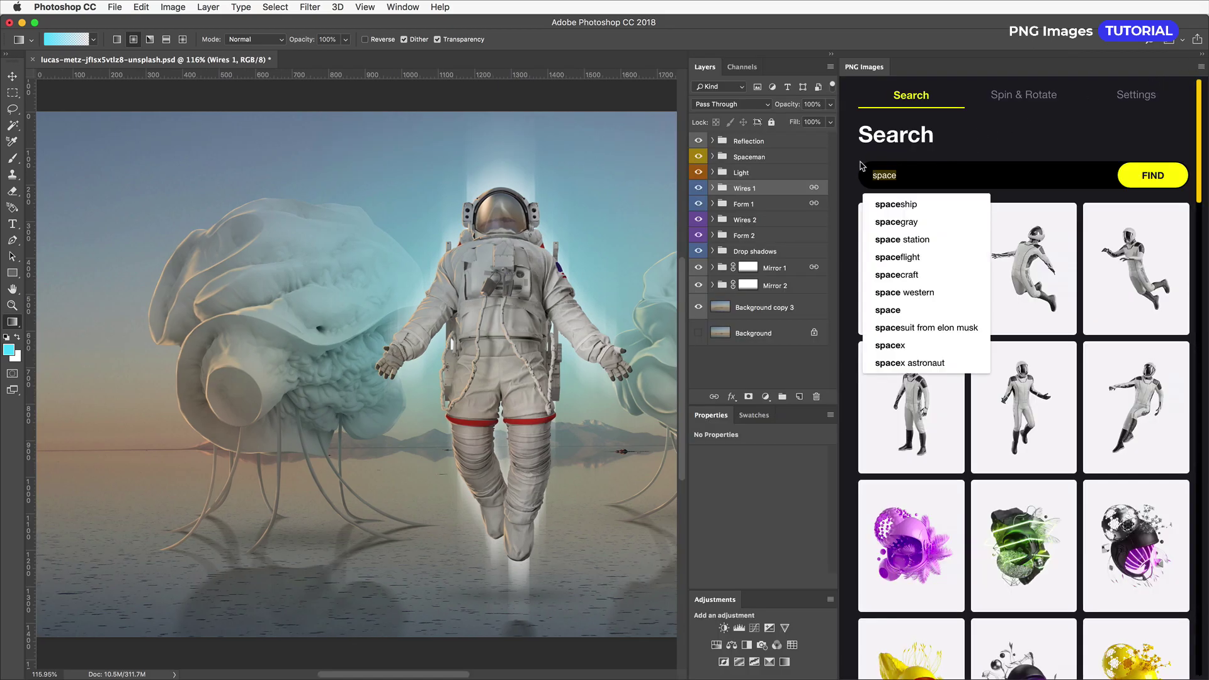
pyautogui.write('abstract ele')
pyautogui.press('Return')
# - Choose the silvery triangle with the purple sphere and ring from the results and insert it as a new layer
pyautogui.scroll(-2, 960, 293)
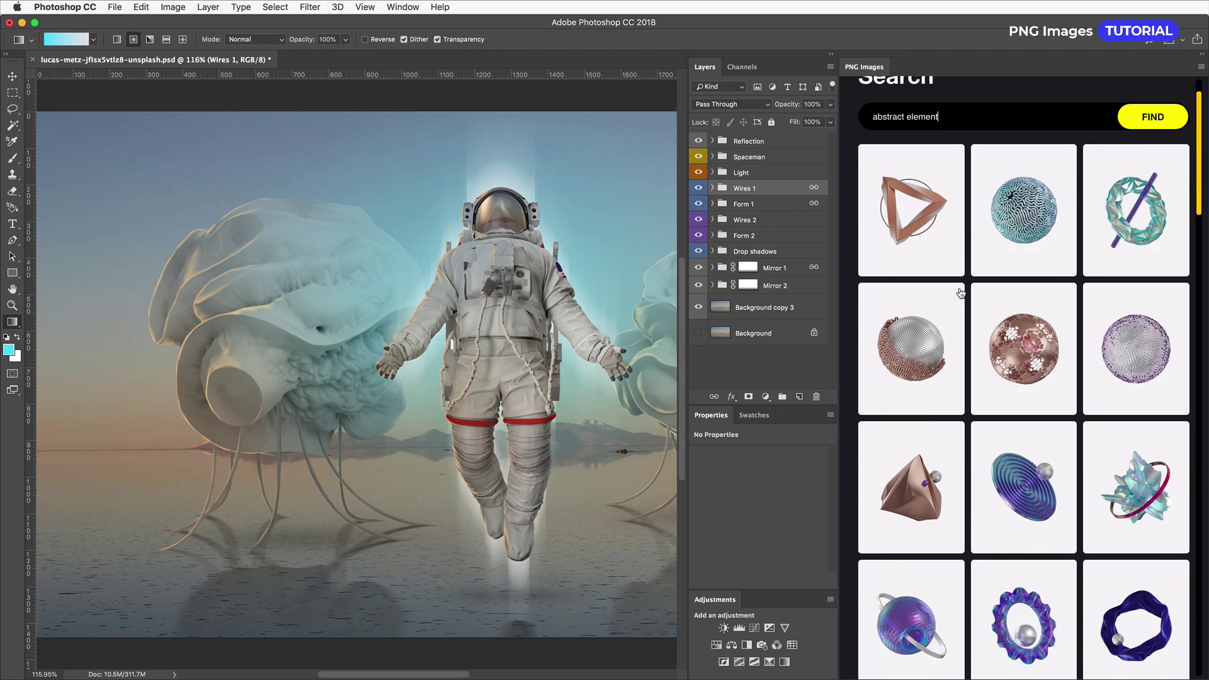
pyautogui.scroll(-10, 960, 293)
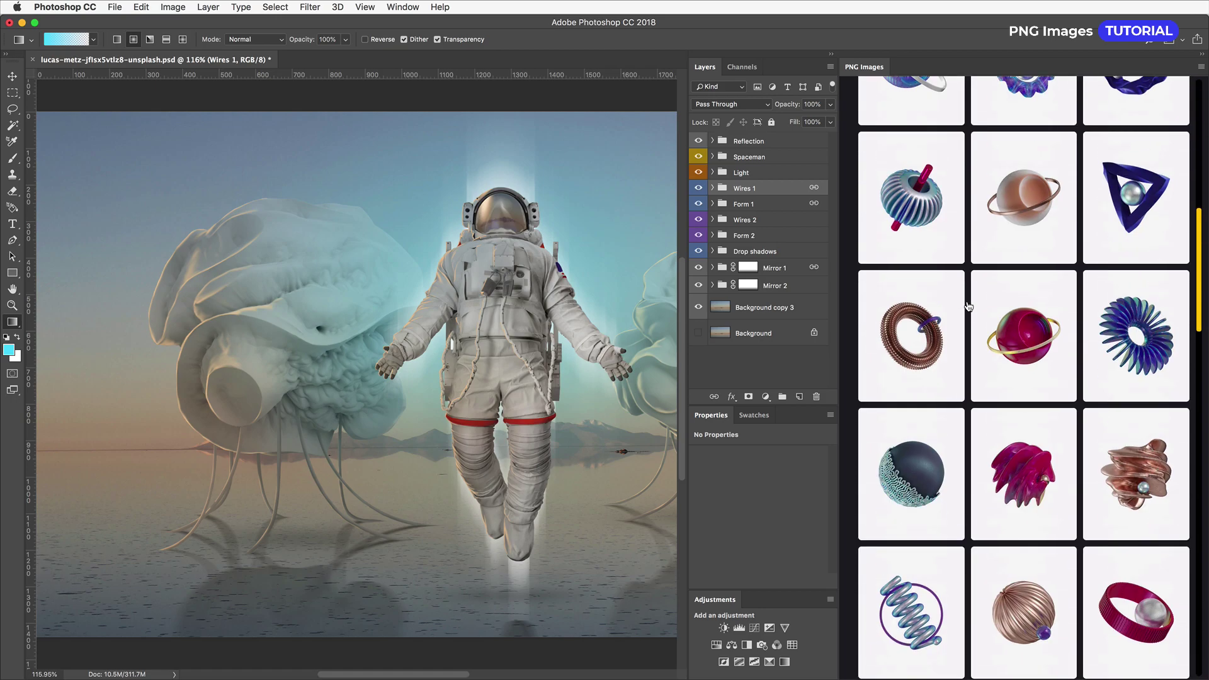
pyautogui.scroll(-15, 968, 306)
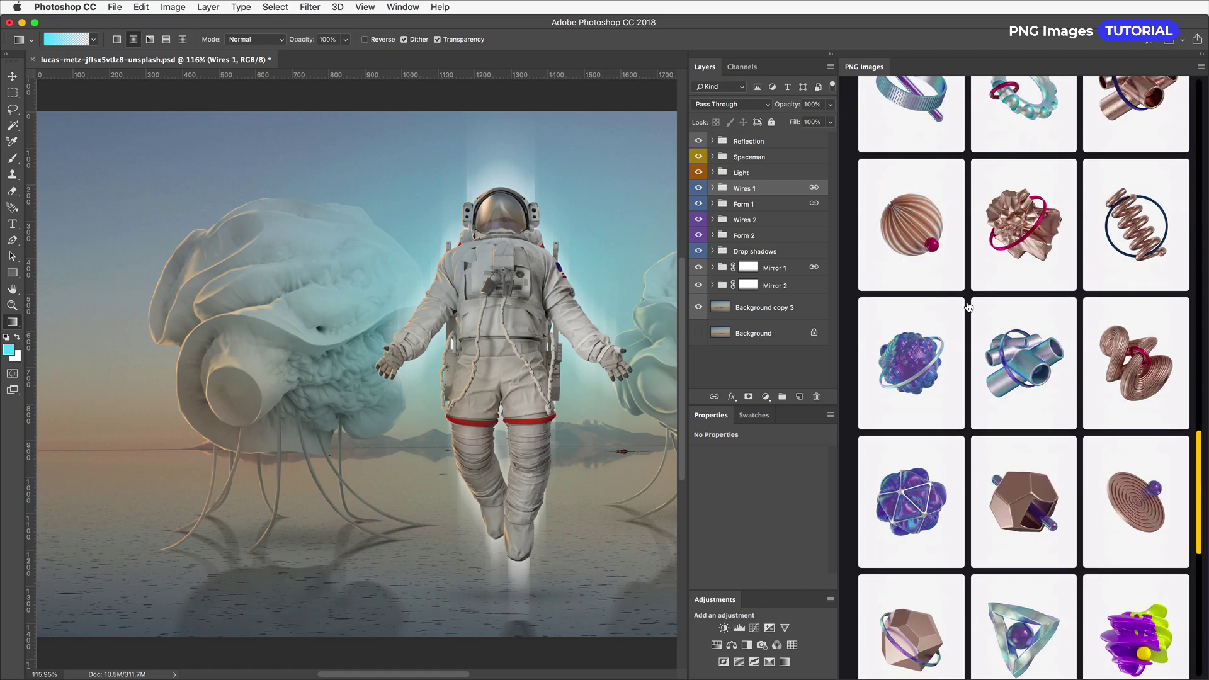
pyautogui.scroll(-12, 969, 307)
pyautogui.scroll(-15, 968, 306)
pyautogui.scroll(-15, 968, 310)
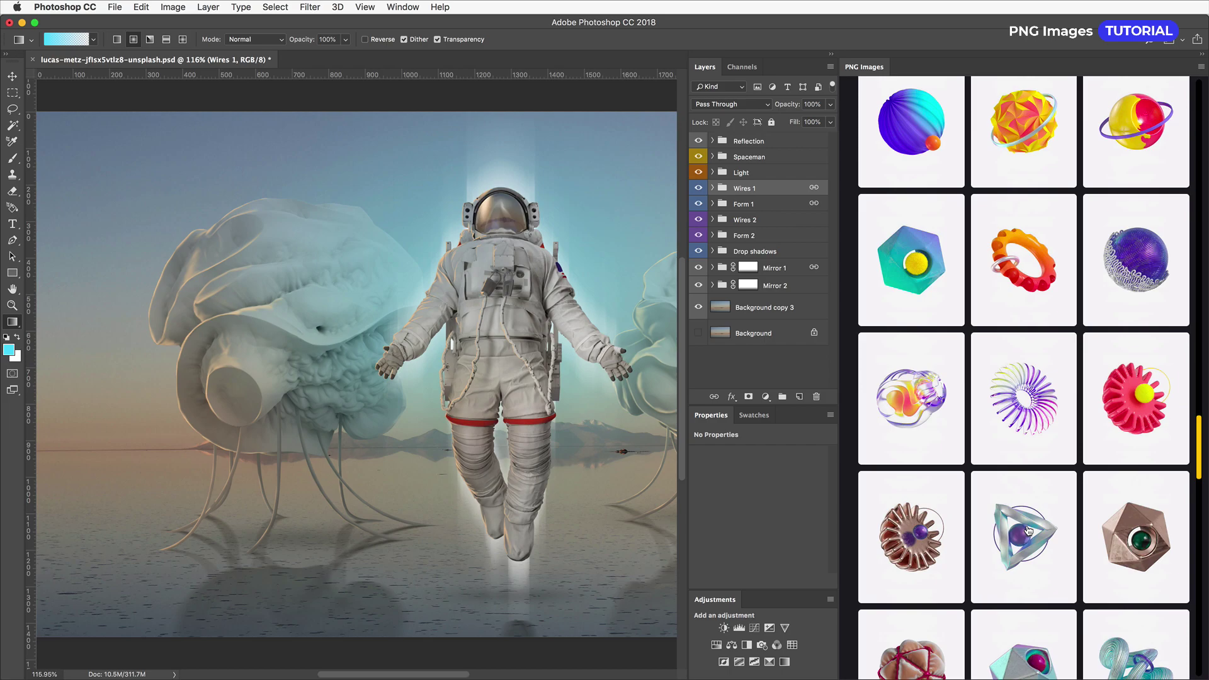
pyautogui.click(1028, 531)
pyautogui.moveTo(1123, 357)
pyautogui.mouseDown()
pyautogui.moveTo(1050, 357)
pyautogui.moveTo(1136, 363)
pyautogui.mouseUp()
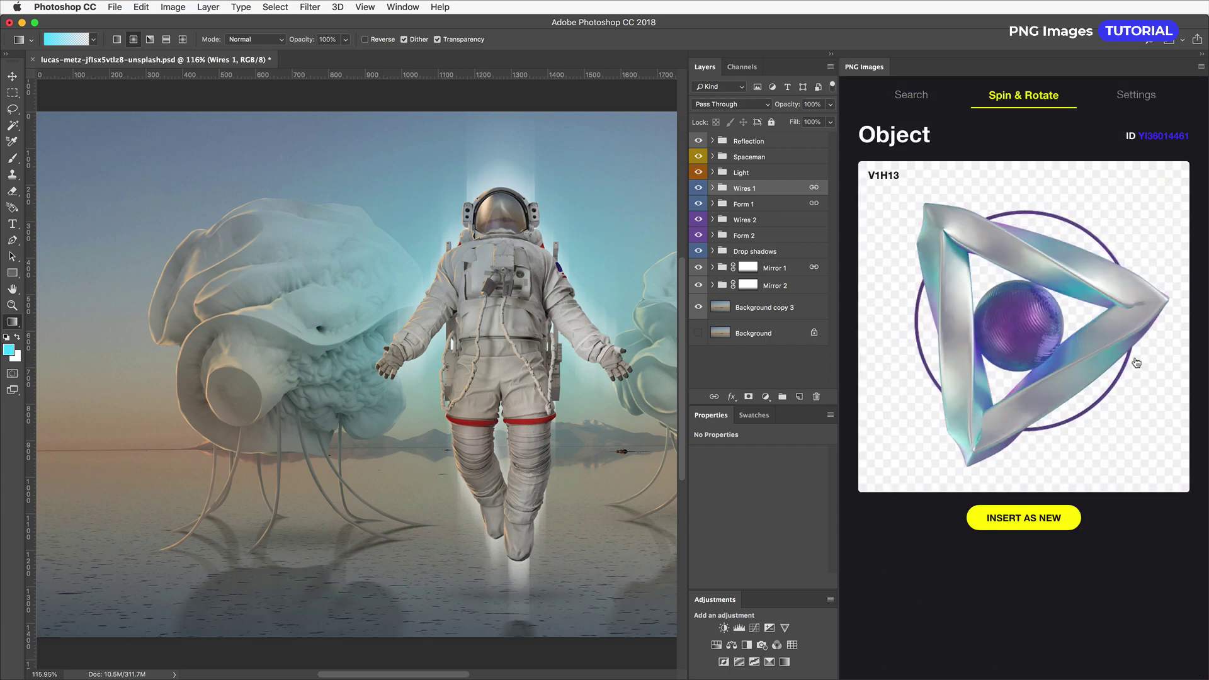
pyautogui.click(1057, 528)
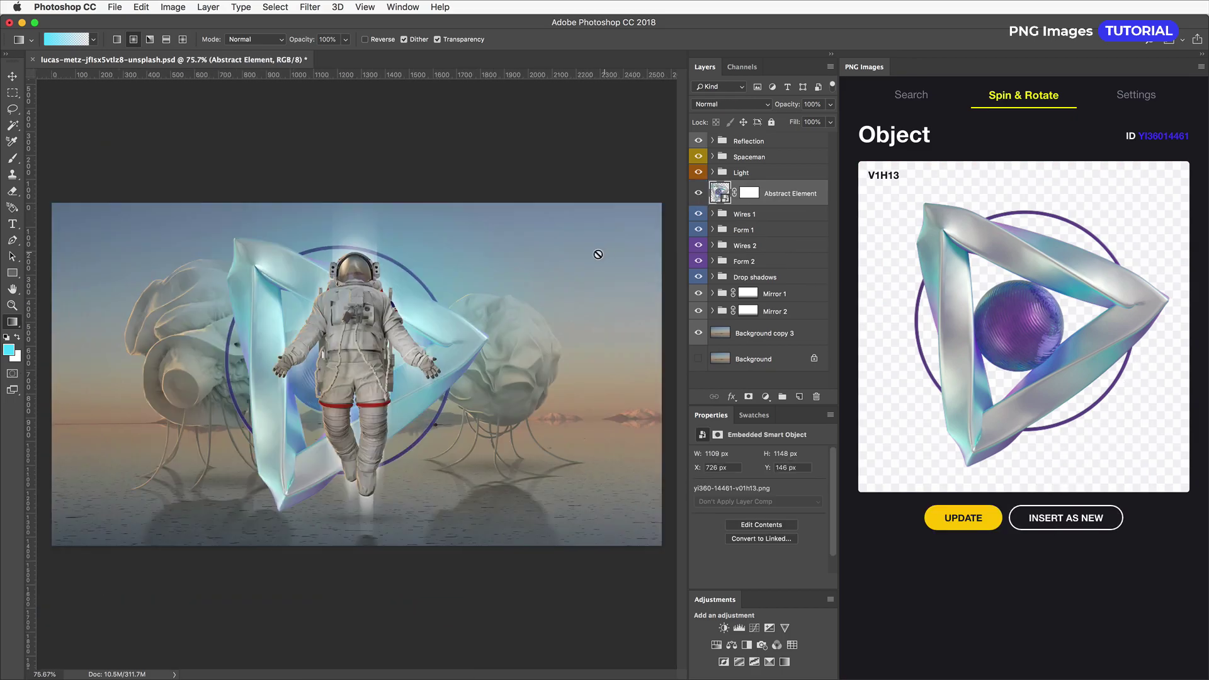
# - Rotate the abstract element about 37° clockwise so its triangle points up, and place its layer directly below the Form 2 group
pyautogui.hotkey('ctrl', 't')
pyautogui.moveTo(517, 229); pyautogui.dragTo(541, 348)
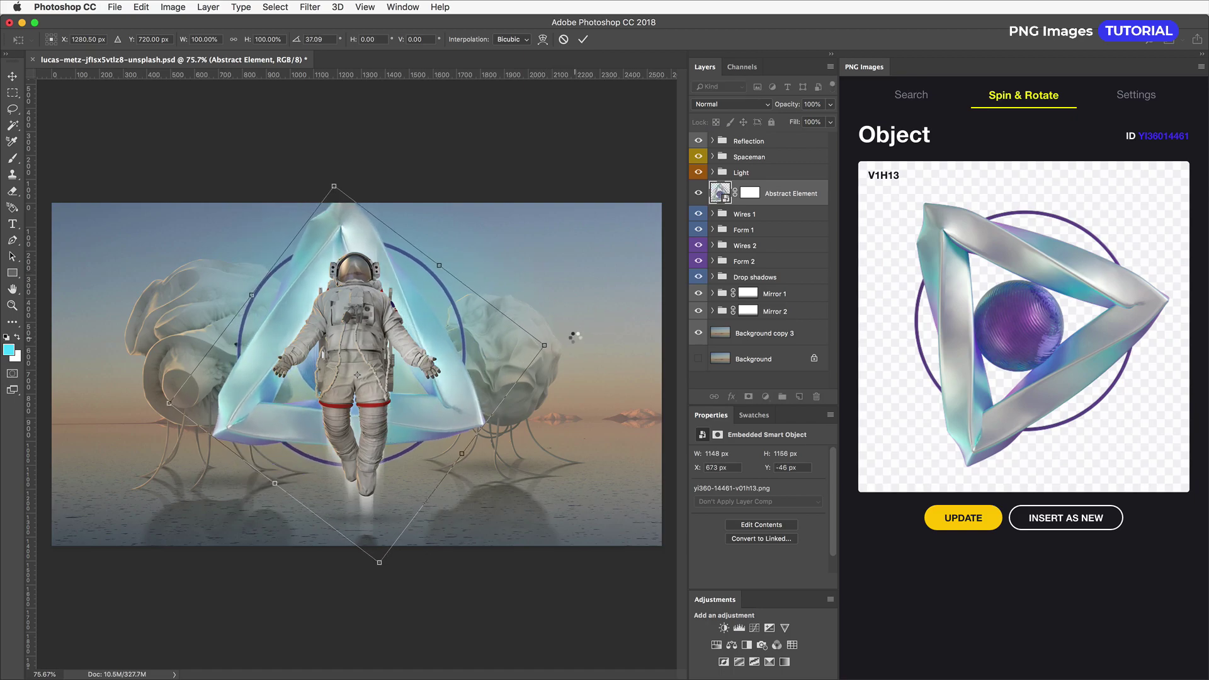
pyautogui.press('Return')
pyautogui.moveTo(781, 195); pyautogui.dragTo(769, 269)
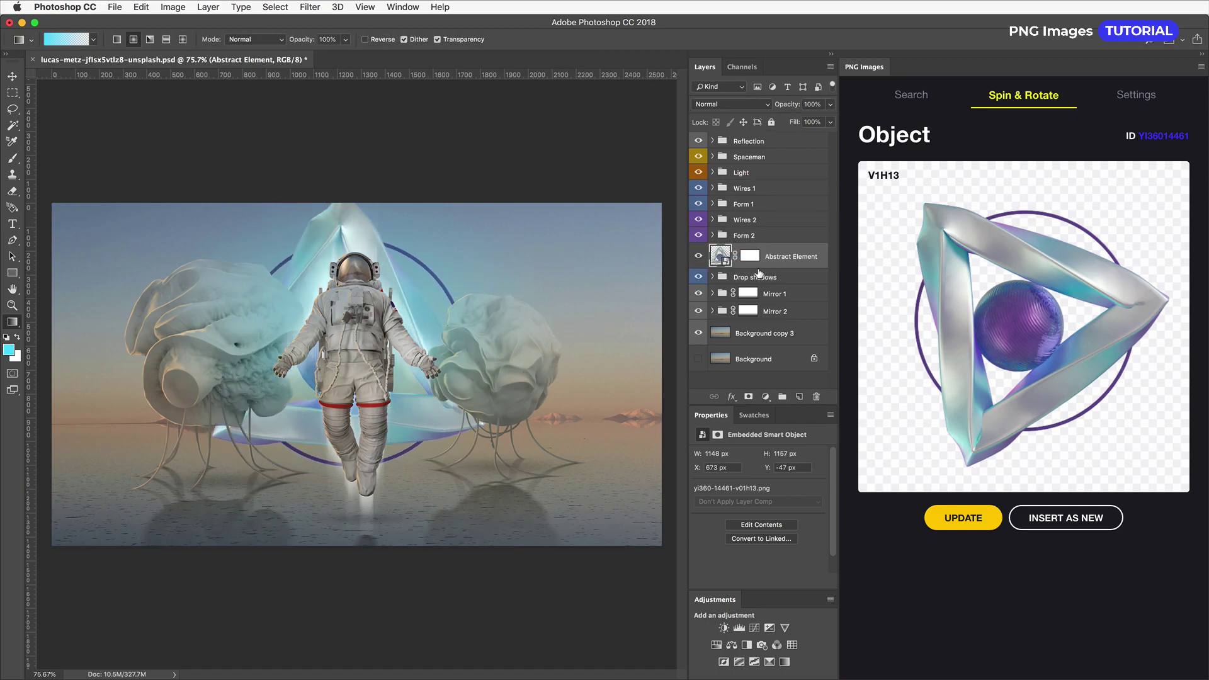
# - Raise the abstract element behind the astronaut and scale it down to about 1027 × 1035 px
pyautogui.moveTo(482, 396); pyautogui.dragTo(494, 315)
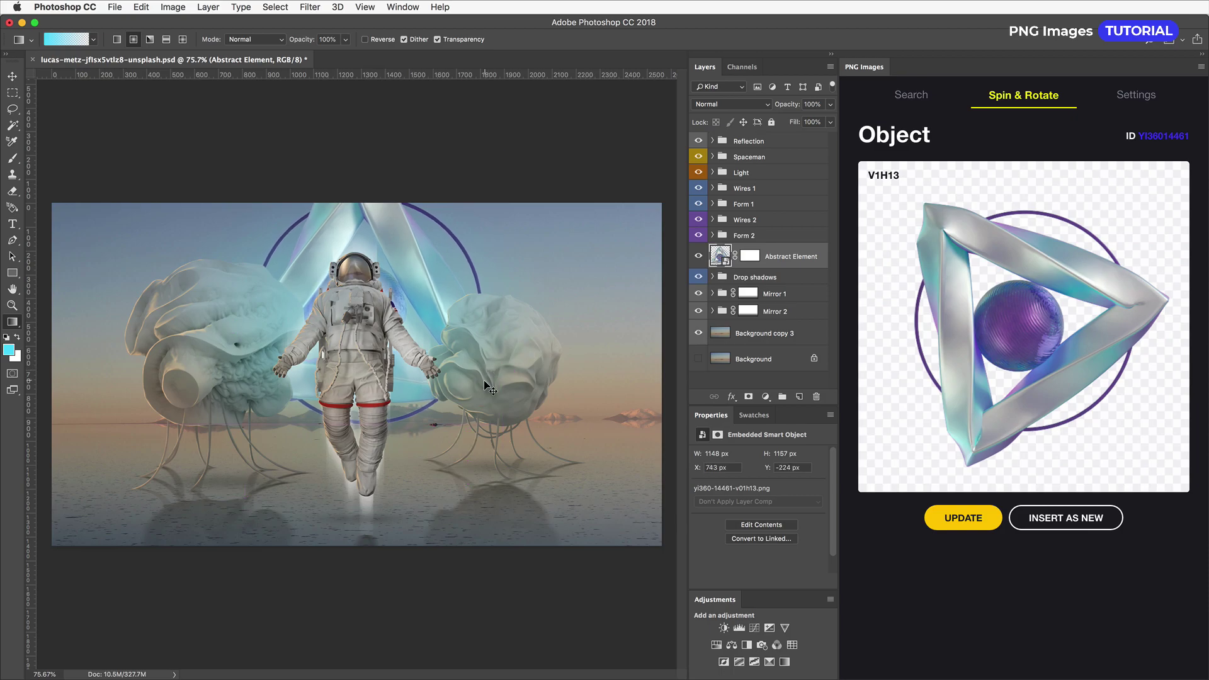
pyautogui.hotkey('ctrl', 't')
pyautogui.moveTo(500, 426); pyautogui.dragTo(490, 414)
pyautogui.moveTo(469, 364); pyautogui.dragTo(463, 346)
pyautogui.hotkey('ctrl', 'z')
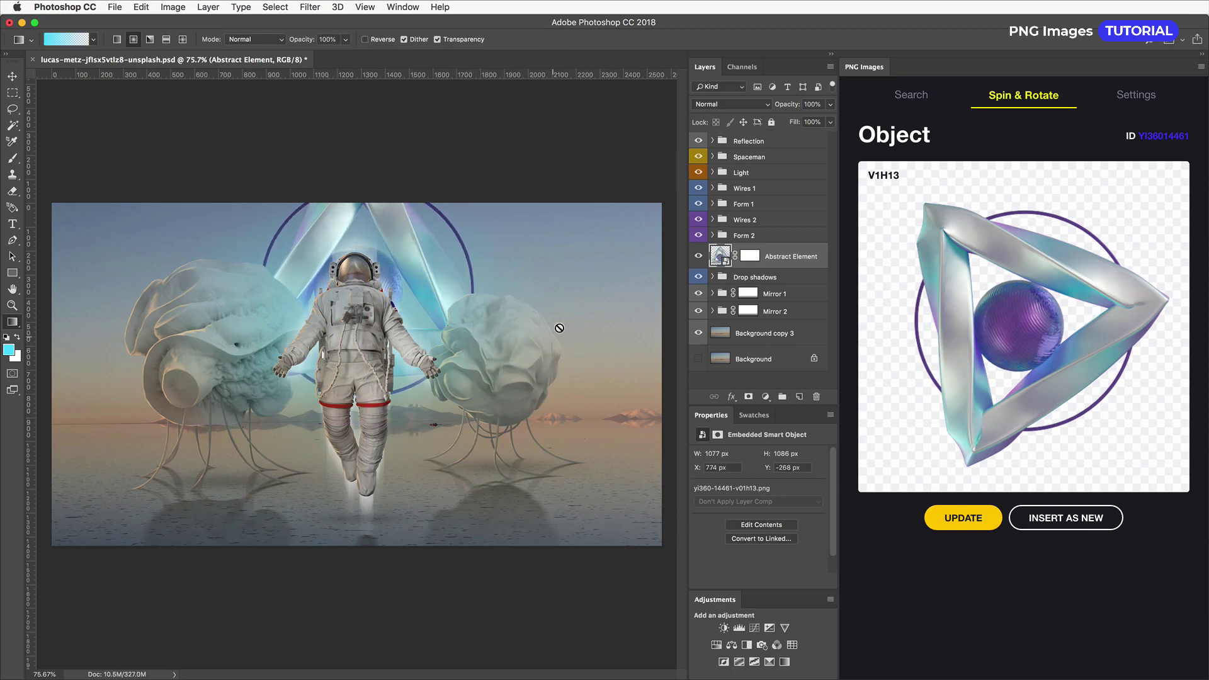
pyautogui.moveTo(493, 139); pyautogui.dragTo(480, 152)
pyautogui.press('Return')
pyautogui.press('g')
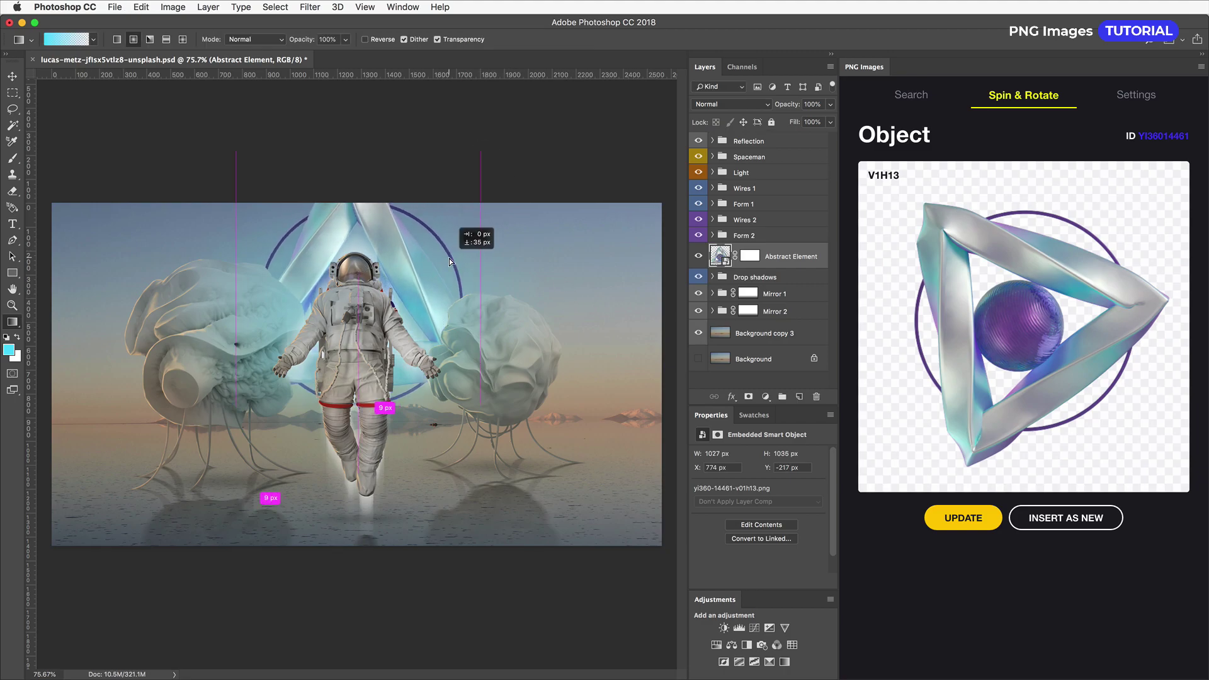
# - Duplicate Background copy 3 above the Abstract Element layer, clip it to that layer, and set it to Multiply with 84% fill
pyautogui.moveTo(750, 340); pyautogui.dragTo(771, 249)
pyautogui.press('alt+super+g')
pyautogui.click(741, 106)
pyautogui.click(710, 139)
pyautogui.moveTo(795, 122); pyautogui.dragTo(782, 126)
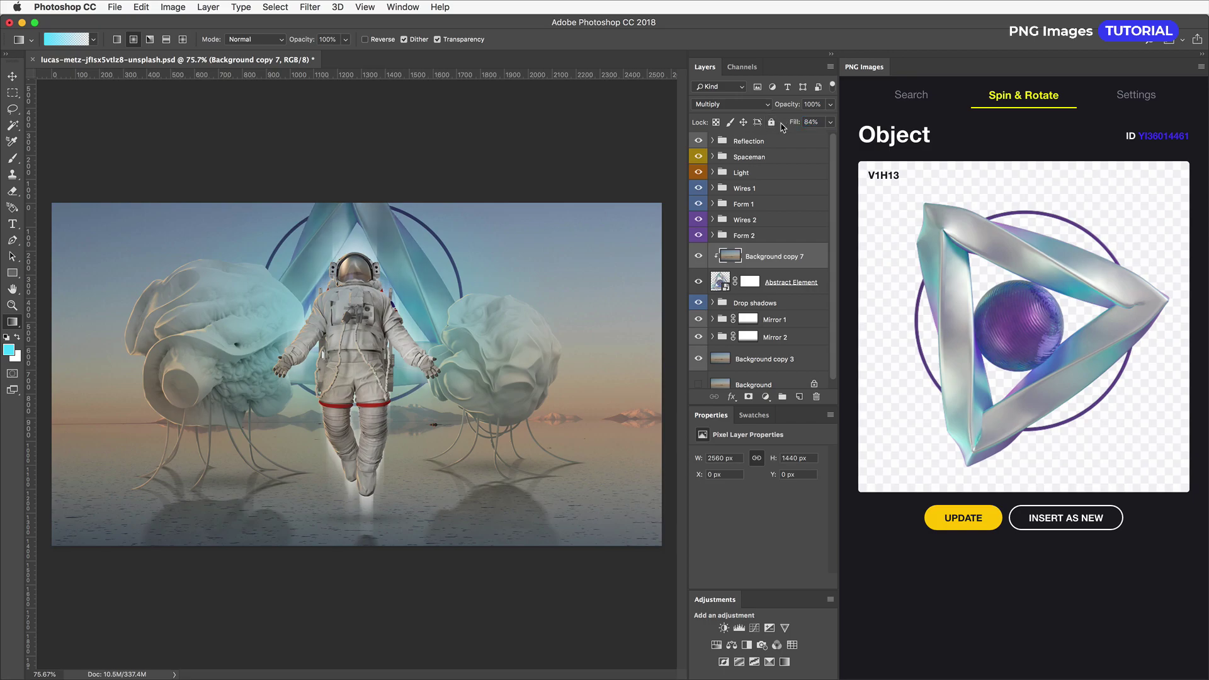
# - Duplicate the Abstract Element layer, flip the copy vertically, and move it down to about Y 1010 px as a reflection
pyautogui.click(772, 281)
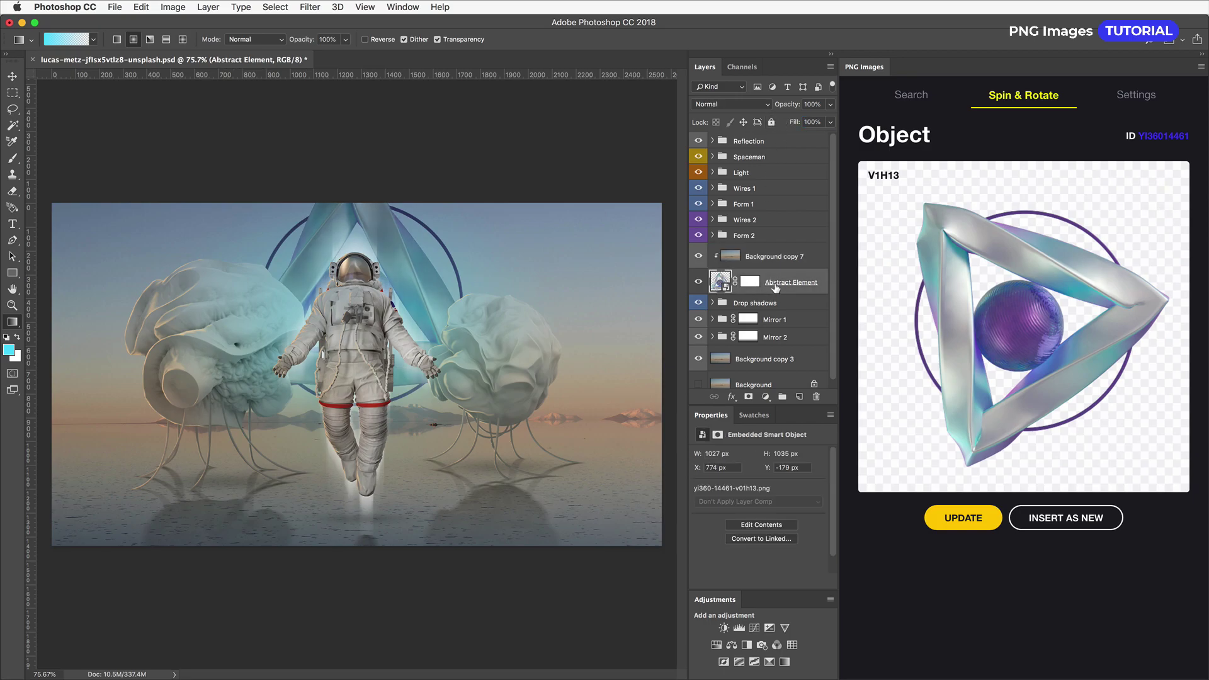
pyautogui.moveTo(772, 281); pyautogui.dragTo(772, 301)
pyautogui.press('super+t')
pyautogui.rightClick(435, 308)
pyautogui.click(466, 476)
pyautogui.moveTo(447, 220); pyautogui.dragTo(446, 503)
pyautogui.press('Return')
# - Send the flipped Abstract Element copy down the layer stack to directly above Background copy 3
pyautogui.press('g')
pyautogui.press('super+[')
pyautogui.press('super+[')
pyautogui.press('super+[')
# - Duplicate Background copy 3 above the flipped element copy, clip it to that layer, and set it to Multiply
pyautogui.scroll(-2, 759, 368)
pyautogui.moveTo(757, 361); pyautogui.dragTo(765, 340)
pyautogui.keyDown('alt'); pyautogui.click(776, 345); pyautogui.keyUp('alt')
pyautogui.click(731, 104)
pyautogui.click(730, 136)
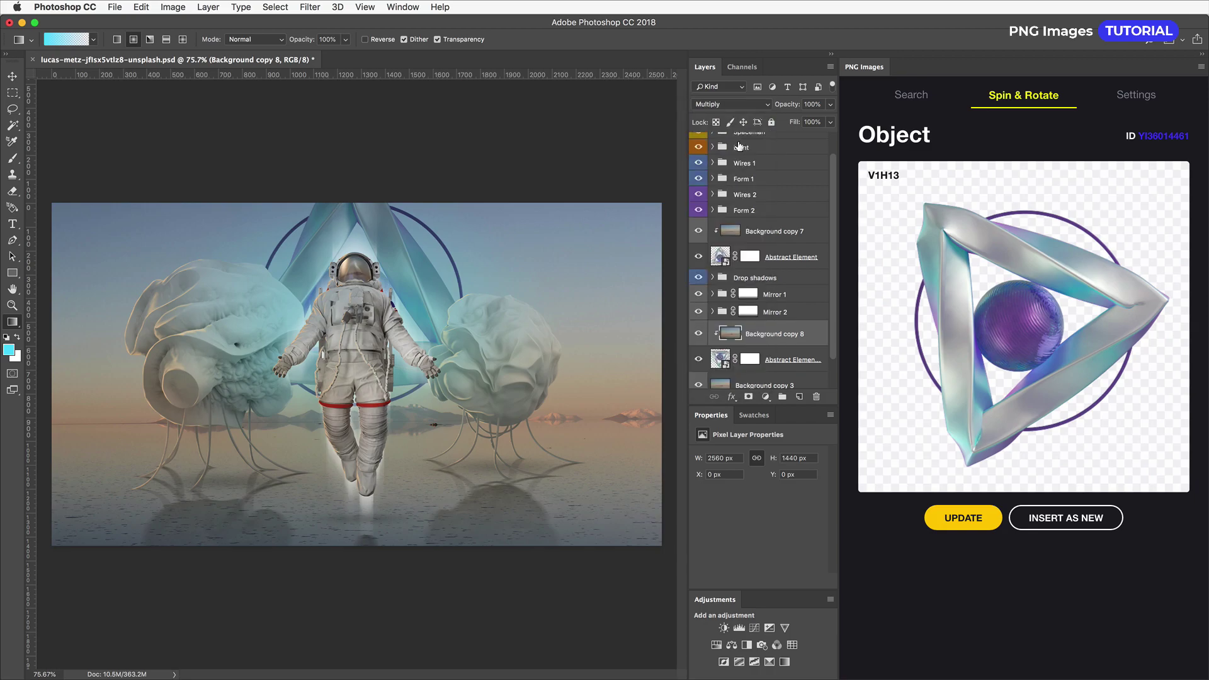
# - Set the fill of the Mirror 1 and Mirror 2 groups to 100%
pyautogui.click(747, 311)
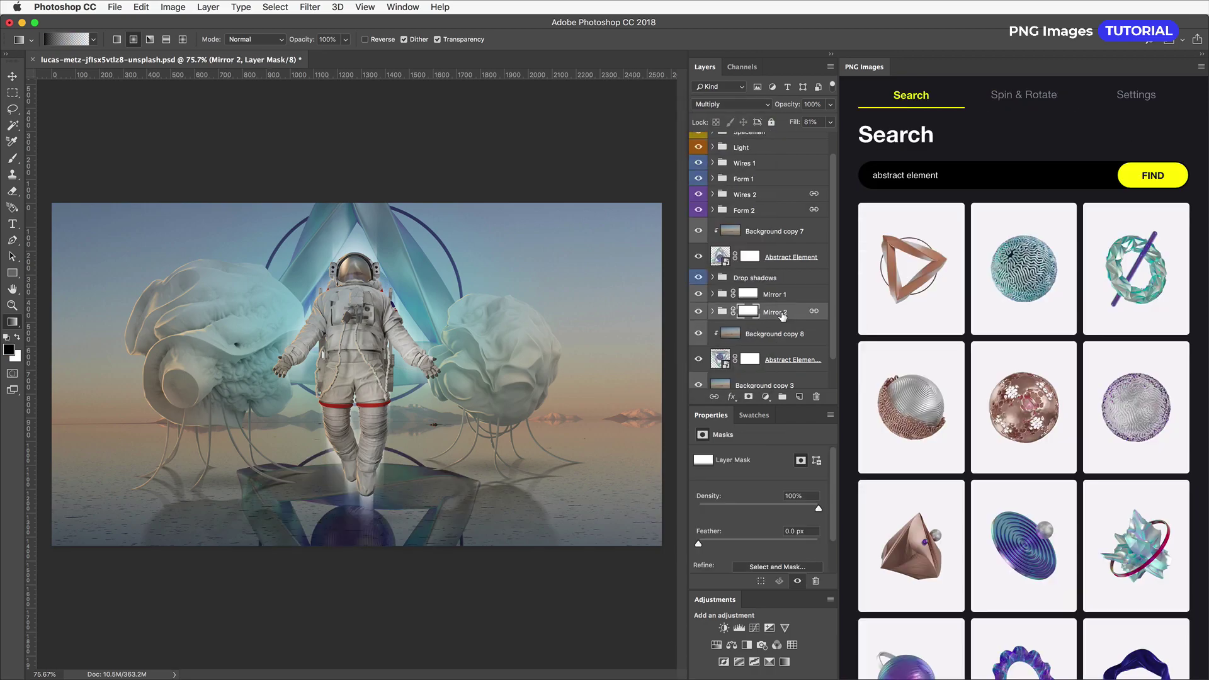
pyautogui.keyDown('shift'); pyautogui.click(759, 300); pyautogui.keyUp('shift')
pyautogui.moveTo(794, 124); pyautogui.dragTo(806, 124)
pyautogui.click(784, 312)
# - Group Mirror 1, Mirror 2, Background copy 8 and the flipped element copy, and set the group to Multiply with 81% fill
pyautogui.click(778, 296)
pyautogui.keyDown('shift'); pyautogui.click(775, 333); pyautogui.keyUp('shift')
pyautogui.press('super+g')
pyautogui.moveTo(742, 318); pyautogui.dragTo(723, 315)
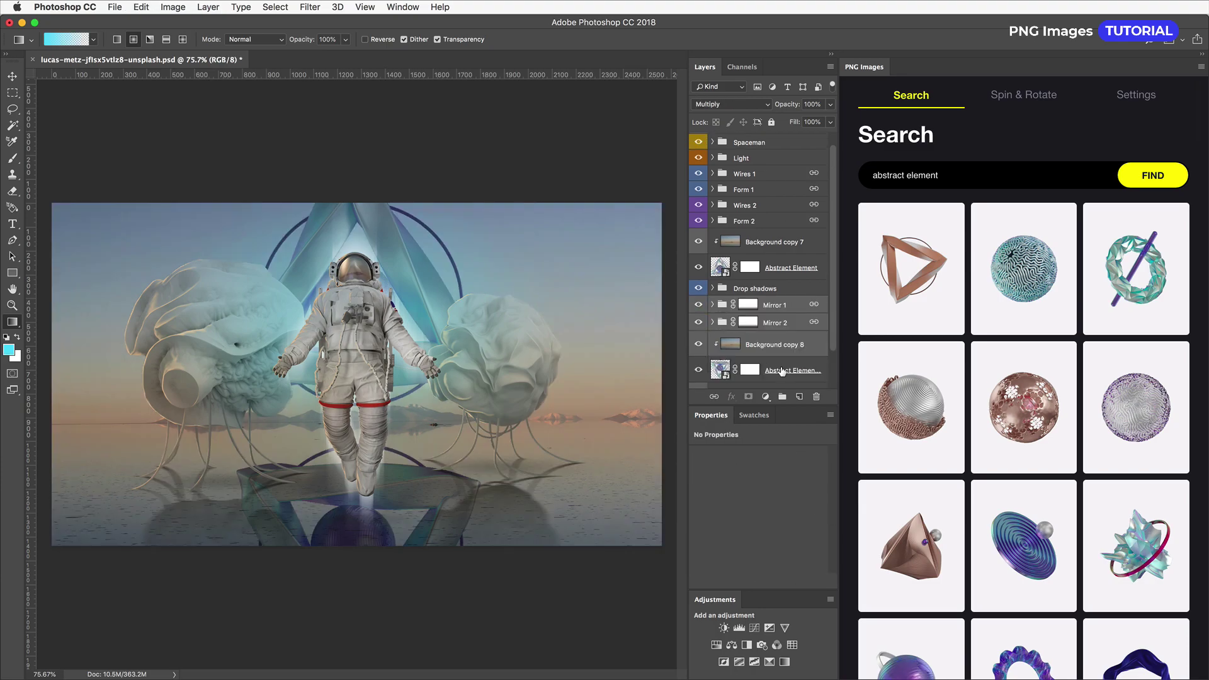
pyautogui.write('81')
pyautogui.press('Return')
pyautogui.click(731, 104)
pyautogui.click(712, 166)
# - Expand the new group and set the Mirror 1 and Mirror 2 groups inside it to Pass Through
pyautogui.click(712, 318)
pyautogui.click(816, 355)
pyautogui.keyDown('shift'); pyautogui.click(809, 339); pyautogui.keyUp('shift')
pyautogui.click(735, 104)
pyautogui.click(724, 50)
# - Move Mirror 1's layer mask onto the enclosing Group 1 and delete Mirror 2's layer mask
pyautogui.moveTo(759, 335); pyautogui.dragTo(749, 320)
pyautogui.rightClick(759, 350)
pyautogui.click(777, 375)
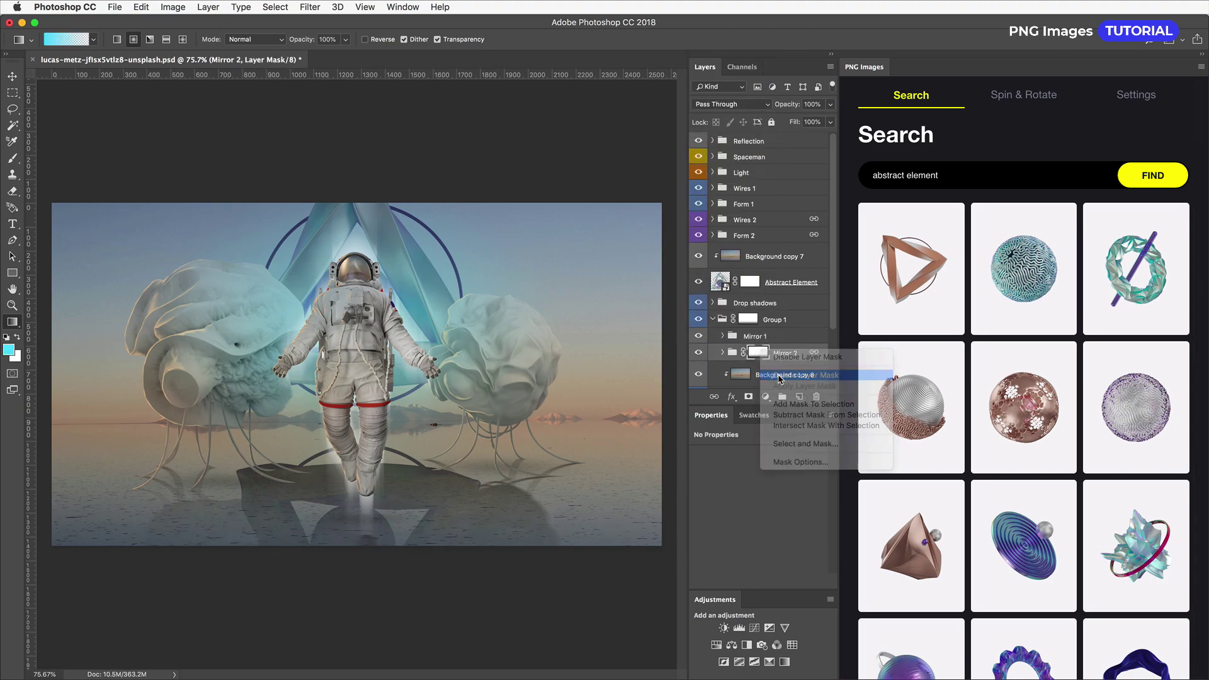
# - Set the fill of the flipped Abstract Element copy to 49%
pyautogui.scroll(-2, 768, 357)
pyautogui.click(792, 376)
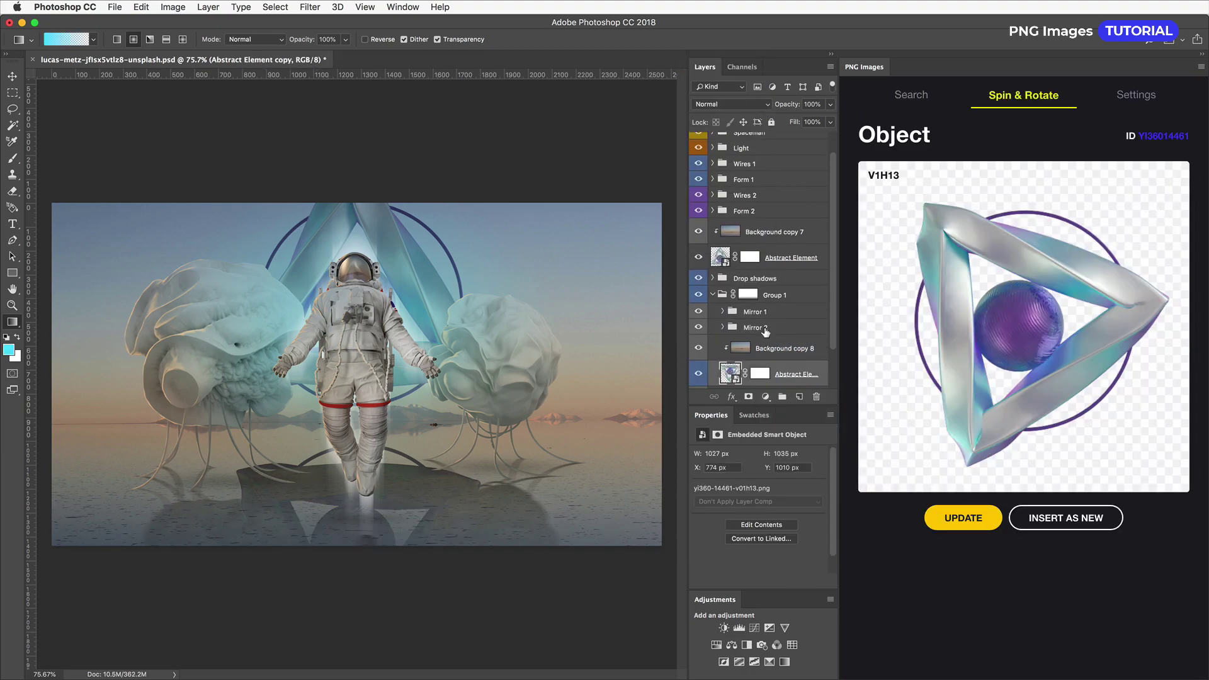
pyautogui.scroll(-1, 787, 353)
pyautogui.click(784, 124)
pyautogui.moveTo(765, 129); pyautogui.dragTo(756, 131)
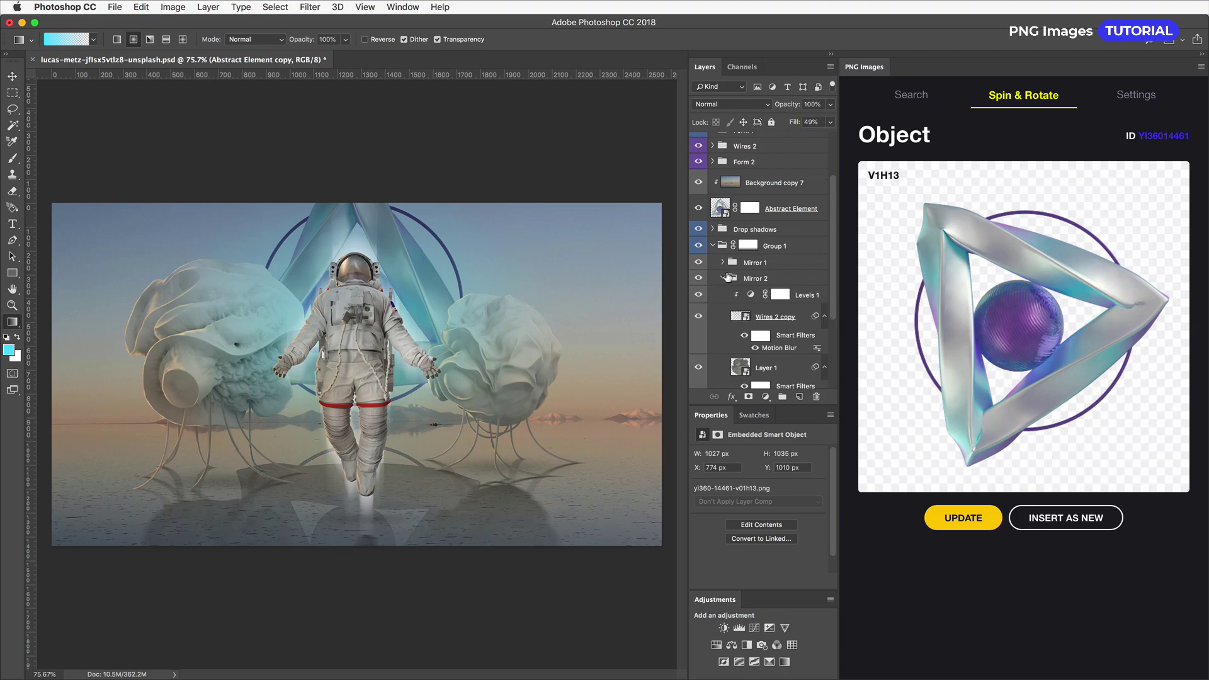
# - Copy the Motion Blur smart filter from Mirror 2's Layer 1 onto the Abstract Element copy and adjust its blur distance
pyautogui.click(723, 278)
pyautogui.moveTo(815, 248); pyautogui.dragTo(815, 326)
pyautogui.click(824, 325)
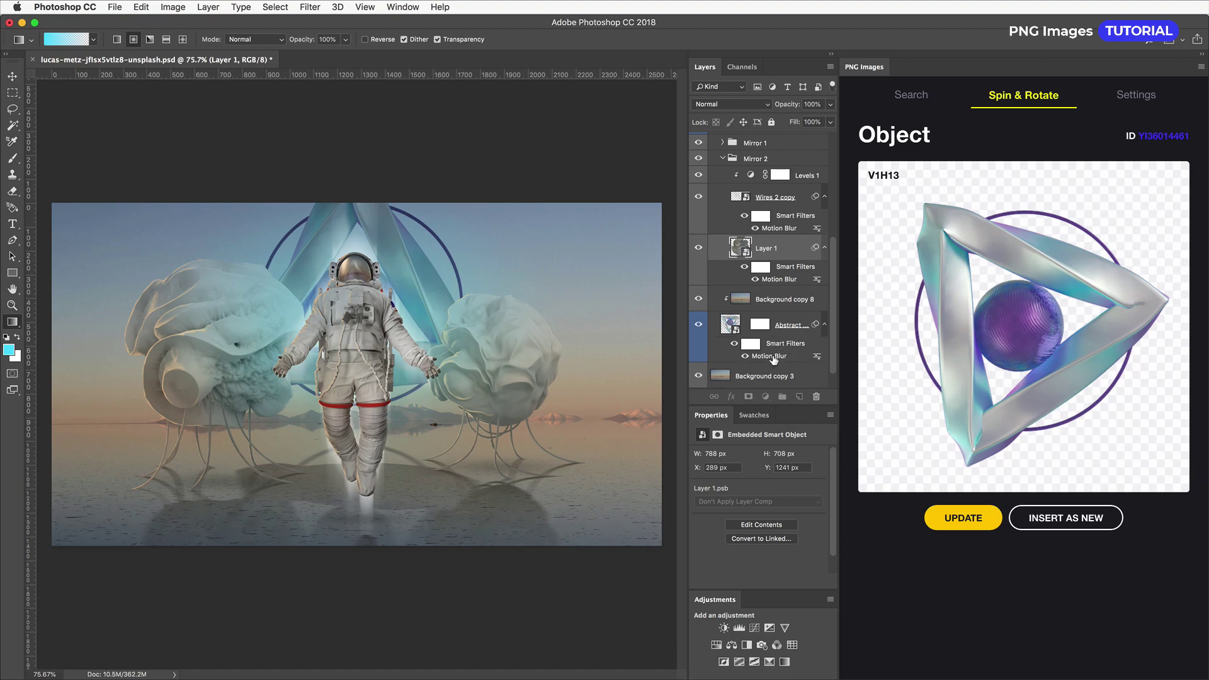
pyautogui.doubleClick(774, 357)
pyautogui.moveTo(960, 416); pyautogui.dragTo(965, 416)
pyautogui.click(1091, 215)
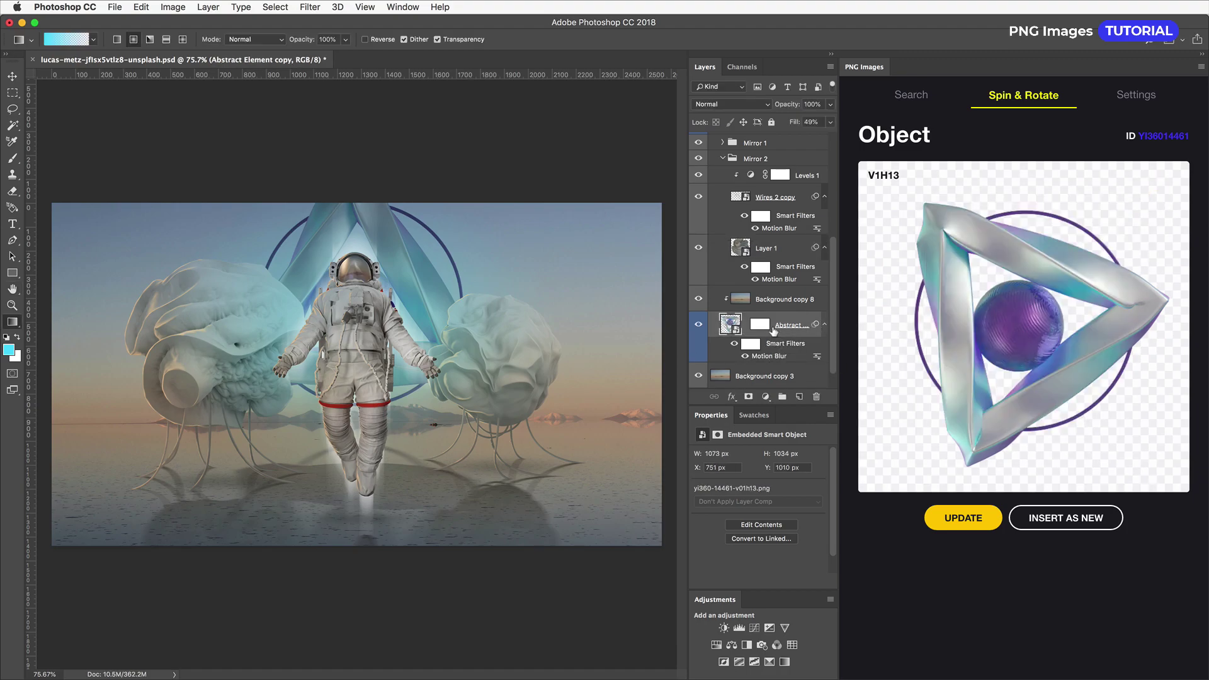
# - Collapse the Mirror 2 and Group 1 groups, deselect all layers, and hide the PNG Images panel
pyautogui.scroll(2, 763, 284)
pyautogui.click(723, 184)
pyautogui.click(762, 300)
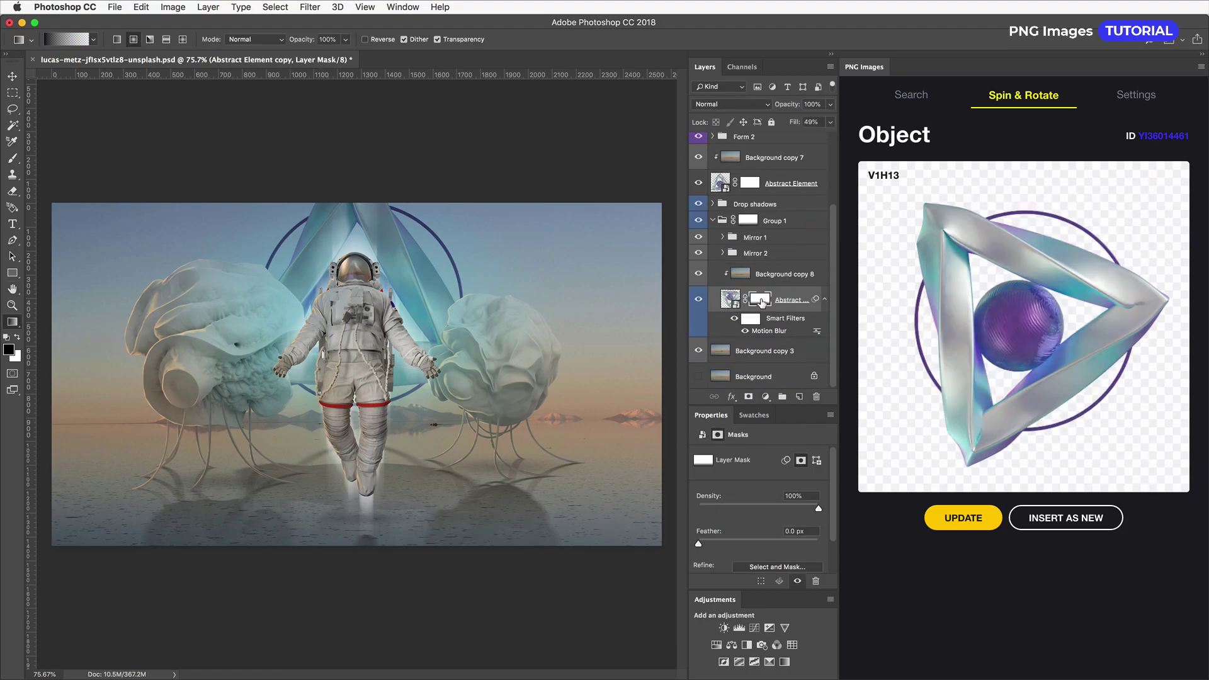
pyautogui.click(714, 220)
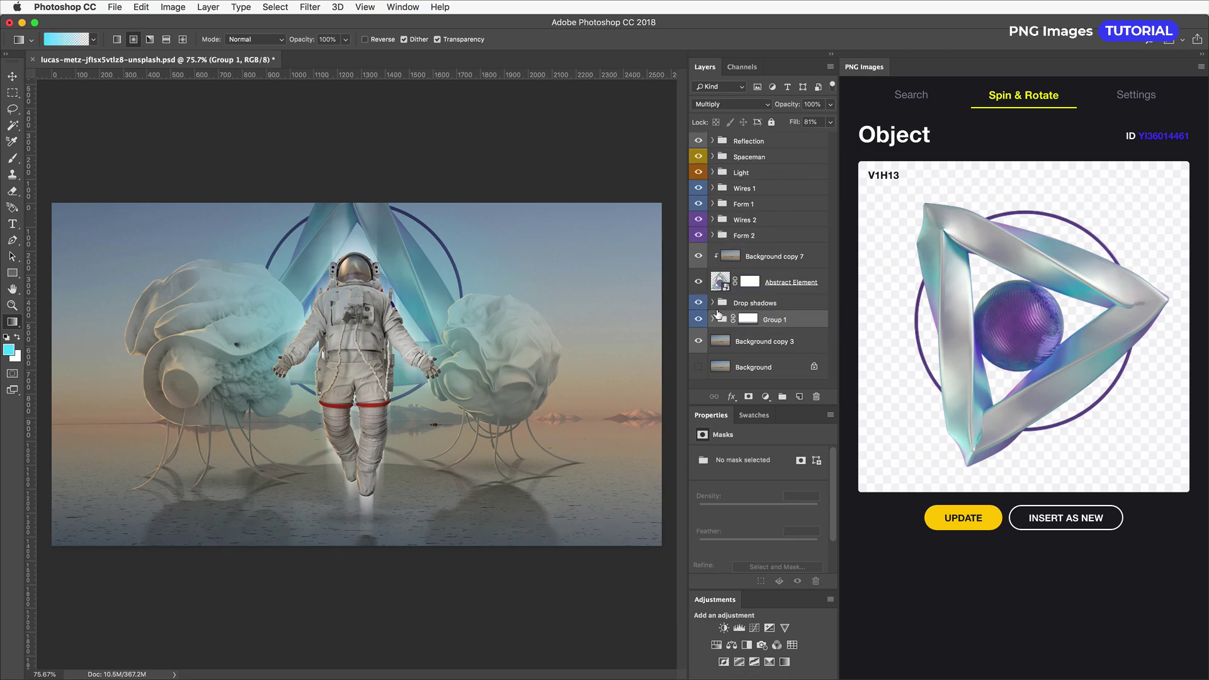
pyautogui.click(756, 384)
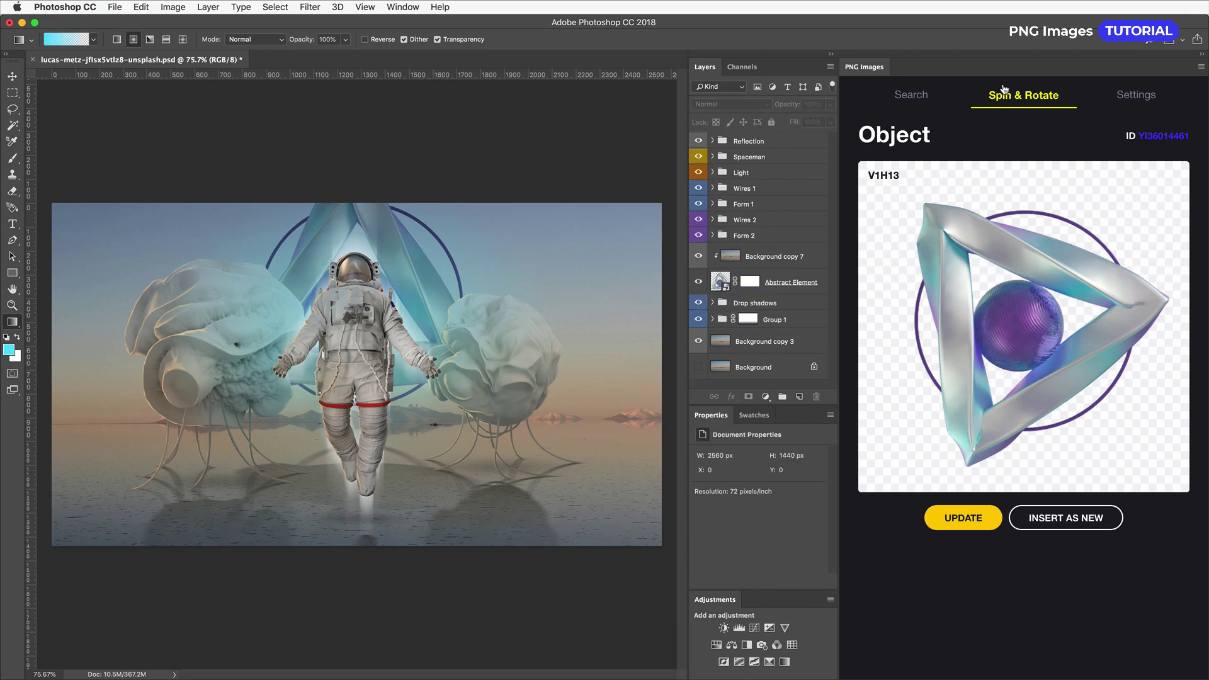
pyautogui.click(1202, 58)
# - Add a Levels adjustment layer above the Reflection group with input black 12 and input white 234
pyautogui.click(1095, 141)
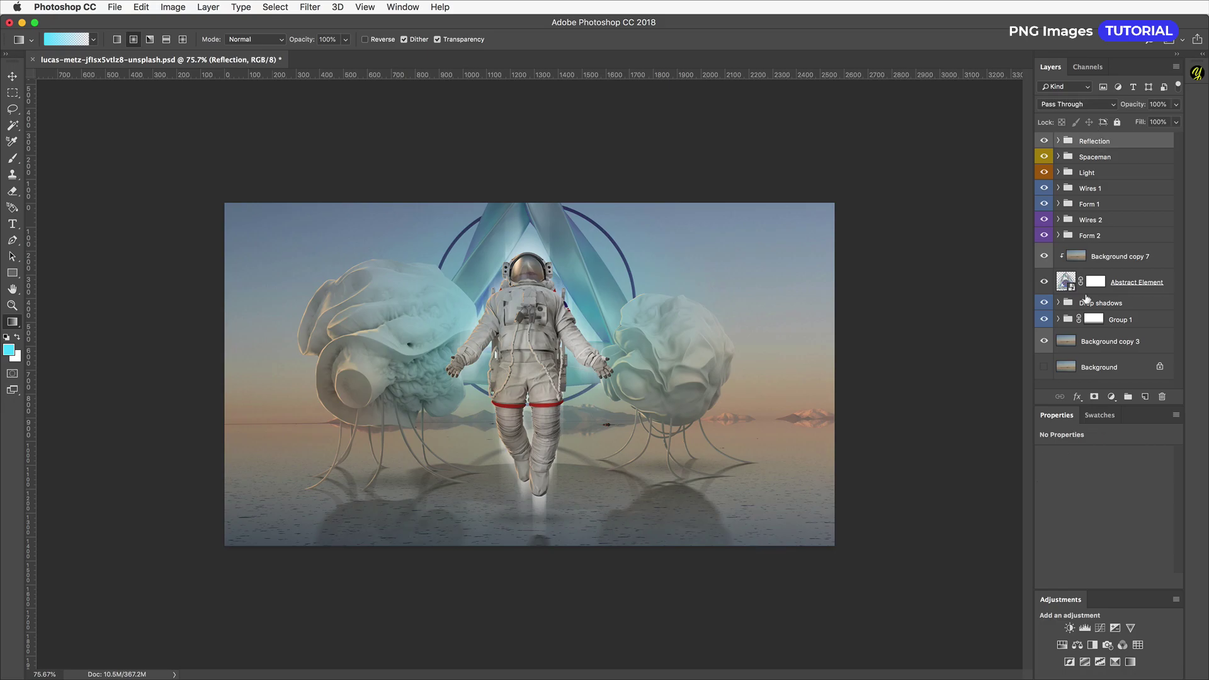
pyautogui.click(1113, 397)
pyautogui.click(1123, 461)
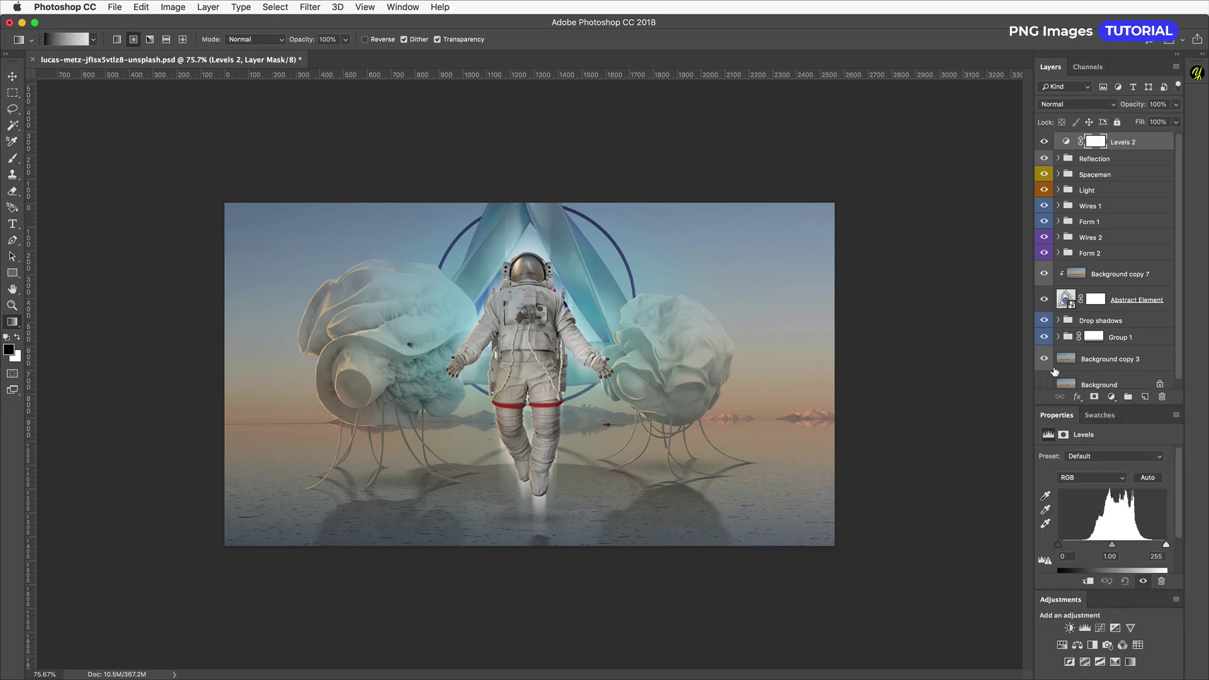
pyautogui.moveTo(1157, 547); pyautogui.dragTo(1158, 545)
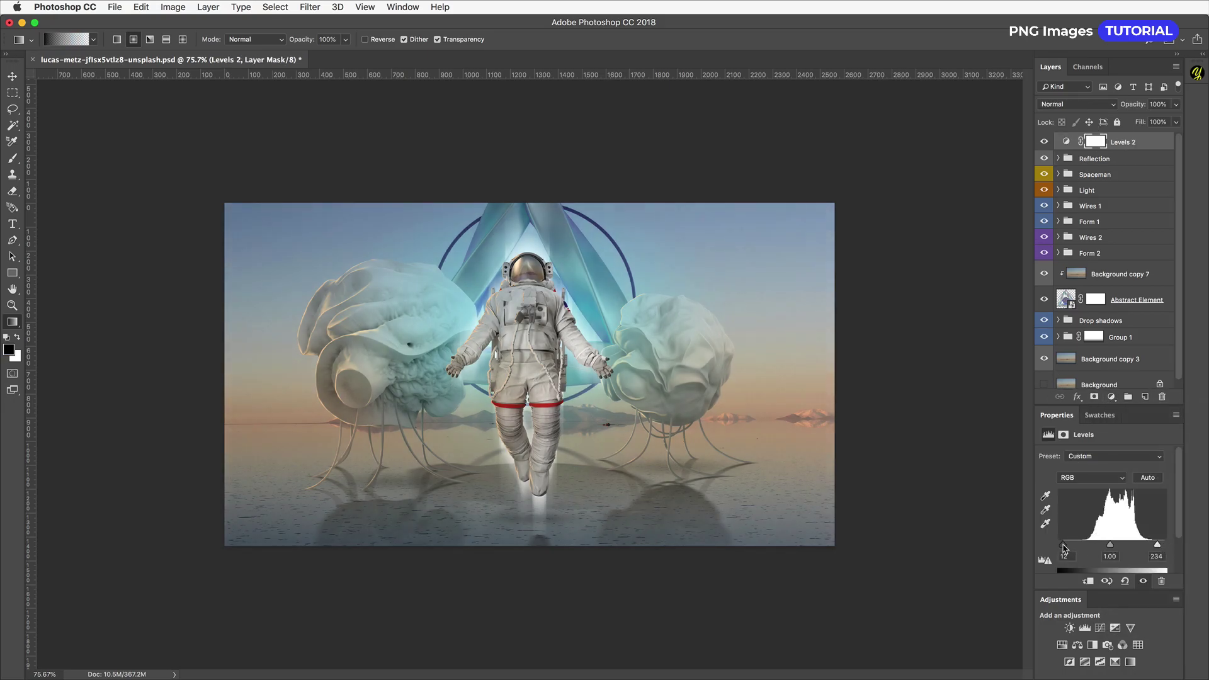
# - Add a new top layer filled with the cyan foreground color and set it to Soft Light with 20% fill
pyautogui.press('alt+shift+super+n')
pyautogui.press('n')
pyautogui.click(972, 392)
pyautogui.hotkey('alt', 'BackSpace')
pyautogui.click(1064, 105)
pyautogui.click(1064, 241)
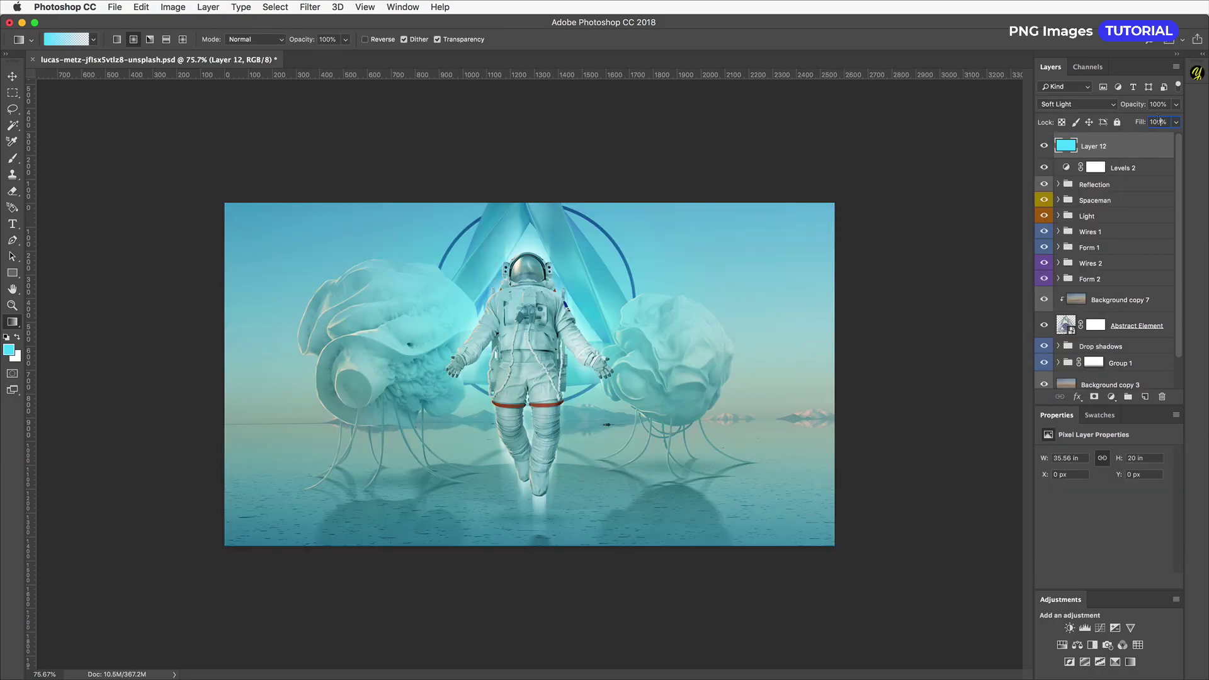
pyautogui.write('20')
pyautogui.press('Return')
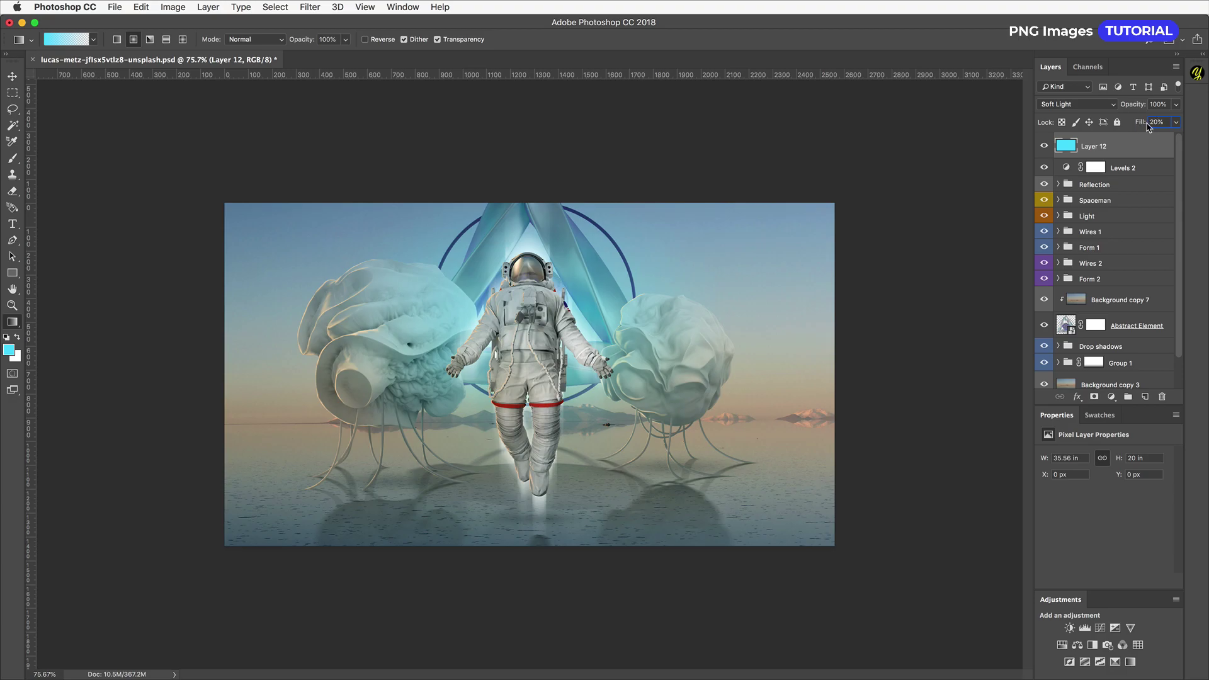
# - Reduce the fill of Layer 12 to 10% and invert its color to compare the tints
pyautogui.press('super+i')
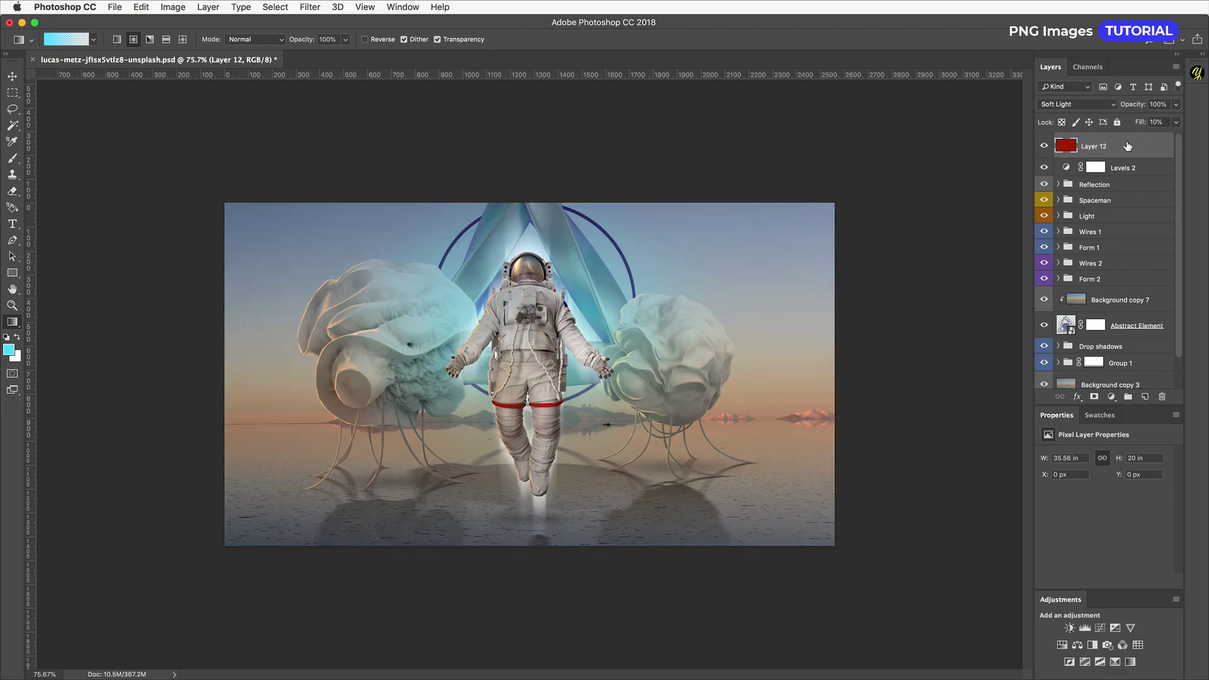
pyautogui.press('super+i')
# - Collapse the side panels and view the whole composite enlarged
pyautogui.press('super+0')
pyautogui.click(1176, 54)
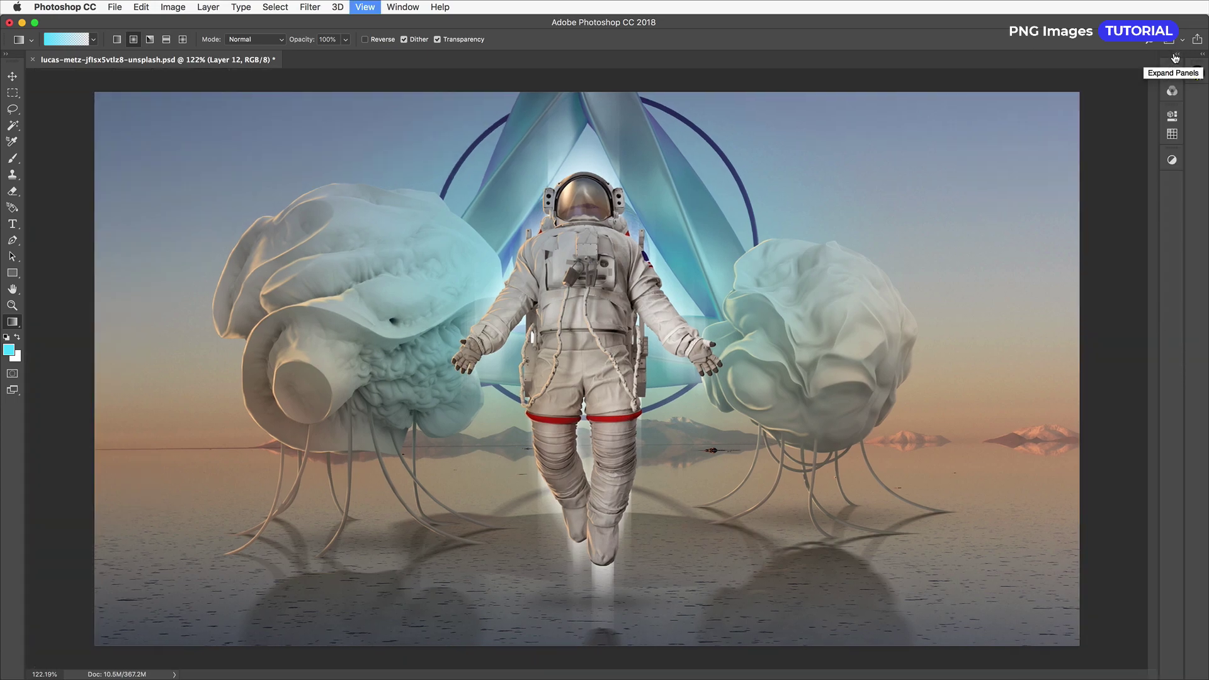
pyautogui.press('super+0')
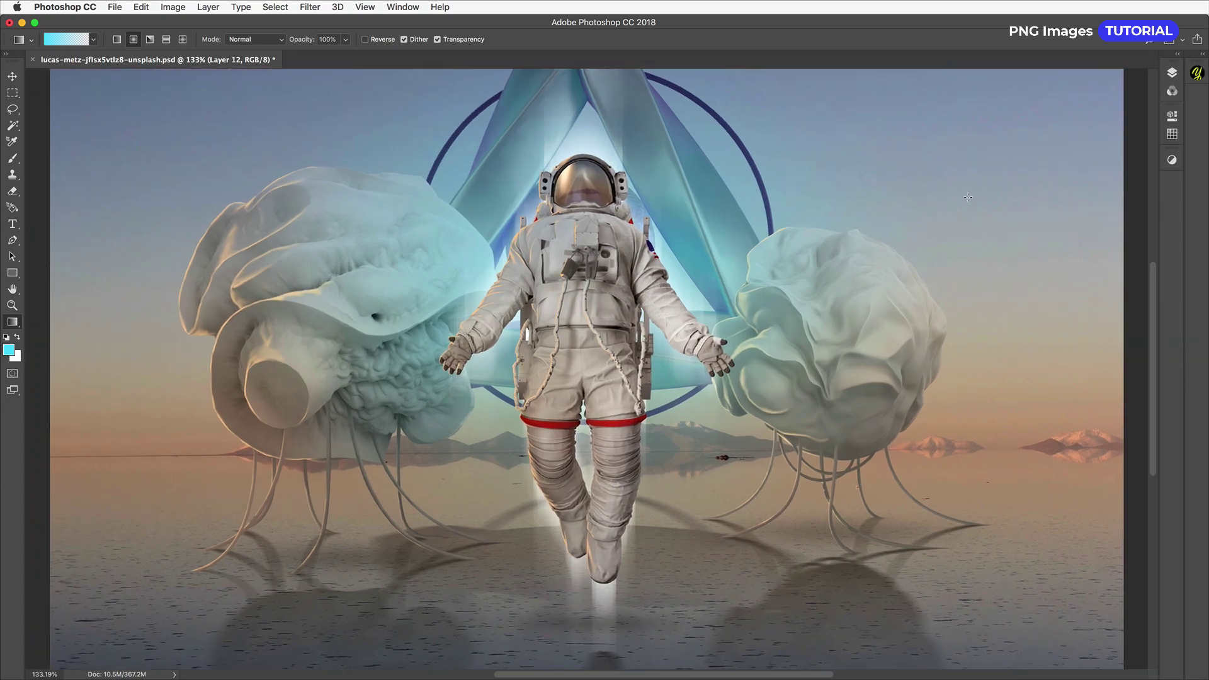